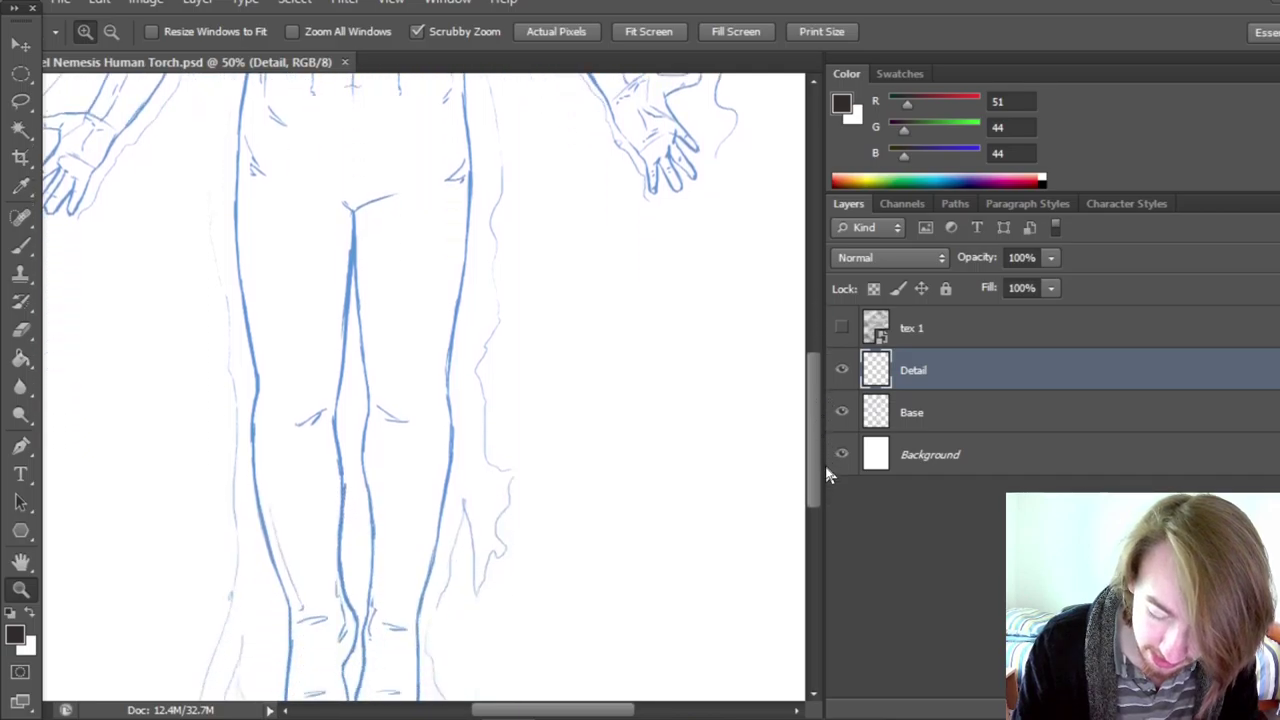
Ink the nose, mouth and right-hand eye in dark grey with the Brush on the Detail layer, checking against the Base sketch.
{"action": "scroll", "coordinate": [824, 498], "scroll_direction": "up", "scroll_amount": 10}
{"action": "scroll", "coordinate": [827, 338], "scroll_direction": "up", "scroll_amount": 1}
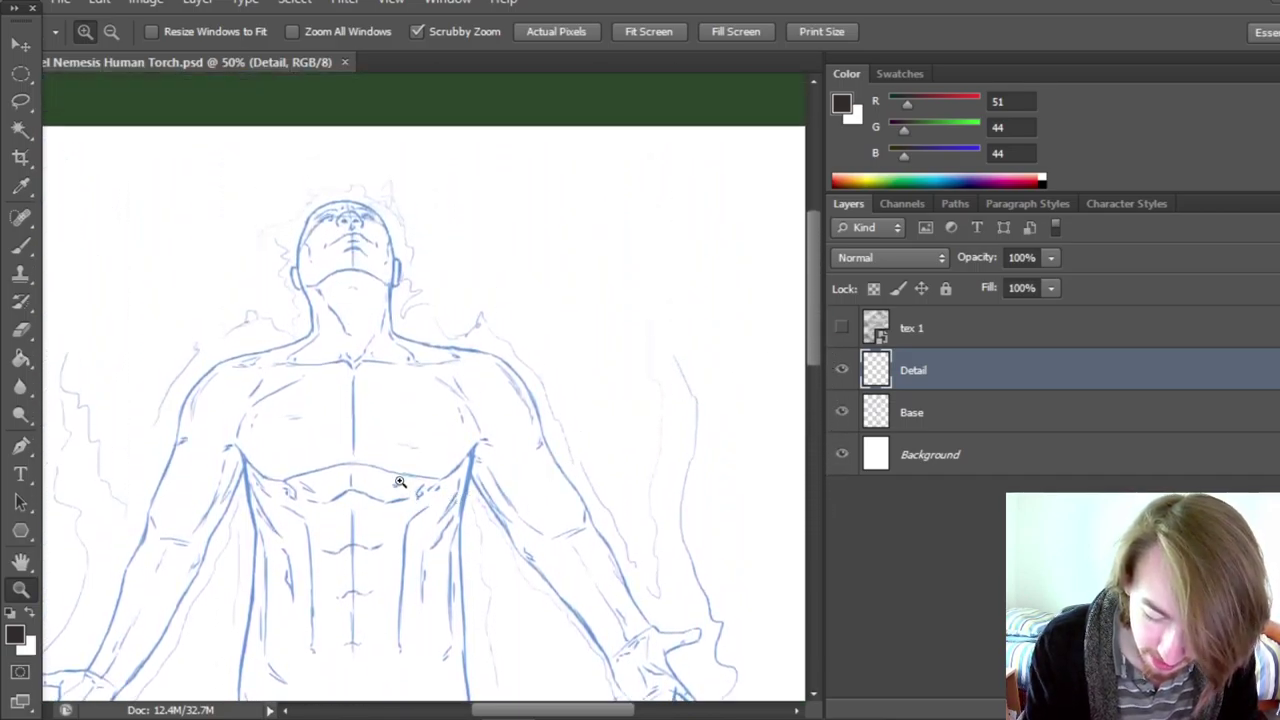
{"action": "left_click", "coordinate": [582, 622]}
{"action": "left_click_drag", "start_coordinate": [611, 710], "coordinate": [578, 710]}
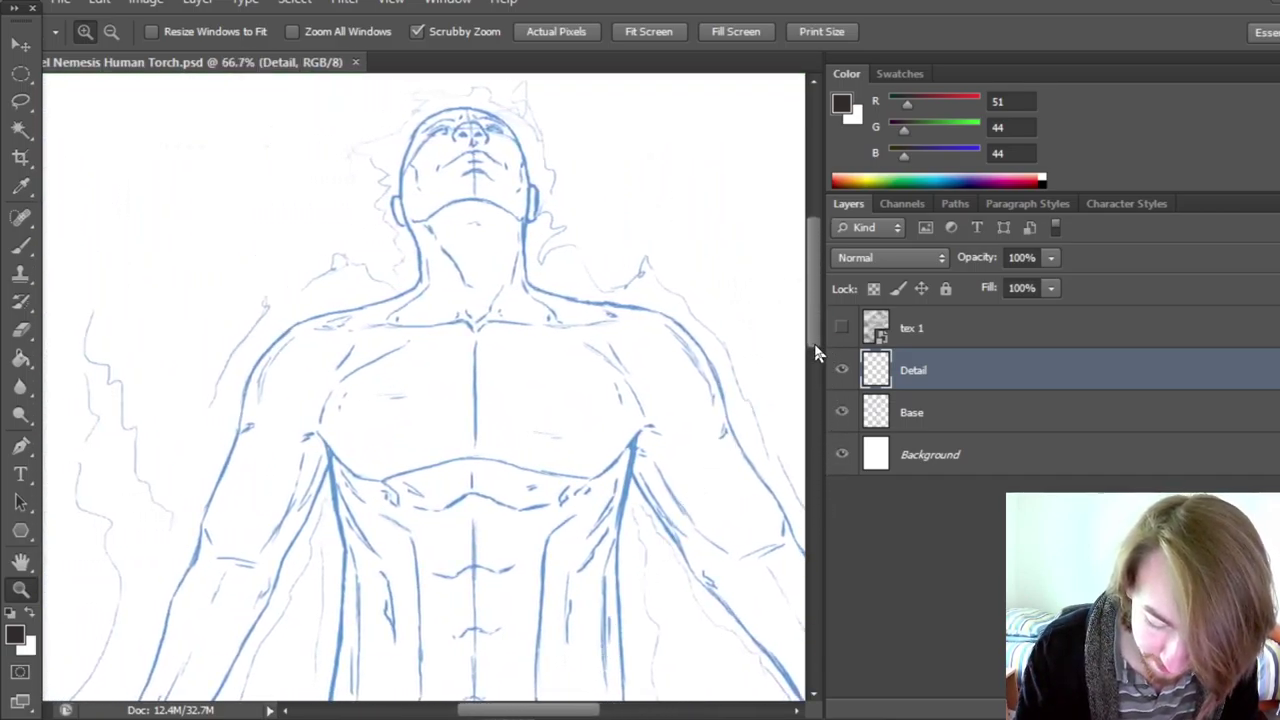
{"action": "scroll", "coordinate": [810, 338], "scroll_direction": "up", "scroll_amount": 2}
{"action": "left_click", "coordinate": [20, 242]}
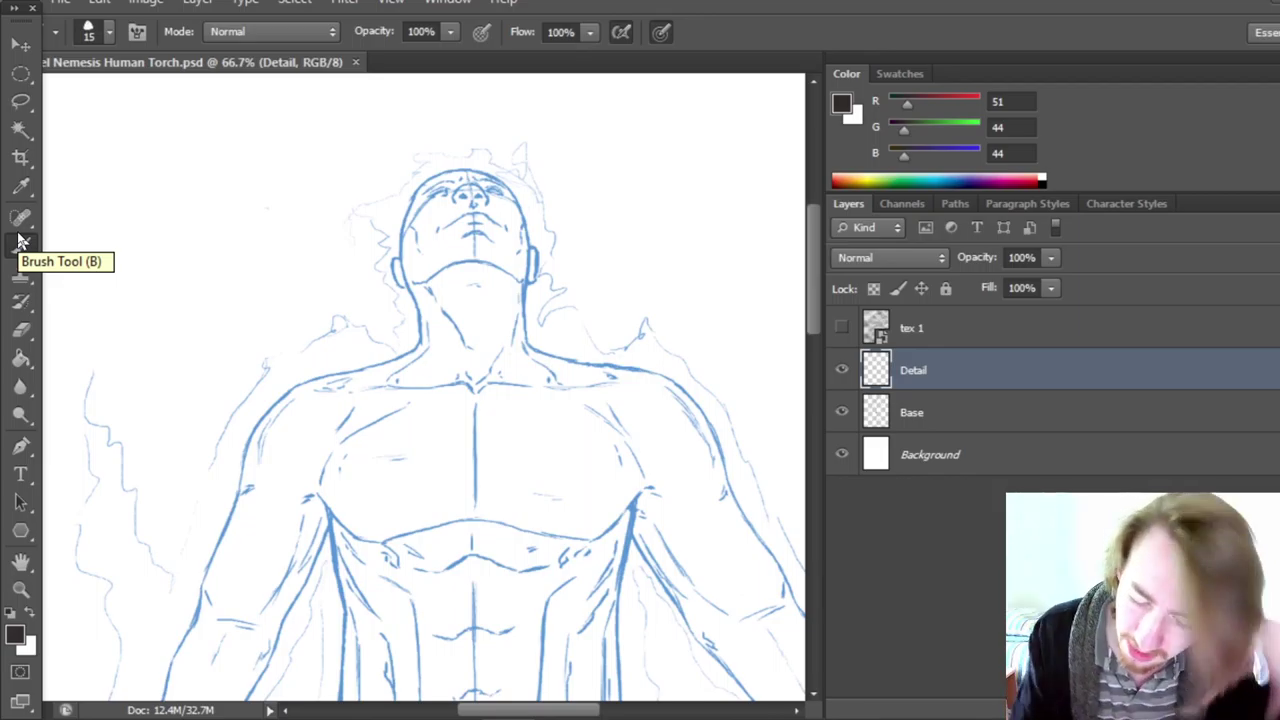
{"action": "mouse_move", "coordinate": [814, 323]}
{"action": "left_mouse_down"}
{"action": "mouse_move", "coordinate": [803, 298]}
{"action": "mouse_move", "coordinate": [809, 320]}
{"action": "mouse_move", "coordinate": [814, 309]}
{"action": "left_mouse_up"}
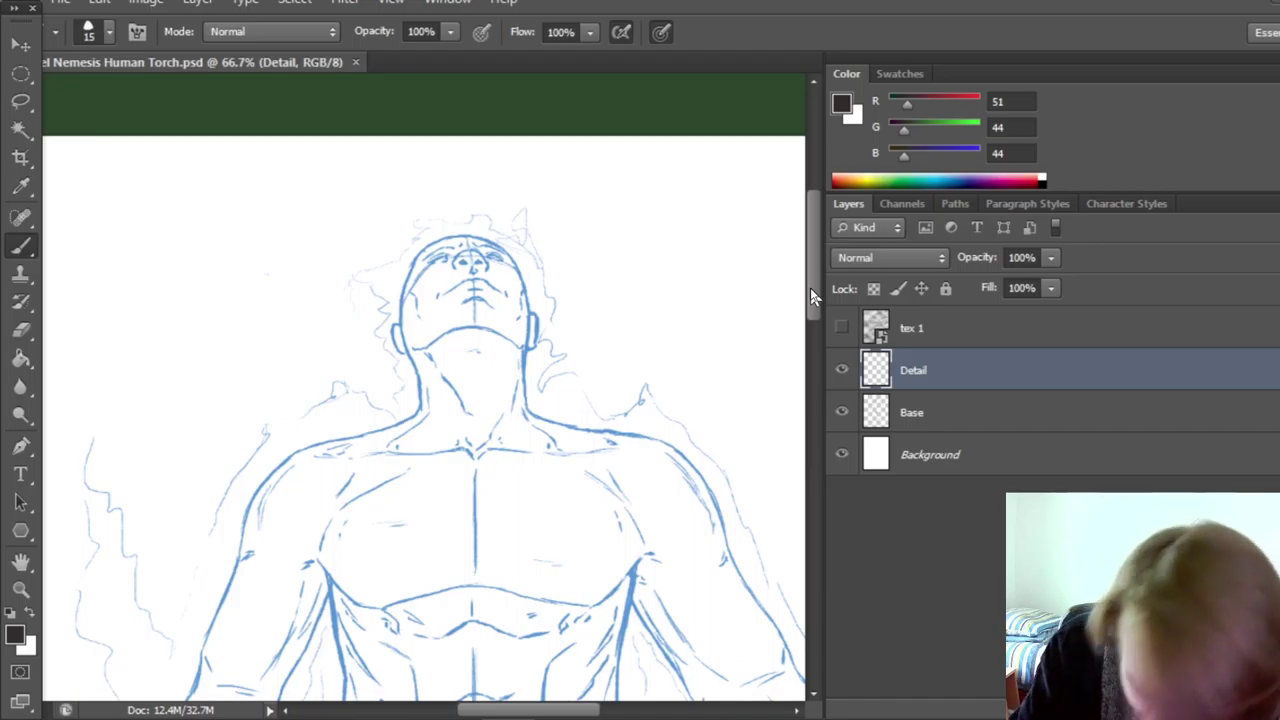
{"action": "left_click_drag", "start_coordinate": [460, 264], "coordinate": [468, 258]}
{"action": "left_click_drag", "start_coordinate": [476, 258], "coordinate": [500, 284]}
{"action": "left_click", "coordinate": [842, 412]}
{"action": "left_click", "coordinate": [842, 412]}
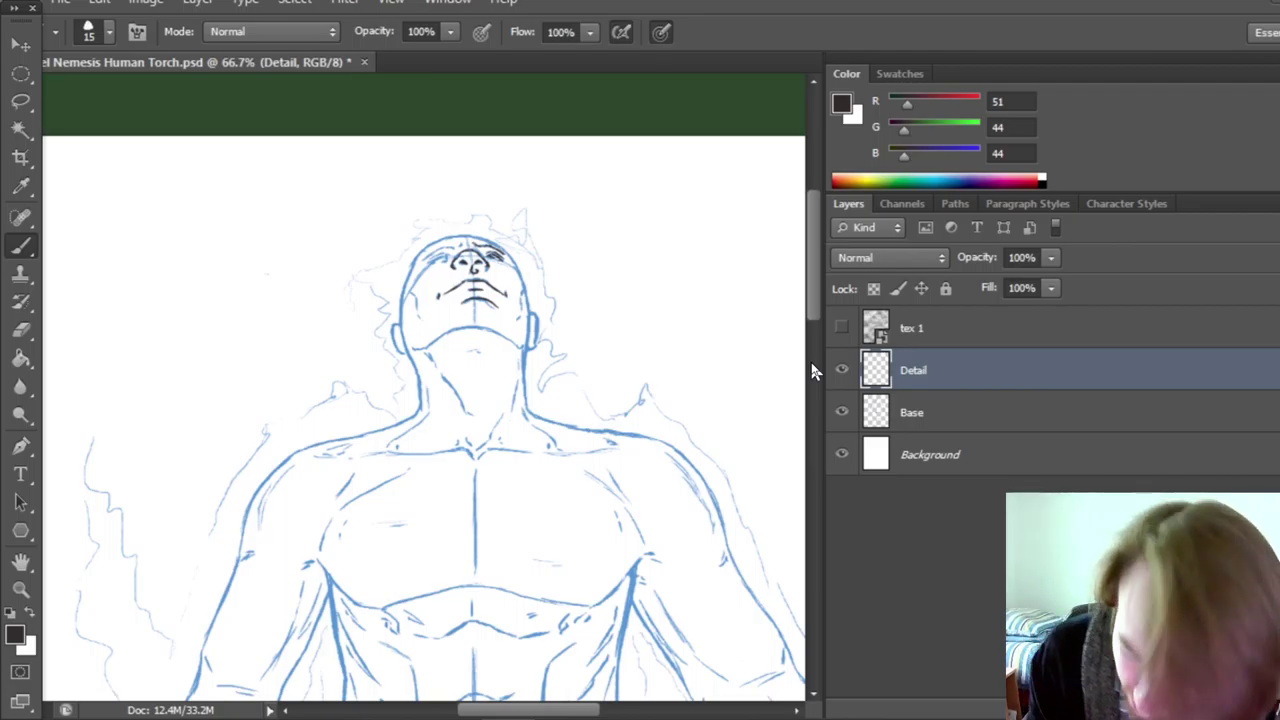
Ink the left-hand eyebrow and eye over the blue sketch, and check the line work with the Base layer hidden.
{"action": "left_click_drag", "start_coordinate": [426, 258], "coordinate": [445, 246]}
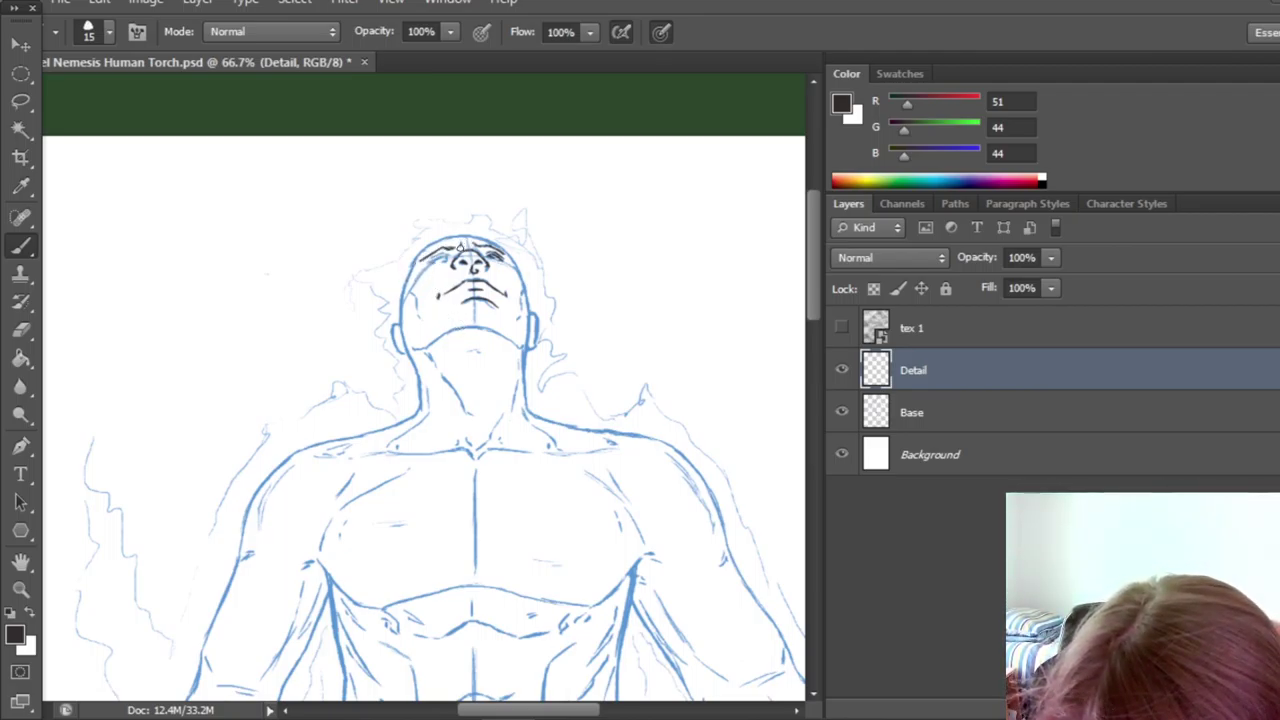
{"action": "left_click", "coordinate": [842, 412]}
{"action": "left_click", "coordinate": [842, 412]}
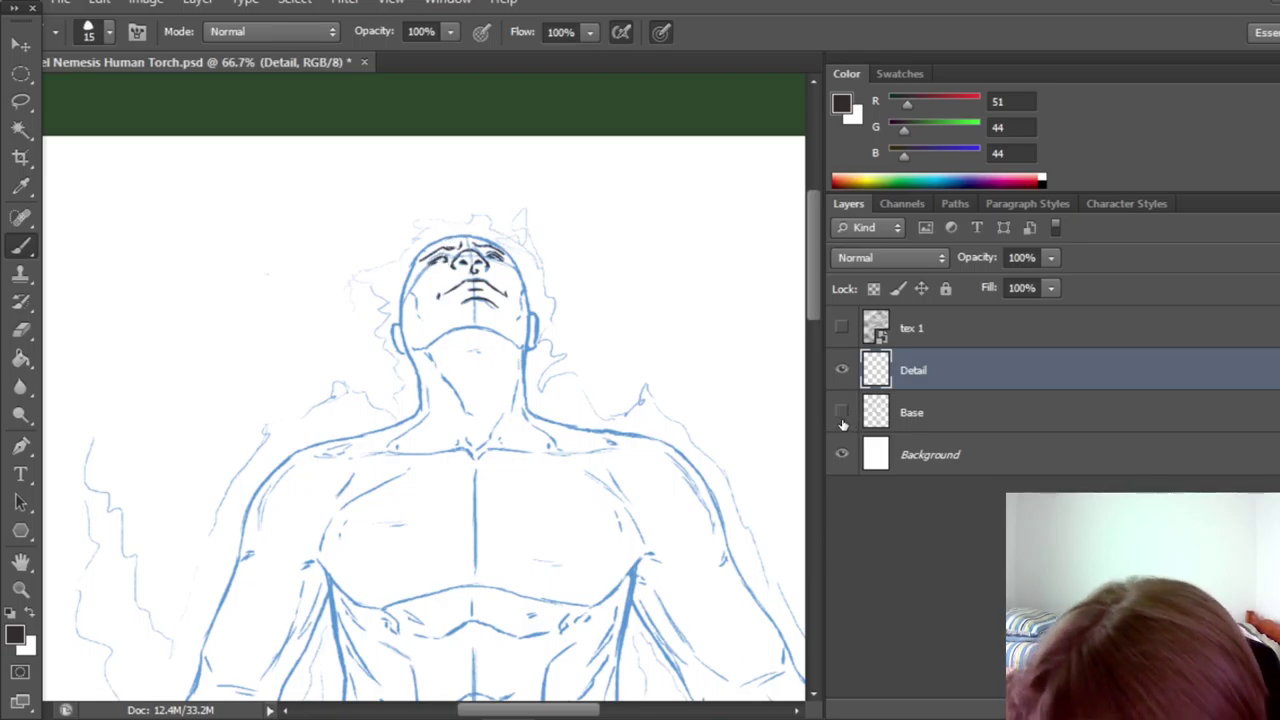
{"action": "left_click", "coordinate": [842, 412]}
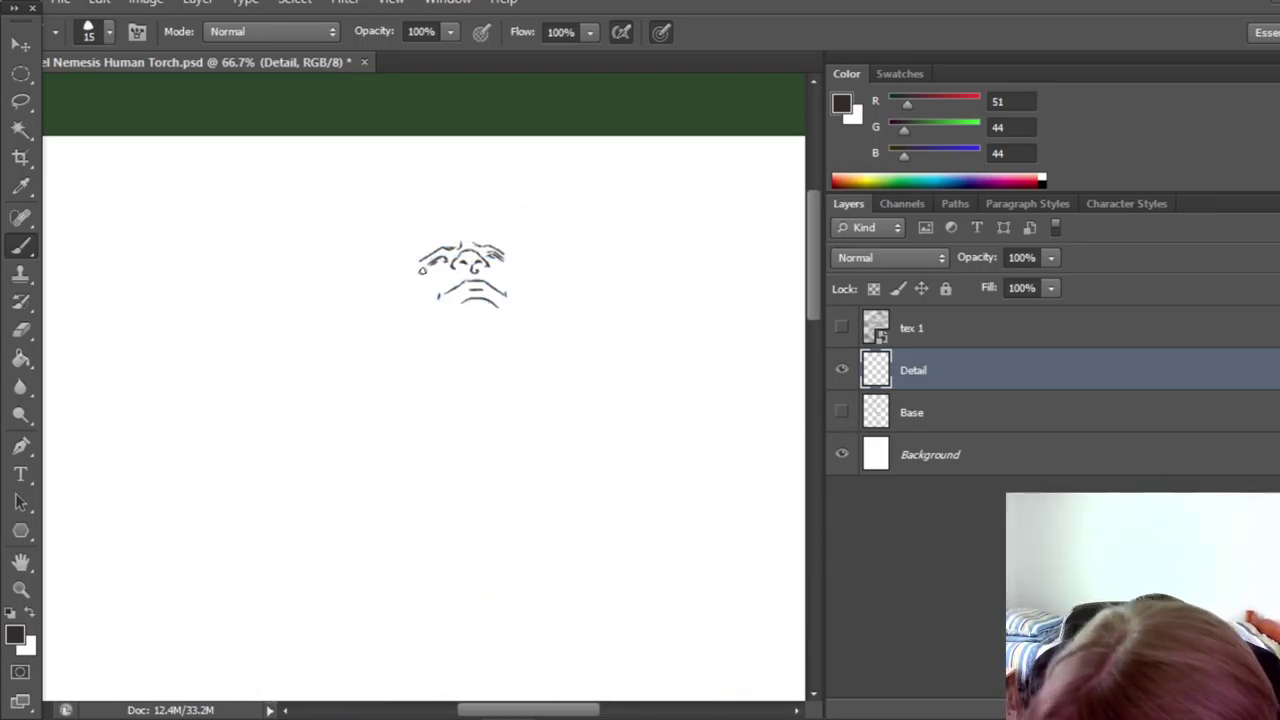
{"action": "left_click", "coordinate": [842, 412]}
{"action": "left_click", "coordinate": [842, 412]}
Touch up the inked left-hand eyebrow with the Eraser and compare it with the Base layer shown and hidden.
{"action": "left_click", "coordinate": [22, 331]}
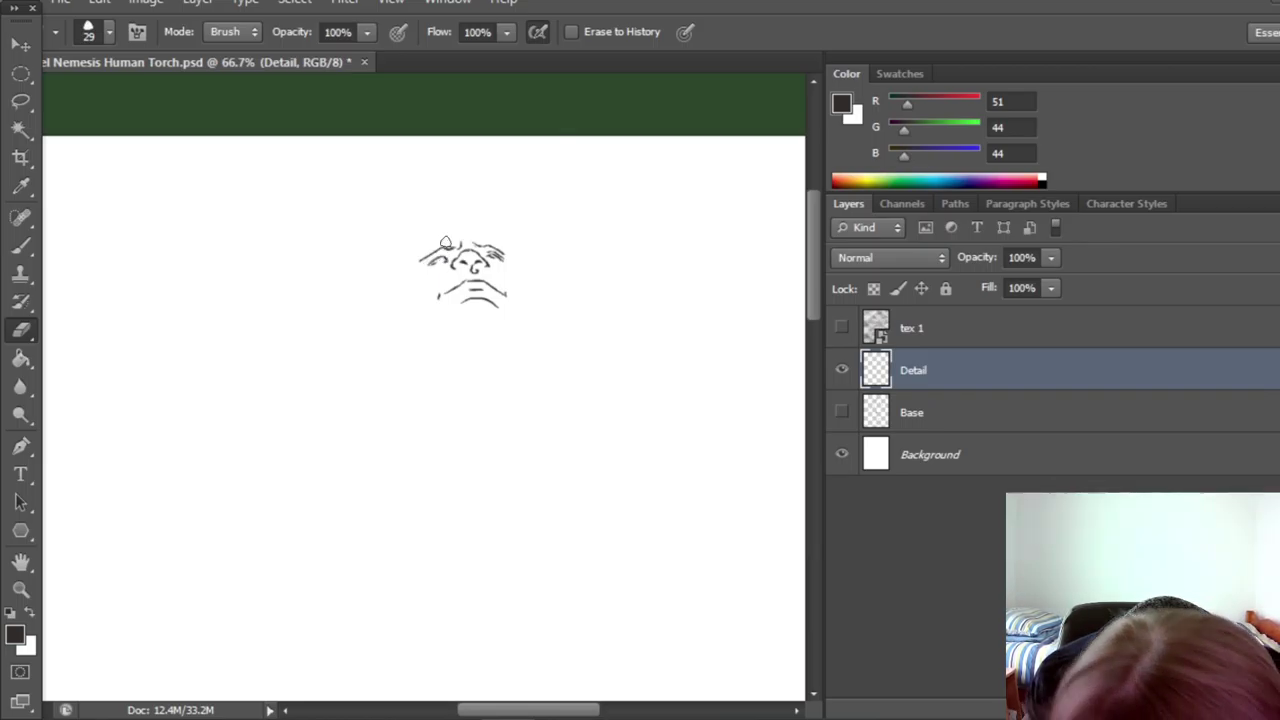
{"action": "left_click", "coordinate": [841, 412]}
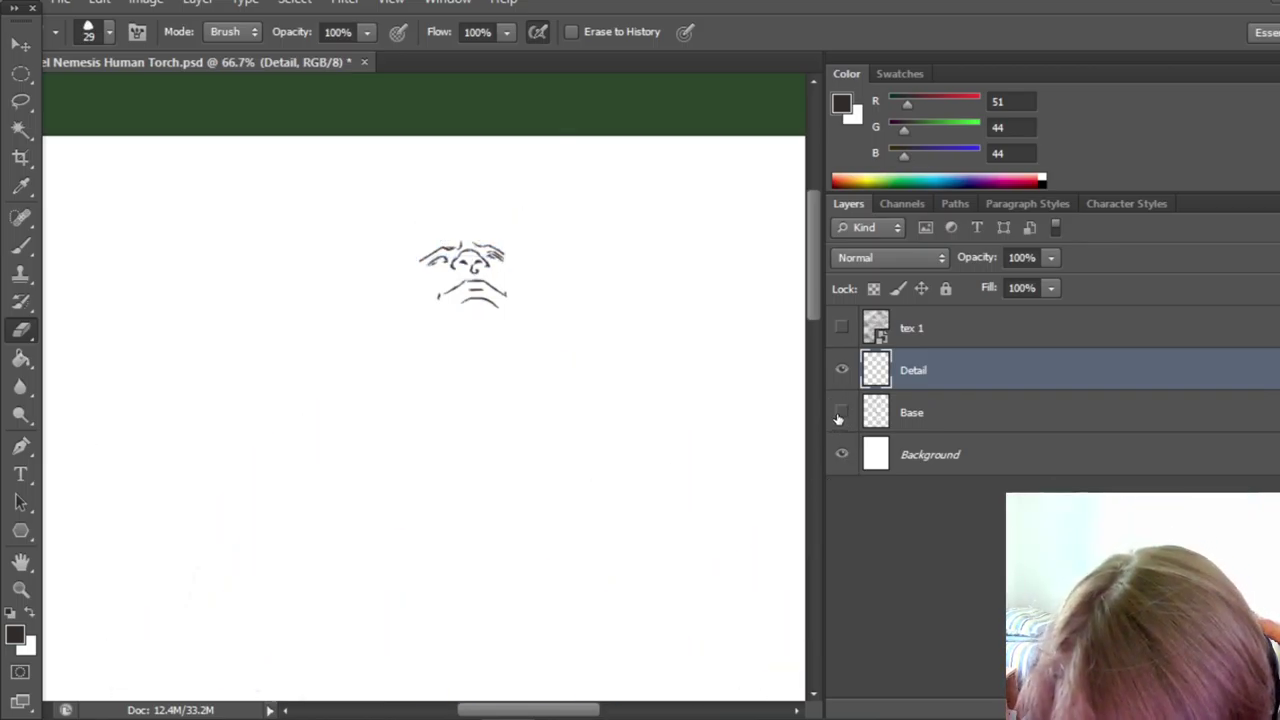
{"action": "left_click", "coordinate": [840, 415]}
{"action": "left_click", "coordinate": [840, 414]}
{"action": "left_click", "coordinate": [839, 412]}
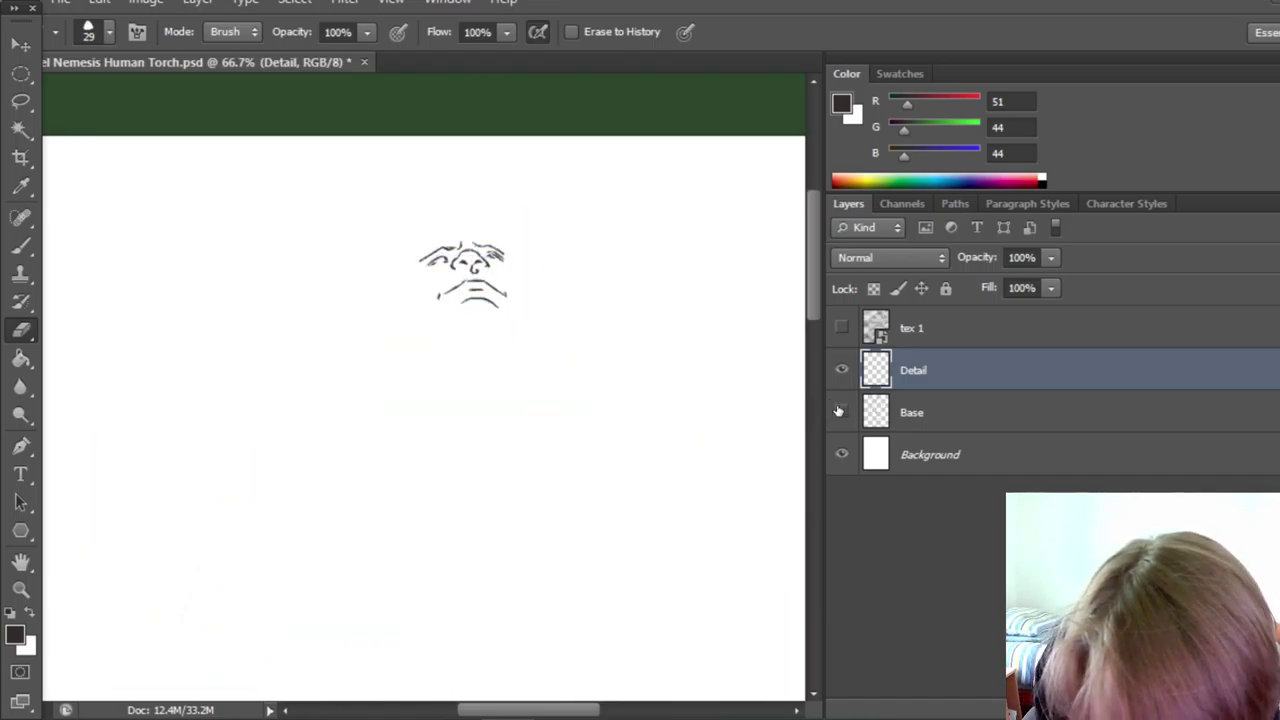
Brush a second line along the left-hand eyebrow with the sketch shown, and check the face without the Base layer.
{"action": "left_click", "coordinate": [21, 245]}
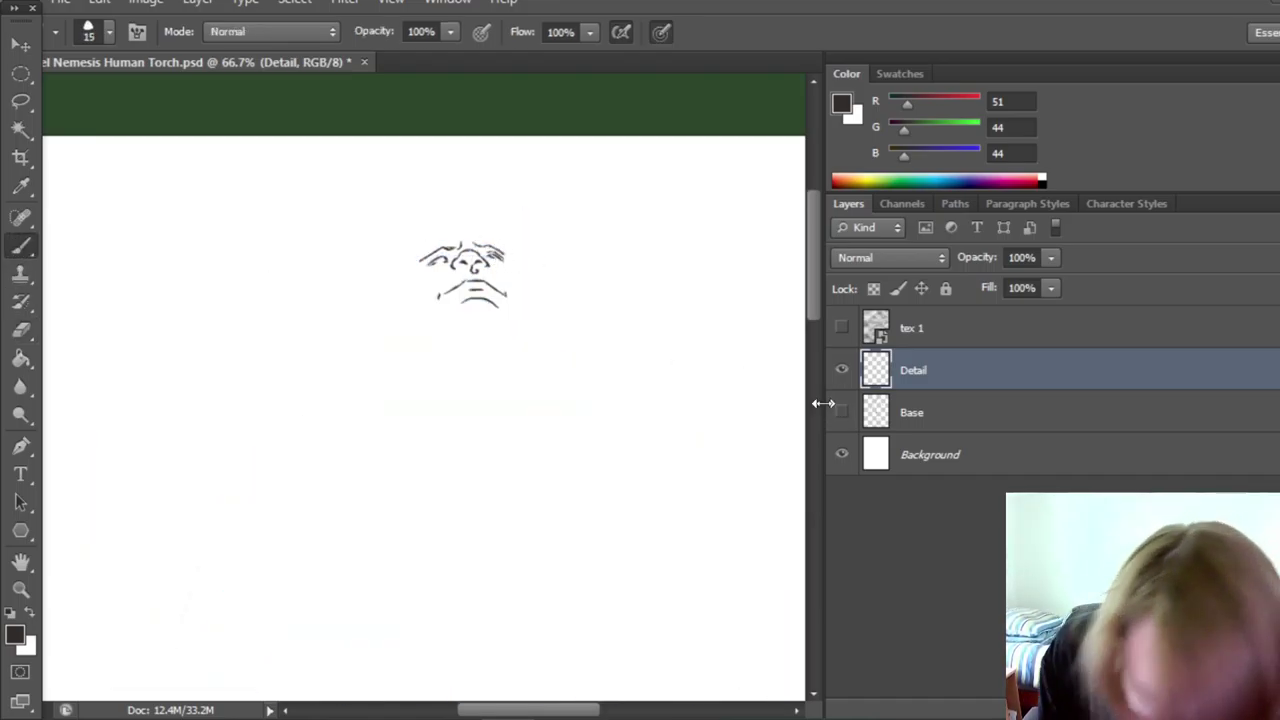
{"action": "left_click", "coordinate": [841, 412]}
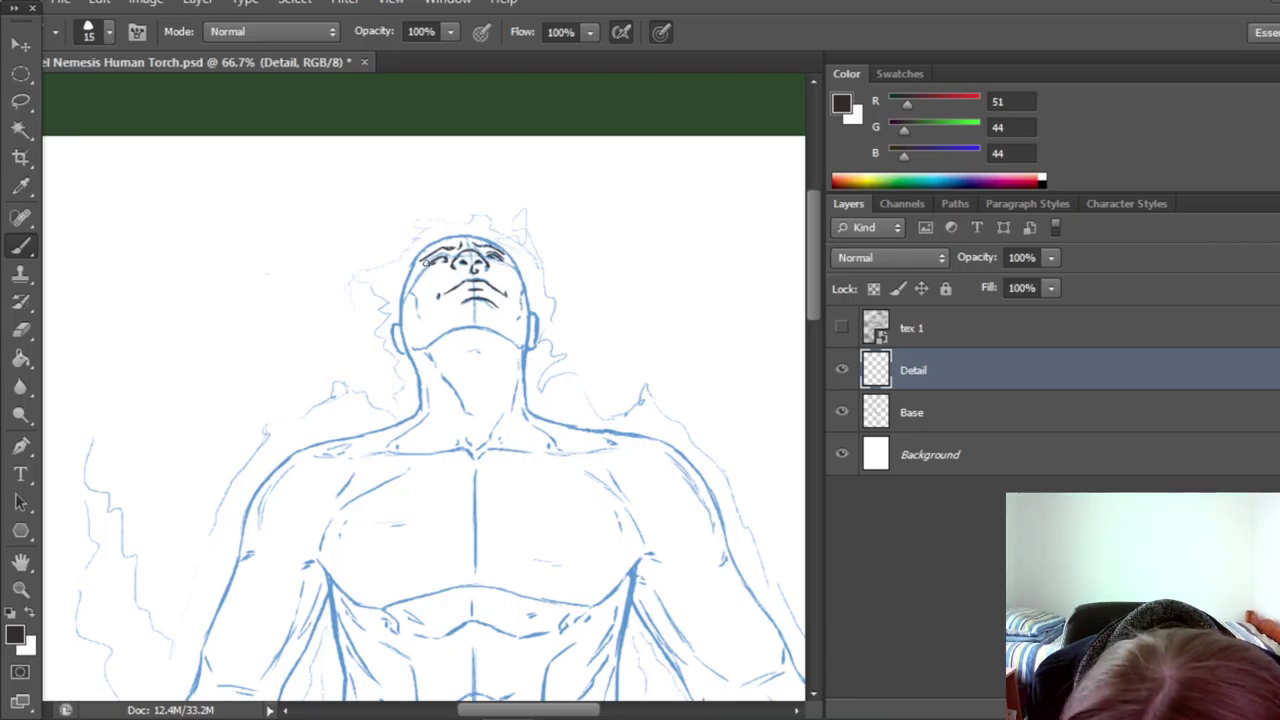
{"action": "left_click_drag", "start_coordinate": [426, 262], "coordinate": [450, 248]}
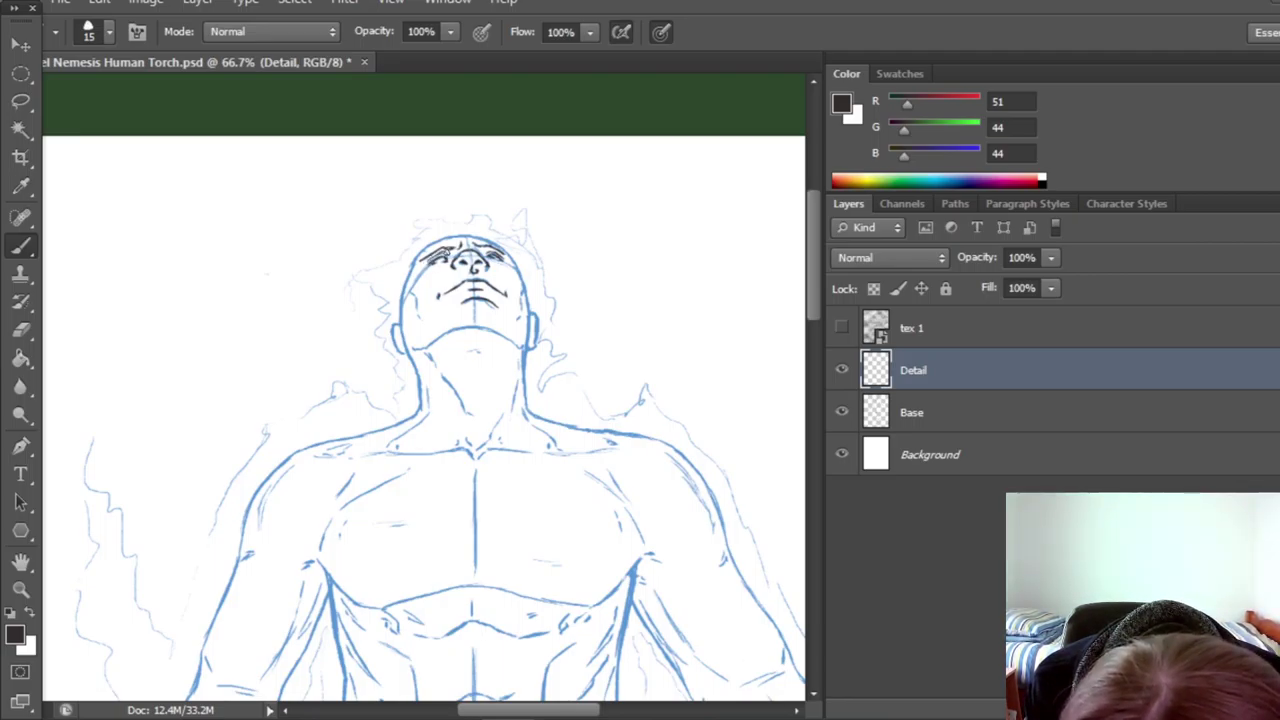
{"action": "left_click", "coordinate": [841, 412]}
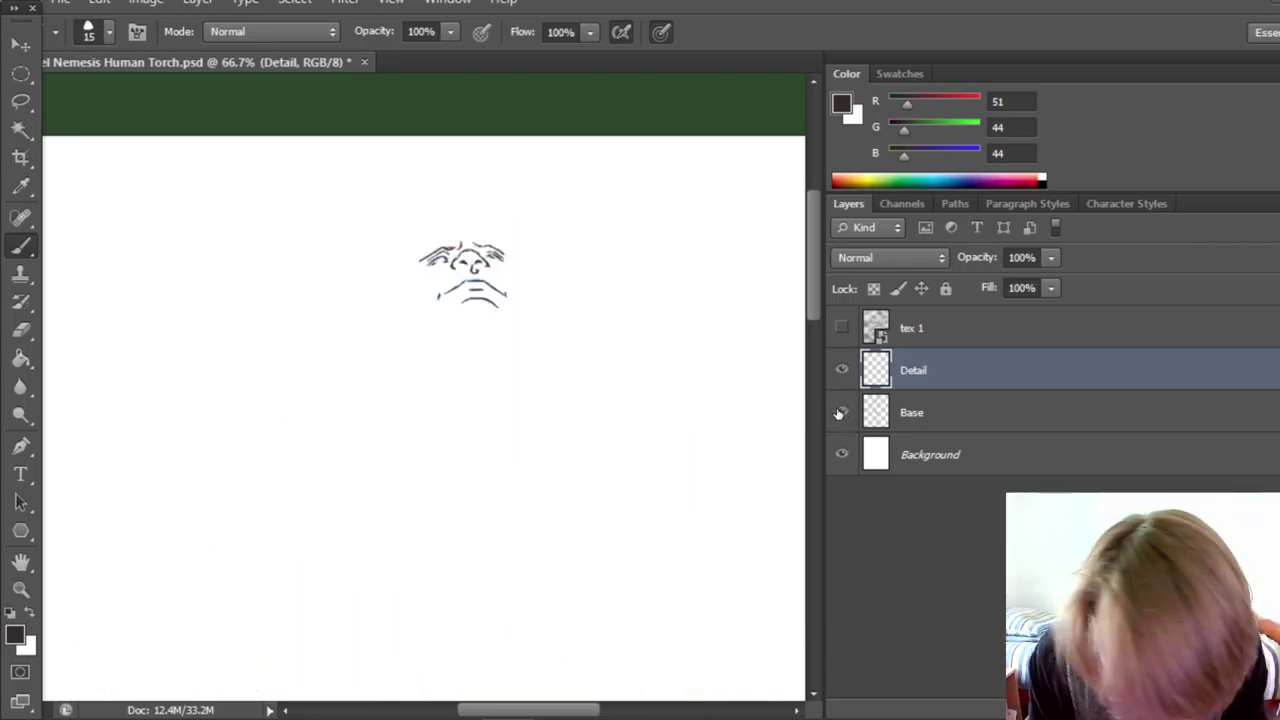
{"action": "left_click", "coordinate": [841, 412]}
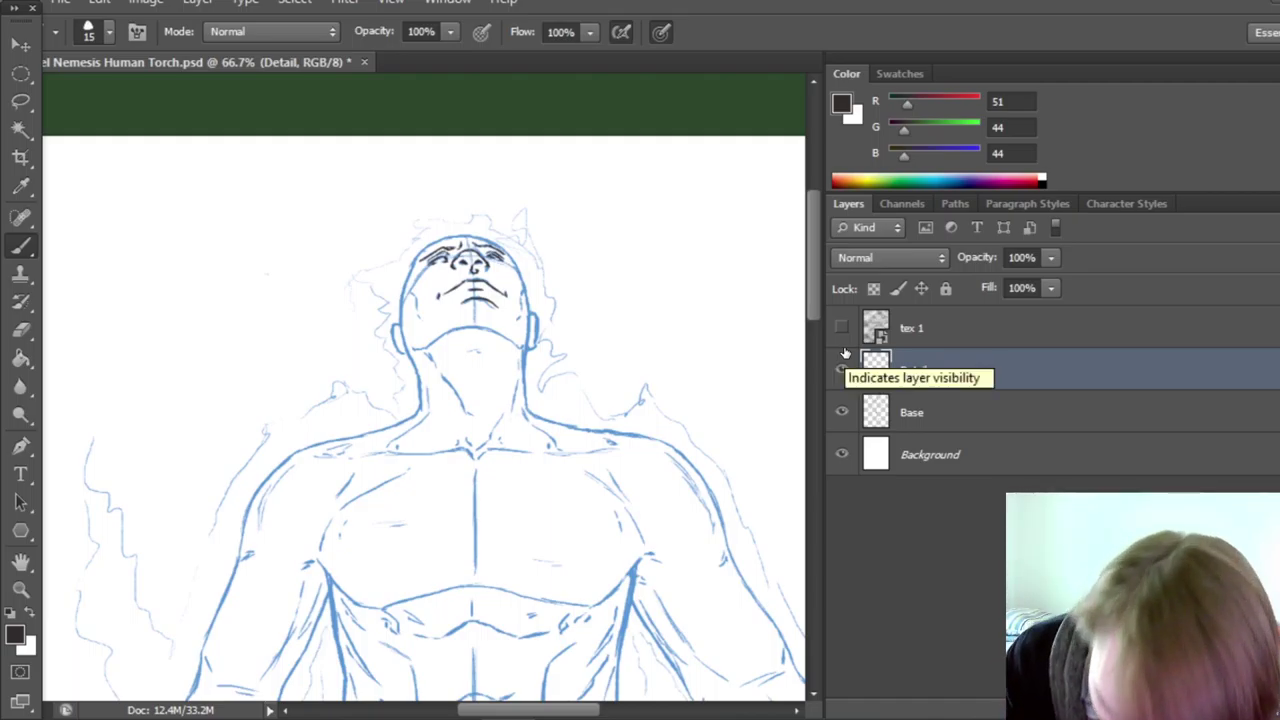
{"action": "left_click", "coordinate": [841, 412]}
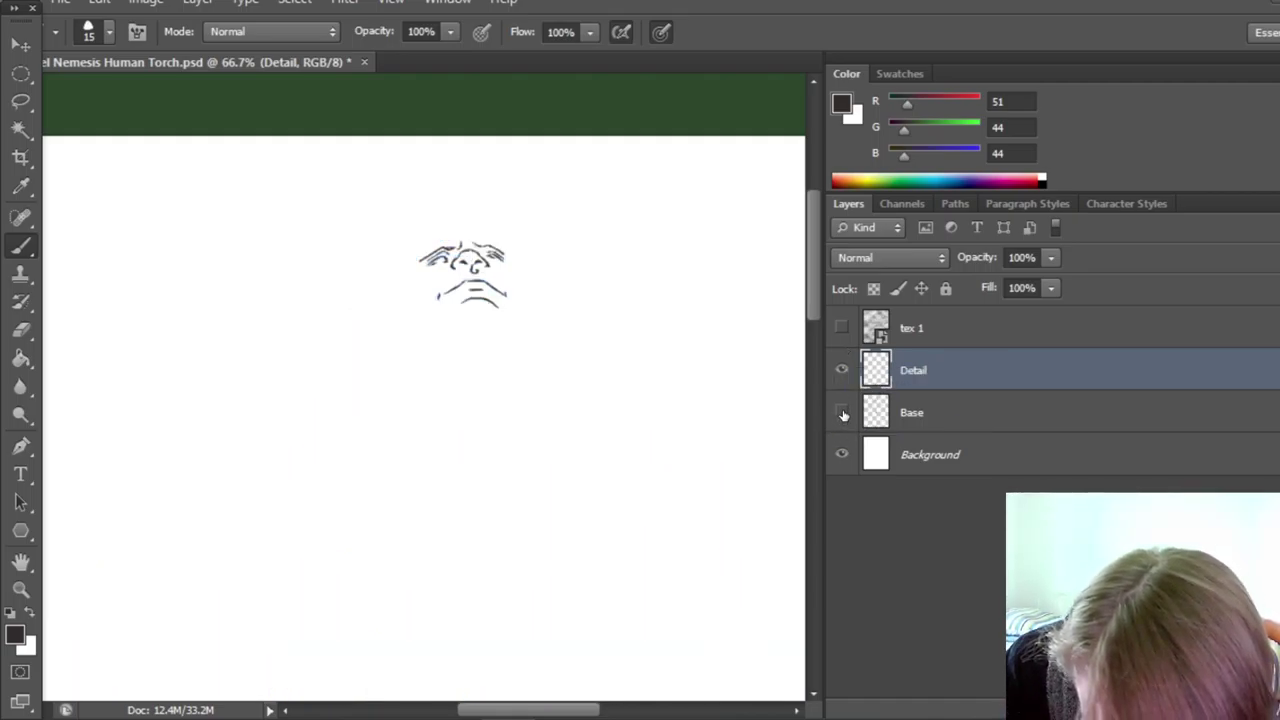
Show the Base layer and ink the right-hand side of the face and the left-hand cheekbone line.
{"action": "left_click", "coordinate": [841, 412]}
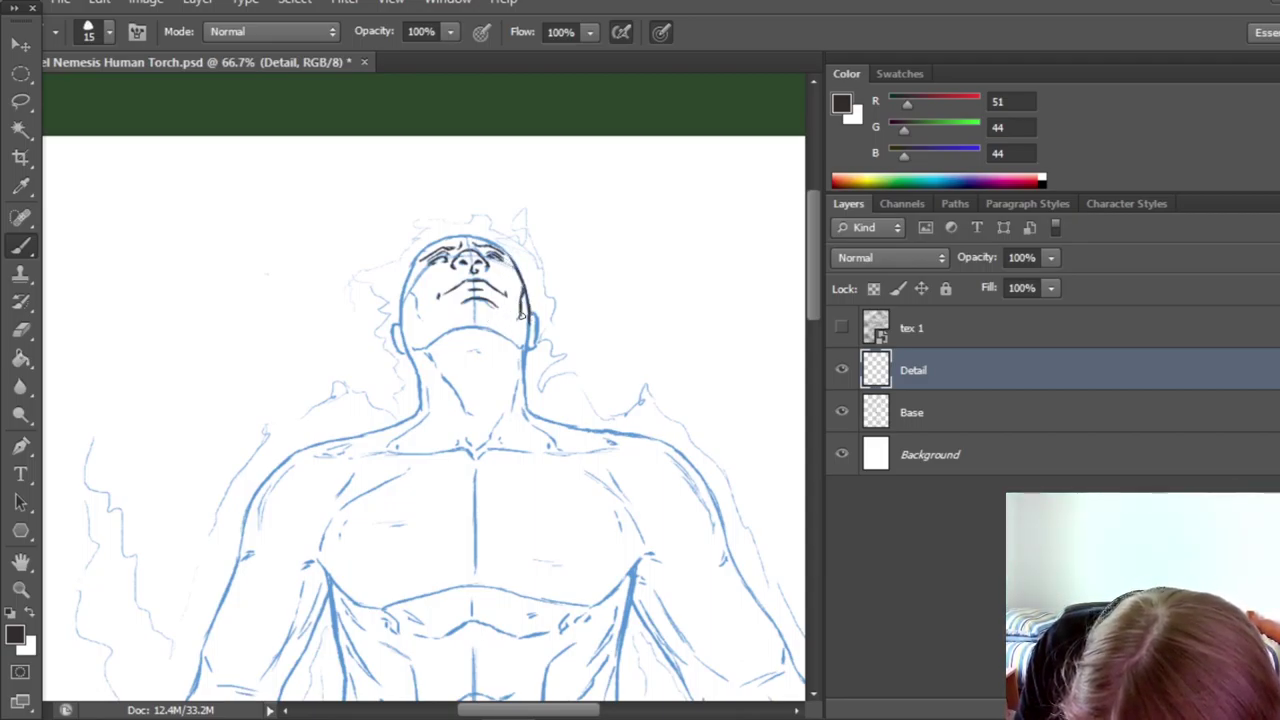
{"action": "left_click", "coordinate": [841, 414]}
{"action": "left_click", "coordinate": [842, 413]}
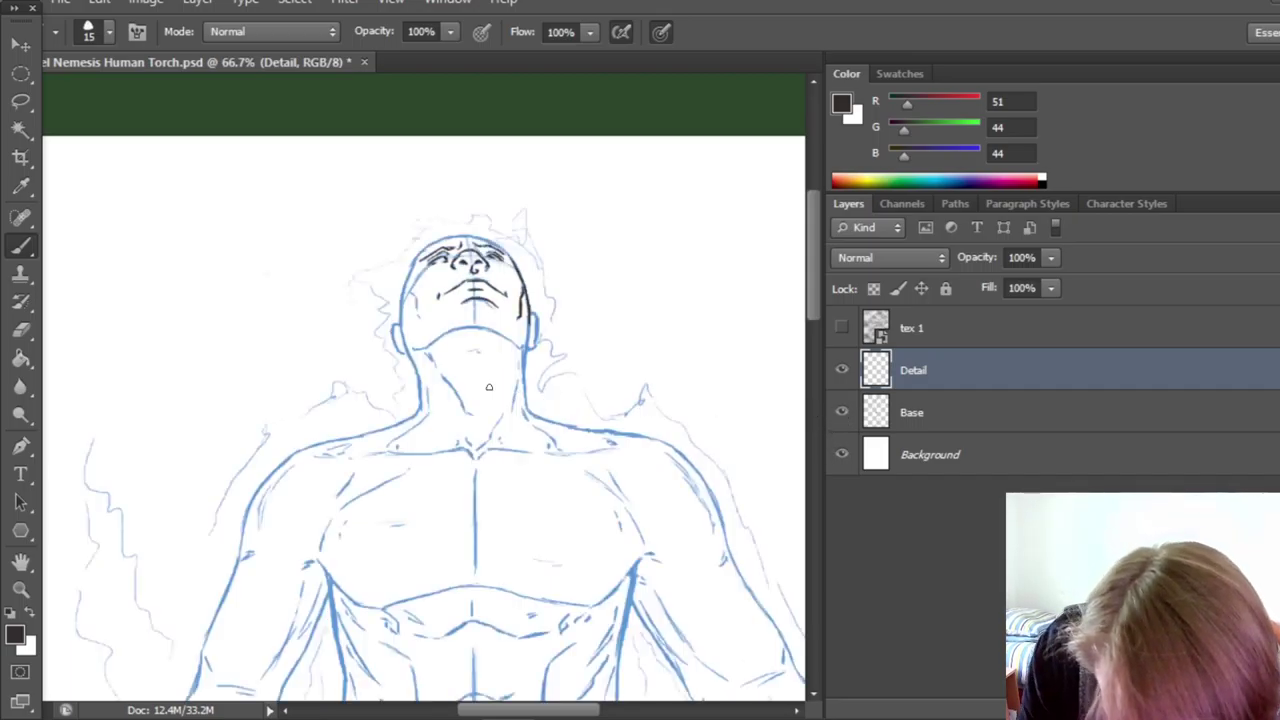
{"action": "left_click_drag", "start_coordinate": [410, 292], "coordinate": [422, 322]}
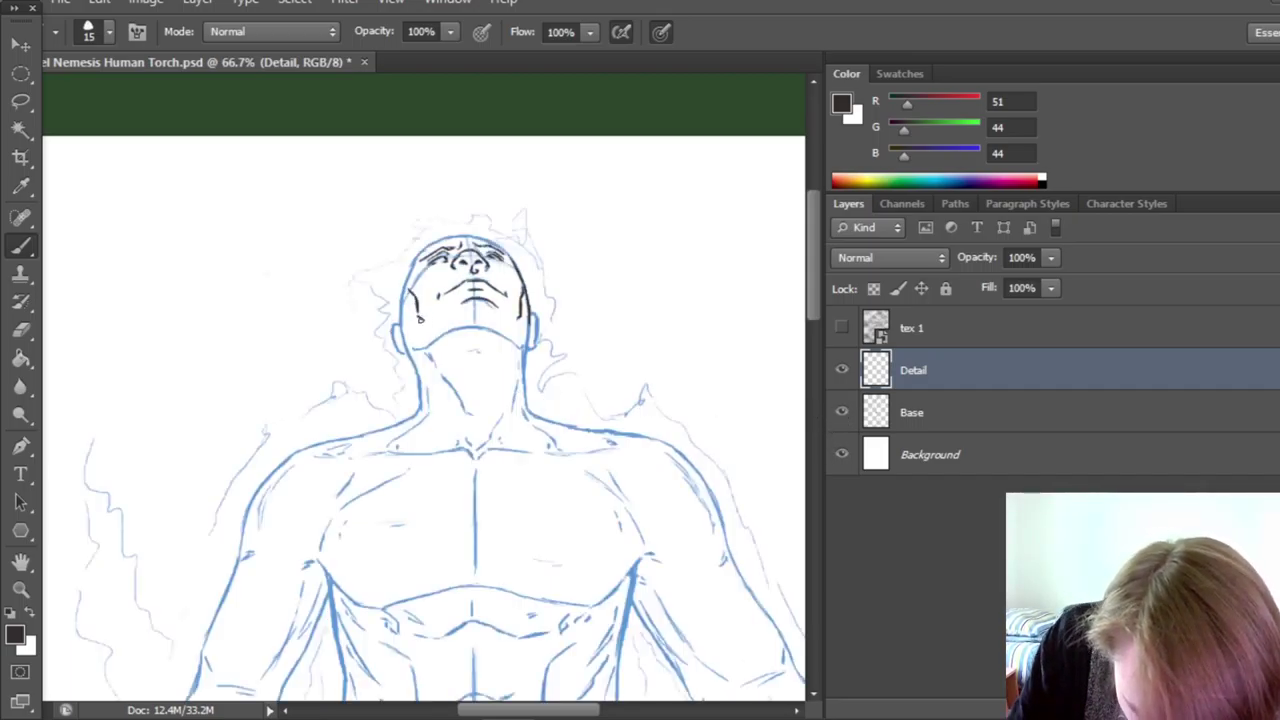
{"action": "left_click", "coordinate": [842, 414]}
{"action": "left_click", "coordinate": [842, 413]}
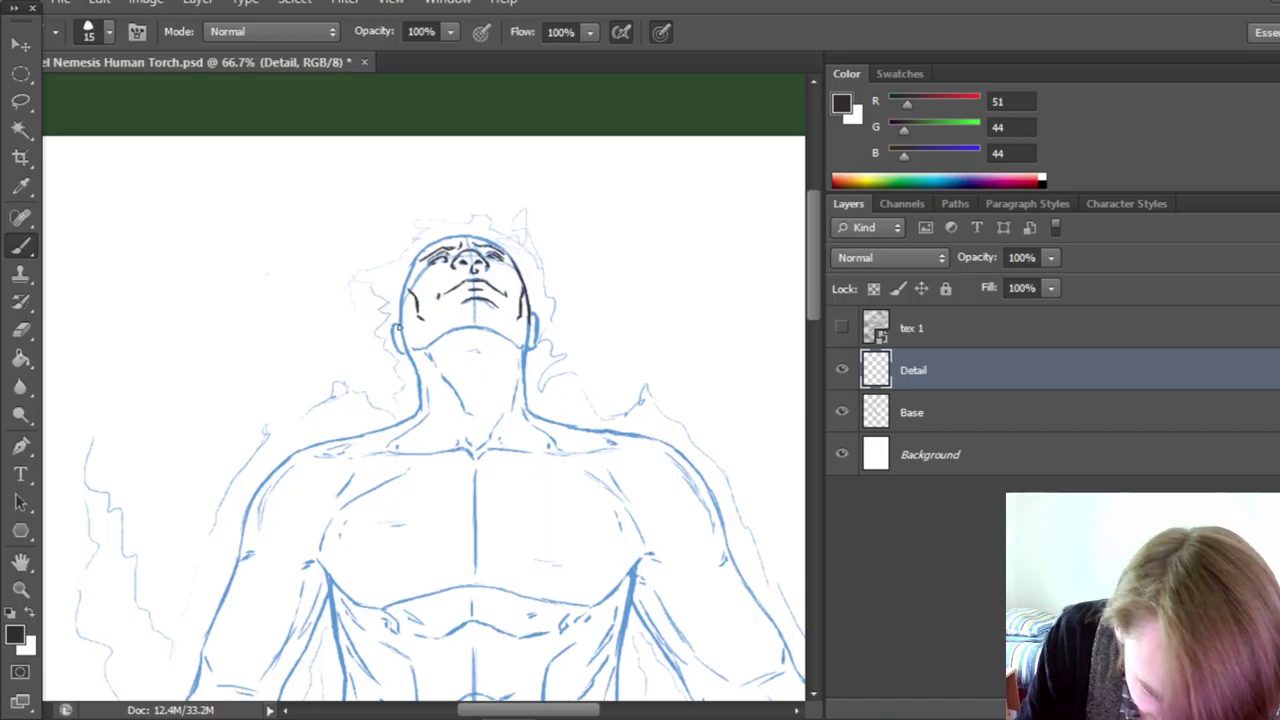
Ink both outer neck contours and the curved jawline, and hide the Base layer to check them.
{"action": "left_click_drag", "start_coordinate": [400, 320], "coordinate": [420, 402]}
{"action": "left_click_drag", "start_coordinate": [528, 313], "coordinate": [524, 390]}
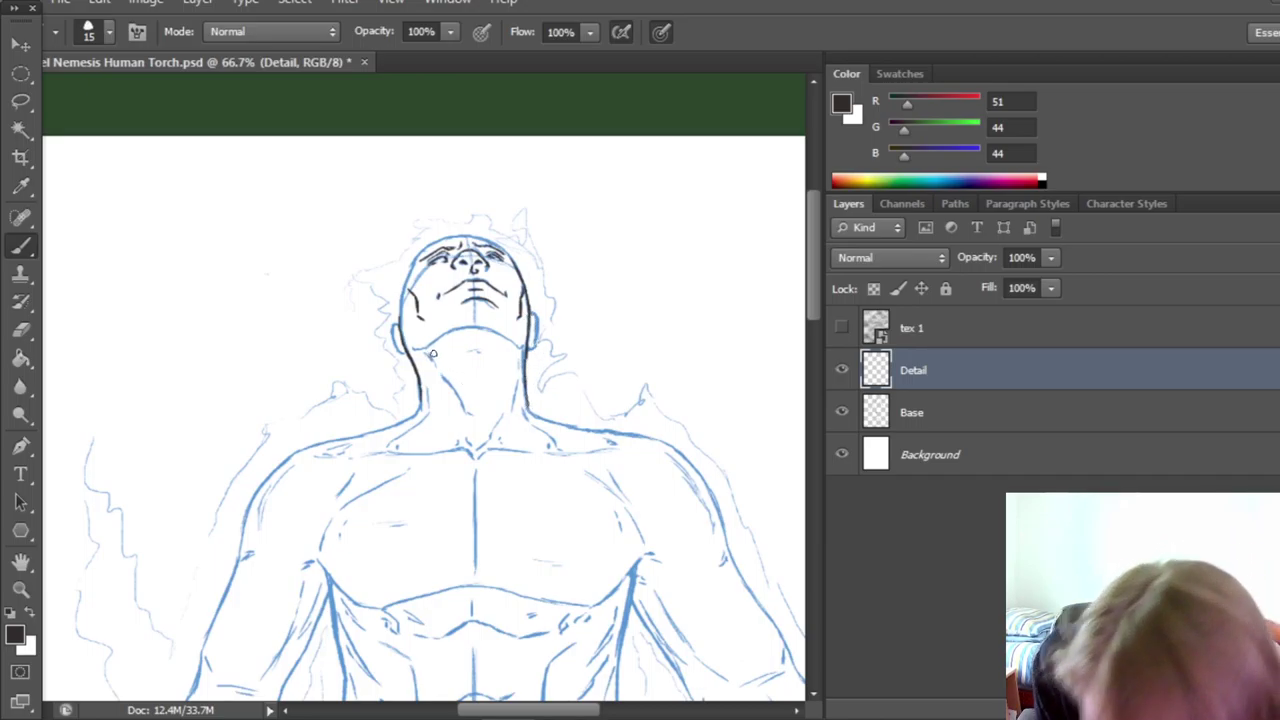
{"action": "mouse_move", "coordinate": [430, 343]}
{"action": "left_mouse_down"}
{"action": "mouse_move", "coordinate": [514, 303]}
{"action": "mouse_move", "coordinate": [517, 328]}
{"action": "mouse_move", "coordinate": [485, 330]}
{"action": "mouse_move", "coordinate": [516, 346]}
{"action": "left_mouse_up"}
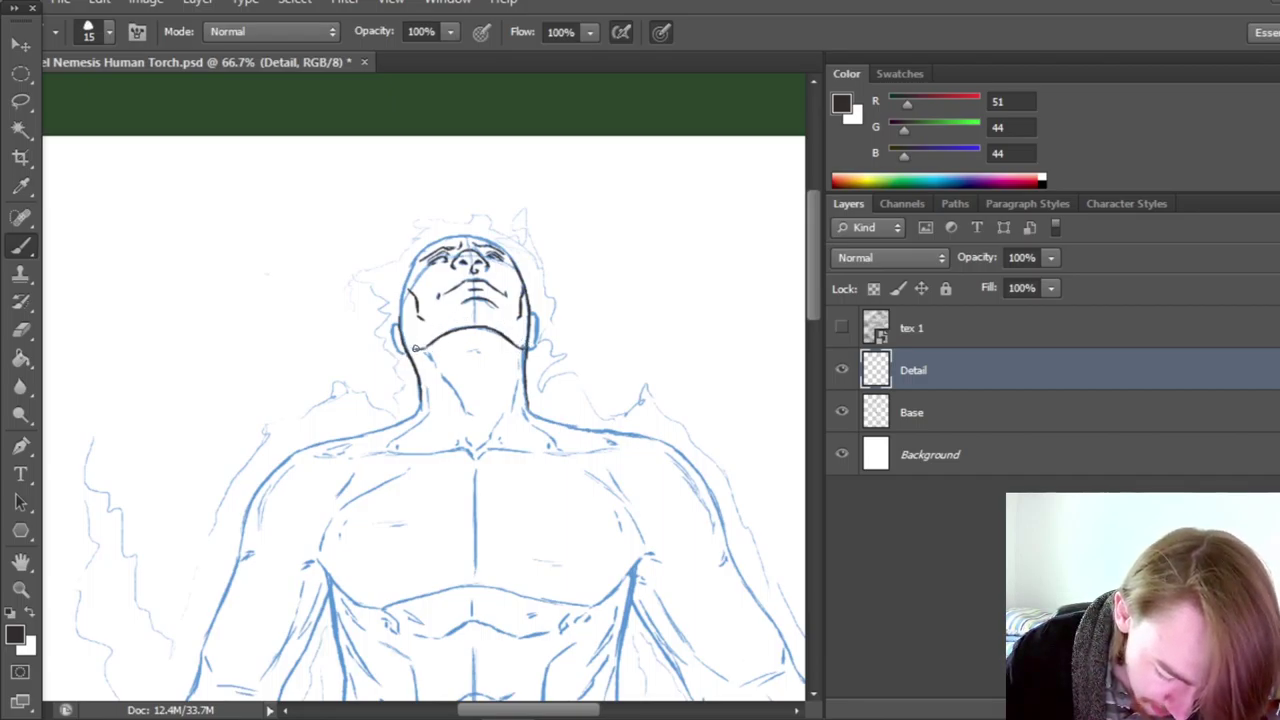
{"action": "left_click", "coordinate": [841, 412]}
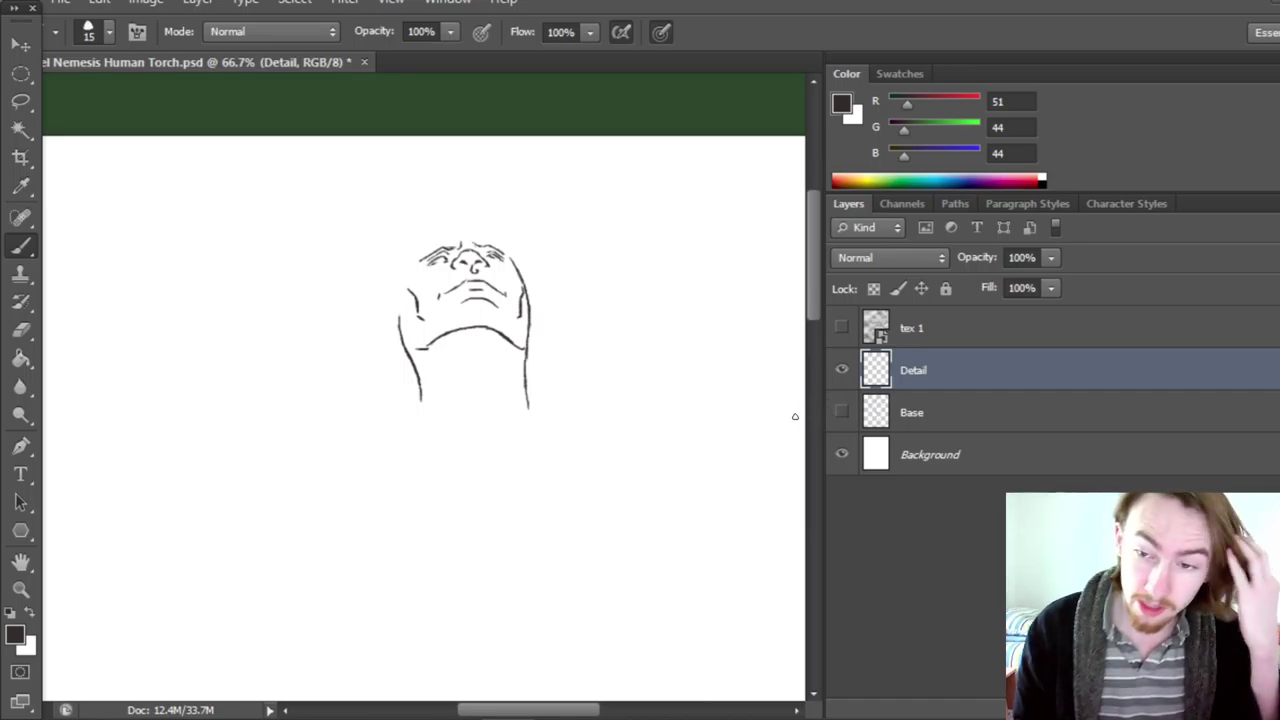
Show the Base sketch, ink the small shadow mark on the chin, and compare it with the sketch hidden and shown.
{"action": "left_click", "coordinate": [841, 412]}
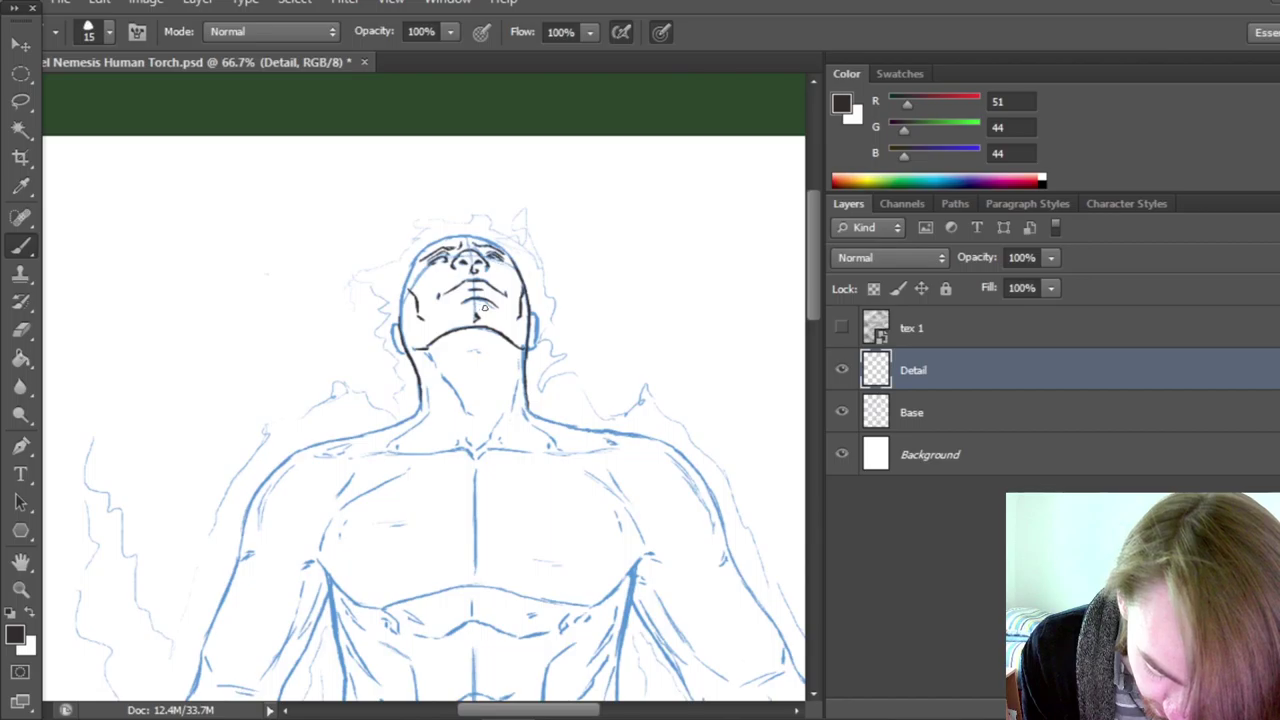
{"action": "left_click", "coordinate": [842, 413]}
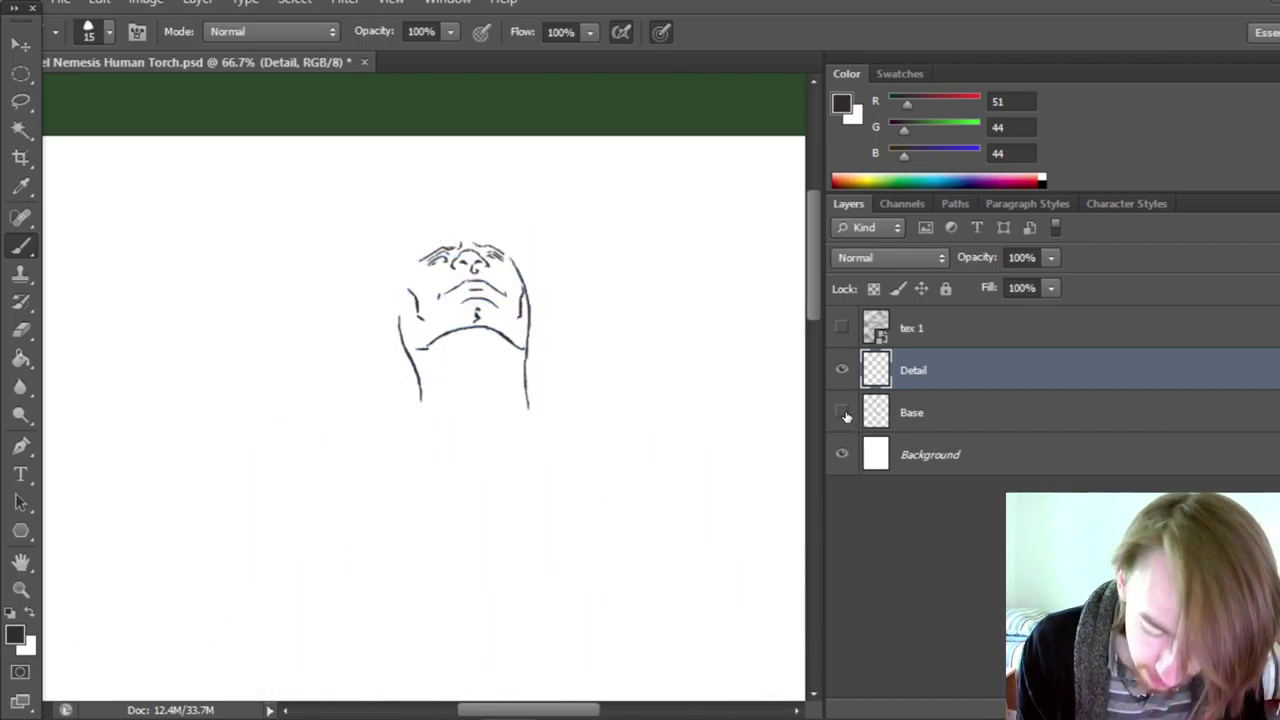
{"action": "left_click", "coordinate": [845, 415]}
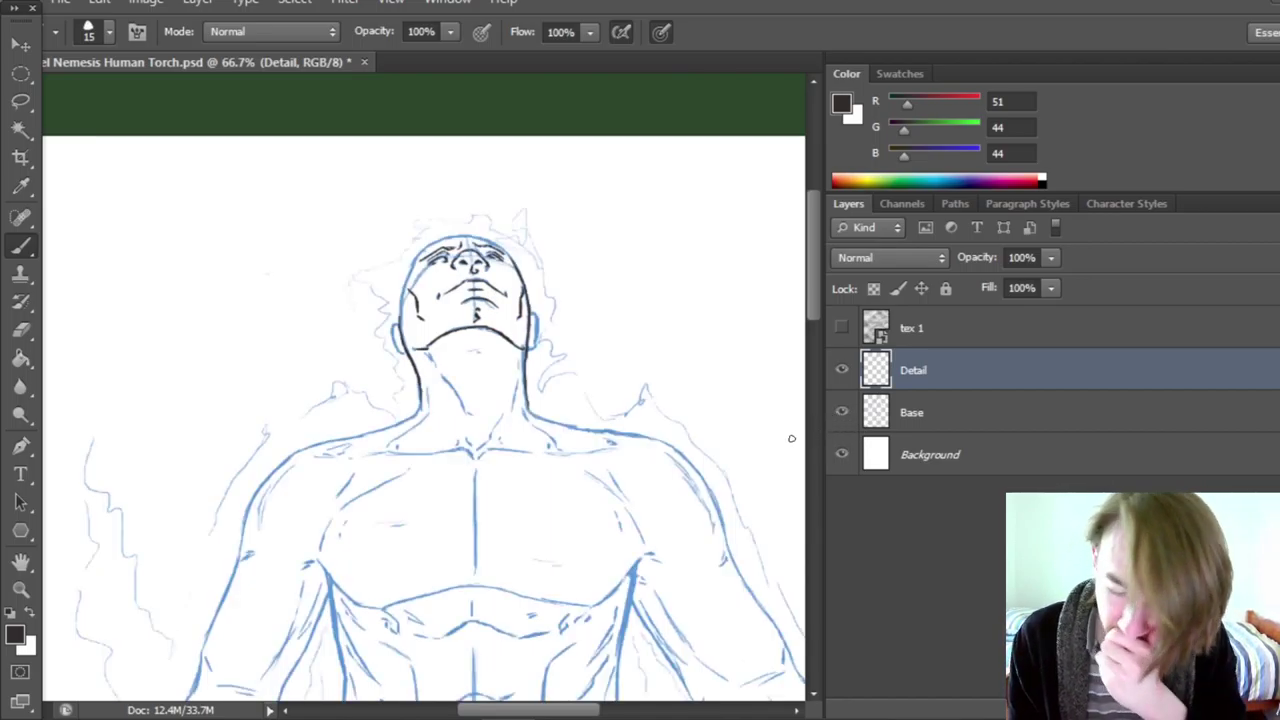
Ink both ears with their inner detail, toggling the Base layer's visibility to check the lines.
{"action": "left_click", "coordinate": [842, 412]}
{"action": "left_click", "coordinate": [842, 412]}
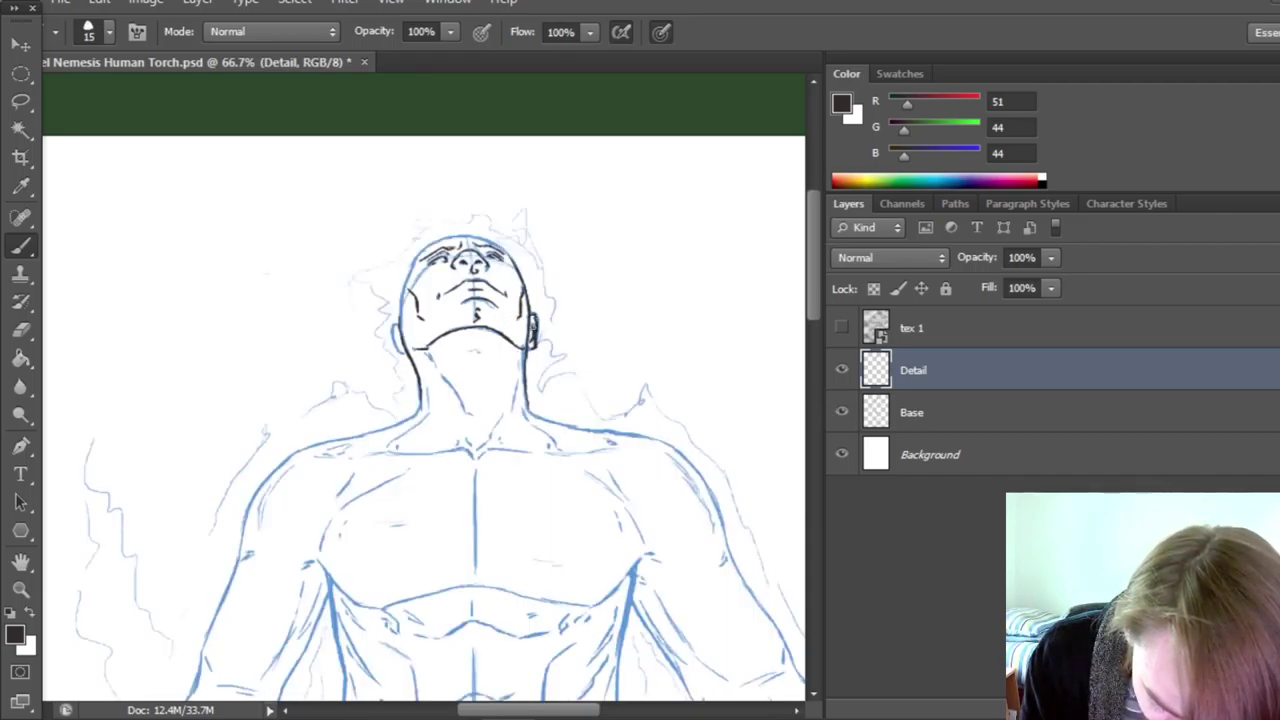
{"action": "left_click", "coordinate": [842, 411]}
{"action": "left_click", "coordinate": [842, 411]}
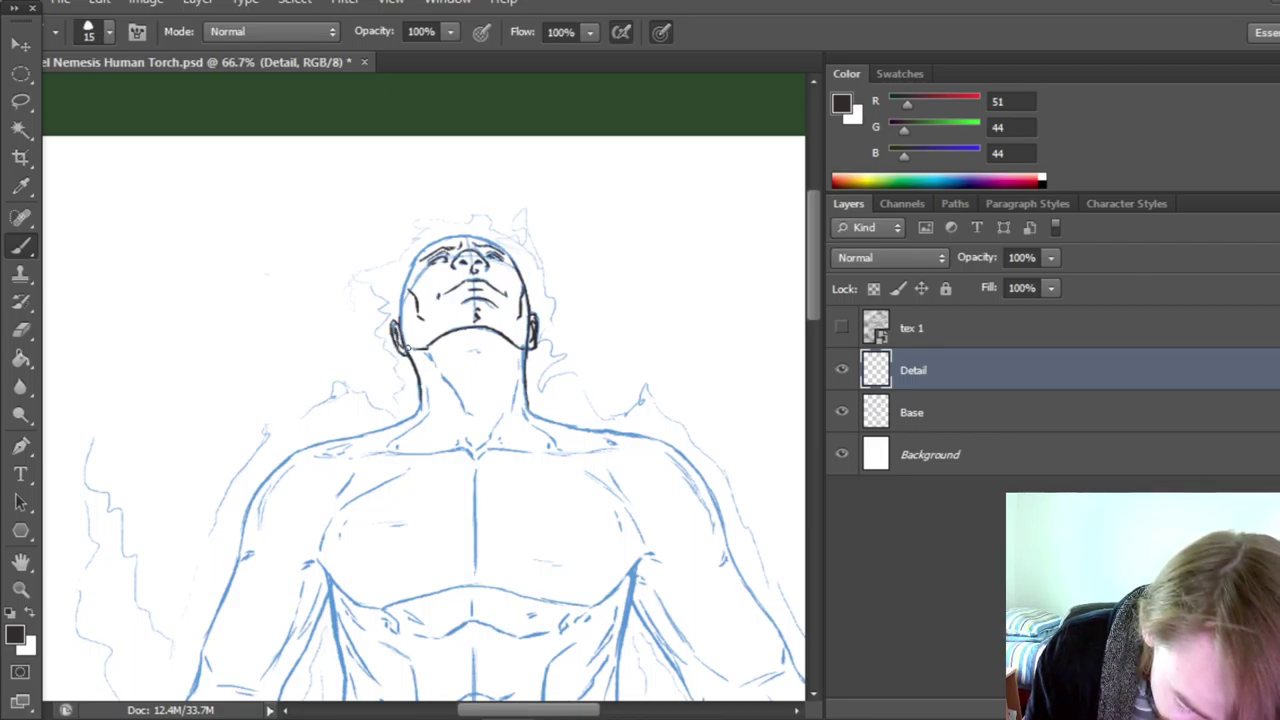
{"action": "left_click", "coordinate": [842, 411]}
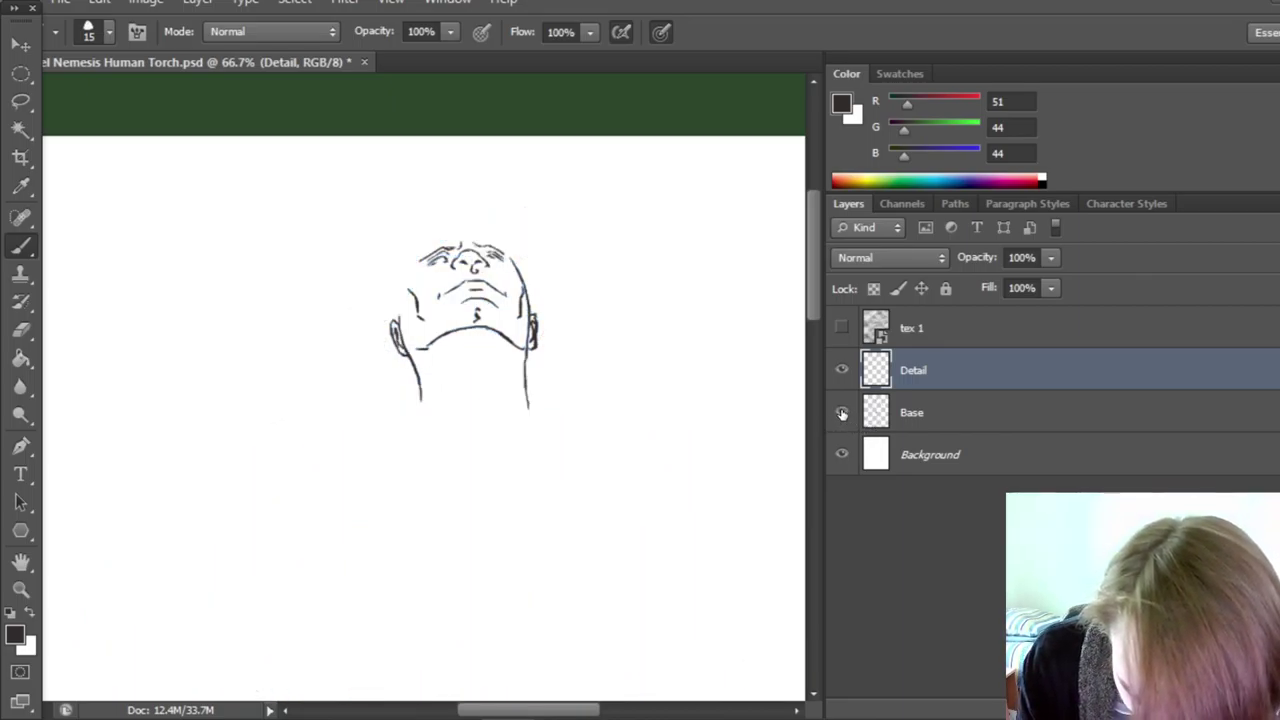
{"action": "left_click", "coordinate": [842, 411]}
Ink the head outline from the left-hand ear over the crown to the right-hand side, and check it without the sketch.
{"action": "left_click_drag", "start_coordinate": [400, 326], "coordinate": [428, 244]}
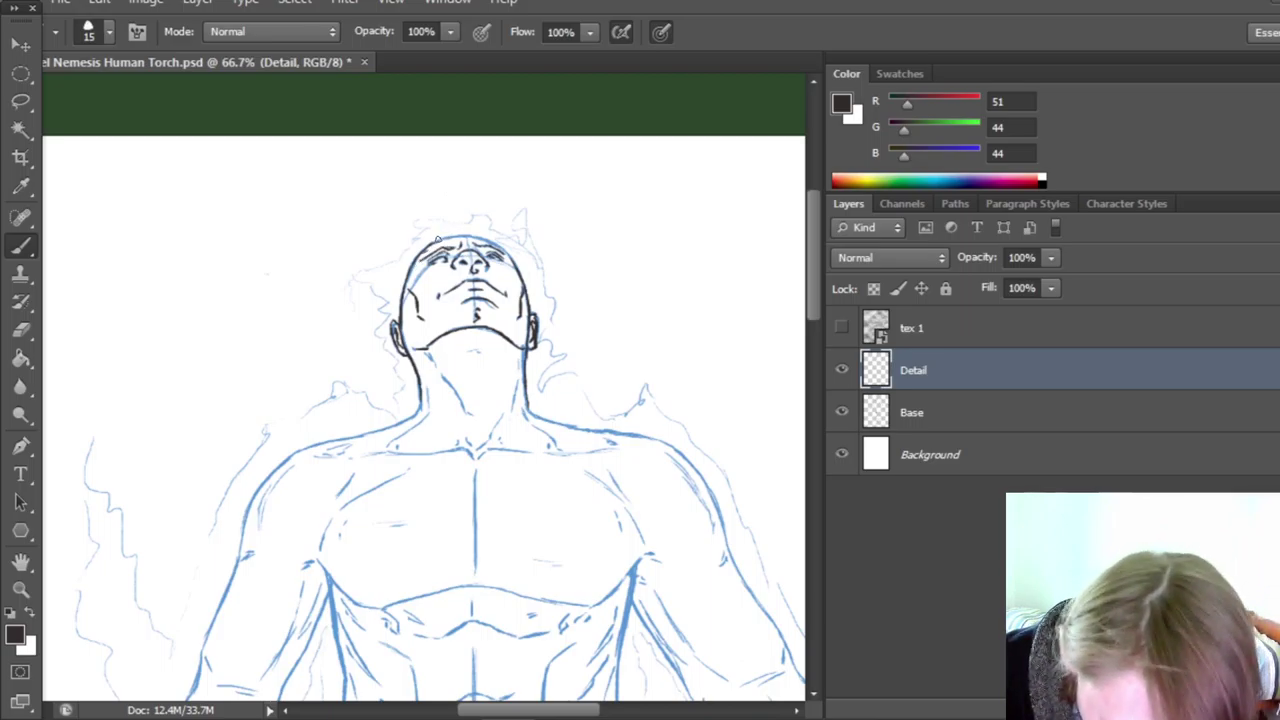
{"action": "left_click_drag", "start_coordinate": [445, 240], "coordinate": [492, 240]}
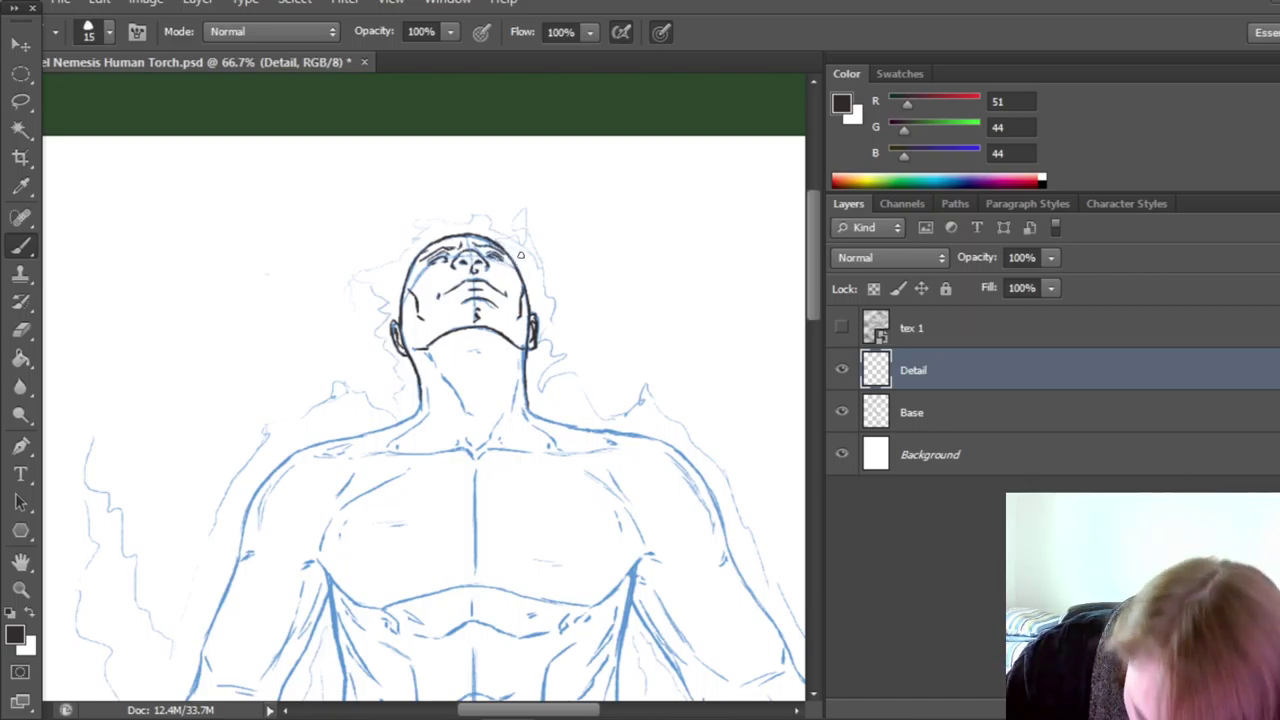
{"action": "left_click", "coordinate": [842, 411]}
{"action": "left_click", "coordinate": [842, 411]}
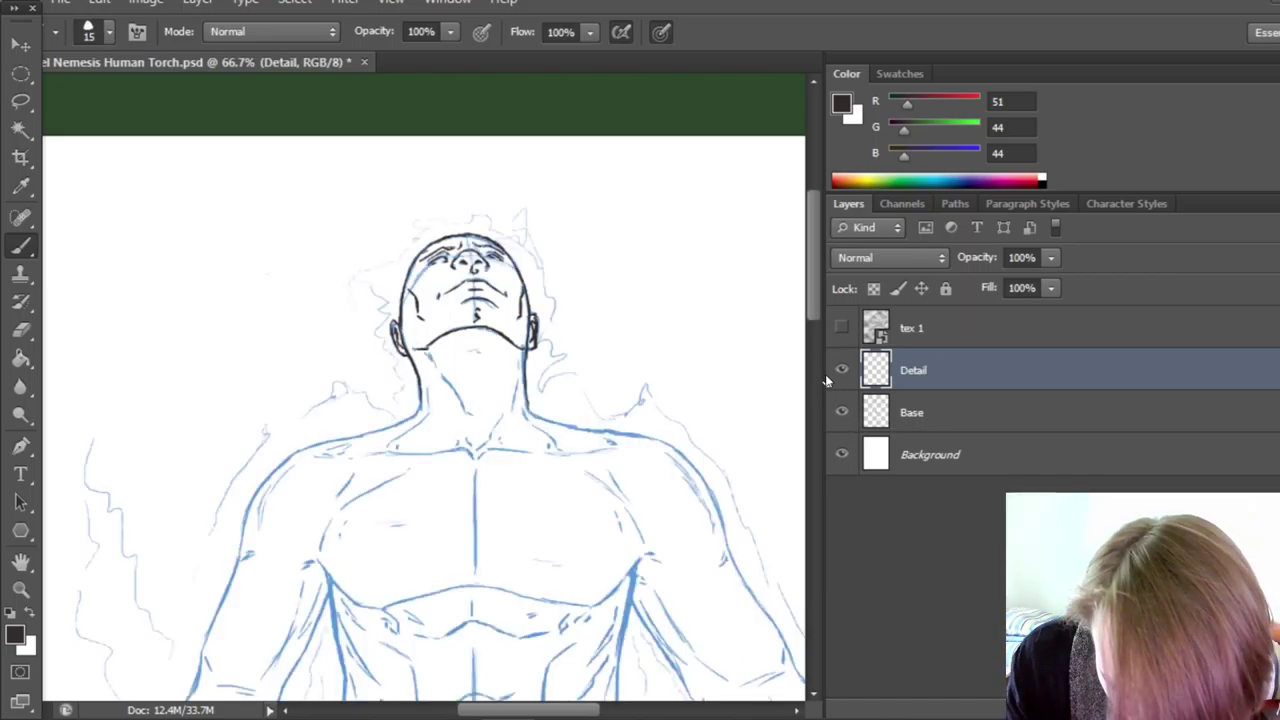
Ink both diagonal neck muscle lines, the small throat mark and the notch between the collarbones, toggling the Base sketch to check them.
{"action": "scroll", "coordinate": [800, 340], "scroll_direction": "down", "scroll_amount": 3}
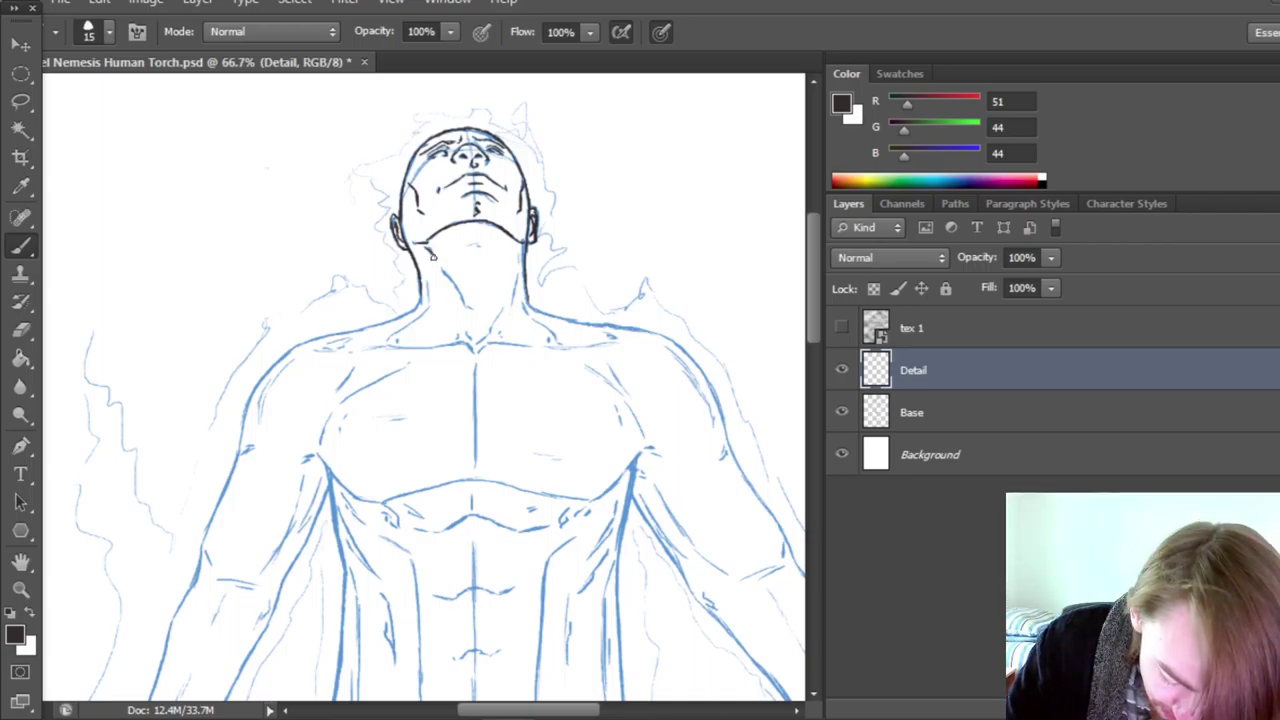
{"action": "left_click_drag", "start_coordinate": [447, 268], "coordinate": [472, 310]}
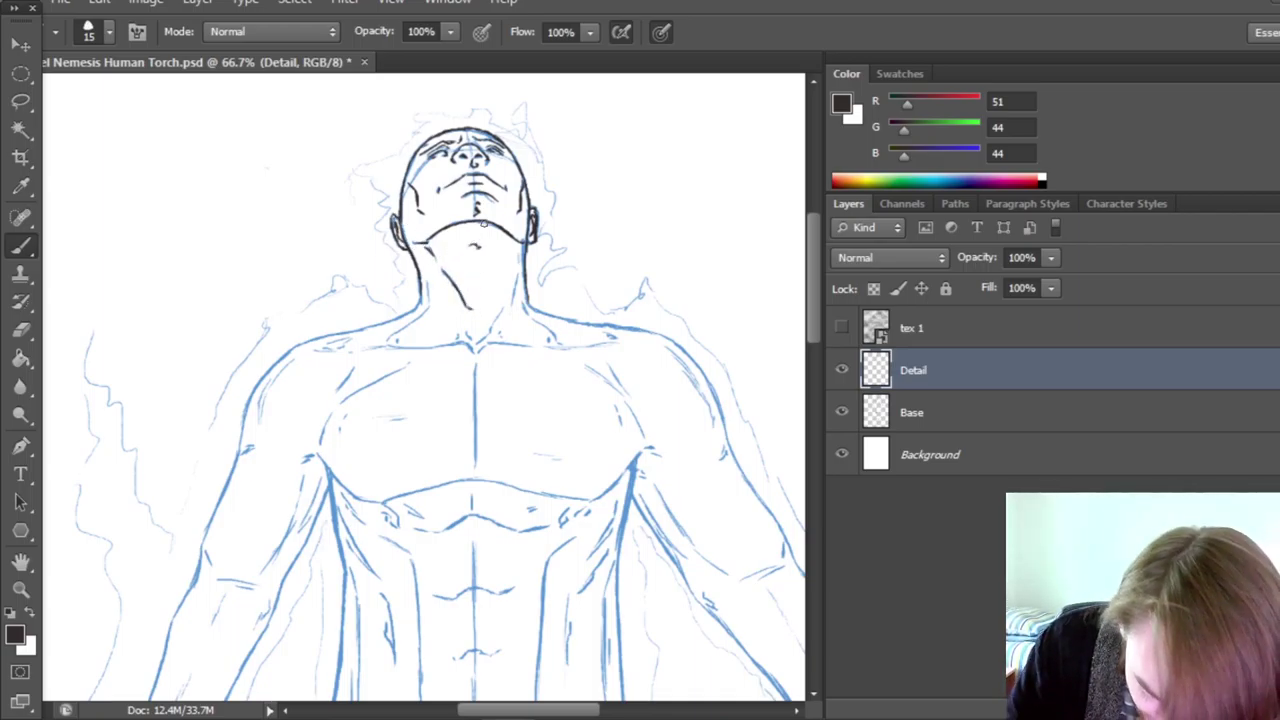
{"action": "left_click", "coordinate": [842, 412]}
{"action": "left_click", "coordinate": [842, 412]}
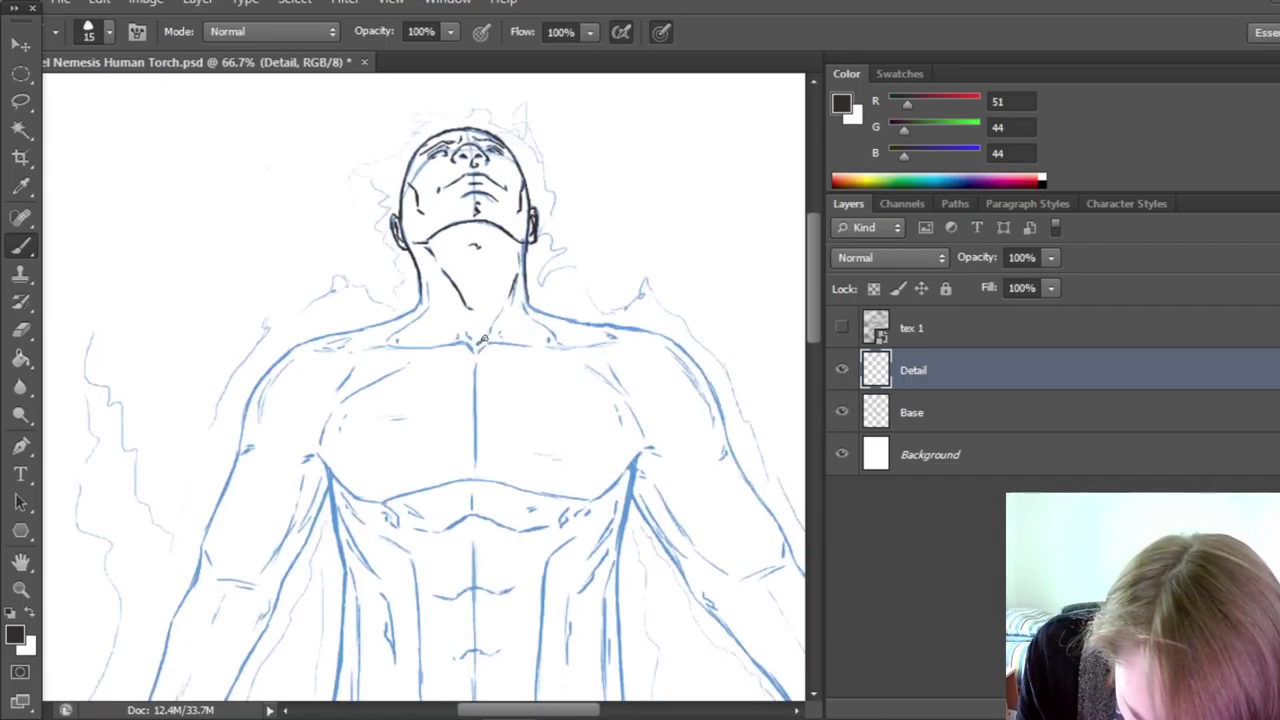
{"action": "left_click_drag", "start_coordinate": [488, 331], "coordinate": [512, 293]}
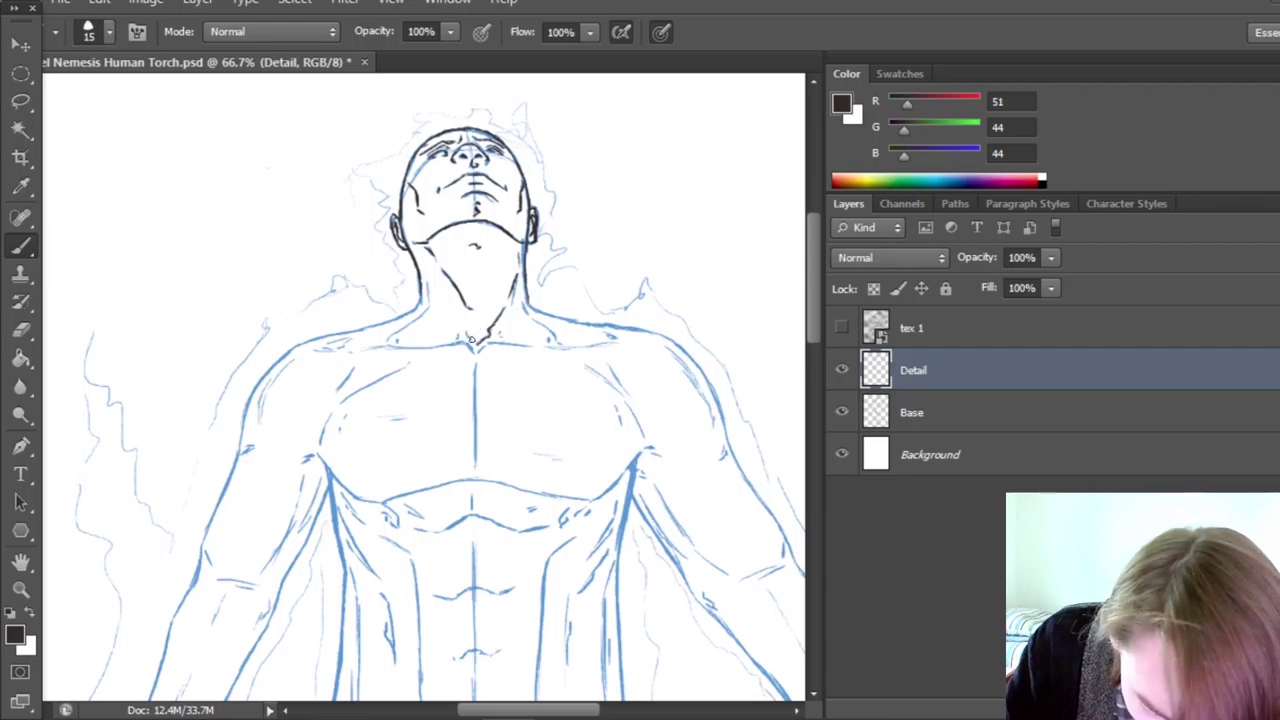
{"action": "left_click", "coordinate": [842, 412]}
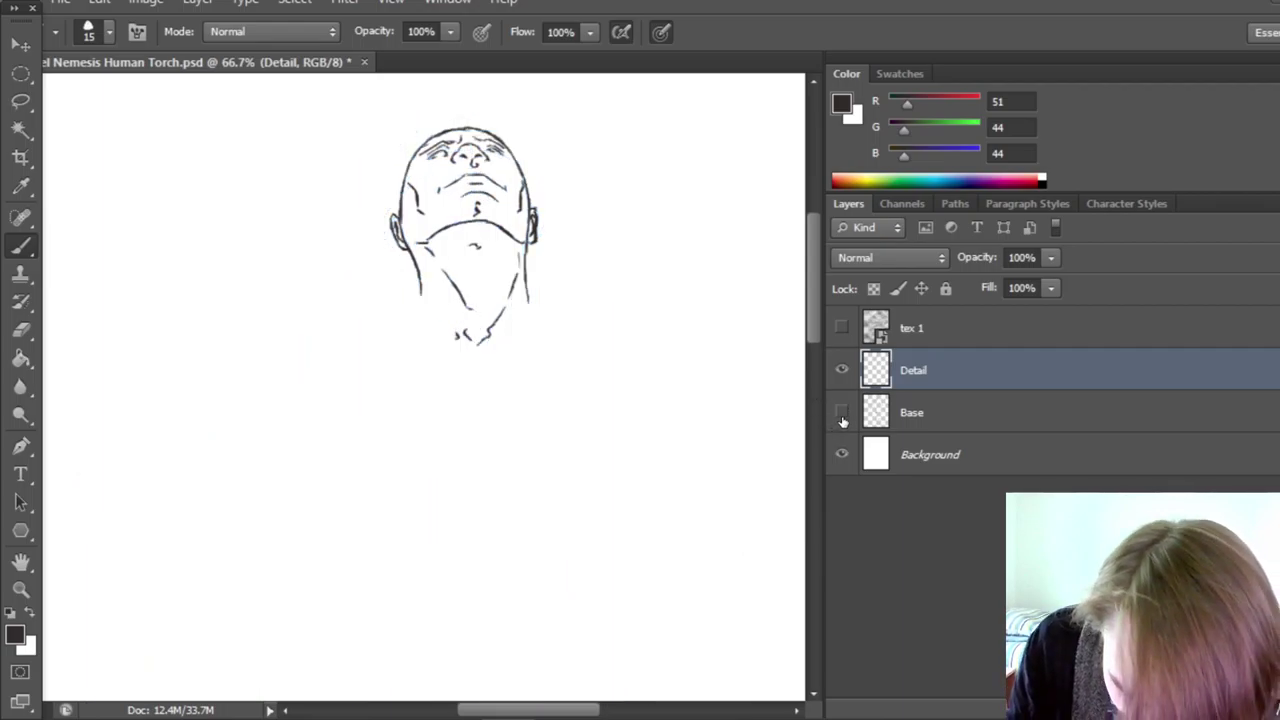
{"action": "left_click", "coordinate": [842, 412]}
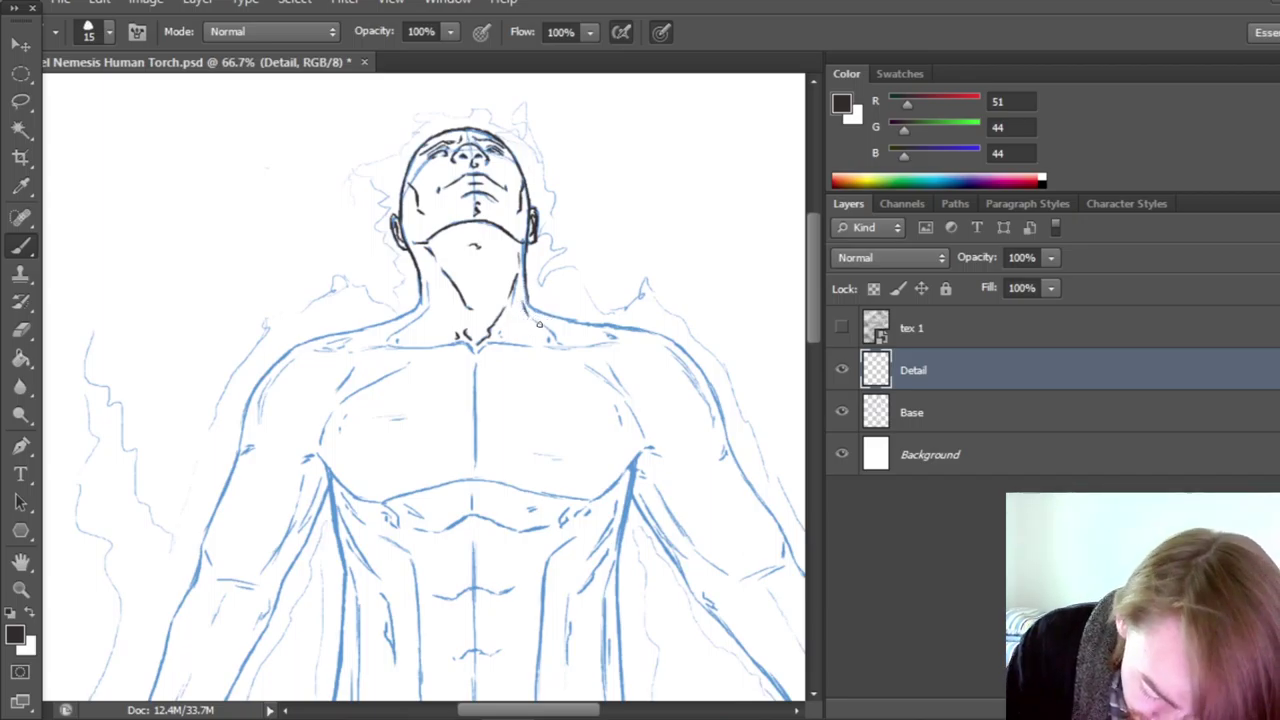
Ink the right-hand collarbone and the muscle detail at the base of the neck, comparing with the Base layer hidden and shown.
{"action": "mouse_move", "coordinate": [536, 322]}
{"action": "left_mouse_down"}
{"action": "mouse_move", "coordinate": [558, 345]}
{"action": "mouse_move", "coordinate": [522, 343]}
{"action": "left_mouse_up"}
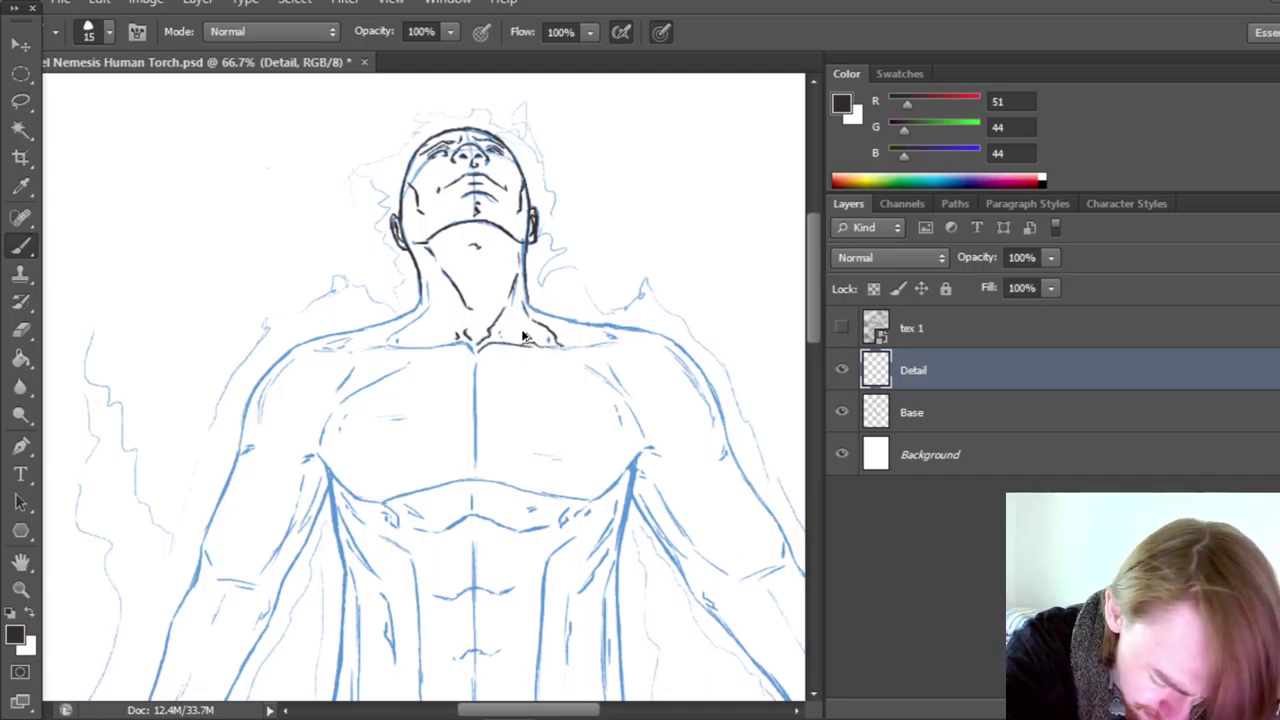
{"action": "left_click_drag", "start_coordinate": [536, 345], "coordinate": [585, 343]}
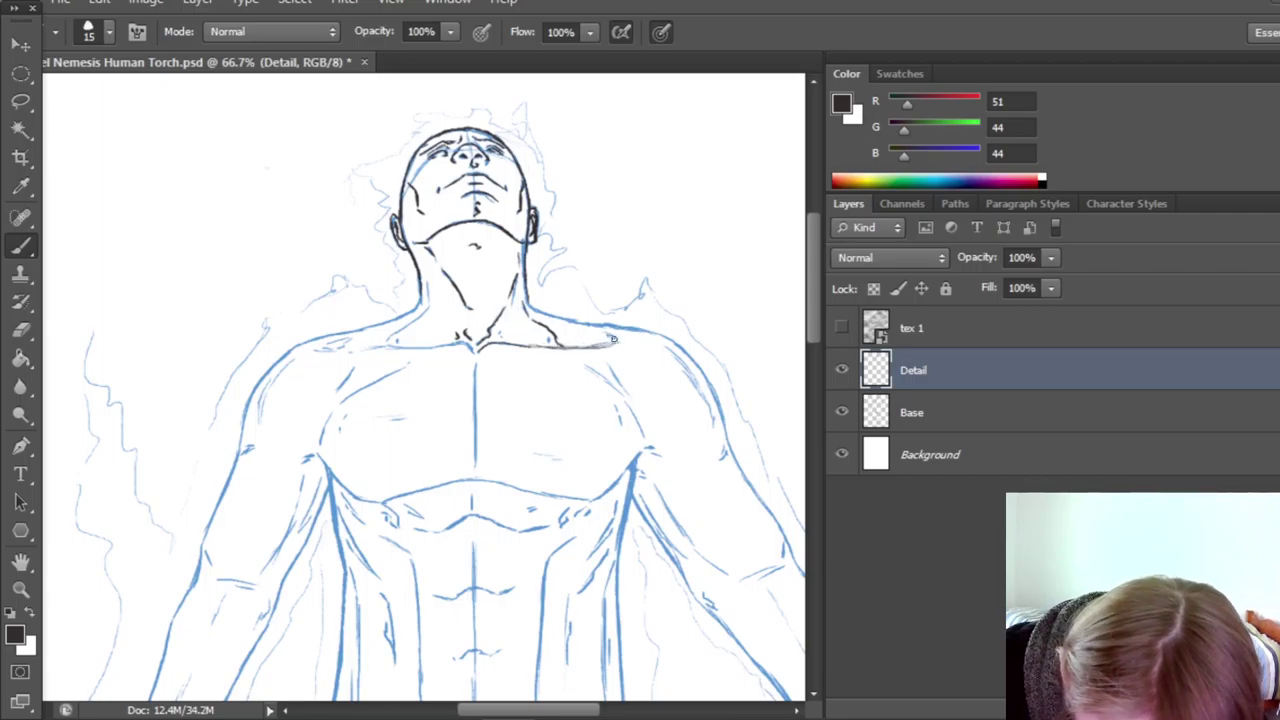
{"action": "left_click", "coordinate": [841, 412]}
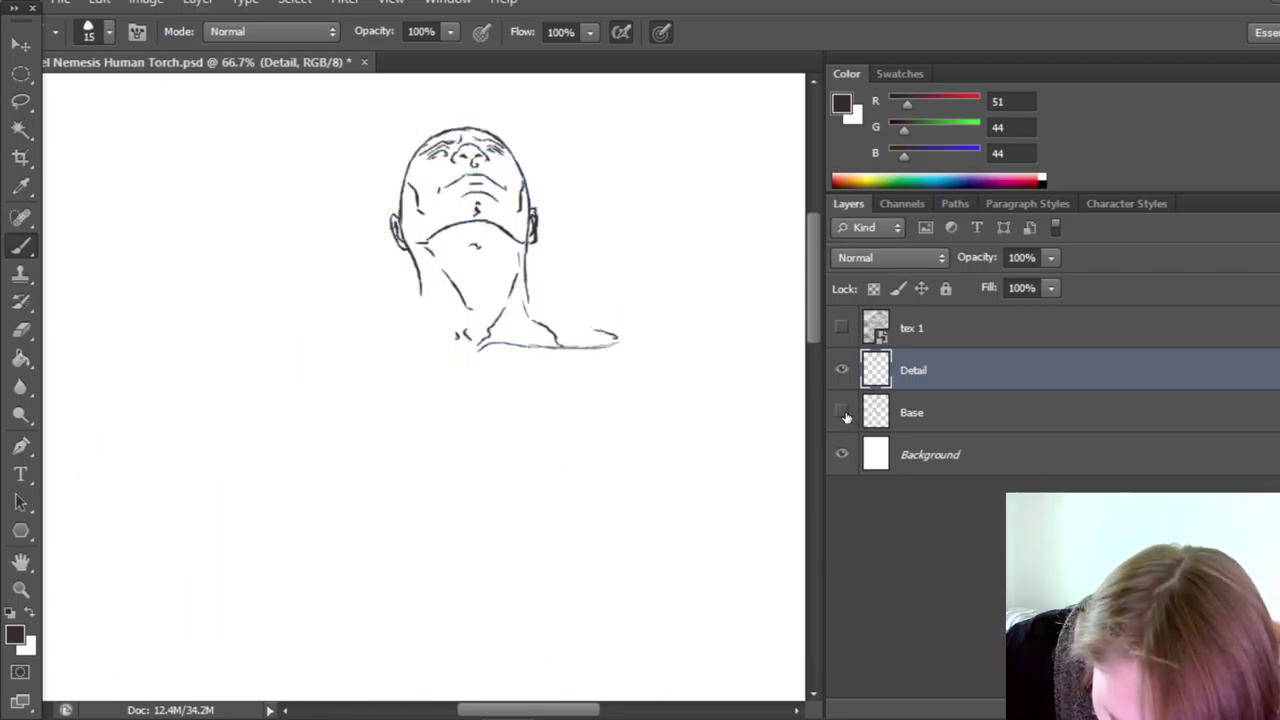
{"action": "left_click", "coordinate": [841, 412]}
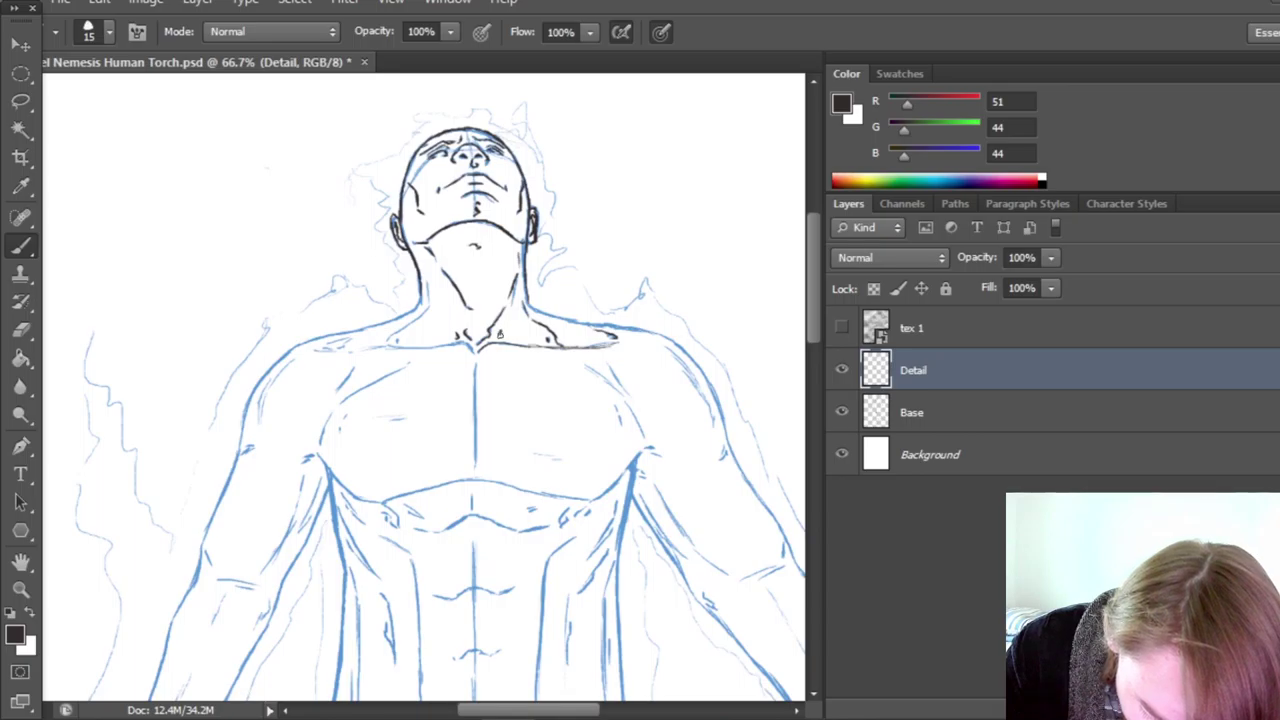
{"action": "left_click", "coordinate": [841, 412]}
{"action": "left_click", "coordinate": [841, 412]}
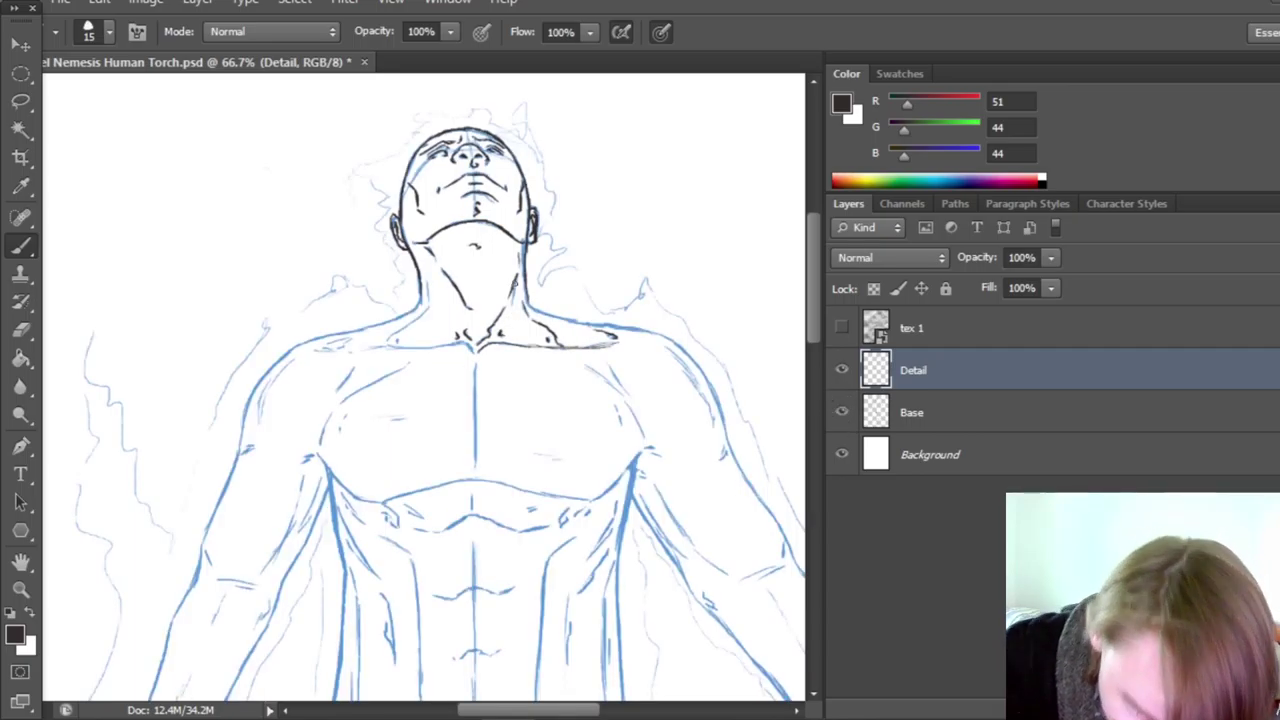
Ink the right-hand shoulder contour from the neck down to the upper arm, and check it without the Base sketch.
{"action": "mouse_move", "coordinate": [530, 302]}
{"action": "left_mouse_down"}
{"action": "mouse_move", "coordinate": [676, 349]}
{"action": "mouse_move", "coordinate": [728, 452]}
{"action": "left_mouse_up"}
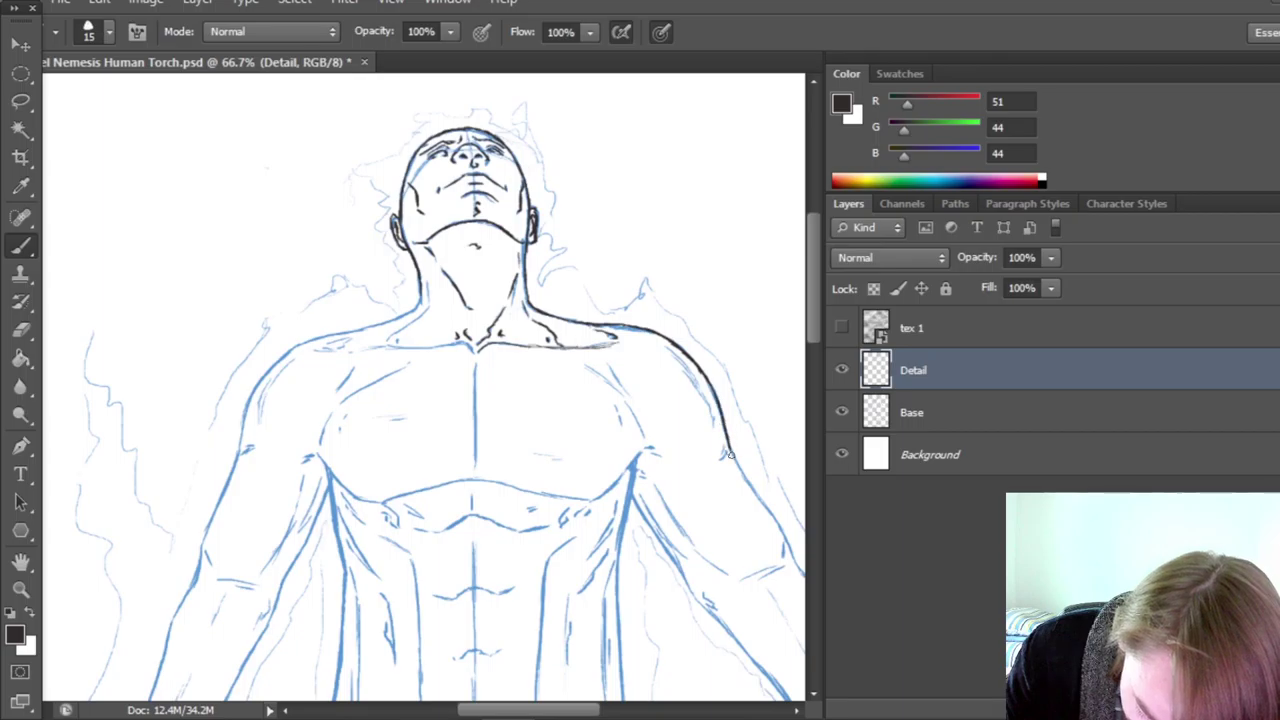
{"action": "left_click", "coordinate": [841, 412]}
{"action": "left_click", "coordinate": [841, 412]}
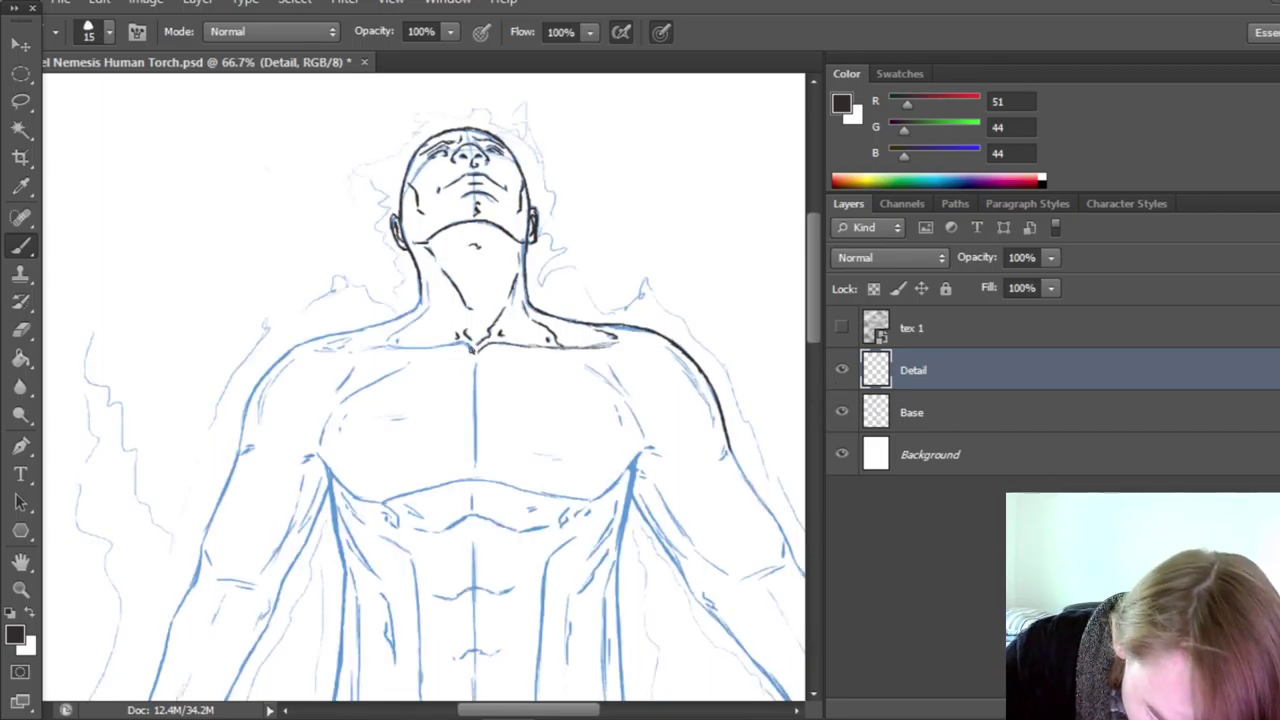
Ink the left-hand collarbone, neck base and shoulder contour, and add inner muscle lines on both shoulders.
{"action": "left_click_drag", "start_coordinate": [460, 339], "coordinate": [345, 349]}
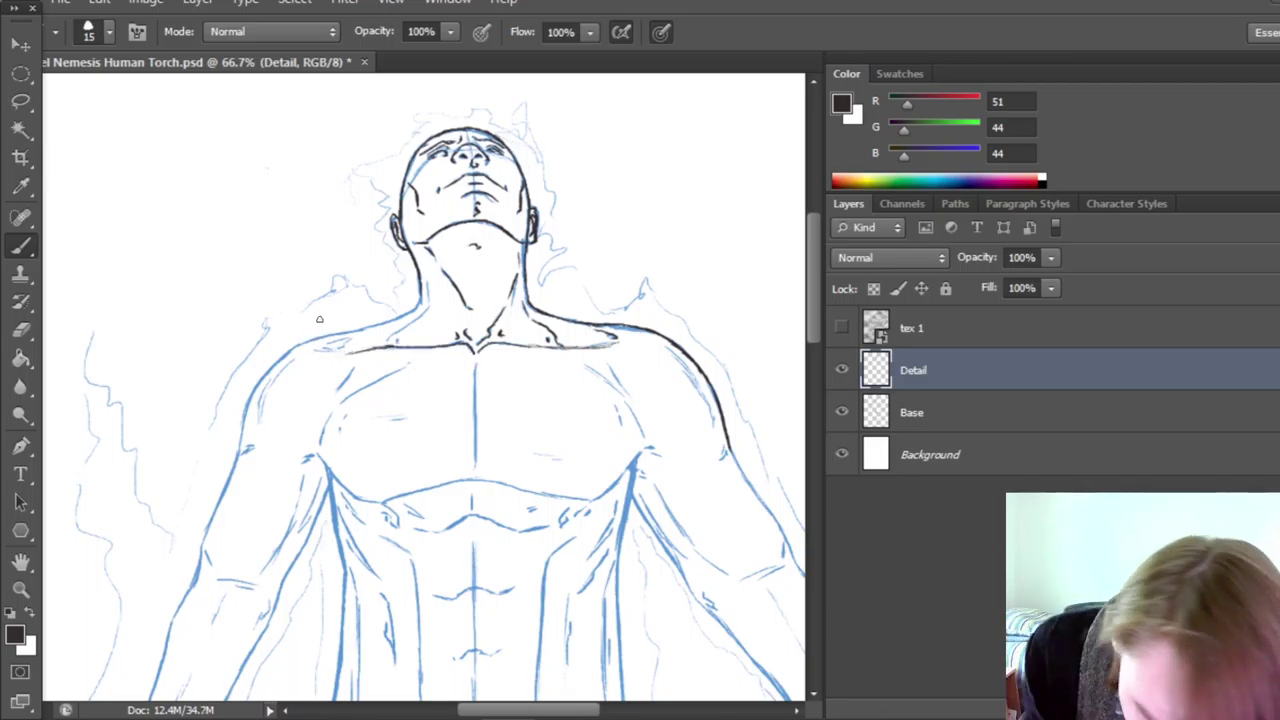
{"action": "left_click_drag", "start_coordinate": [390, 337], "coordinate": [424, 314]}
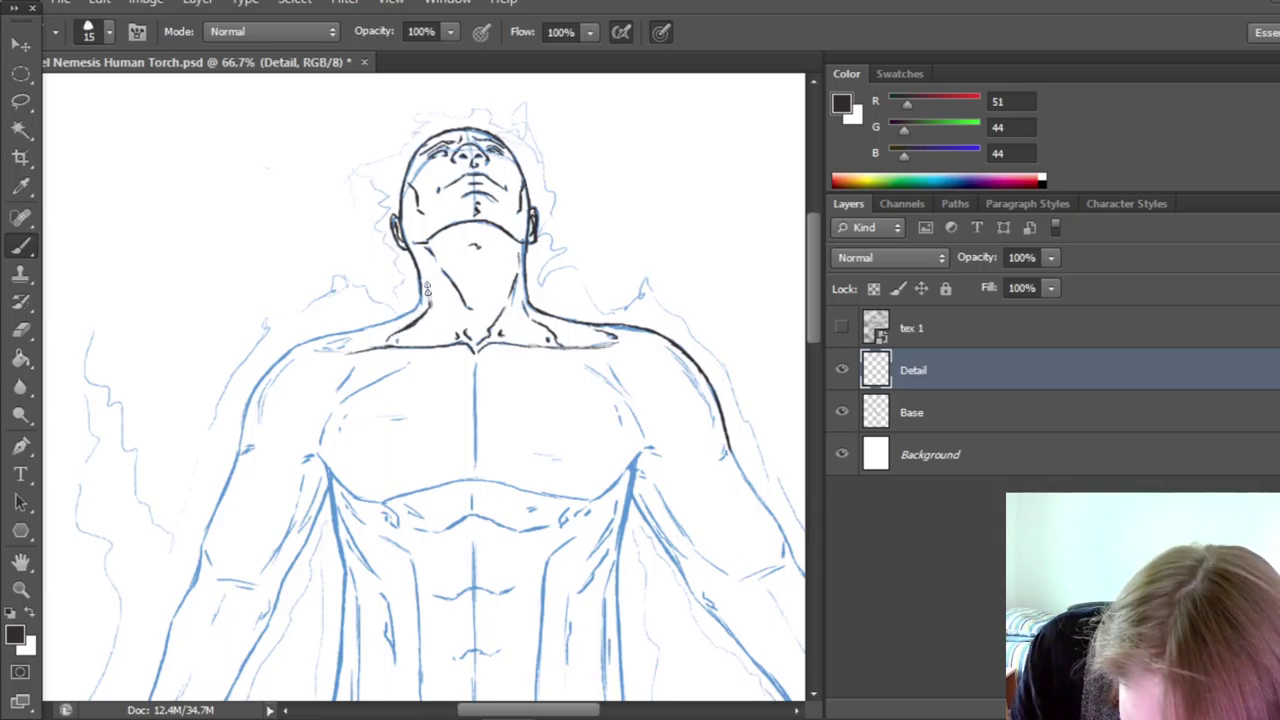
{"action": "mouse_move", "coordinate": [397, 338]}
{"action": "left_mouse_down"}
{"action": "mouse_move", "coordinate": [315, 345]}
{"action": "mouse_move", "coordinate": [240, 435]}
{"action": "left_mouse_up"}
{"action": "left_click_drag", "start_coordinate": [660, 330], "coordinate": [728, 440]}
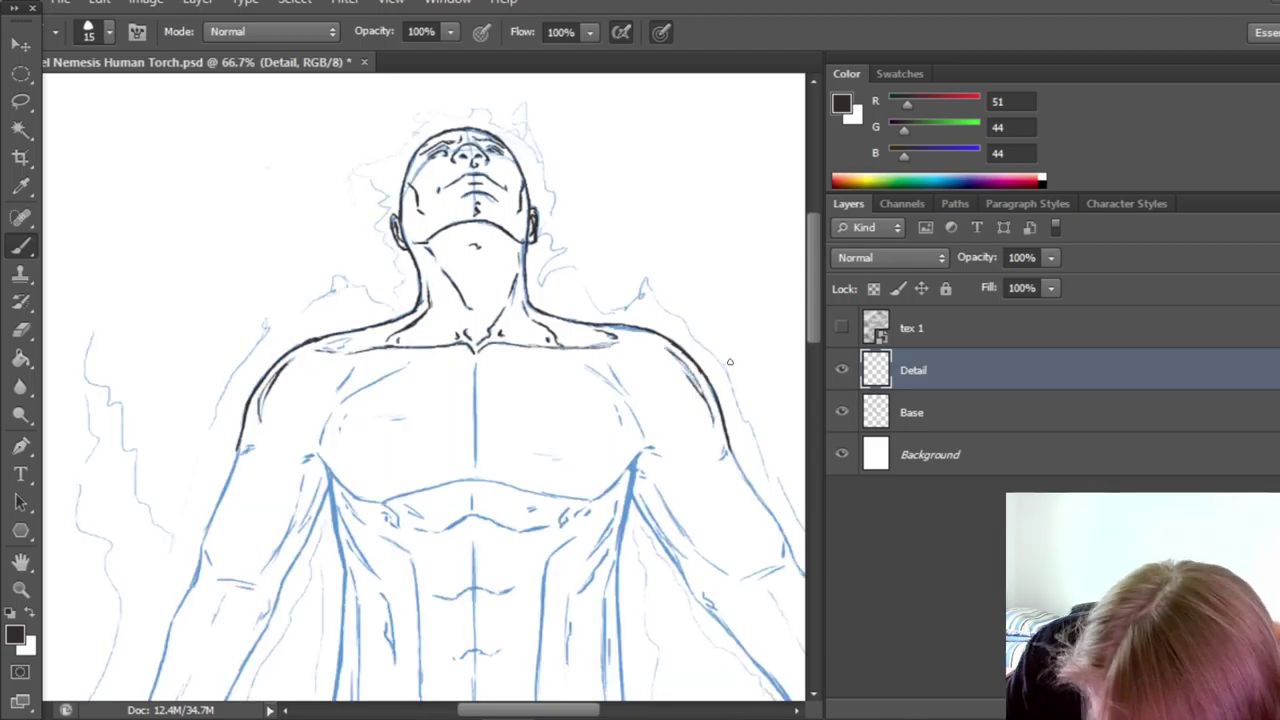
Ink the pectoral contours with the chest centre line, and the right-hand arm down to the fingers.
{"action": "left_click_drag", "start_coordinate": [318, 448], "coordinate": [638, 452]}
{"action": "scroll", "coordinate": [581, 448], "scroll_direction": "down", "scroll_amount": 3}
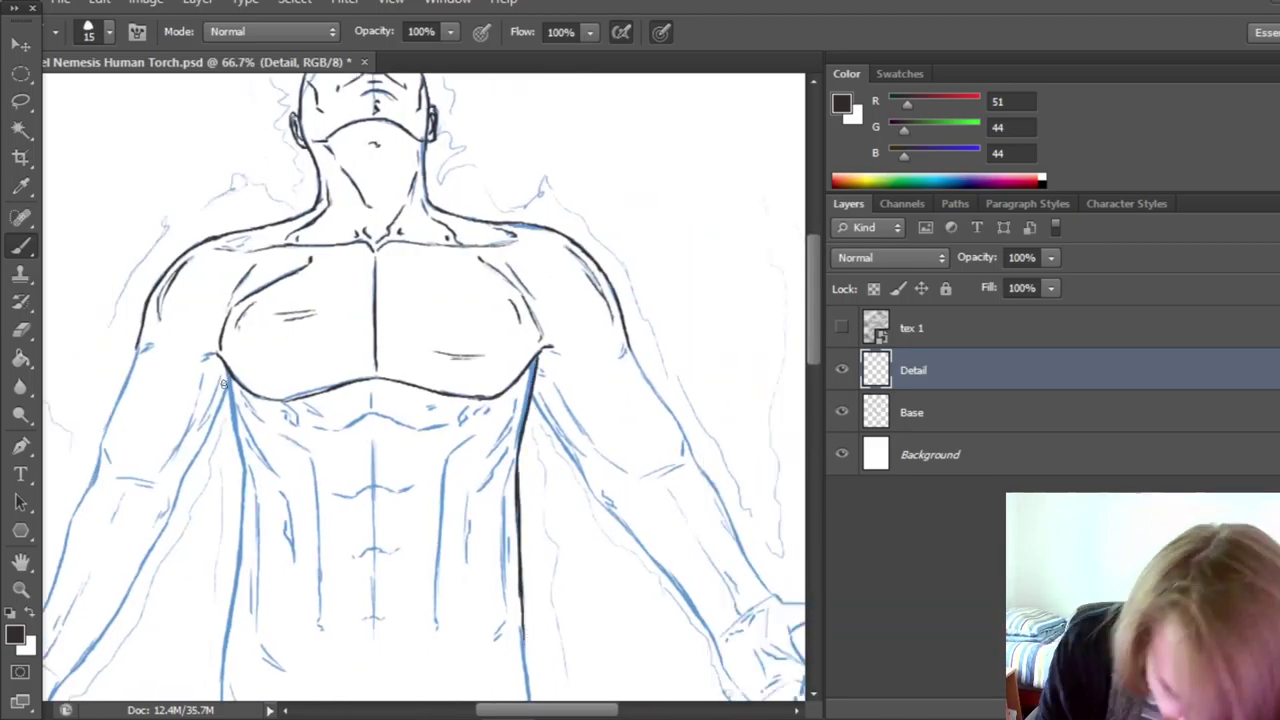
{"action": "scroll", "coordinate": [581, 448], "scroll_direction": "right", "scroll_amount": 5}
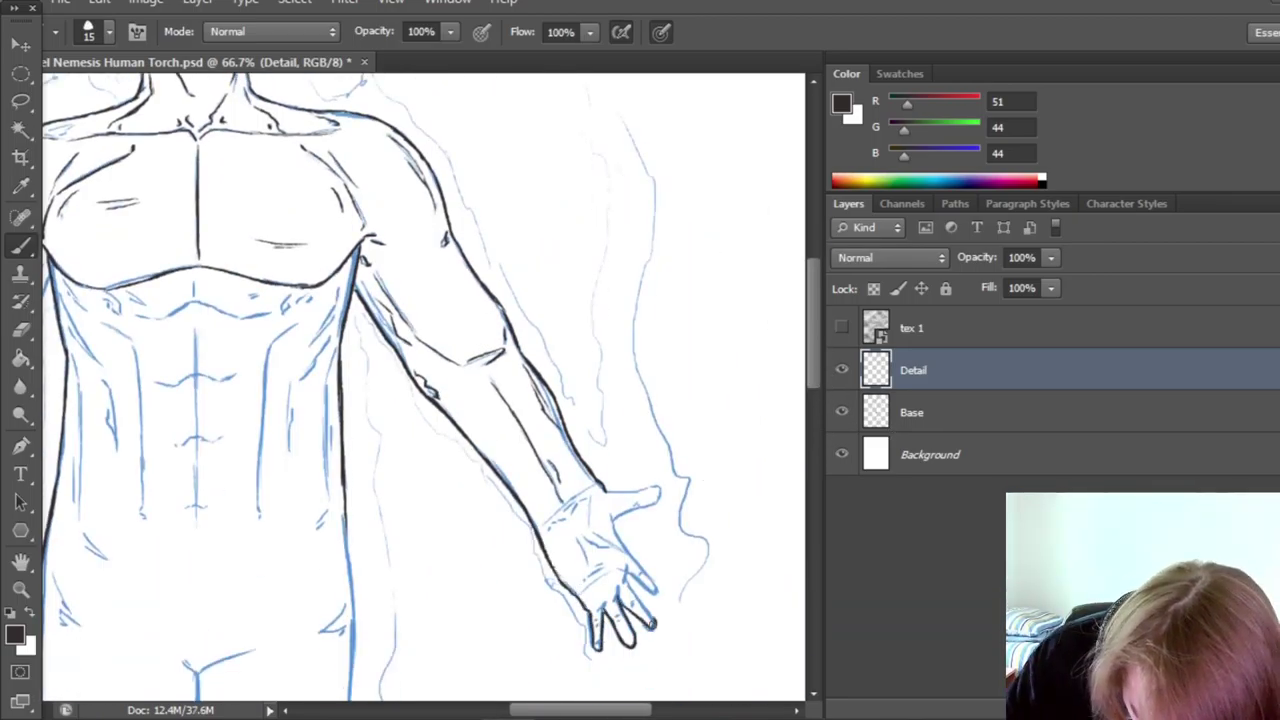
Ink the abdominal and side muscles and the left-hand arm, and review the torso with the Base layer hidden.
{"action": "left_click", "coordinate": [842, 412]}
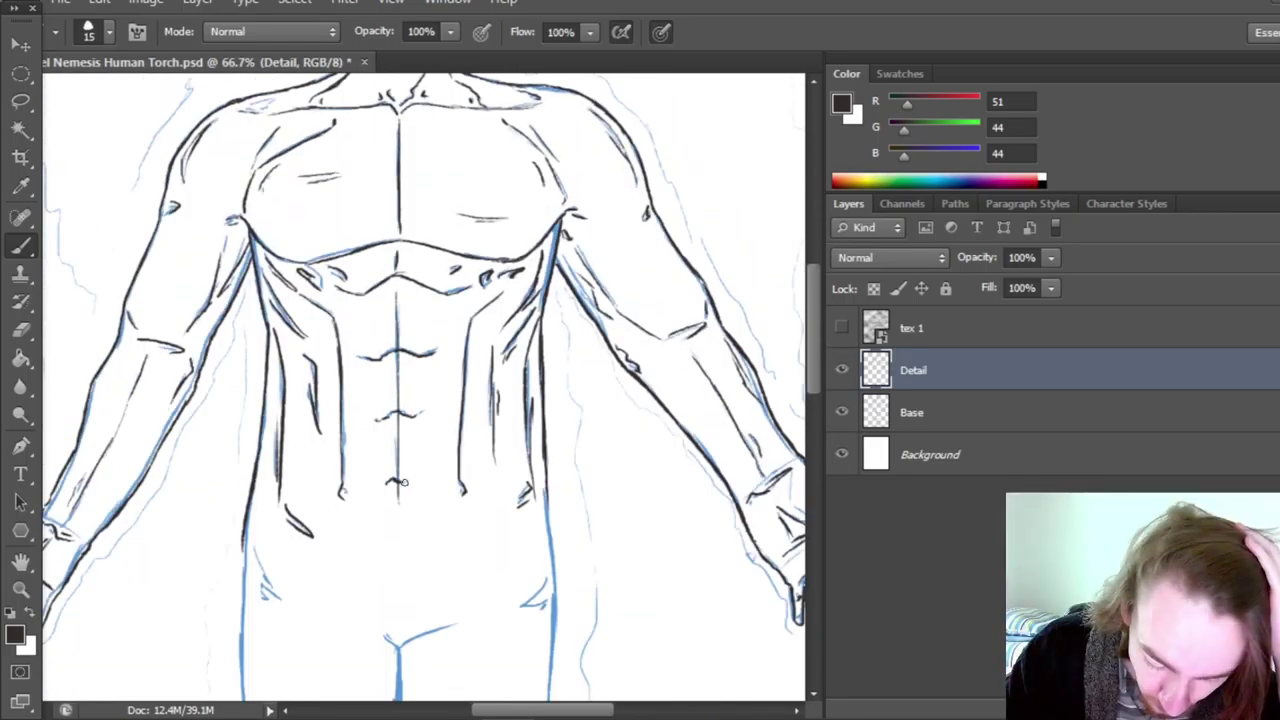
{"action": "left_click", "coordinate": [841, 412]}
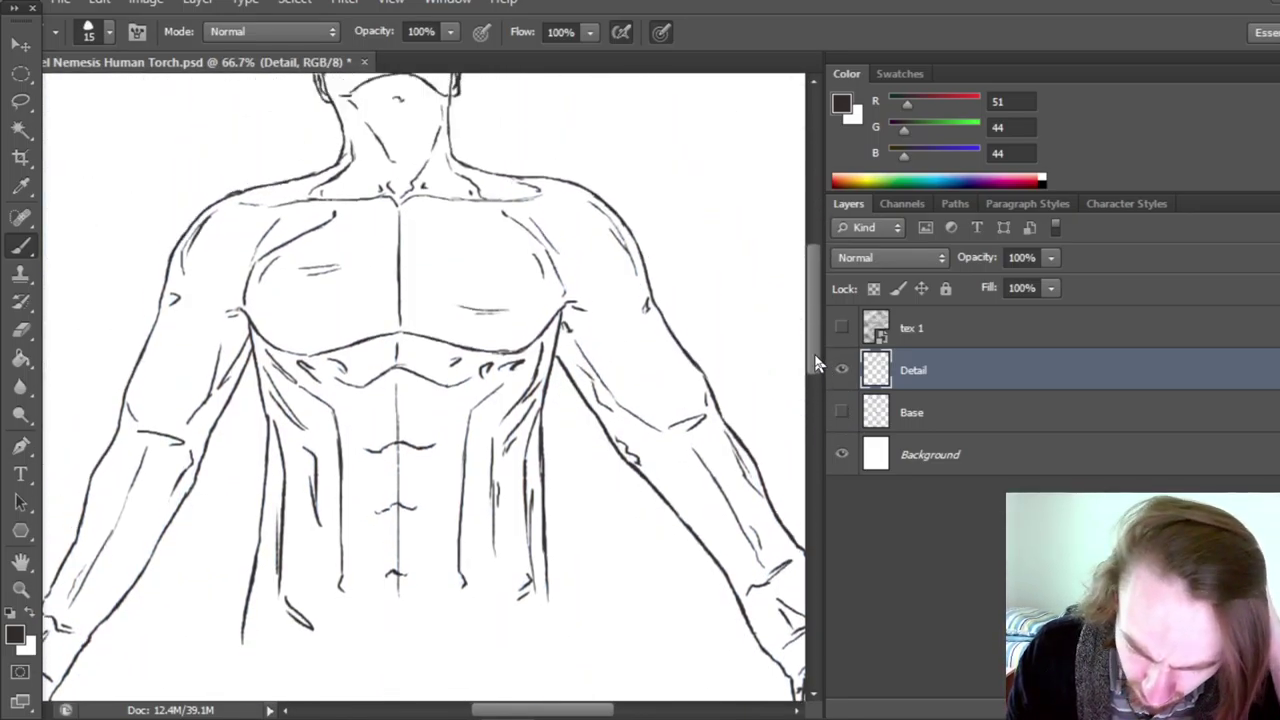
{"action": "left_click_drag", "start_coordinate": [815, 362], "coordinate": [818, 408]}
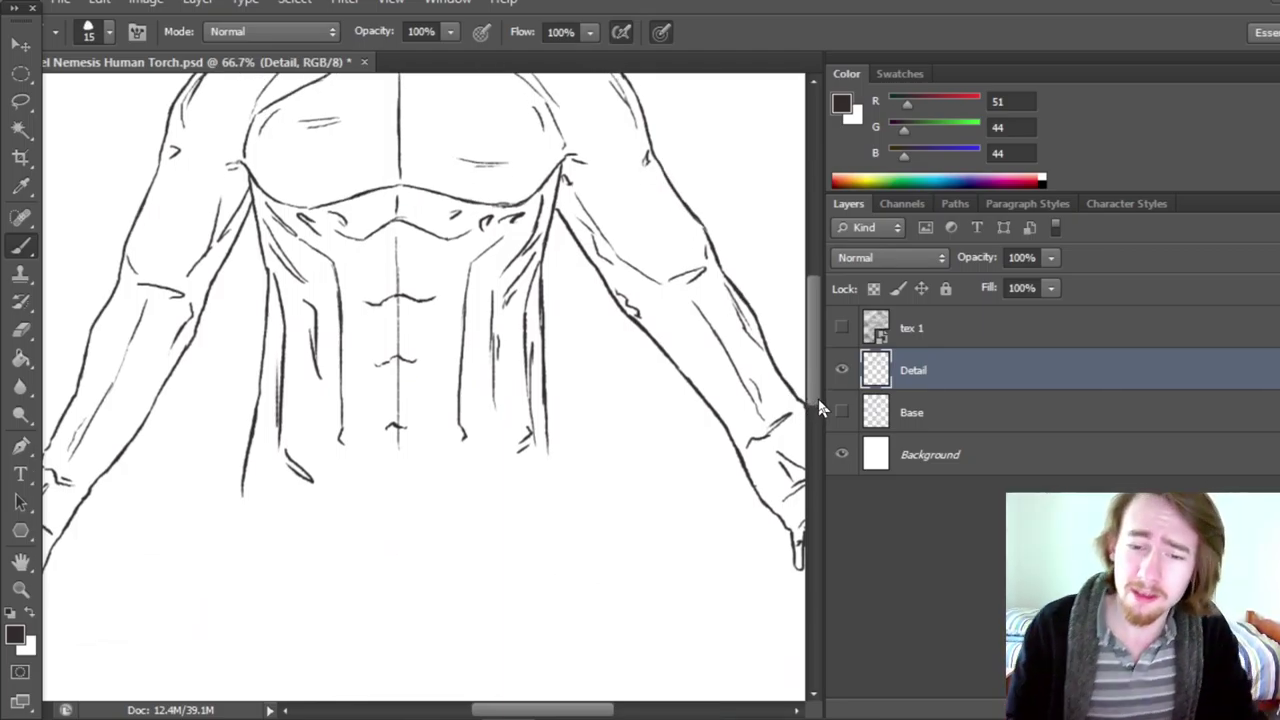
Show the Base sketch, ink the left-hand hip contour and the creases on both hips, and compare them with the sketch hidden.
{"action": "left_click", "coordinate": [841, 412]}
{"action": "scroll", "coordinate": [813, 408], "scroll_direction": "down", "scroll_amount": 1}
{"action": "scroll", "coordinate": [815, 408], "scroll_direction": "up", "scroll_amount": 1}
{"action": "left_click_drag", "start_coordinate": [241, 488], "coordinate": [246, 607]}
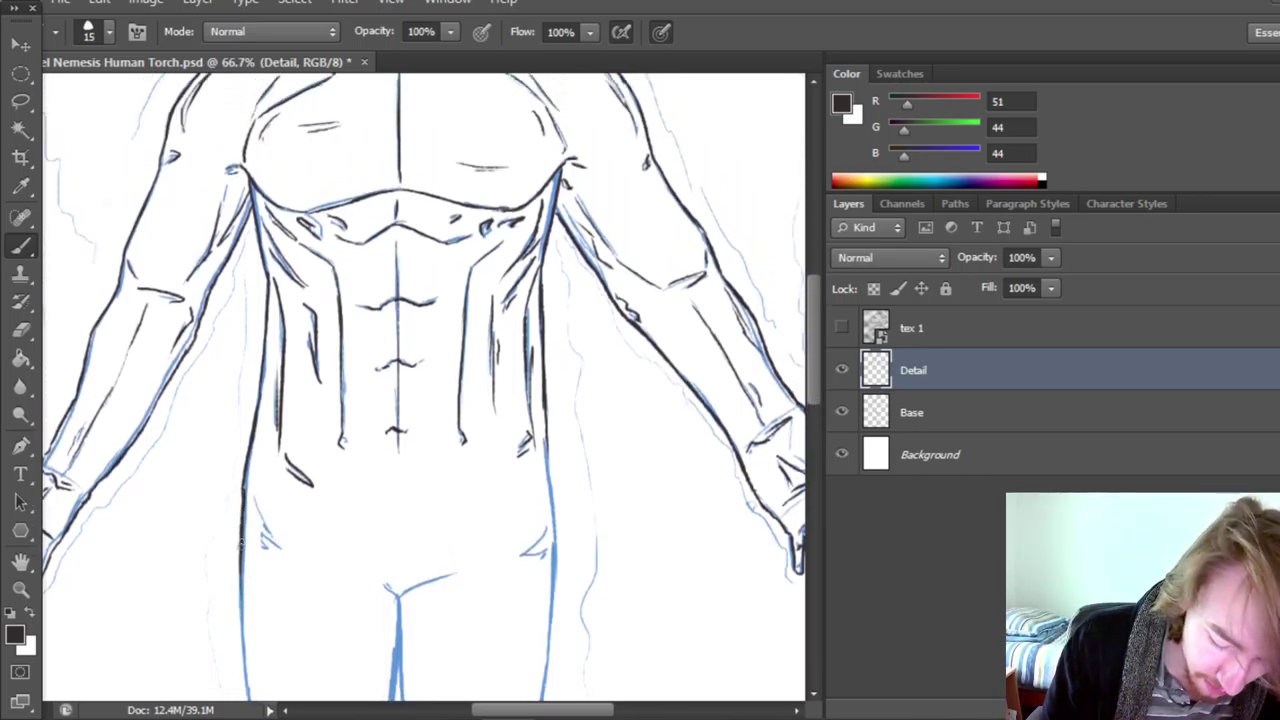
{"action": "left_click_drag", "start_coordinate": [241, 520], "coordinate": [252, 616]}
{"action": "left_click_drag", "start_coordinate": [266, 545], "coordinate": [284, 550]}
{"action": "left_click_drag", "start_coordinate": [254, 500], "coordinate": [270, 548]}
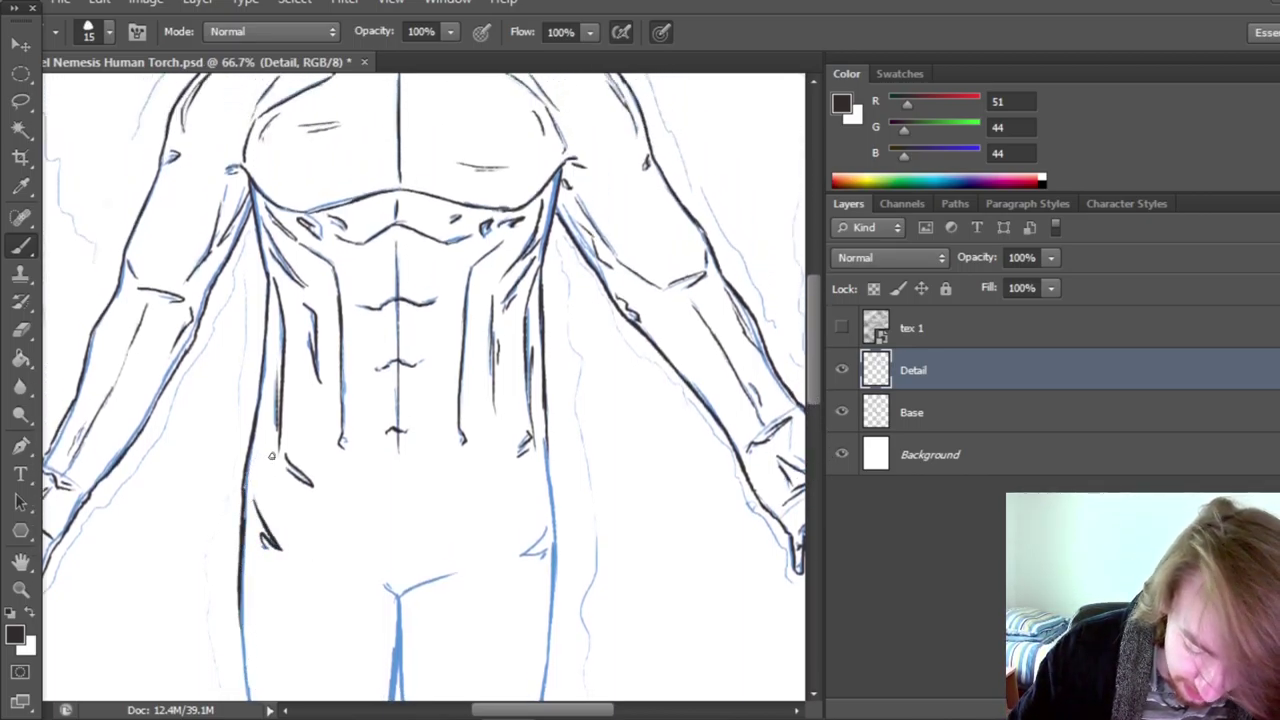
{"action": "mouse_move", "coordinate": [540, 518]}
{"action": "left_mouse_down"}
{"action": "mouse_move", "coordinate": [545, 546]}
{"action": "mouse_move", "coordinate": [515, 562]}
{"action": "mouse_move", "coordinate": [534, 560]}
{"action": "left_mouse_up"}
{"action": "left_click", "coordinate": [842, 412]}
{"action": "left_click", "coordinate": [842, 412]}
Ink the right-hand hip contour from the waist down to the upper thigh.
{"action": "scroll", "coordinate": [815, 405], "scroll_direction": "down", "scroll_amount": 1}
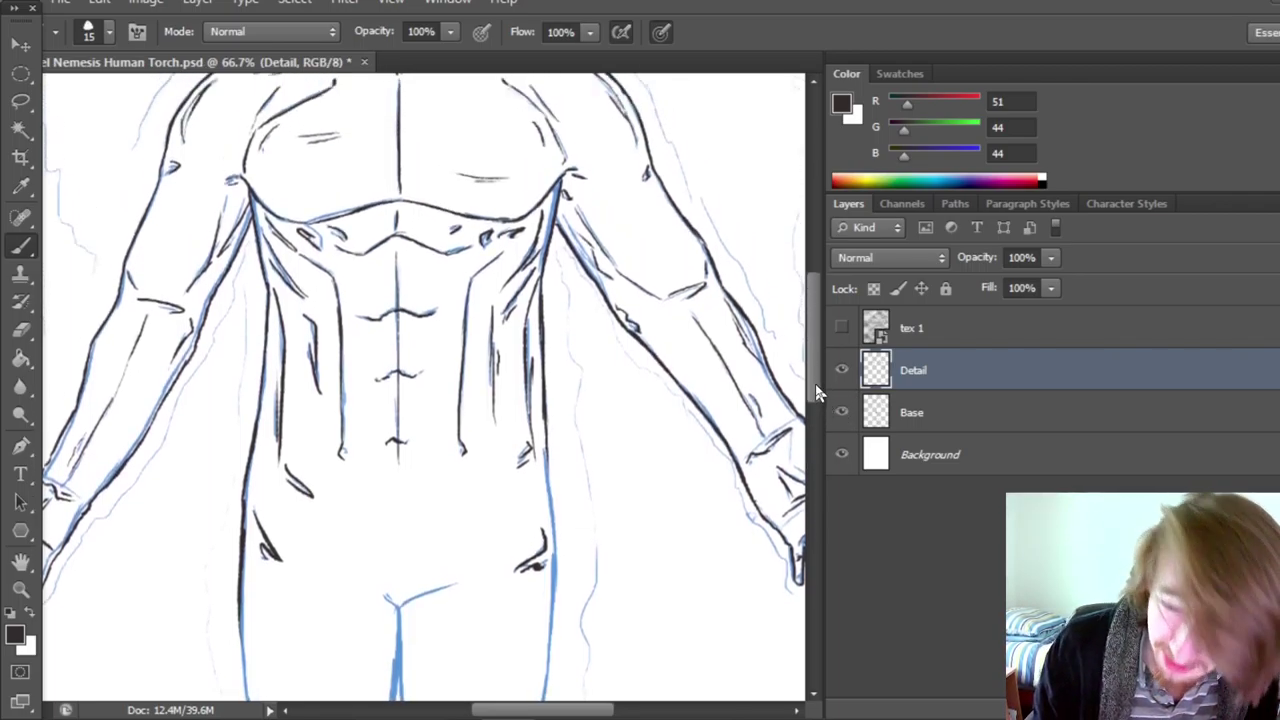
{"action": "scroll", "coordinate": [815, 410], "scroll_direction": "down", "scroll_amount": 1}
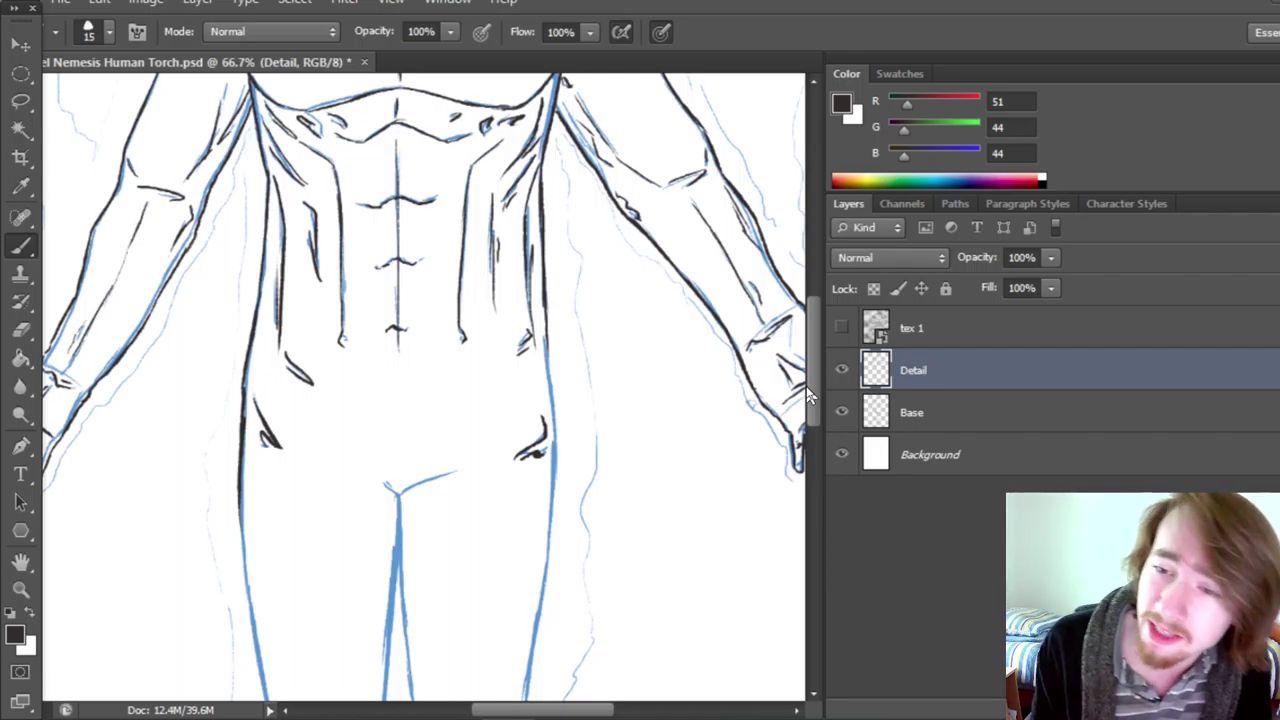
{"action": "left_click_drag", "start_coordinate": [543, 340], "coordinate": [552, 612]}
{"action": "scroll", "coordinate": [838, 410], "scroll_direction": "up", "scroll_amount": 4}
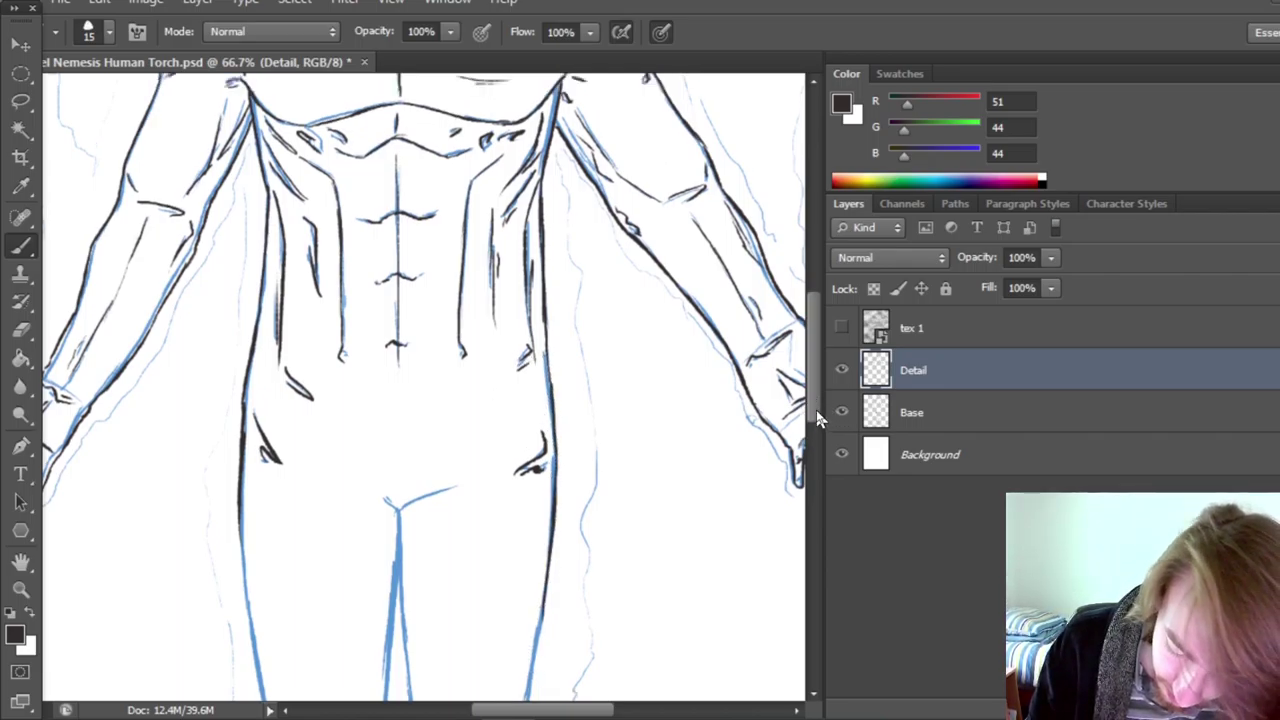
Ink both inner thigh lines from the crotch down towards the knees, toggling the Base layer to check them.
{"action": "scroll", "coordinate": [838, 405], "scroll_direction": "down", "scroll_amount": 5}
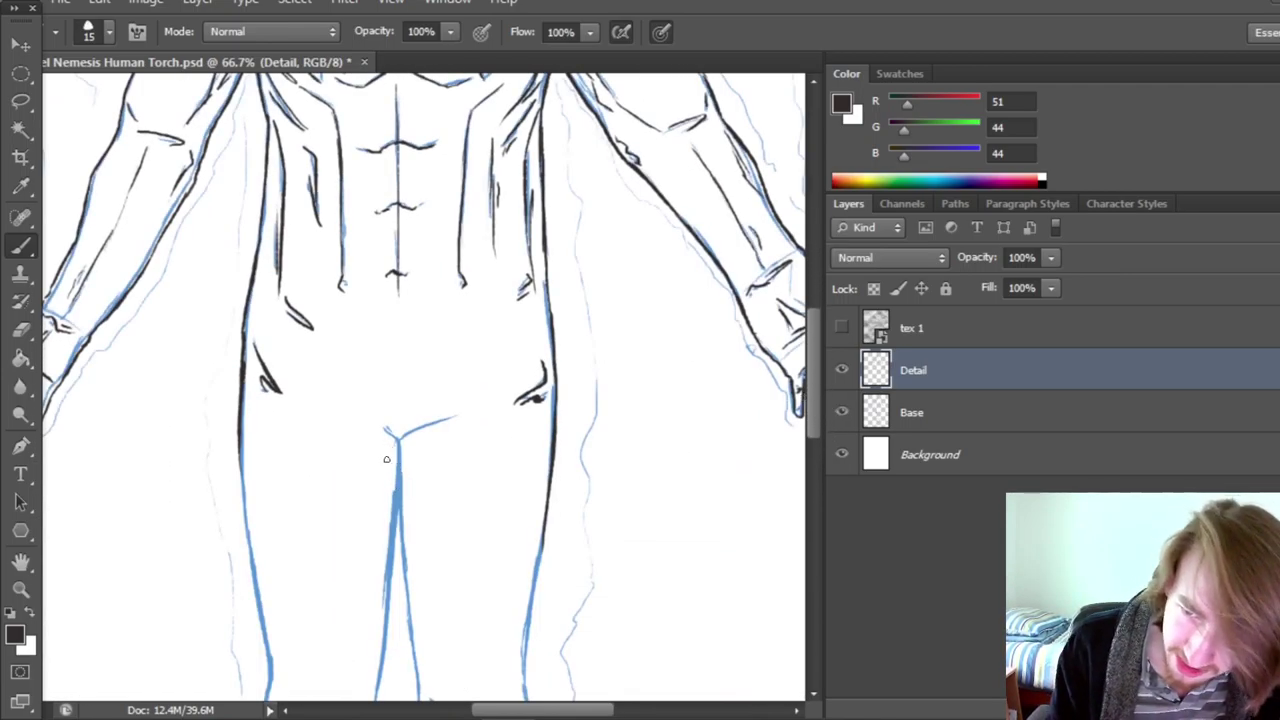
{"action": "left_click_drag", "start_coordinate": [399, 437], "coordinate": [381, 660]}
{"action": "left_click_drag", "start_coordinate": [397, 482], "coordinate": [410, 600]}
{"action": "left_click_drag", "start_coordinate": [398, 505], "coordinate": [416, 665]}
{"action": "left_click_drag", "start_coordinate": [409, 610], "coordinate": [420, 700]}
{"action": "left_click", "coordinate": [841, 412]}
{"action": "left_click", "coordinate": [841, 412]}
Ink the groin crease above the inner thighs, and review the torso and legs with the Base sketch hidden and shown.
{"action": "left_click_drag", "start_coordinate": [394, 437], "coordinate": [458, 416]}
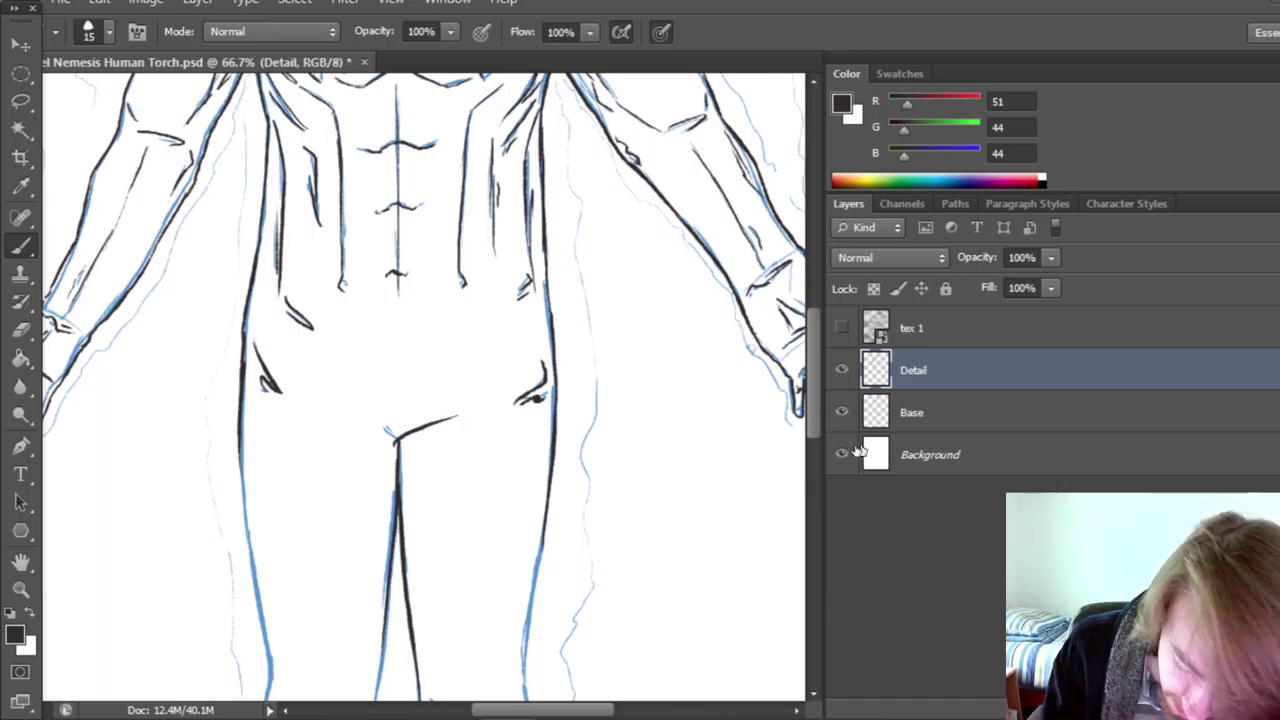
{"action": "left_click", "coordinate": [841, 412]}
{"action": "scroll", "coordinate": [500, 400], "scroll_direction": "up", "scroll_amount": 3}
{"action": "left_click", "coordinate": [841, 412]}
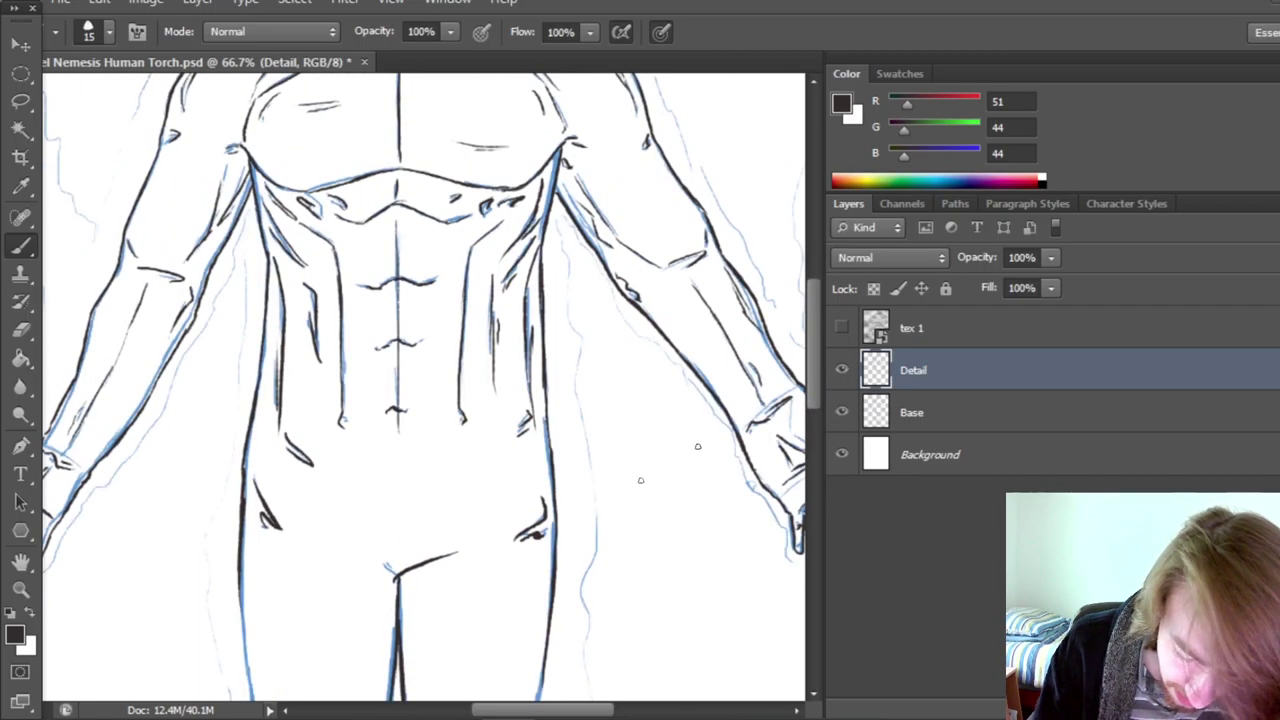
{"action": "left_click", "coordinate": [841, 412]}
{"action": "mouse_move", "coordinate": [815, 400]}
{"action": "left_mouse_down"}
{"action": "mouse_move", "coordinate": [818, 335]}
{"action": "mouse_move", "coordinate": [812, 458]}
{"action": "left_mouse_up"}
{"action": "left_click", "coordinate": [841, 412]}
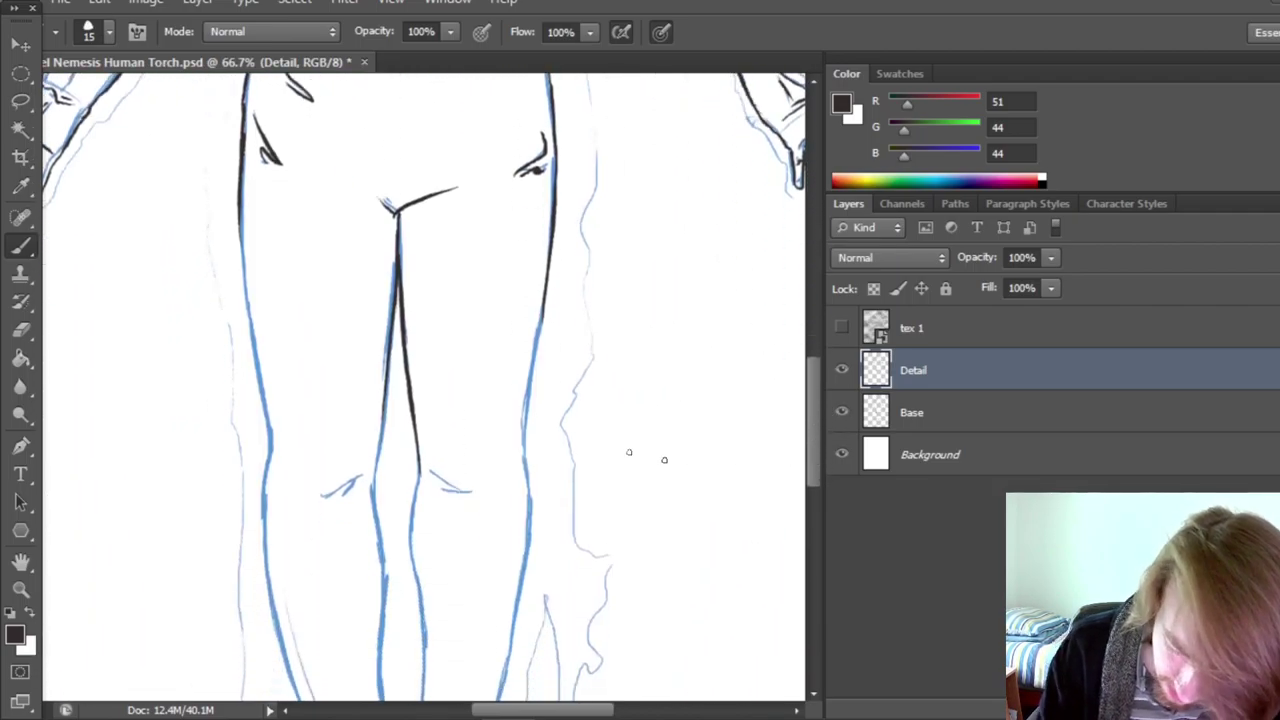
Ink the right-hand leg's inner contour past the knee, its outer thigh line and the knee mark, checking against the Base sketch.
{"action": "mouse_move", "coordinate": [418, 466]}
{"action": "left_mouse_down"}
{"action": "mouse_move", "coordinate": [409, 536]}
{"action": "mouse_move", "coordinate": [424, 630]}
{"action": "left_mouse_up"}
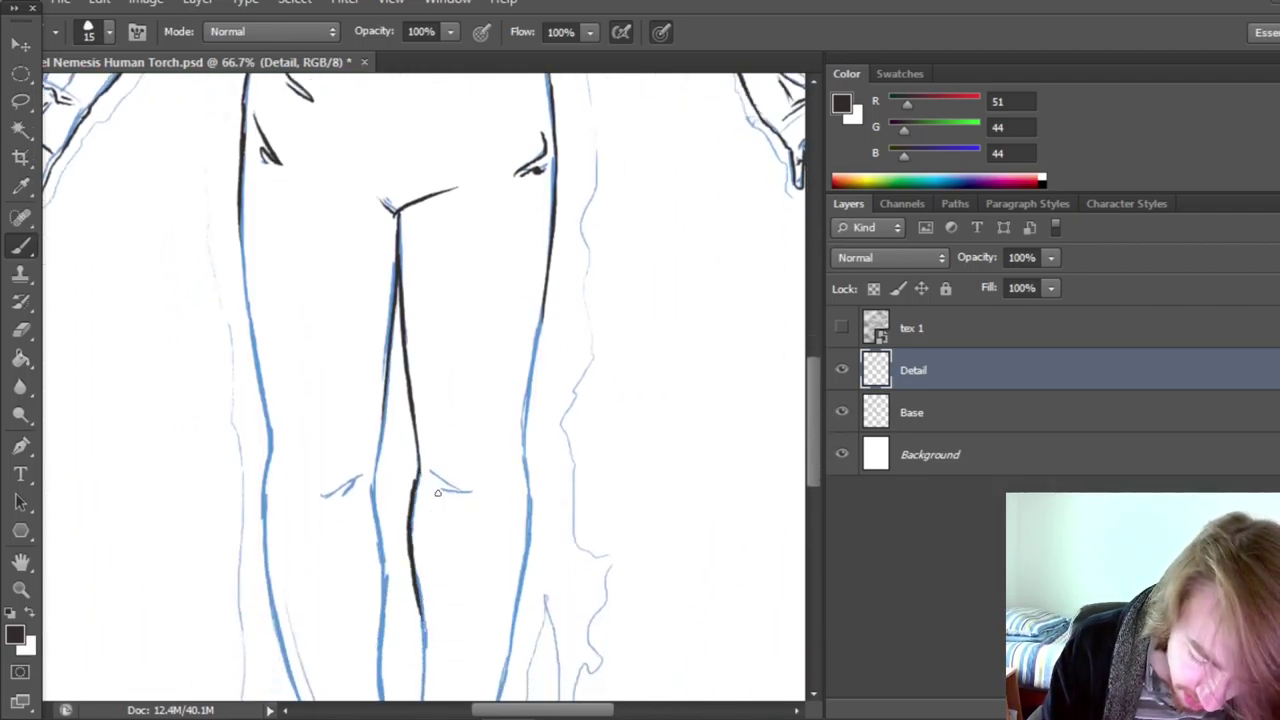
{"action": "mouse_move", "coordinate": [548, 316]}
{"action": "left_mouse_down"}
{"action": "mouse_move", "coordinate": [523, 432]}
{"action": "mouse_move", "coordinate": [526, 412]}
{"action": "mouse_move", "coordinate": [530, 528]}
{"action": "left_mouse_up"}
{"action": "mouse_move", "coordinate": [431, 466]}
{"action": "left_mouse_down"}
{"action": "mouse_move", "coordinate": [450, 495]}
{"action": "mouse_move", "coordinate": [480, 494]}
{"action": "left_mouse_up"}
{"action": "left_click_drag", "start_coordinate": [440, 487], "coordinate": [450, 490]}
{"action": "left_click", "coordinate": [841, 412]}
{"action": "left_click", "coordinate": [841, 412]}
Ink the left-hand leg's outer contour from hip to calf and its inner contour past the knee, toggling the Base layer to check.
{"action": "left_click_drag", "start_coordinate": [242, 232], "coordinate": [247, 343]}
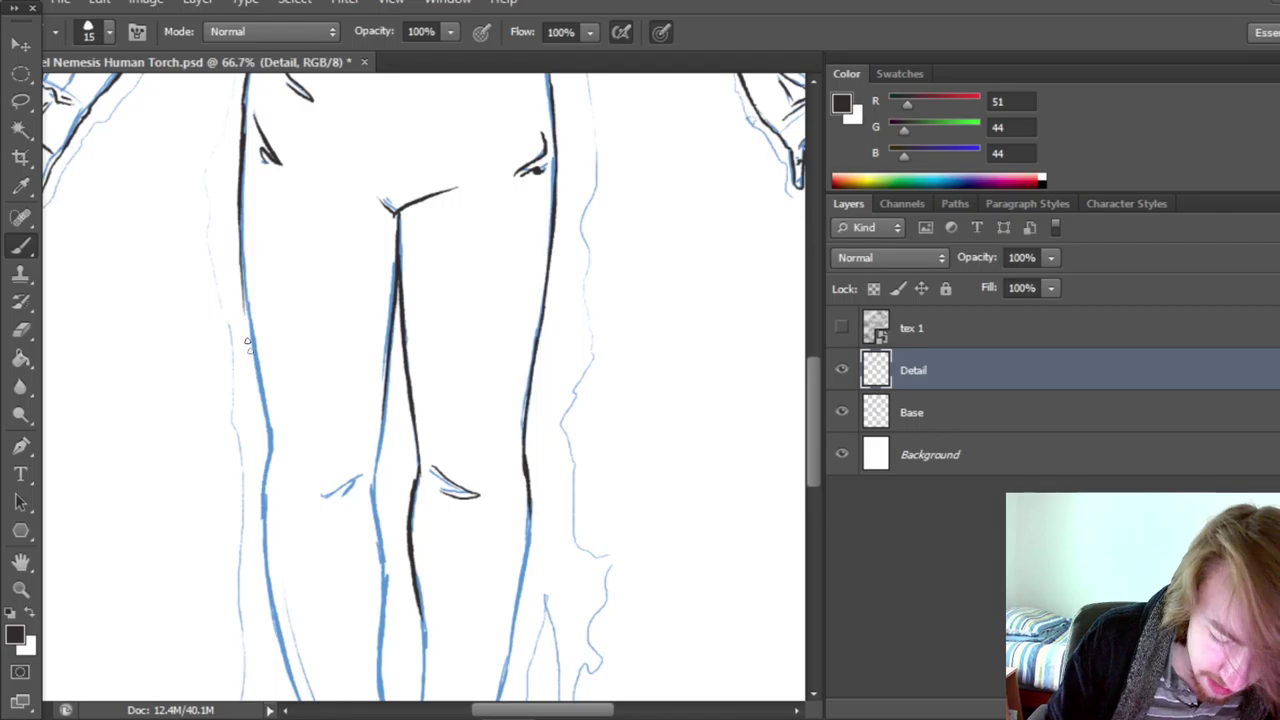
{"action": "left_click_drag", "start_coordinate": [240, 228], "coordinate": [252, 356]}
{"action": "mouse_move", "coordinate": [246, 300]}
{"action": "left_mouse_down"}
{"action": "mouse_move", "coordinate": [268, 424]}
{"action": "mouse_move", "coordinate": [259, 542]}
{"action": "mouse_move", "coordinate": [295, 695]}
{"action": "left_mouse_up"}
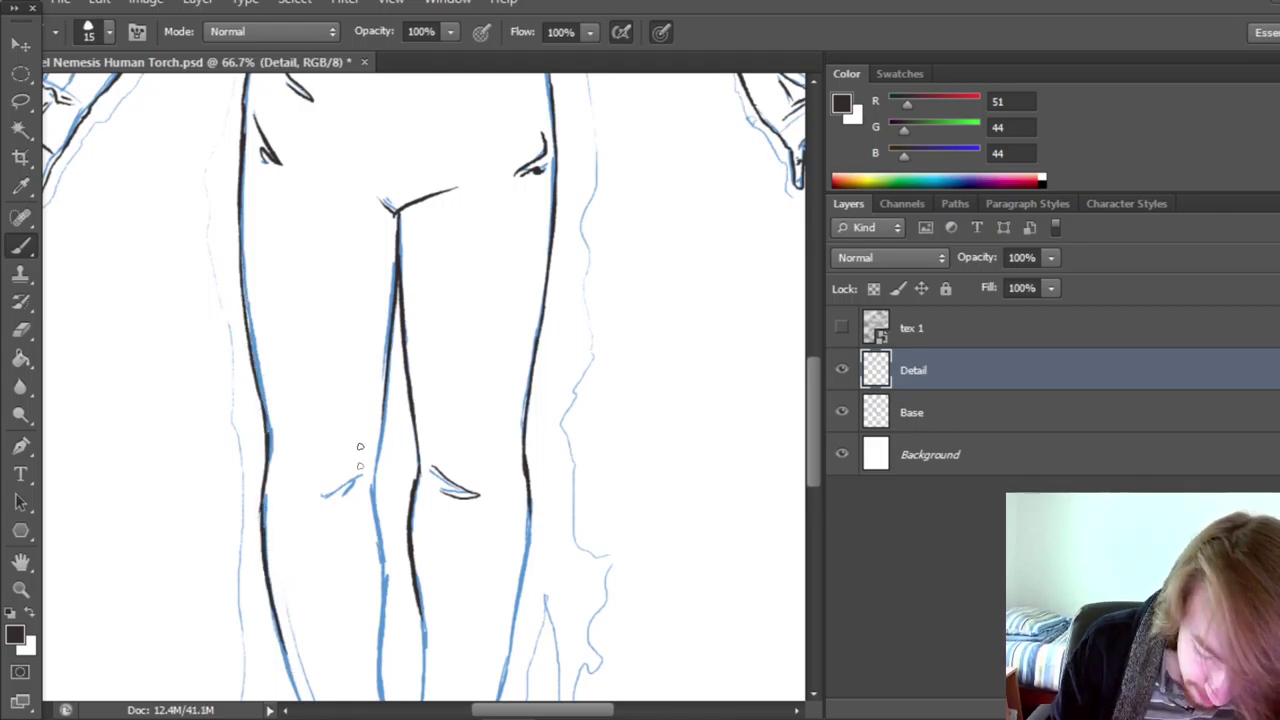
{"action": "mouse_move", "coordinate": [385, 410]}
{"action": "left_mouse_down"}
{"action": "mouse_move", "coordinate": [372, 493]}
{"action": "mouse_move", "coordinate": [383, 582]}
{"action": "mouse_move", "coordinate": [390, 558]}
{"action": "mouse_move", "coordinate": [383, 542]}
{"action": "mouse_move", "coordinate": [378, 680]}
{"action": "left_mouse_up"}
{"action": "left_click", "coordinate": [842, 414]}
{"action": "scroll", "coordinate": [834, 423], "scroll_direction": "down", "scroll_amount": 4}
{"action": "left_click", "coordinate": [840, 414]}
Ink the left-hand knee mark, and hide the Base layer to review the hips and legs.
{"action": "left_click_drag", "start_coordinate": [329, 298], "coordinate": [346, 300]}
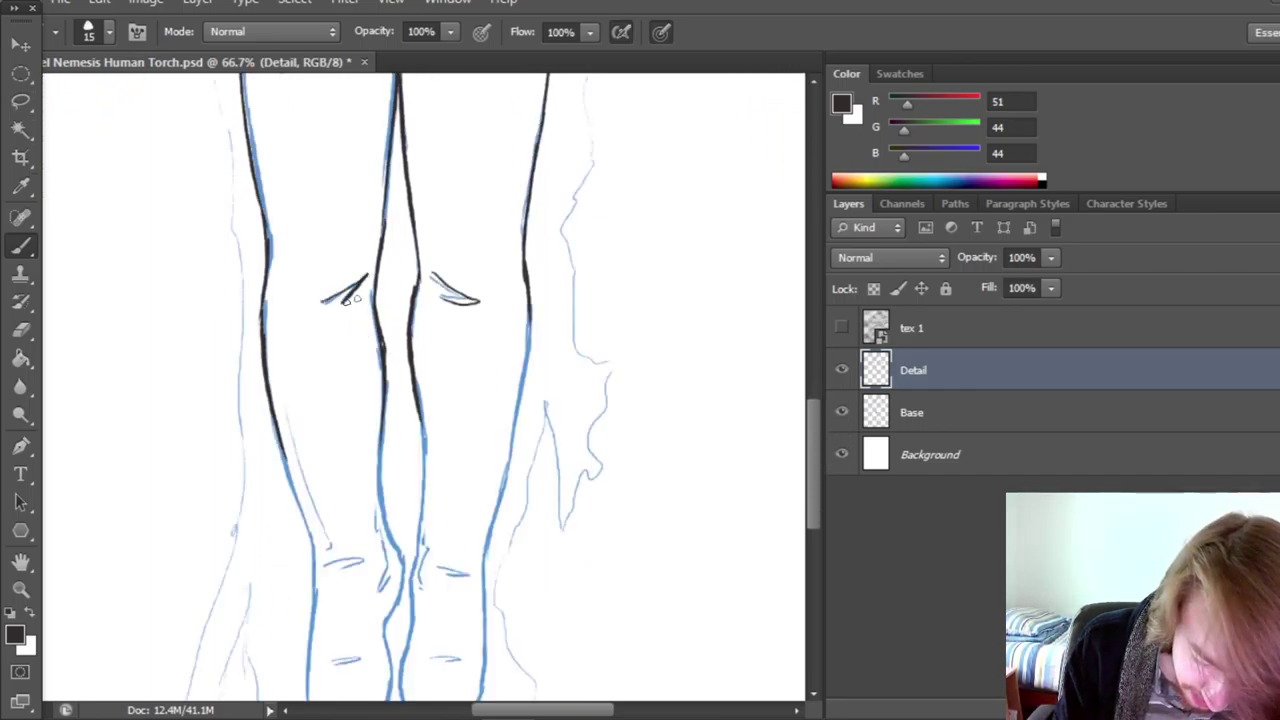
{"action": "left_click", "coordinate": [842, 412]}
{"action": "scroll", "coordinate": [803, 405], "scroll_direction": "up", "scroll_amount": 4}
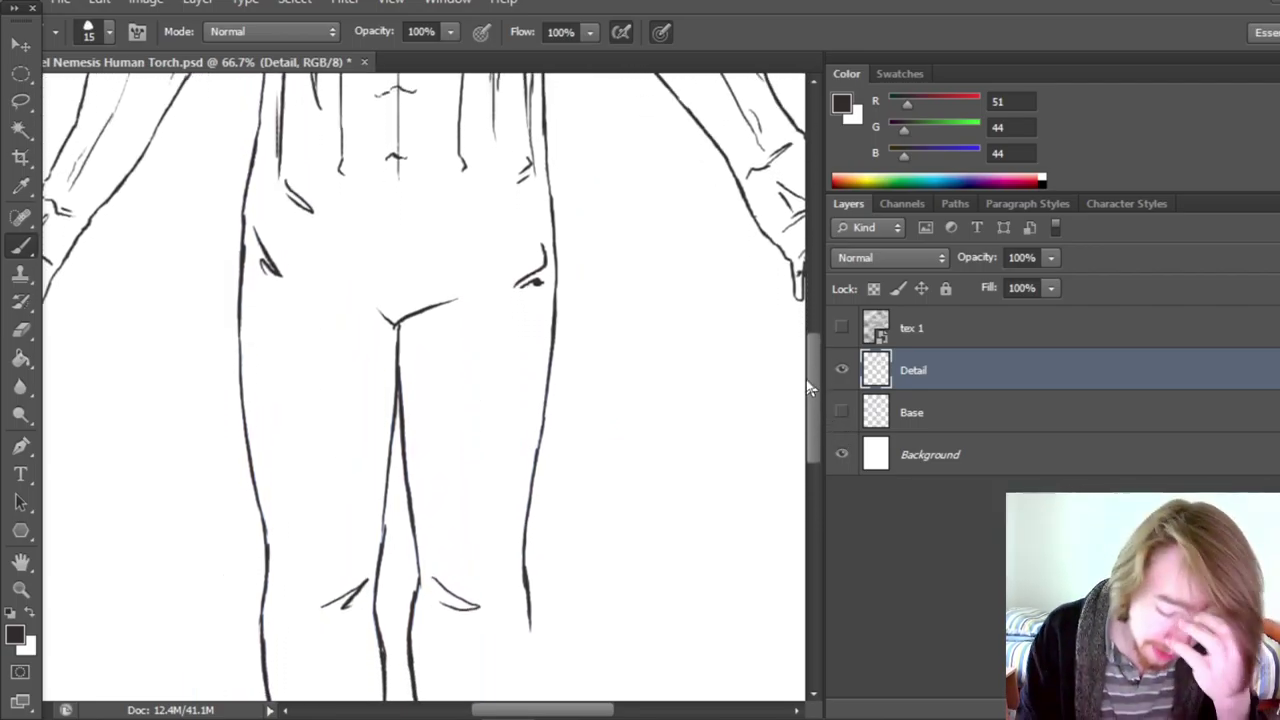
Ink the small outer knee marks on both legs, checking them against the Base sketch.
{"action": "left_click_drag", "start_coordinate": [278, 474], "coordinate": [270, 432]}
{"action": "left_click", "coordinate": [842, 412]}
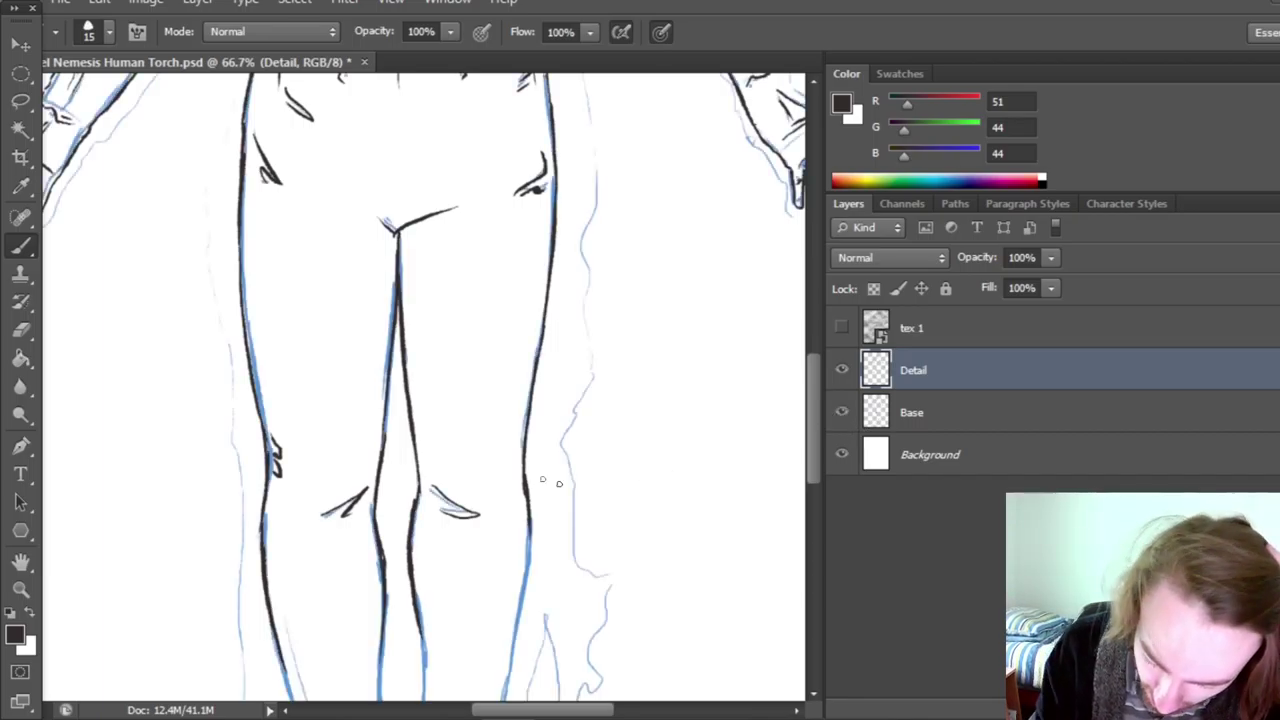
{"action": "left_click_drag", "start_coordinate": [509, 466], "coordinate": [516, 489]}
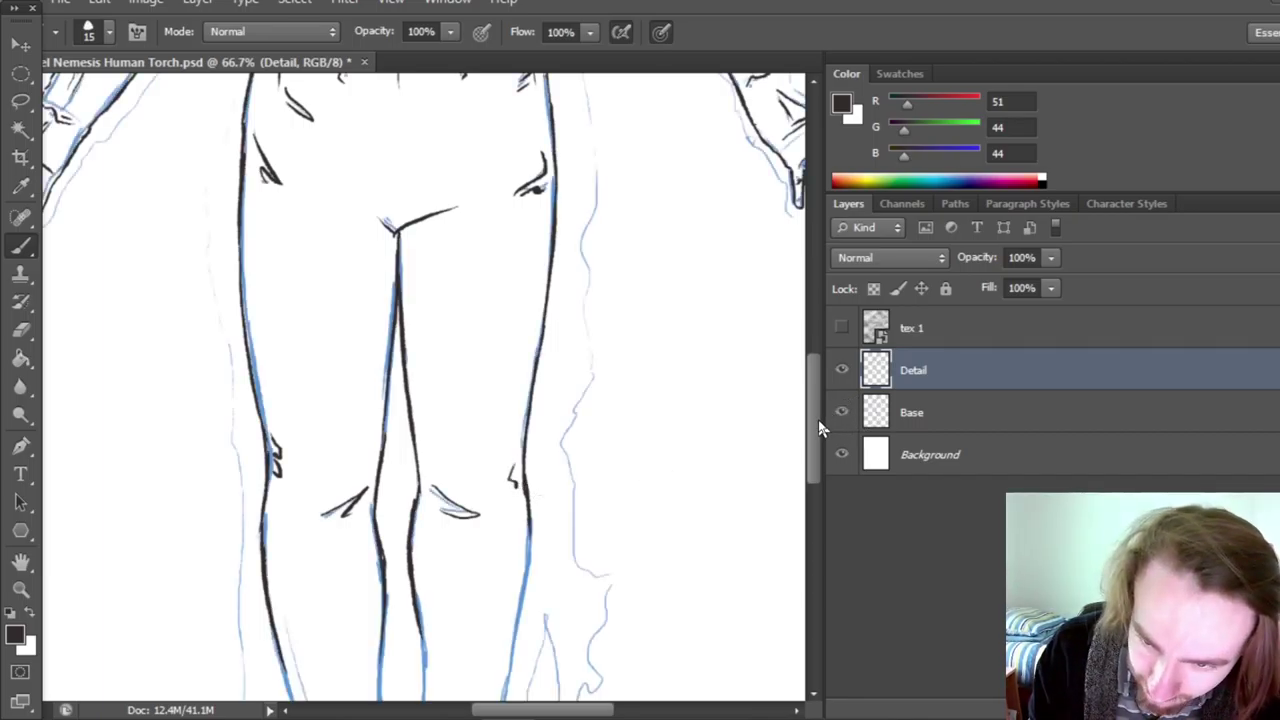
{"action": "scroll", "coordinate": [817, 432], "scroll_direction": "down", "scroll_amount": 3}
{"action": "left_click", "coordinate": [842, 412]}
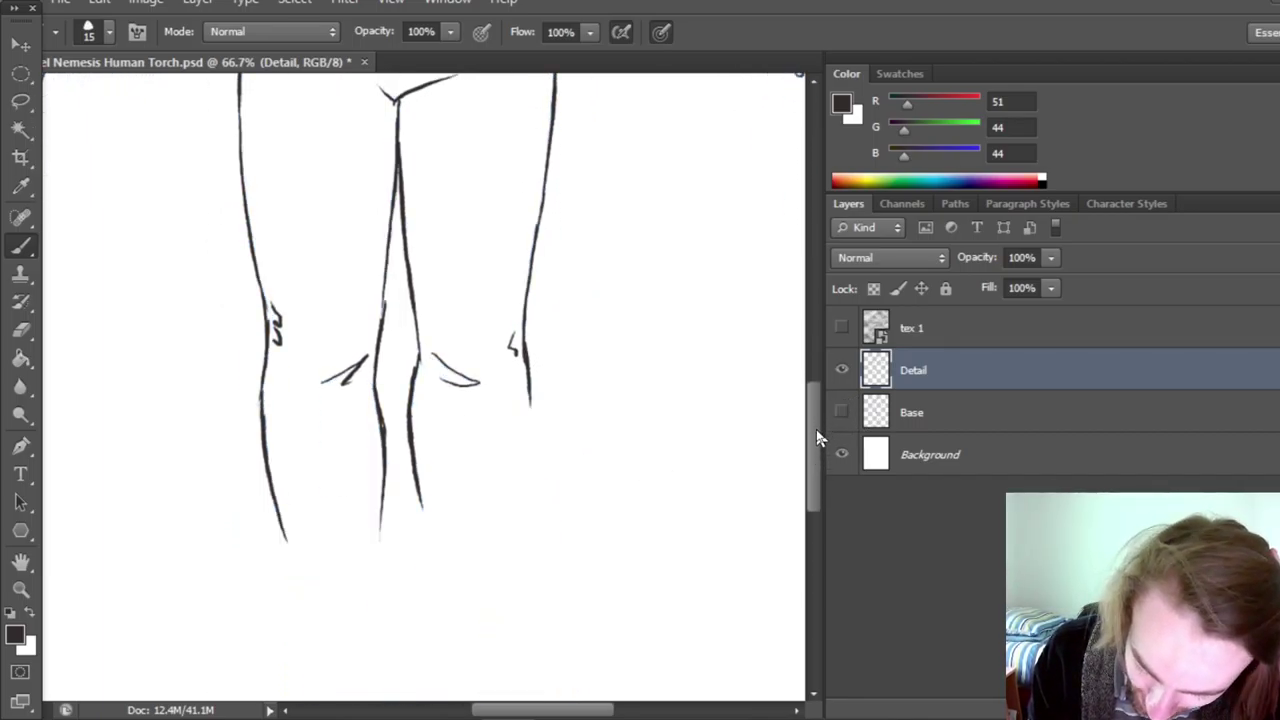
Ink the right-hand leg's lower inner contour, foot outline and outer calf line over the Base sketch, toggling the Base layer to check.
{"action": "scroll", "coordinate": [818, 450], "scroll_direction": "down", "scroll_amount": 4}
{"action": "left_click", "coordinate": [842, 412]}
{"action": "mouse_move", "coordinate": [421, 311]}
{"action": "left_mouse_down"}
{"action": "mouse_move", "coordinate": [409, 603]}
{"action": "mouse_move", "coordinate": [399, 590]}
{"action": "mouse_move", "coordinate": [433, 623]}
{"action": "mouse_move", "coordinate": [420, 618]}
{"action": "mouse_move", "coordinate": [485, 538]}
{"action": "mouse_move", "coordinate": [487, 432]}
{"action": "left_mouse_up"}
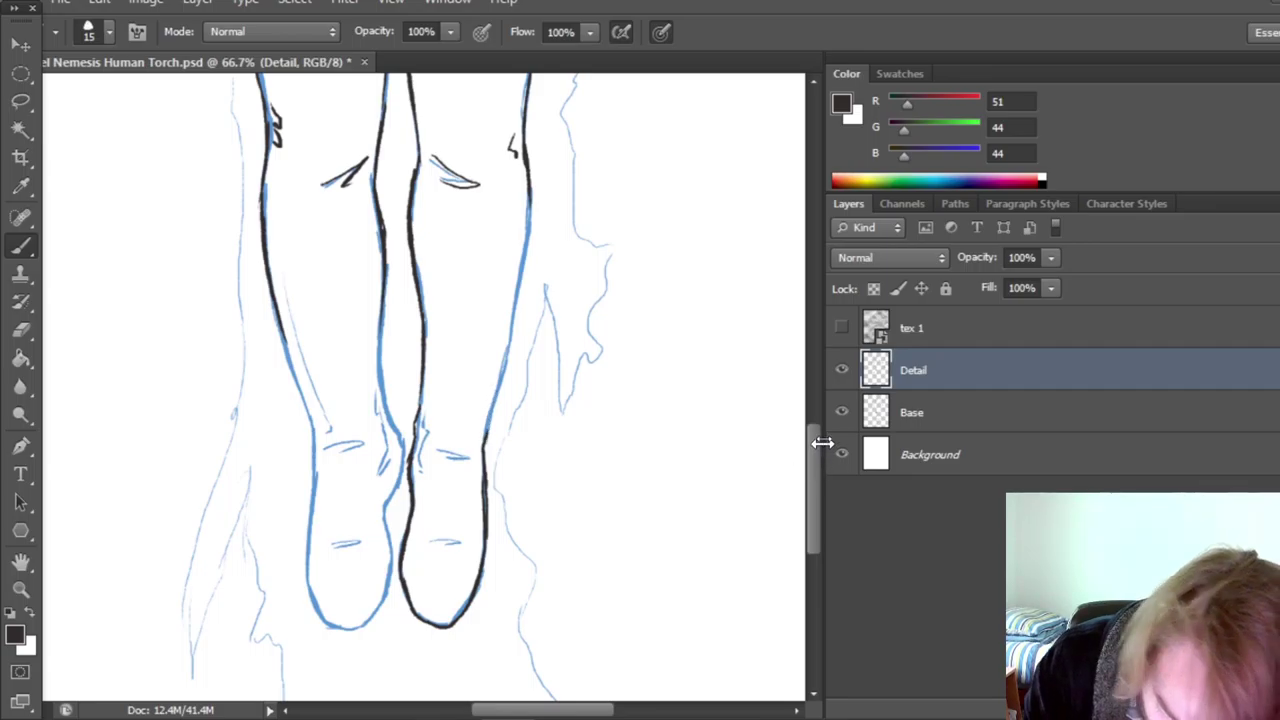
{"action": "scroll", "coordinate": [820, 443], "scroll_direction": "up", "scroll_amount": 5}
{"action": "left_click_drag", "start_coordinate": [531, 408], "coordinate": [493, 612]}
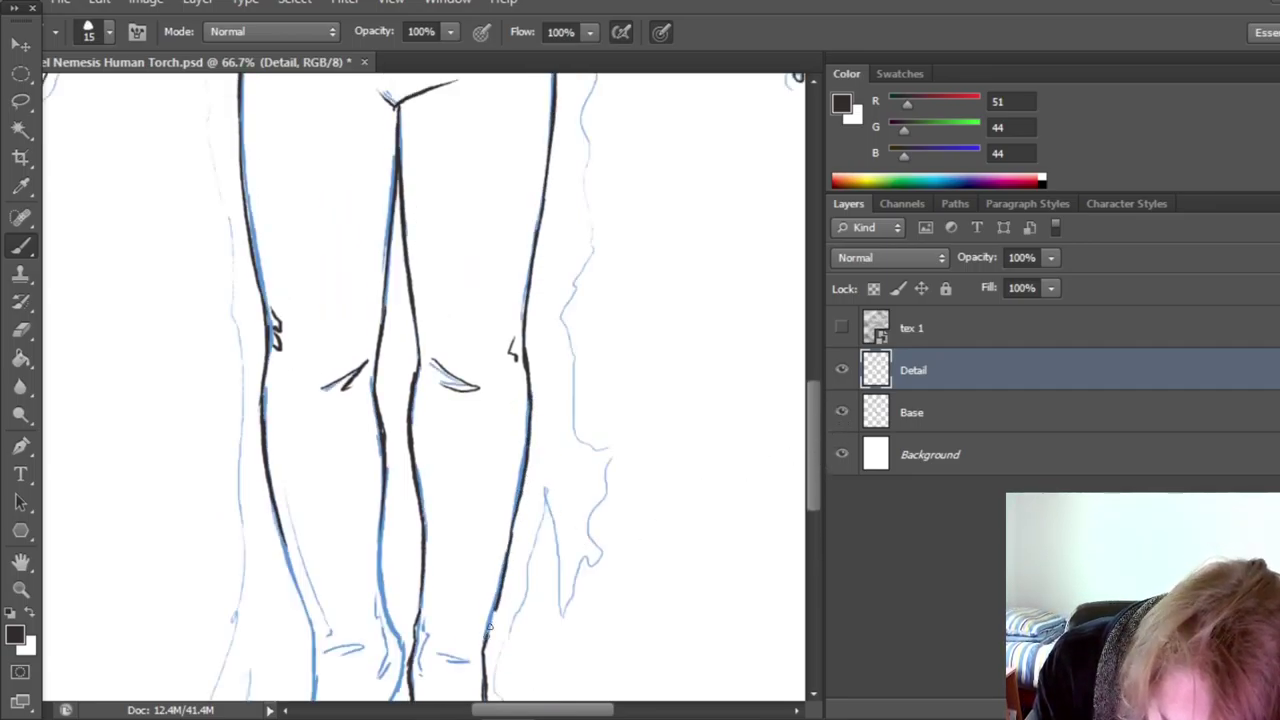
{"action": "scroll", "coordinate": [822, 425], "scroll_direction": "down", "scroll_amount": 5}
{"action": "left_click", "coordinate": [842, 414]}
{"action": "left_click", "coordinate": [843, 415]}
Ink the right-hand foot's ankle crease, inner ankle bone and instep crease, toggling the Base layer to check.
{"action": "left_click_drag", "start_coordinate": [438, 447], "coordinate": [468, 455]}
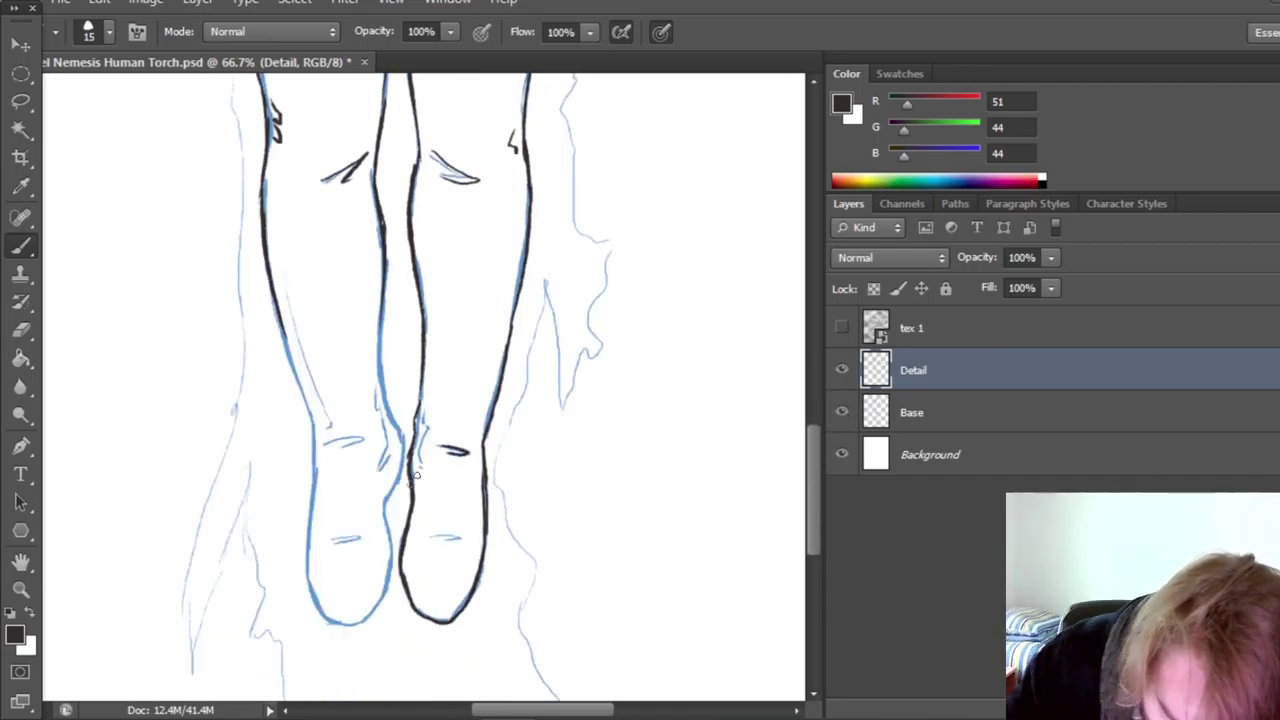
{"action": "left_click_drag", "start_coordinate": [424, 398], "coordinate": [428, 432]}
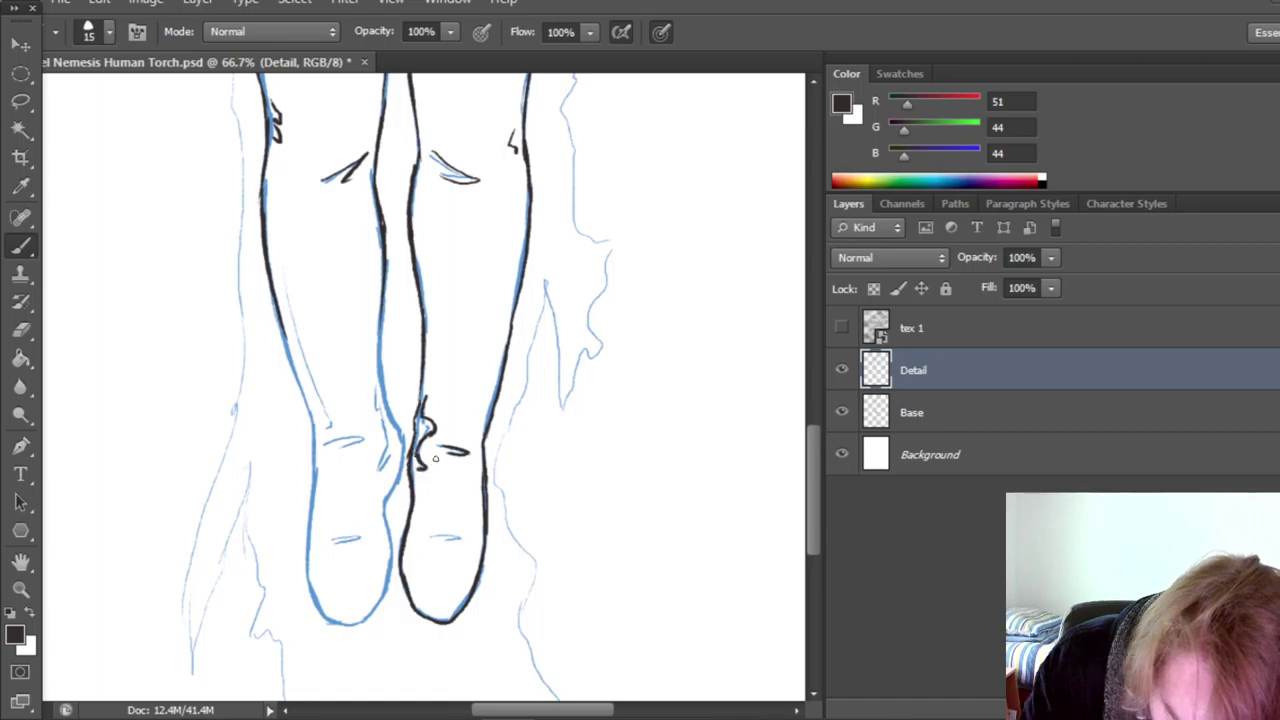
{"action": "left_click", "coordinate": [842, 412]}
{"action": "scroll", "coordinate": [810, 455], "scroll_direction": "up", "scroll_amount": 1}
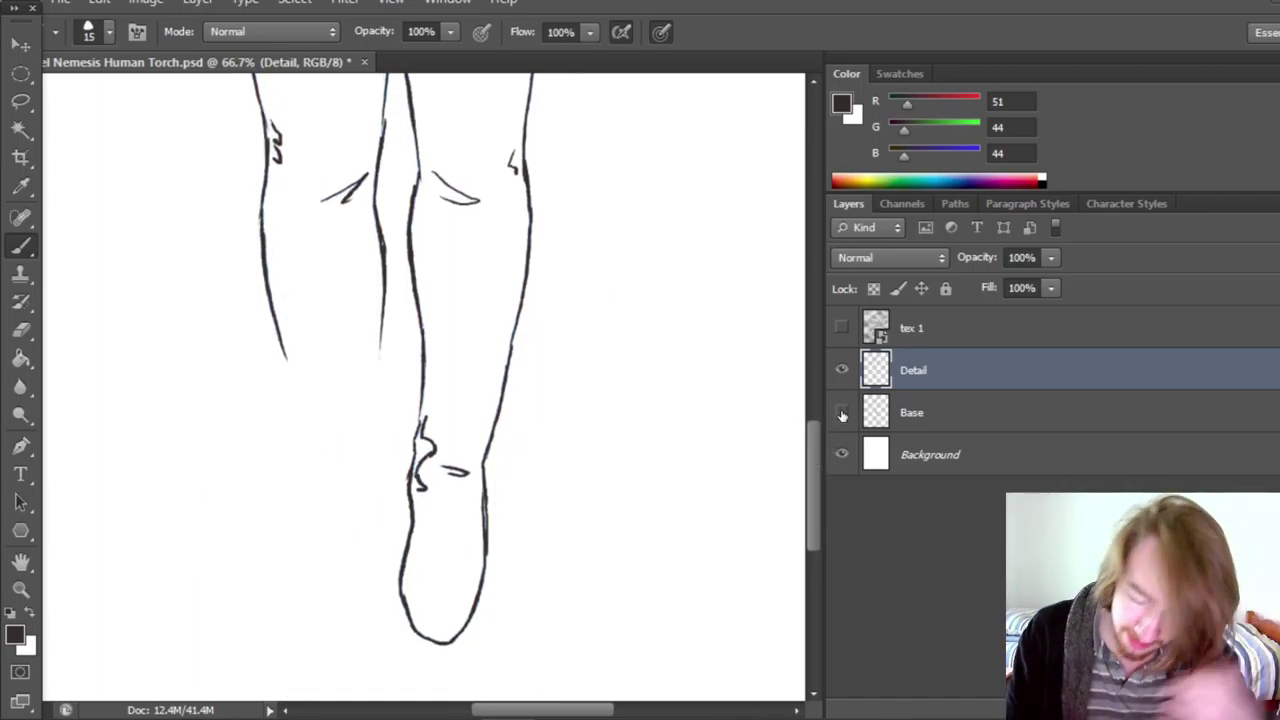
{"action": "left_click", "coordinate": [842, 412]}
{"action": "left_click_drag", "start_coordinate": [433, 556], "coordinate": [466, 561]}
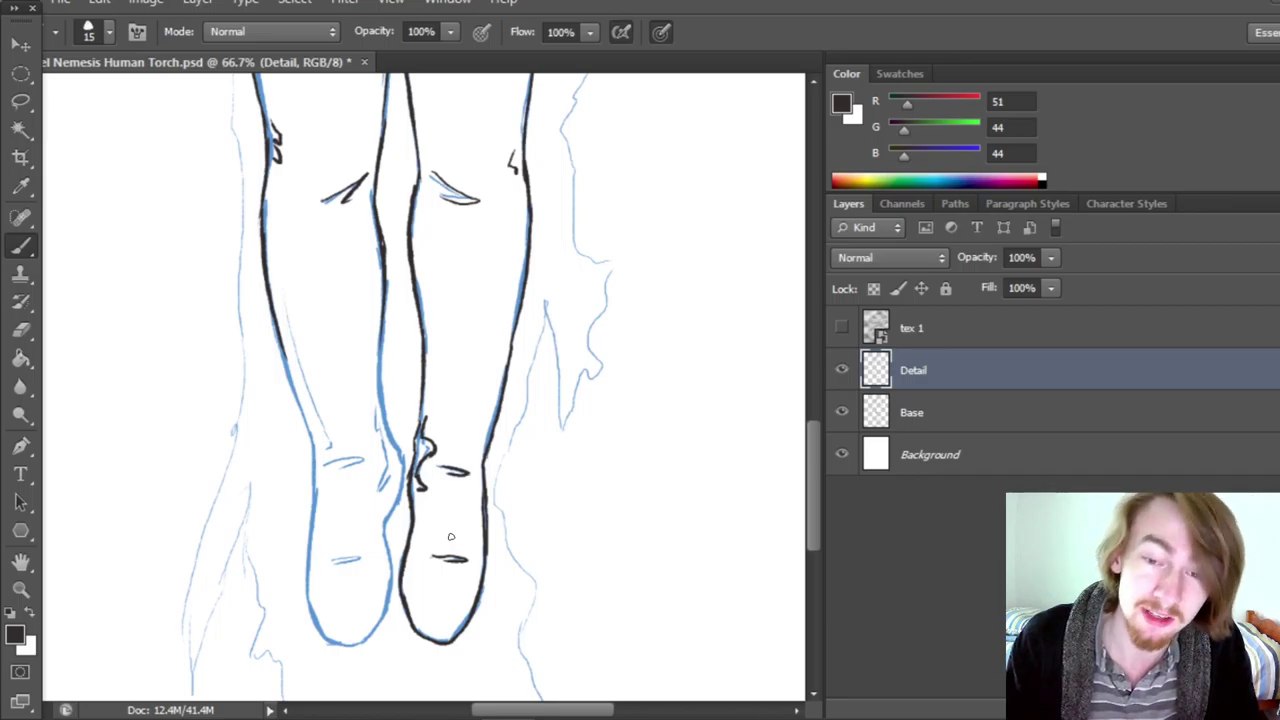
{"action": "left_click", "coordinate": [841, 413]}
{"action": "left_click", "coordinate": [841, 413]}
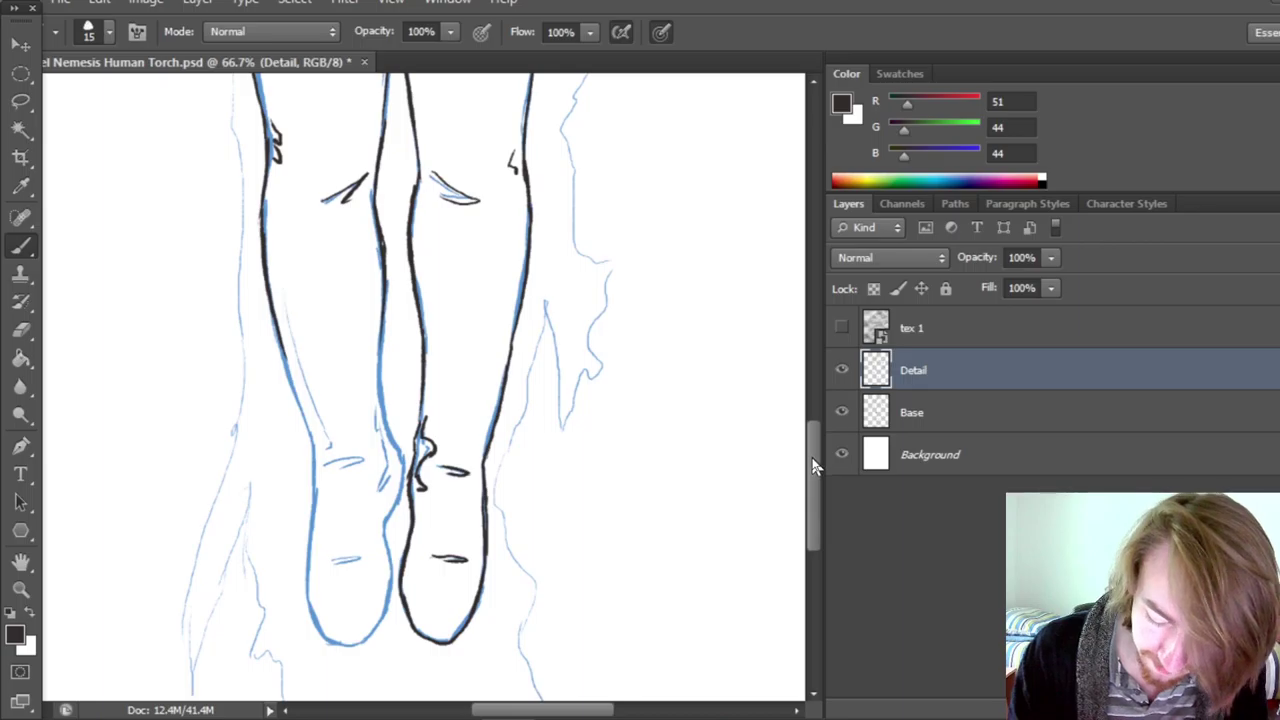
Ink the left-hand leg's lower outer contour, foot outline and inner calf line, toggling the Base layer to check.
{"action": "scroll", "coordinate": [814, 460], "scroll_direction": "down", "scroll_amount": 1}
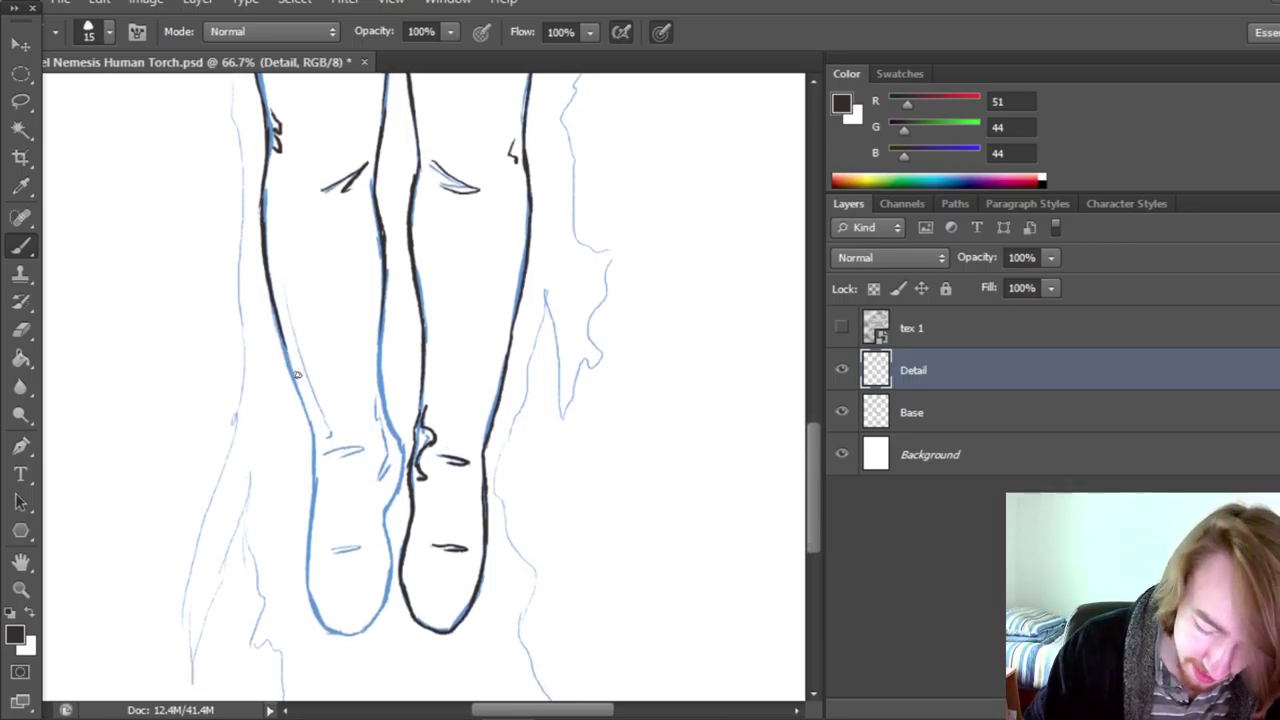
{"action": "mouse_move", "coordinate": [285, 350]}
{"action": "left_mouse_down"}
{"action": "mouse_move", "coordinate": [313, 432]}
{"action": "mouse_move", "coordinate": [309, 540]}
{"action": "left_mouse_up"}
{"action": "mouse_move", "coordinate": [312, 490]}
{"action": "left_mouse_down"}
{"action": "mouse_move", "coordinate": [320, 622]}
{"action": "mouse_move", "coordinate": [355, 636]}
{"action": "mouse_move", "coordinate": [393, 566]}
{"action": "mouse_move", "coordinate": [381, 514]}
{"action": "mouse_move", "coordinate": [398, 488]}
{"action": "mouse_move", "coordinate": [400, 430]}
{"action": "left_mouse_up"}
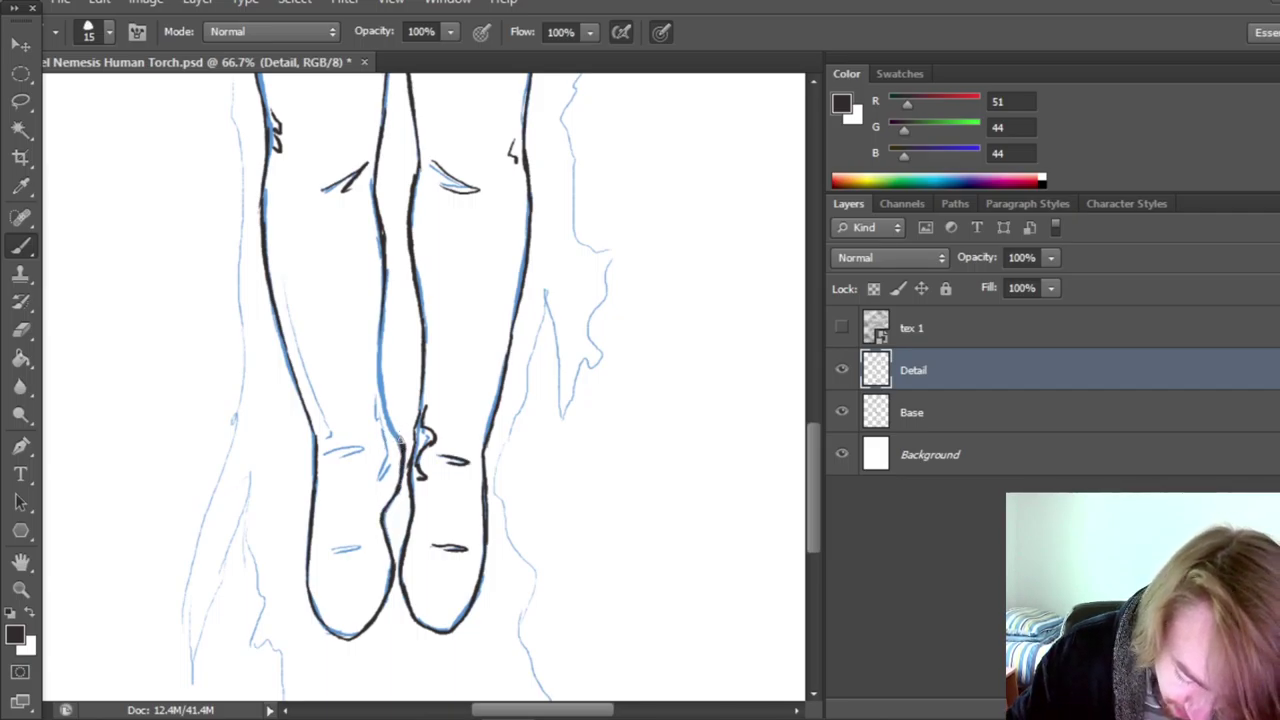
{"action": "left_click_drag", "start_coordinate": [386, 414], "coordinate": [388, 308]}
{"action": "left_click", "coordinate": [841, 412]}
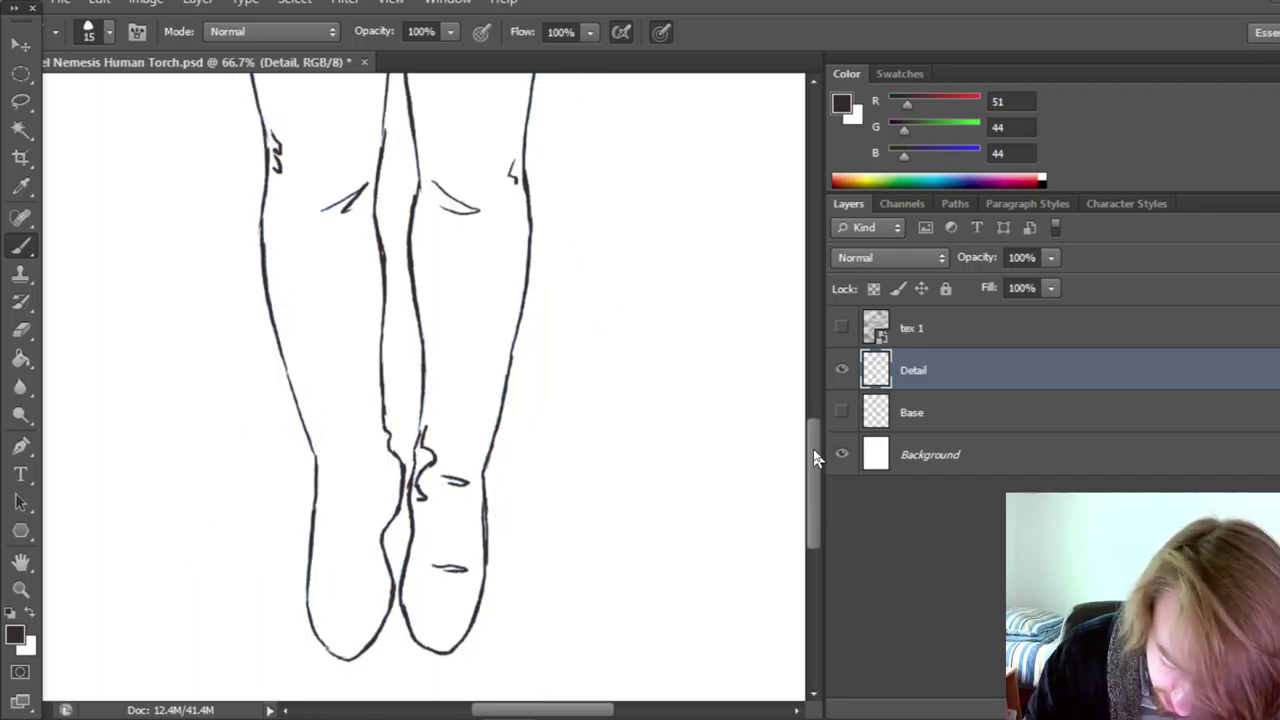
{"action": "scroll", "coordinate": [815, 420], "scroll_direction": "up", "scroll_amount": 1}
{"action": "left_click", "coordinate": [841, 412]}
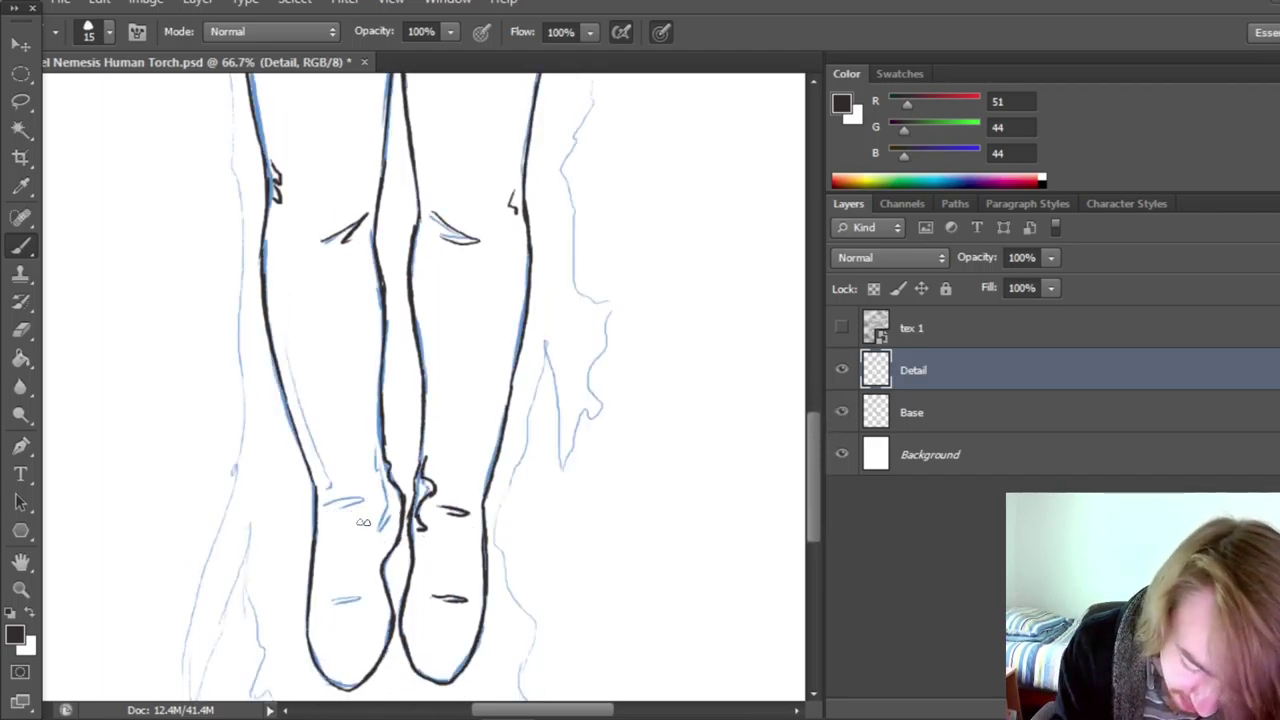
Ink the left-hand leg's ankle crease, inner ankle mark, shin line and instep crease, checking against the Base sketch.
{"action": "left_click_drag", "start_coordinate": [325, 503], "coordinate": [368, 499]}
{"action": "left_click", "coordinate": [841, 412]}
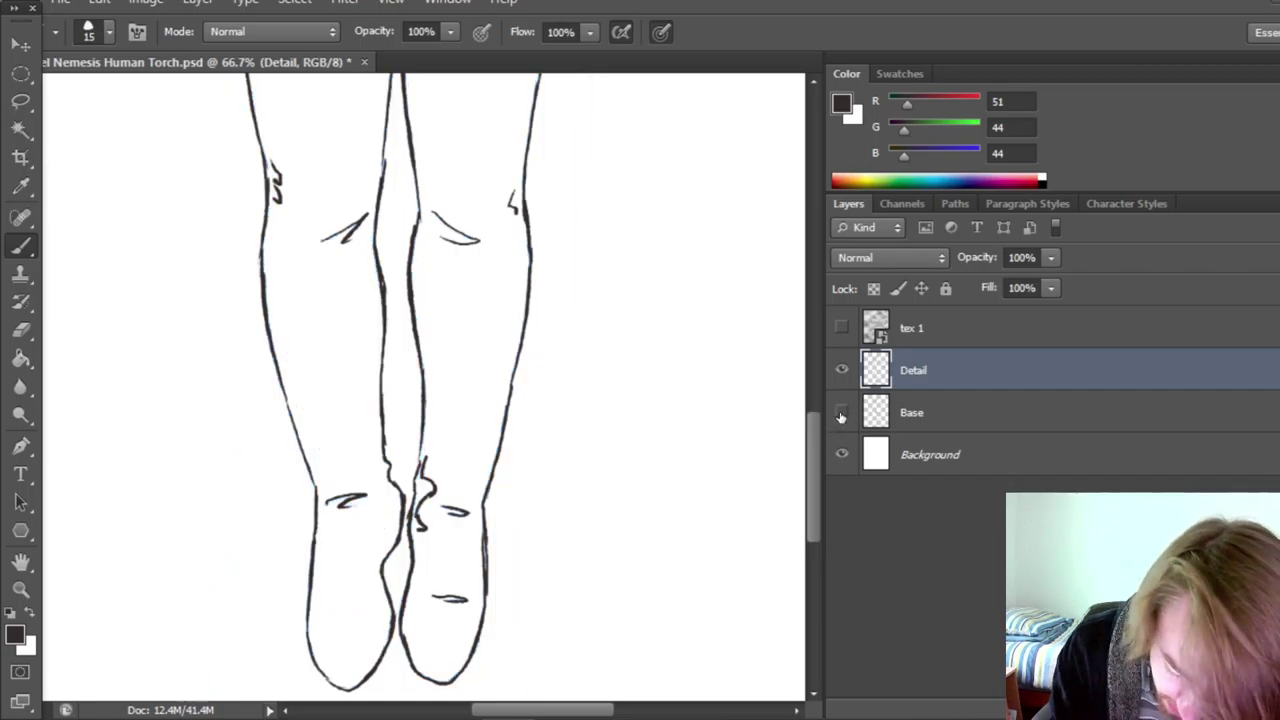
{"action": "left_click", "coordinate": [841, 412]}
{"action": "mouse_move", "coordinate": [374, 440]}
{"action": "left_mouse_down"}
{"action": "mouse_move", "coordinate": [390, 515]}
{"action": "mouse_move", "coordinate": [398, 508]}
{"action": "mouse_move", "coordinate": [306, 440]}
{"action": "mouse_move", "coordinate": [290, 345]}
{"action": "left_mouse_up"}
{"action": "left_click", "coordinate": [841, 412]}
{"action": "left_click", "coordinate": [841, 412]}
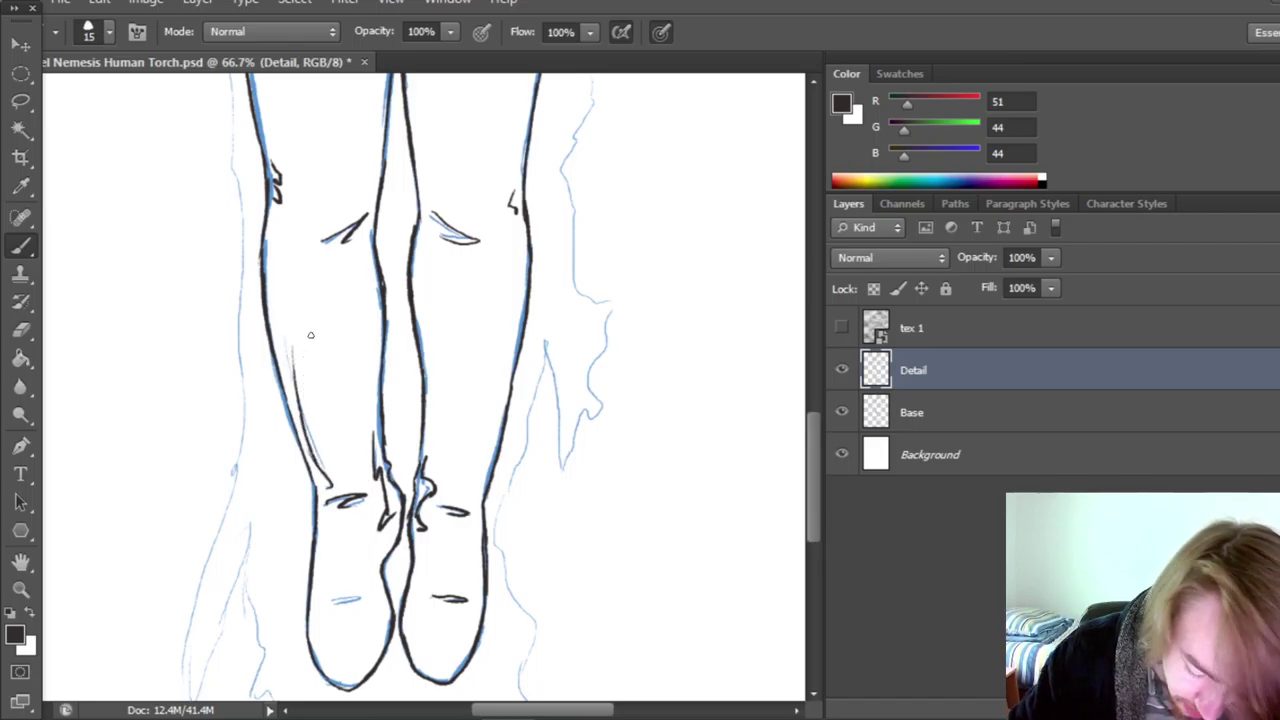
{"action": "left_click", "coordinate": [841, 412]}
{"action": "mouse_move", "coordinate": [815, 462]}
{"action": "left_mouse_down"}
{"action": "mouse_move", "coordinate": [823, 351]}
{"action": "mouse_move", "coordinate": [818, 502]}
{"action": "left_mouse_up"}
{"action": "left_click", "coordinate": [841, 412]}
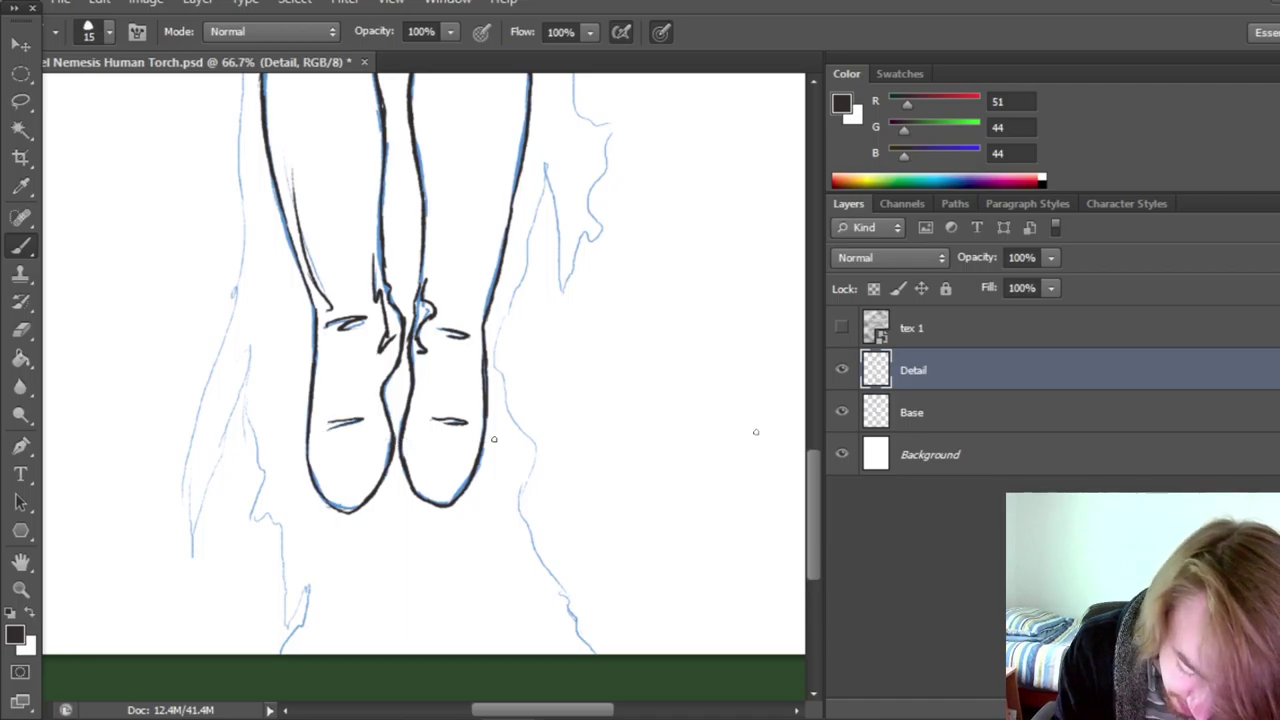
Fit the whole figure in view and review the inked lines with the Base sketch hidden and shown.
{"action": "left_click_drag", "start_coordinate": [817, 480], "coordinate": [820, 311]}
{"action": "left_click", "coordinate": [841, 412]}
{"action": "key", "text": "z"}
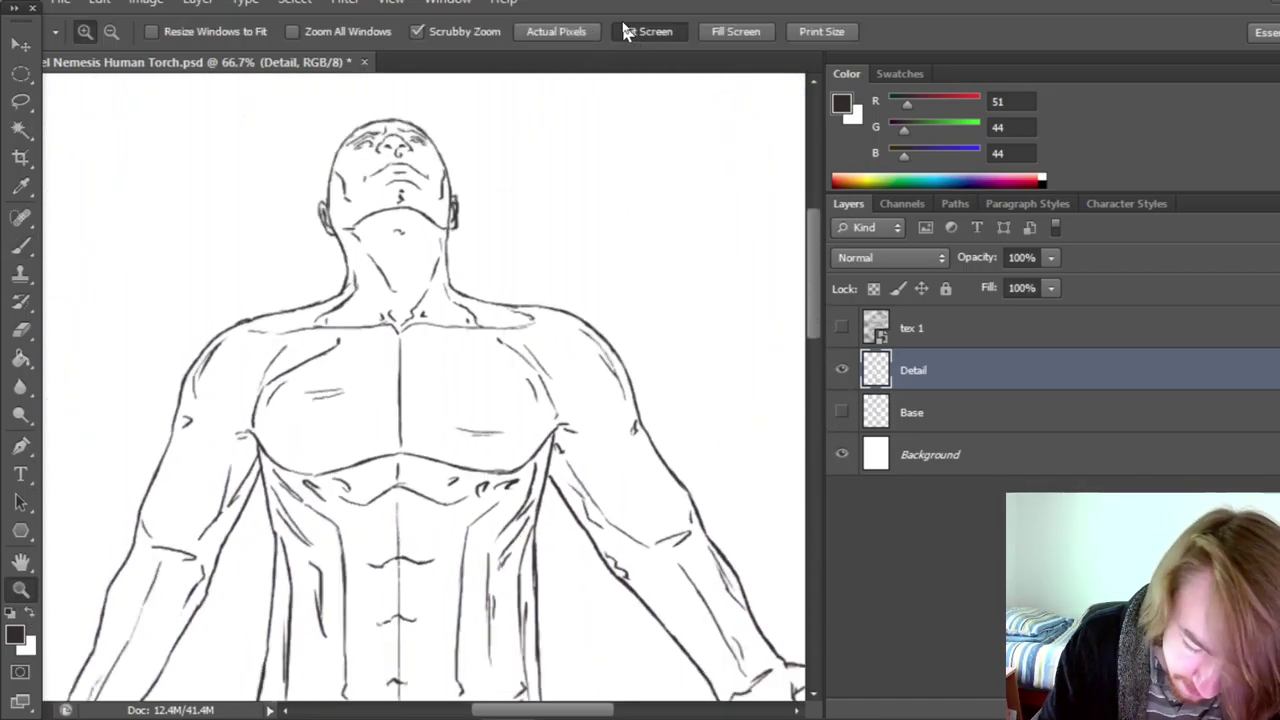
{"action": "left_click", "coordinate": [626, 31]}
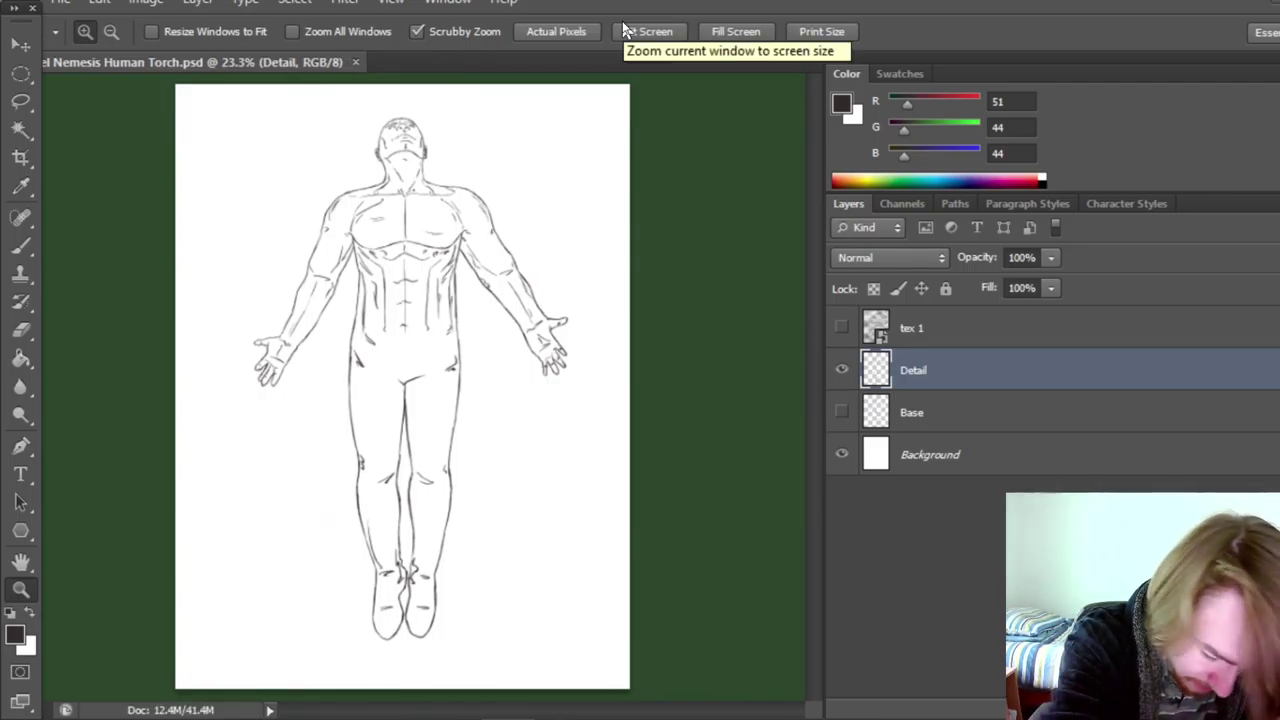
{"action": "left_click", "coordinate": [842, 412]}
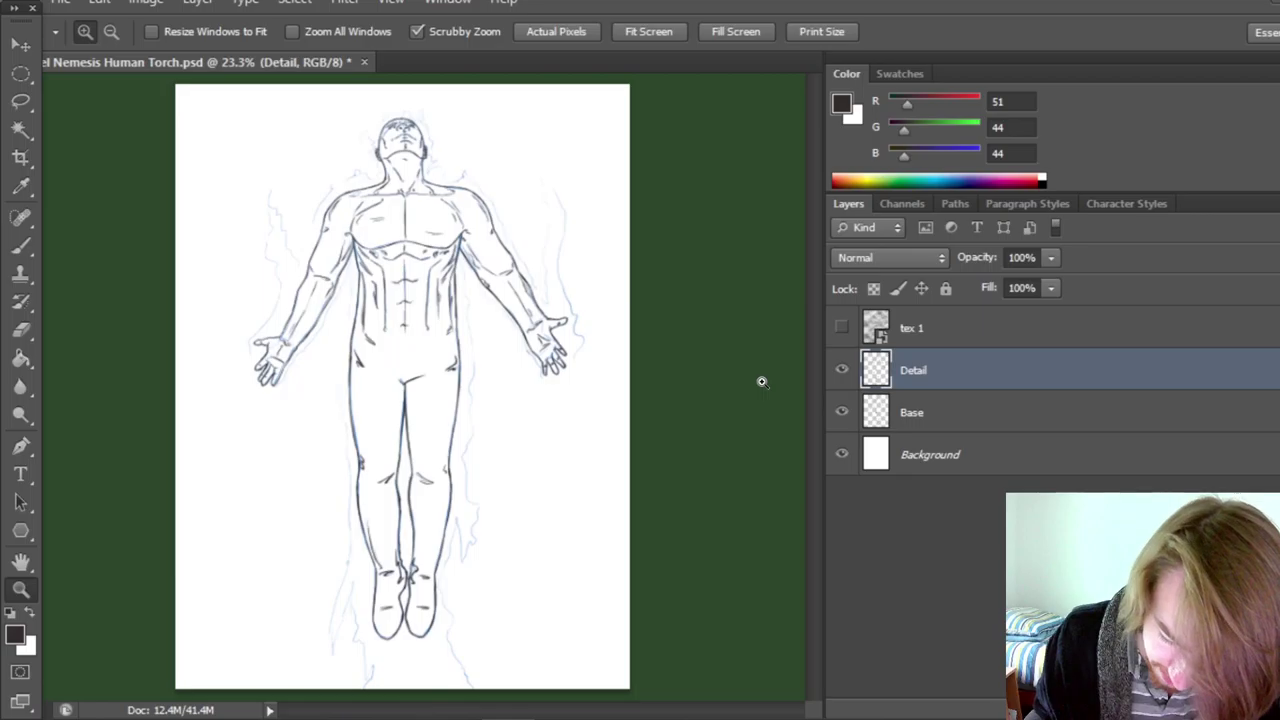
Ink the flame outline above the head and down its right-hand side with the Brush tool, toggling the Base layer to check.
{"action": "left_click", "coordinate": [427, 418]}
{"action": "left_click", "coordinate": [428, 424]}
{"action": "left_click", "coordinate": [429, 431]}
{"action": "left_click", "coordinate": [429, 431]}
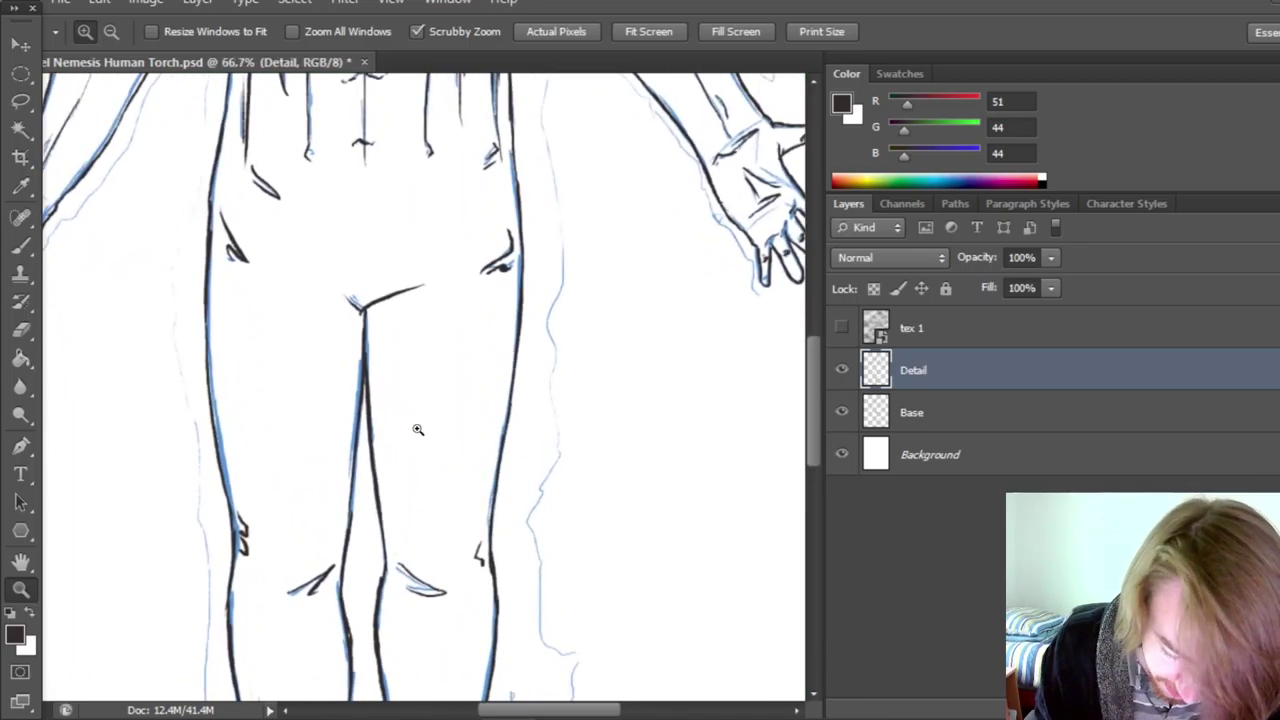
{"action": "left_click_drag", "start_coordinate": [819, 405], "coordinate": [824, 238]}
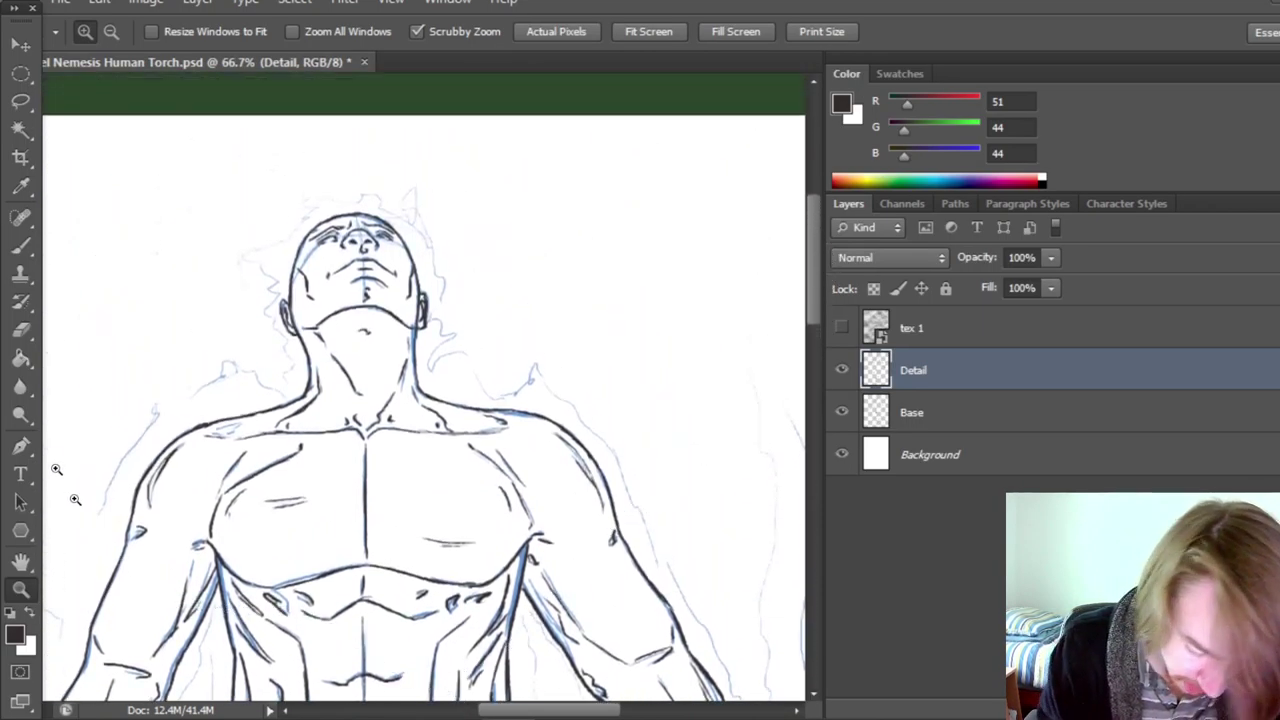
{"action": "left_click", "coordinate": [23, 247]}
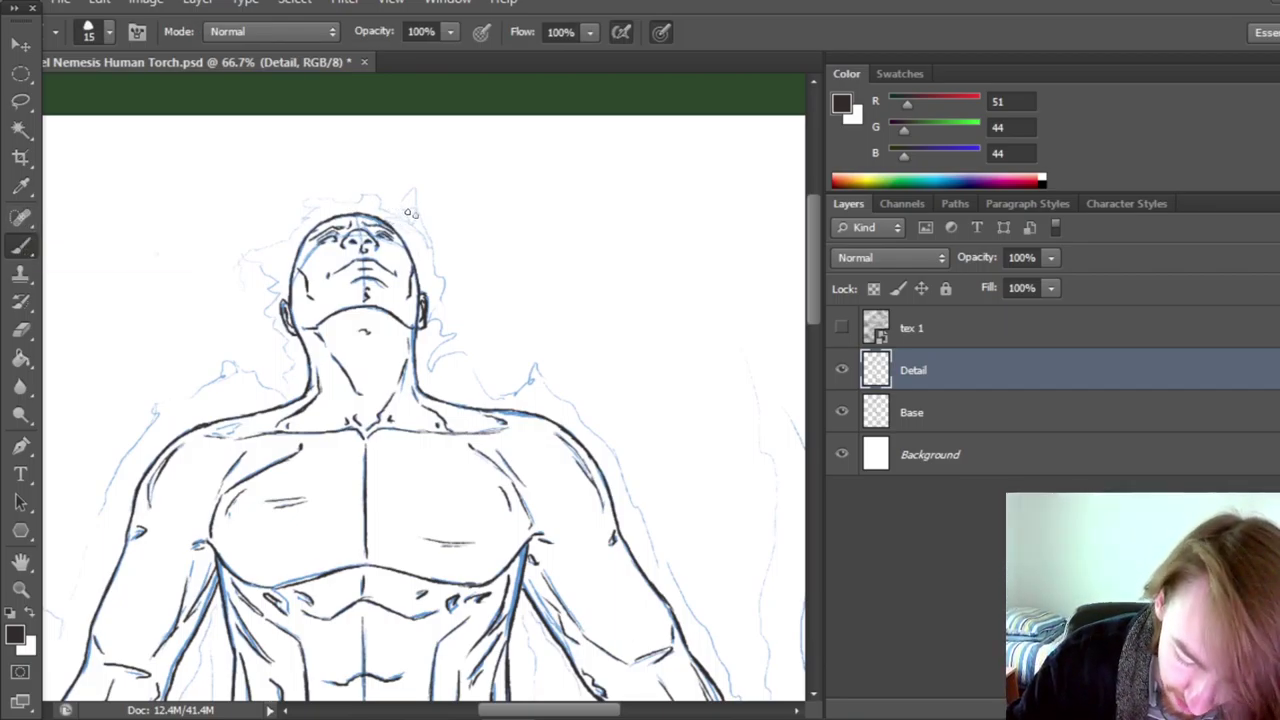
{"action": "mouse_move", "coordinate": [343, 155]}
{"action": "left_mouse_down"}
{"action": "mouse_move", "coordinate": [402, 224]}
{"action": "mouse_move", "coordinate": [406, 162]}
{"action": "mouse_move", "coordinate": [446, 327]}
{"action": "mouse_move", "coordinate": [464, 322]}
{"action": "mouse_move", "coordinate": [430, 368]}
{"action": "left_mouse_up"}
{"action": "left_click", "coordinate": [842, 412]}
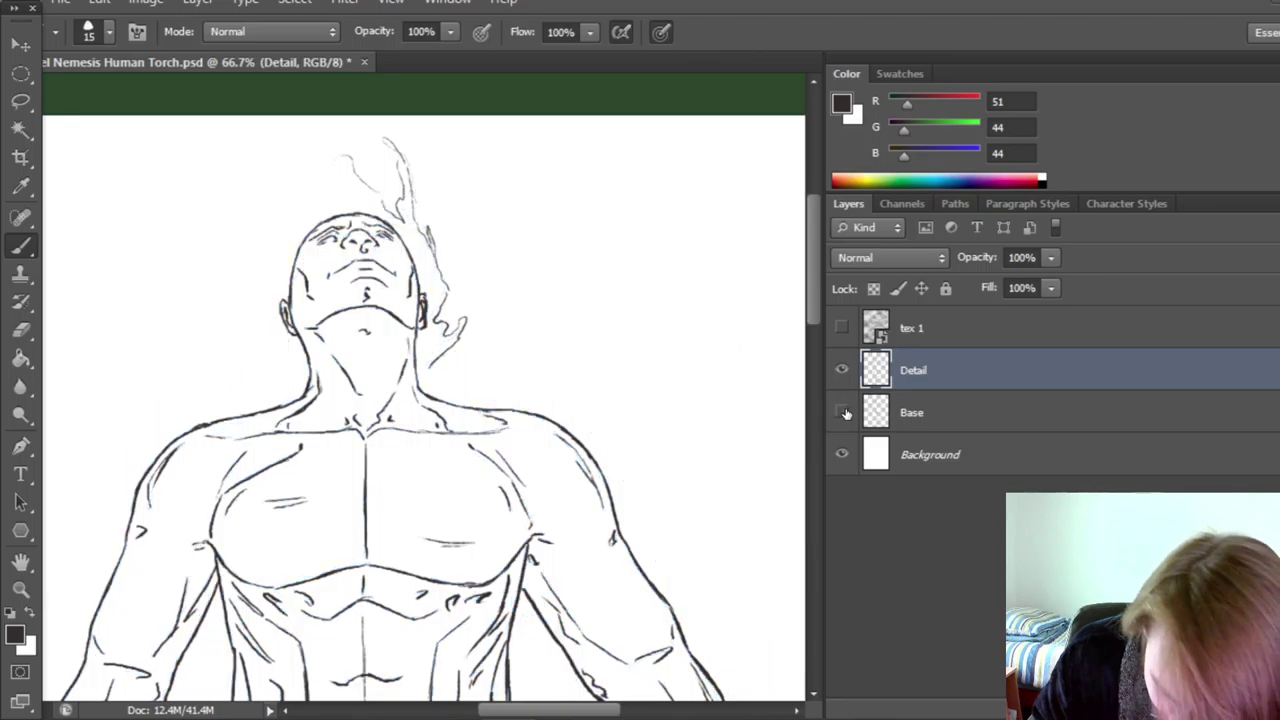
{"action": "left_click", "coordinate": [843, 414]}
Ink the flame tongues from the neck across the right-hand shoulder, checking them with the Base sketch hidden.
{"action": "mouse_move", "coordinate": [432, 364]}
{"action": "left_mouse_down"}
{"action": "mouse_move", "coordinate": [527, 374]}
{"action": "mouse_move", "coordinate": [481, 370]}
{"action": "mouse_move", "coordinate": [503, 398]}
{"action": "mouse_move", "coordinate": [532, 387]}
{"action": "mouse_move", "coordinate": [519, 394]}
{"action": "mouse_move", "coordinate": [555, 329]}
{"action": "left_mouse_up"}
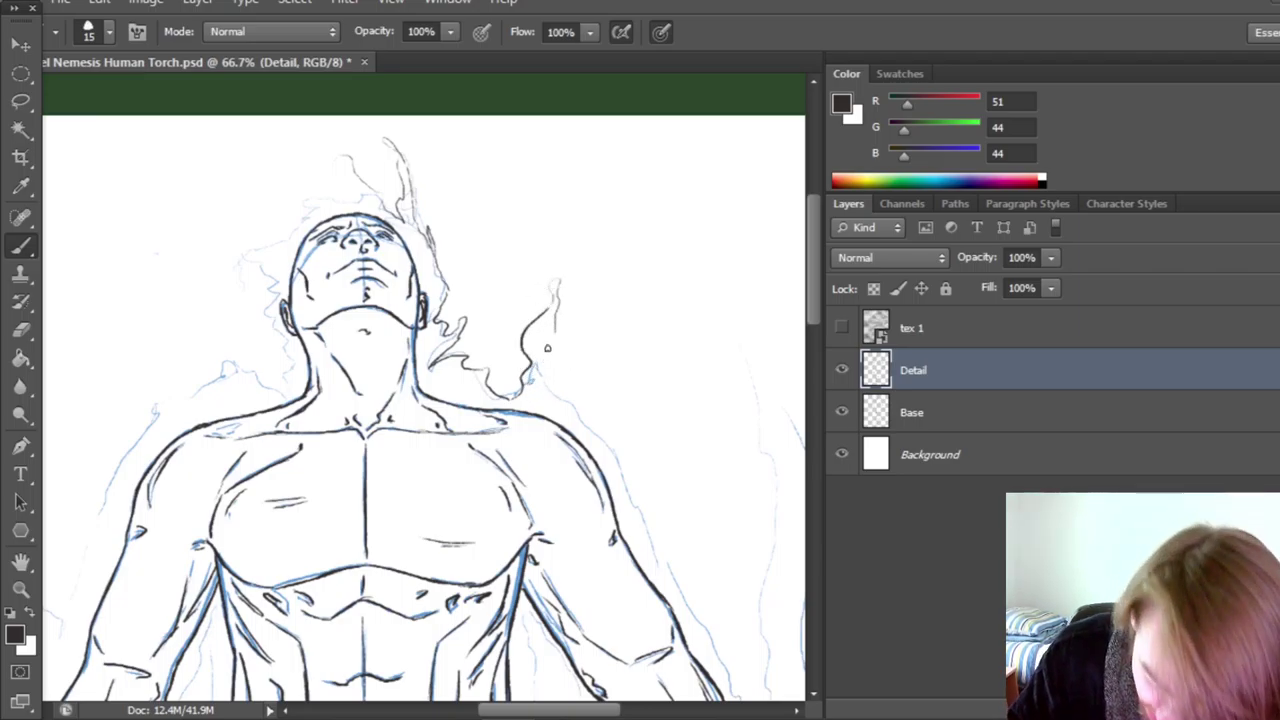
{"action": "left_click_drag", "start_coordinate": [557, 362], "coordinate": [578, 408]}
{"action": "left_click_drag", "start_coordinate": [592, 432], "coordinate": [599, 404]}
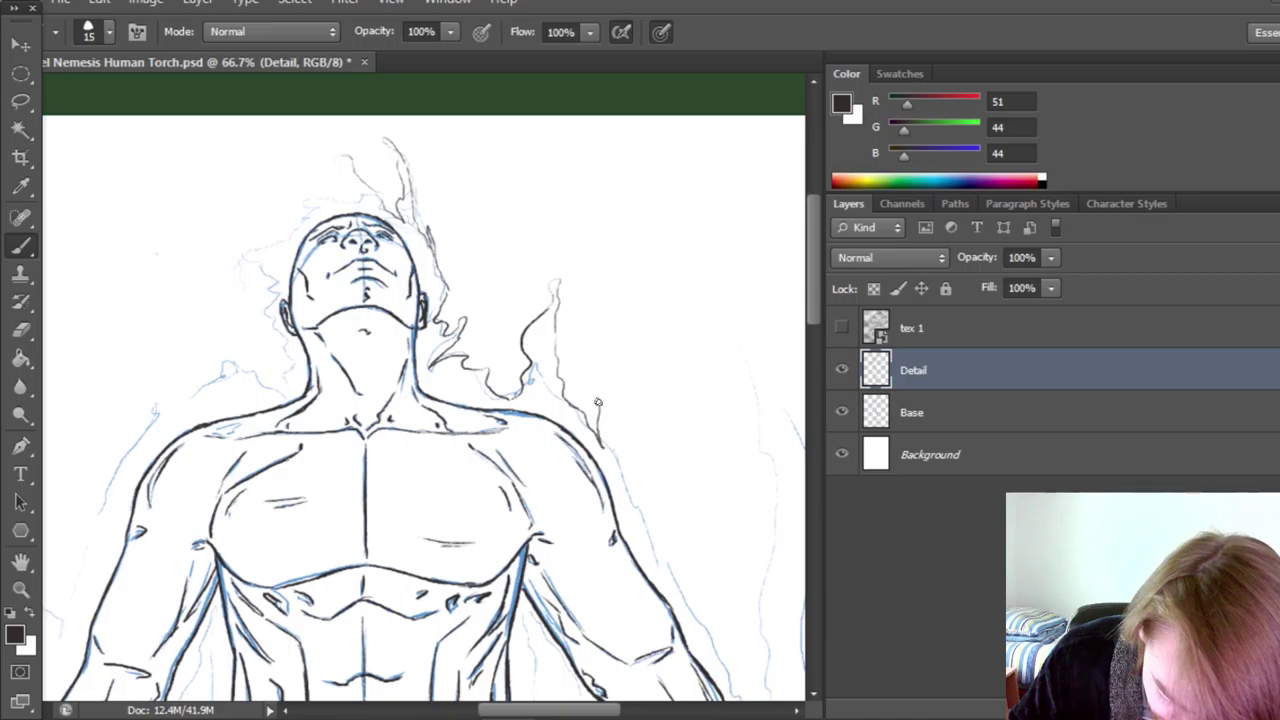
{"action": "left_click", "coordinate": [841, 412]}
{"action": "scroll", "coordinate": [815, 337], "scroll_direction": "down", "scroll_amount": 2}
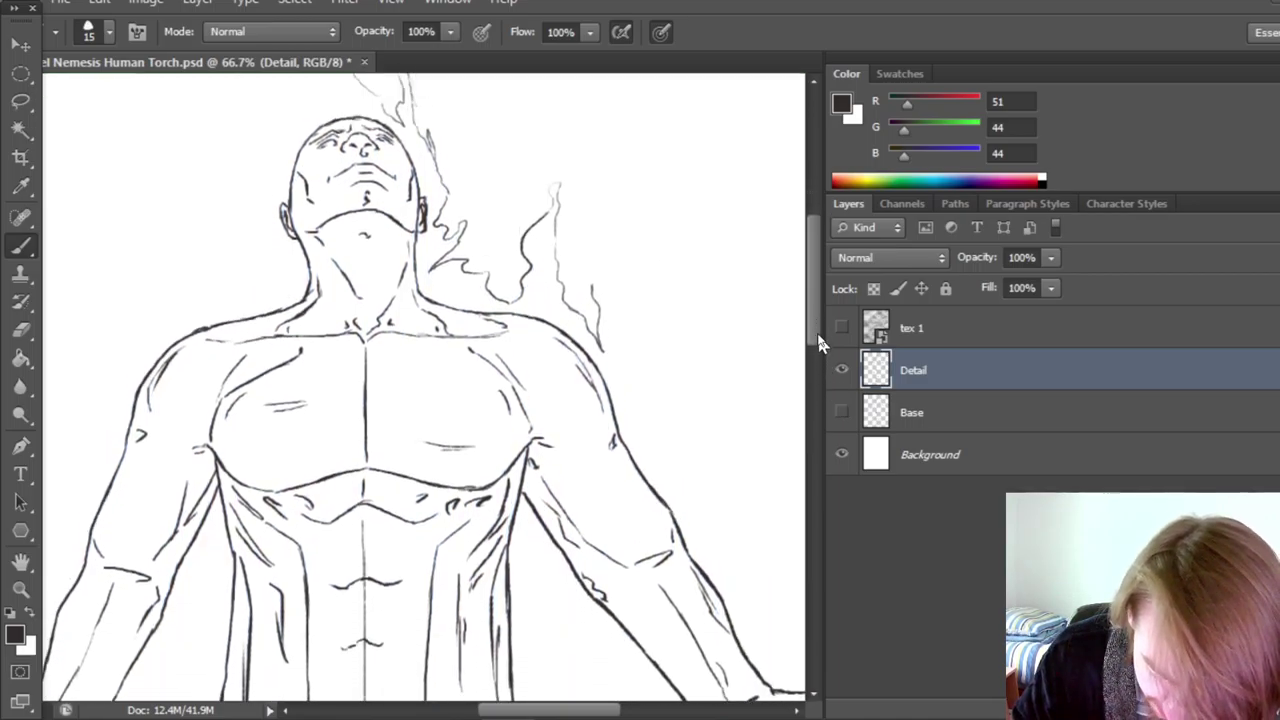
{"action": "left_click", "coordinate": [841, 412]}
Ink the flames along the right-hand arm's outer edge to the wrist and the tall flame tongues rising beside the forearm.
{"action": "mouse_move", "coordinate": [588, 322]}
{"action": "left_mouse_down"}
{"action": "mouse_move", "coordinate": [660, 508]}
{"action": "mouse_move", "coordinate": [653, 424]}
{"action": "mouse_move", "coordinate": [663, 525]}
{"action": "mouse_move", "coordinate": [664, 482]}
{"action": "mouse_move", "coordinate": [707, 546]}
{"action": "left_mouse_up"}
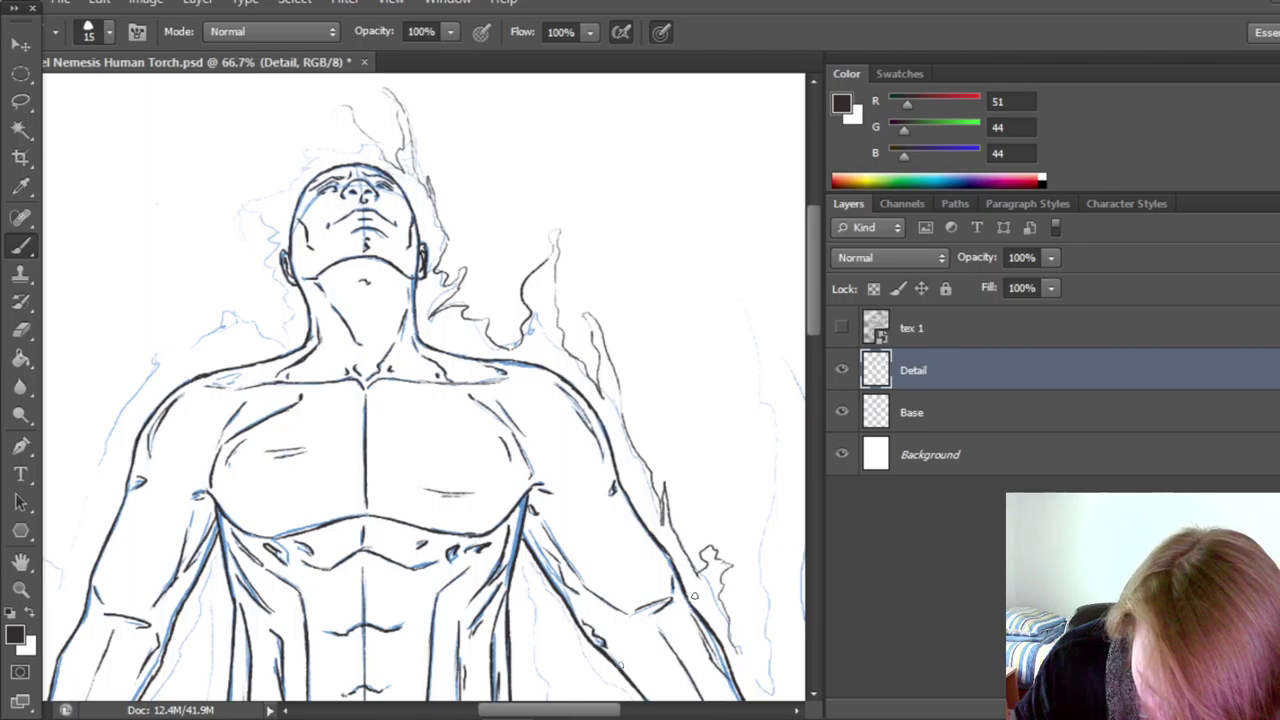
{"action": "left_click_drag", "start_coordinate": [600, 712], "coordinate": [632, 713]}
{"action": "left_click_drag", "start_coordinate": [816, 352], "coordinate": [816, 388]}
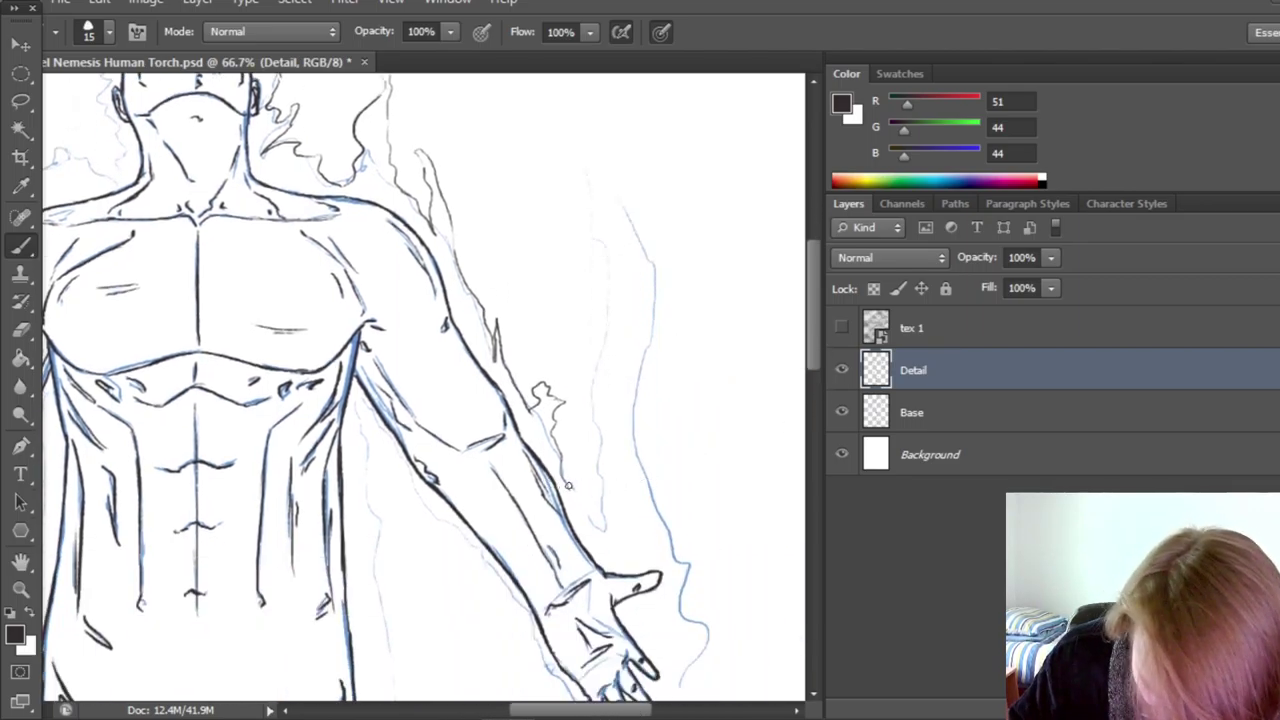
{"action": "mouse_move", "coordinate": [570, 490]}
{"action": "left_mouse_down"}
{"action": "mouse_move", "coordinate": [572, 442]}
{"action": "mouse_move", "coordinate": [601, 541]}
{"action": "mouse_move", "coordinate": [592, 376]}
{"action": "mouse_move", "coordinate": [607, 292]}
{"action": "mouse_move", "coordinate": [530, 214]}
{"action": "mouse_move", "coordinate": [580, 233]}
{"action": "mouse_move", "coordinate": [550, 186]}
{"action": "mouse_move", "coordinate": [568, 108]}
{"action": "mouse_move", "coordinate": [594, 150]}
{"action": "mouse_move", "coordinate": [598, 218]}
{"action": "mouse_move", "coordinate": [611, 174]}
{"action": "mouse_move", "coordinate": [638, 328]}
{"action": "mouse_move", "coordinate": [655, 292]}
{"action": "mouse_move", "coordinate": [652, 306]}
{"action": "left_mouse_up"}
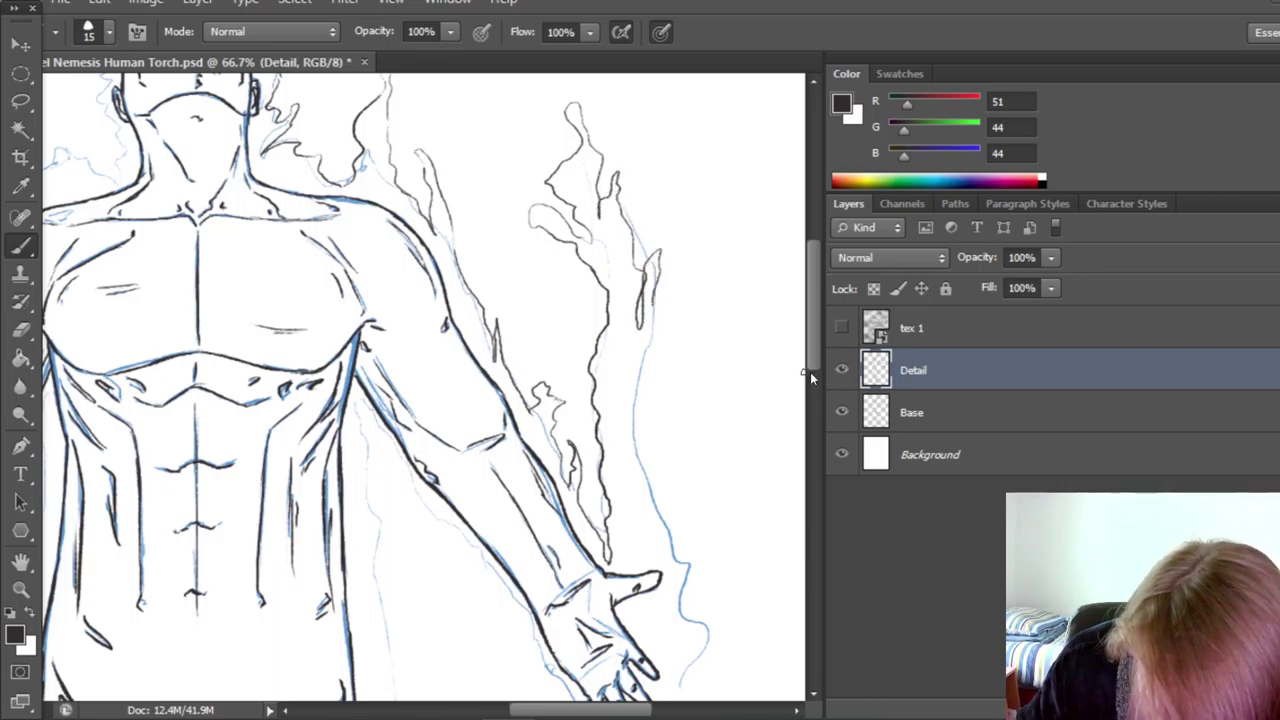
{"action": "left_click", "coordinate": [841, 412]}
{"action": "scroll", "coordinate": [812, 362], "scroll_direction": "up", "scroll_amount": 2}
{"action": "left_click", "coordinate": [841, 412]}
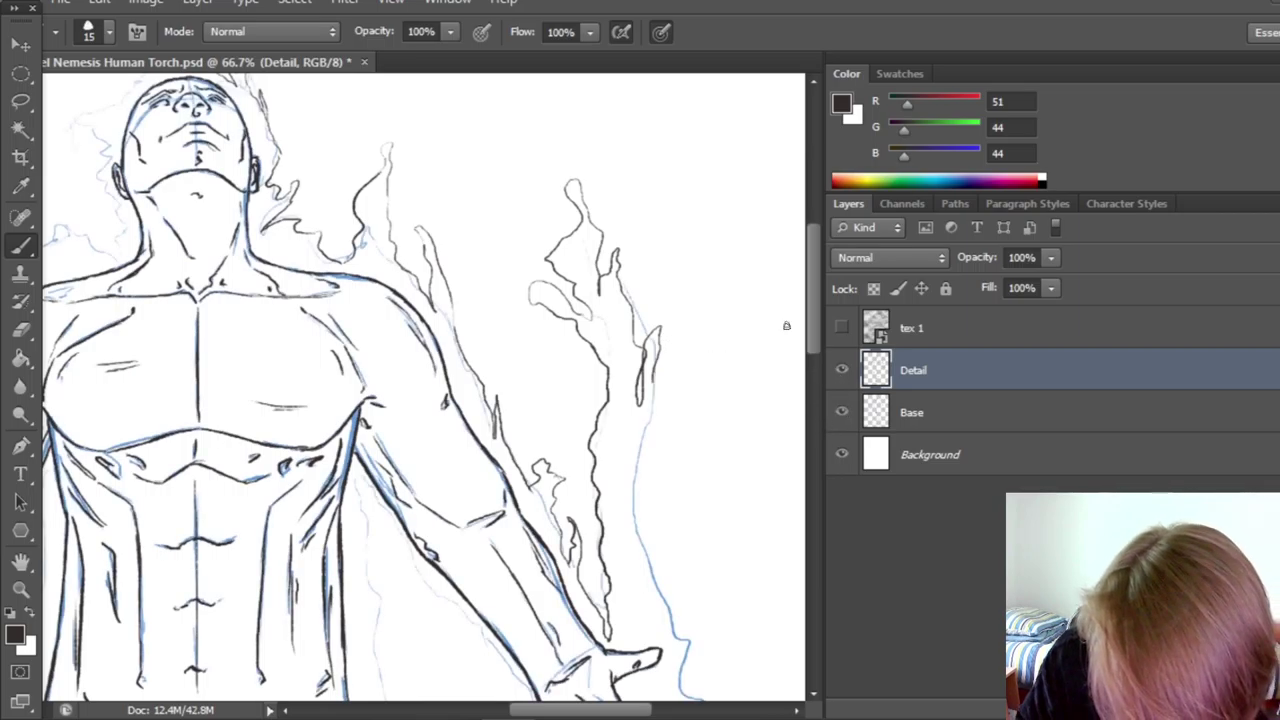
Ink the outer edge of the tall flame down to the right-hand thumb, with small side tongues, toggling the Base layer to check.
{"action": "scroll", "coordinate": [771, 348], "scroll_direction": "down", "scroll_amount": 2}
{"action": "mouse_move", "coordinate": [652, 308]}
{"action": "left_mouse_down"}
{"action": "mouse_move", "coordinate": [648, 355]}
{"action": "mouse_move", "coordinate": [685, 330]}
{"action": "mouse_move", "coordinate": [654, 366]}
{"action": "mouse_move", "coordinate": [636, 436]}
{"action": "mouse_move", "coordinate": [635, 402]}
{"action": "mouse_move", "coordinate": [640, 423]}
{"action": "mouse_move", "coordinate": [660, 403]}
{"action": "mouse_move", "coordinate": [654, 377]}
{"action": "mouse_move", "coordinate": [661, 408]}
{"action": "mouse_move", "coordinate": [639, 471]}
{"action": "mouse_move", "coordinate": [651, 505]}
{"action": "mouse_move", "coordinate": [653, 492]}
{"action": "mouse_move", "coordinate": [652, 562]}
{"action": "left_mouse_up"}
{"action": "left_click_drag", "start_coordinate": [667, 512], "coordinate": [671, 565]}
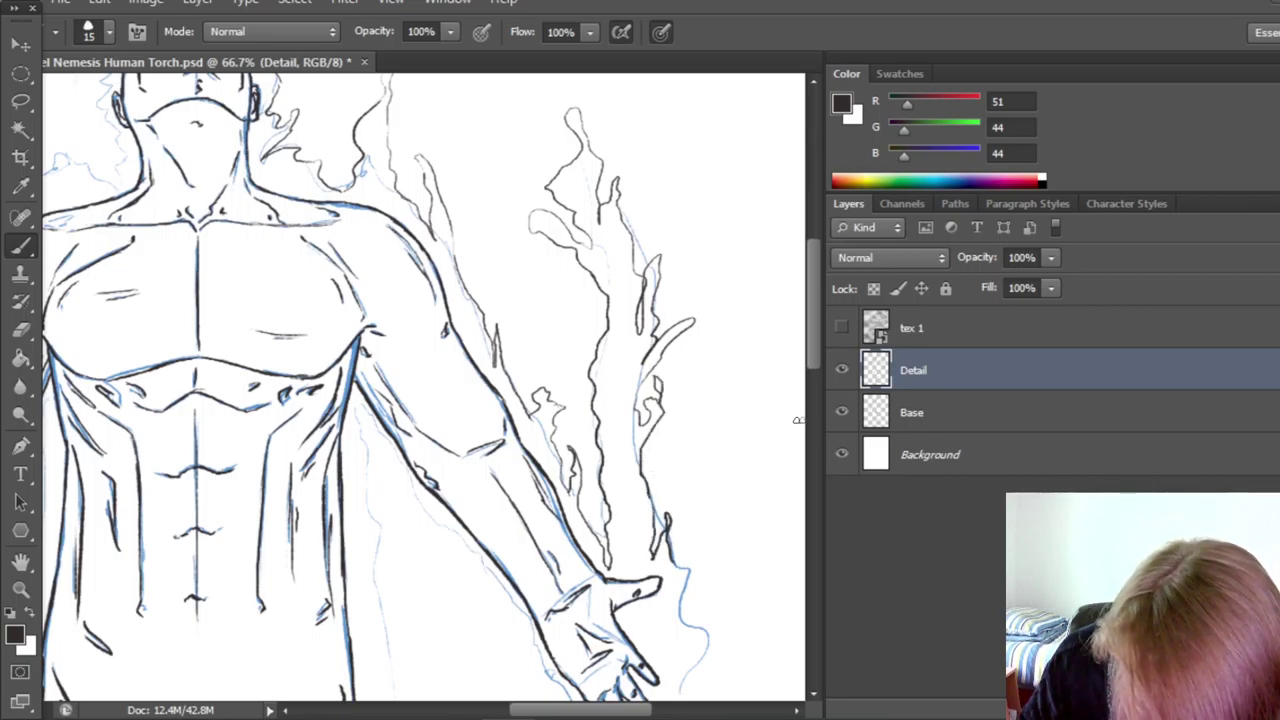
{"action": "left_click", "coordinate": [841, 412]}
{"action": "left_click_drag", "start_coordinate": [813, 366], "coordinate": [811, 395]}
{"action": "left_click", "coordinate": [842, 411]}
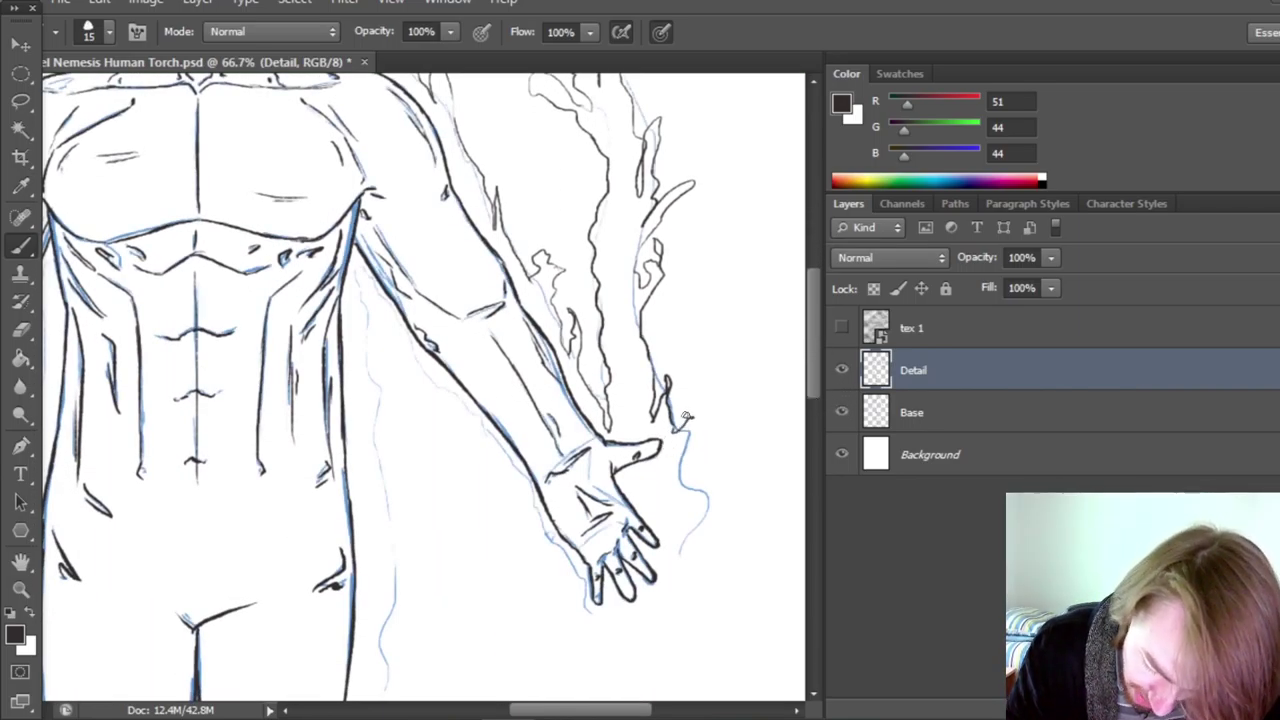
Ink the flame edge around the right-hand palm from the thumb down to the fingertips, toggling the Base layer to check.
{"action": "mouse_move", "coordinate": [689, 422]}
{"action": "left_mouse_down"}
{"action": "mouse_move", "coordinate": [689, 503]}
{"action": "mouse_move", "coordinate": [682, 480]}
{"action": "mouse_move", "coordinate": [684, 514]}
{"action": "mouse_move", "coordinate": [688, 503]}
{"action": "mouse_move", "coordinate": [665, 560]}
{"action": "mouse_move", "coordinate": [688, 522]}
{"action": "mouse_move", "coordinate": [692, 540]}
{"action": "mouse_move", "coordinate": [642, 602]}
{"action": "left_mouse_up"}
{"action": "left_click", "coordinate": [842, 412]}
{"action": "left_click", "coordinate": [841, 414]}
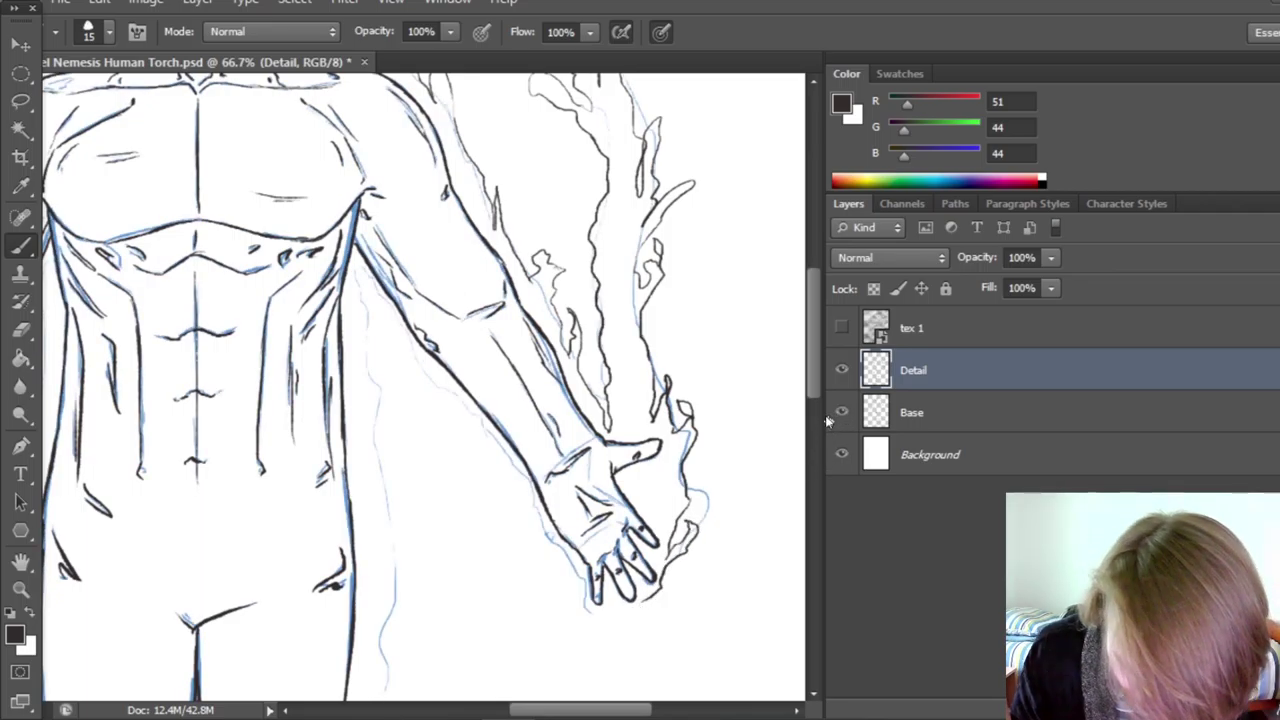
Ink the flame tongues from the right-hand armpit along the upper arm's underside, reviewing them with the Base sketch hidden.
{"action": "left_click_drag", "start_coordinate": [380, 297], "coordinate": [464, 424]}
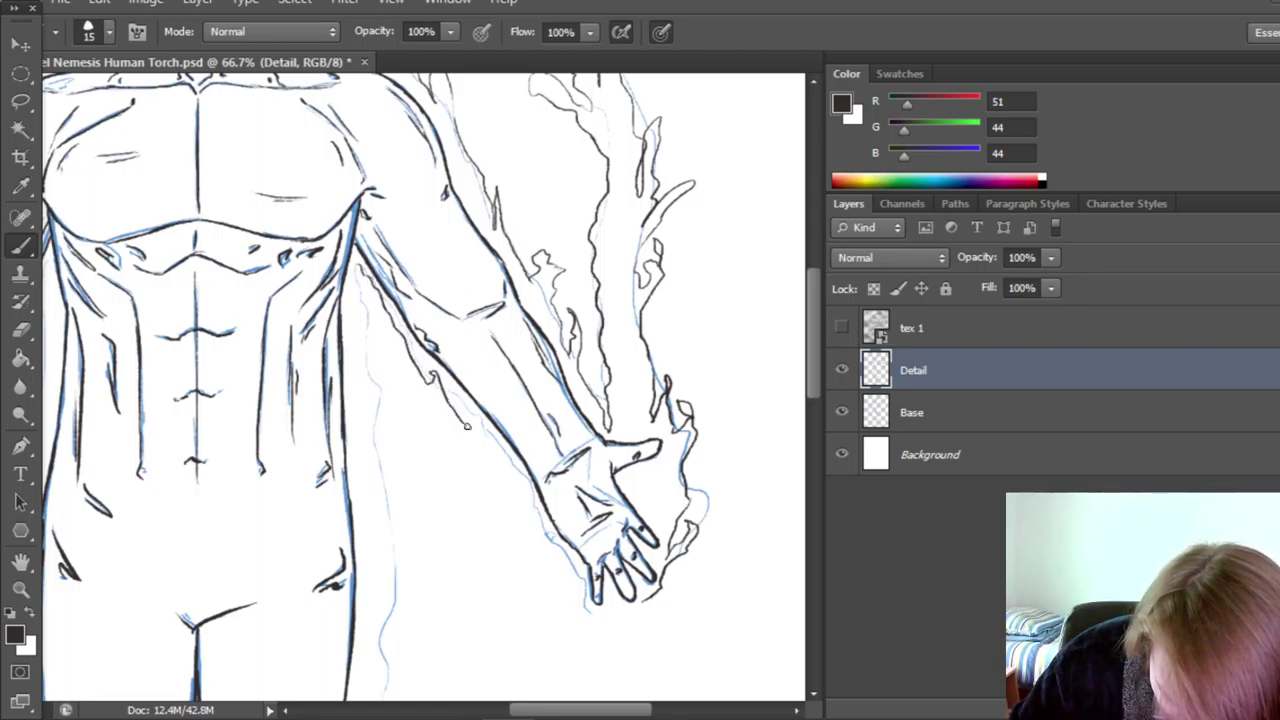
{"action": "left_click", "coordinate": [841, 412]}
{"action": "scroll", "coordinate": [800, 350], "scroll_direction": "up", "scroll_amount": 3}
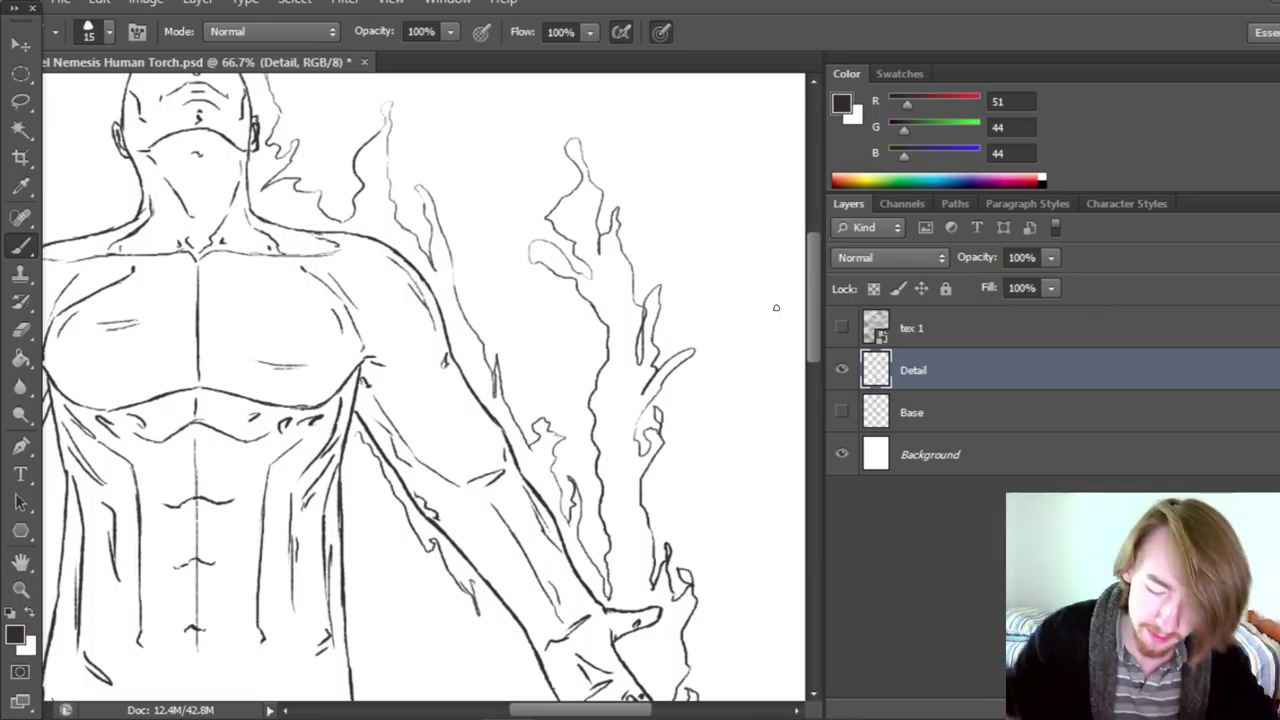
{"action": "scroll", "coordinate": [810, 320], "scroll_direction": "up", "scroll_amount": 3}
{"action": "scroll", "coordinate": [810, 330], "scroll_direction": "down", "scroll_amount": 6}
{"action": "left_click", "coordinate": [841, 412]}
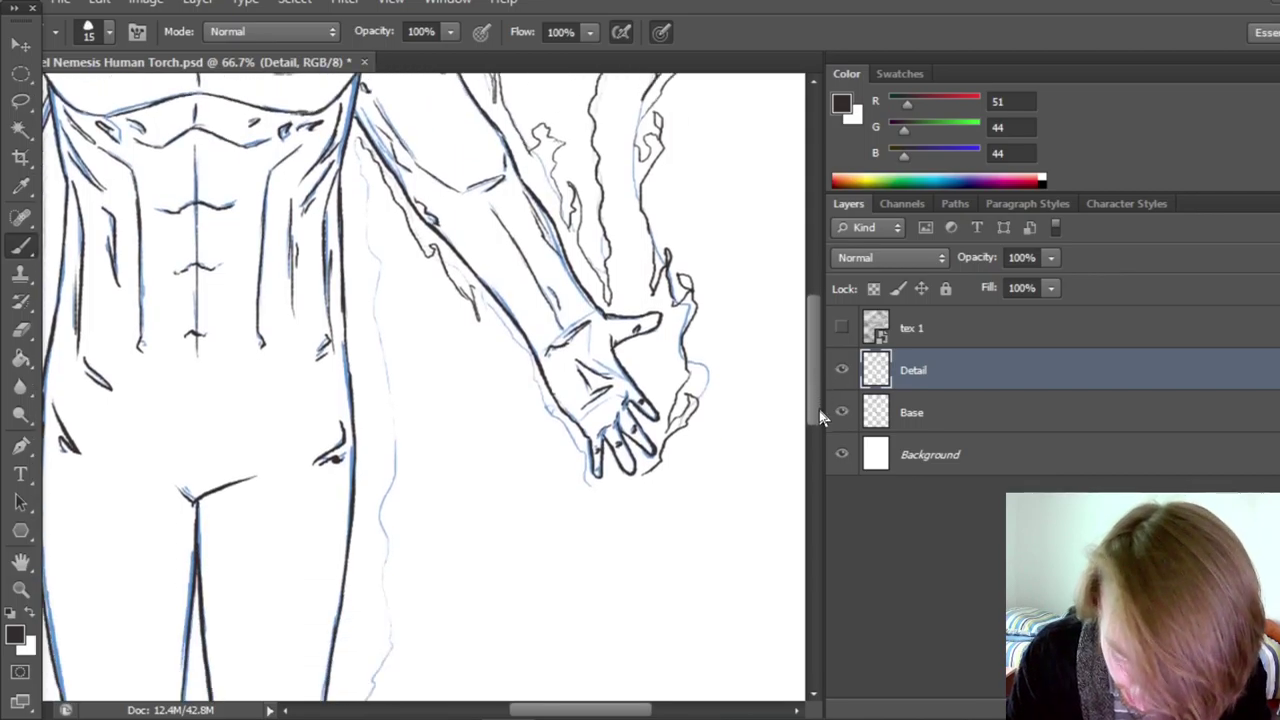
Ink the flames along the underside of the right-hand forearm and around the fingertips, hiding the Base sketch to check.
{"action": "mouse_move", "coordinate": [484, 298]}
{"action": "left_mouse_down"}
{"action": "mouse_move", "coordinate": [542, 395]}
{"action": "mouse_move", "coordinate": [549, 438]}
{"action": "mouse_move", "coordinate": [555, 365]}
{"action": "mouse_move", "coordinate": [567, 466]}
{"action": "mouse_move", "coordinate": [591, 520]}
{"action": "mouse_move", "coordinate": [602, 450]}
{"action": "mouse_move", "coordinate": [604, 484]}
{"action": "mouse_move", "coordinate": [608, 471]}
{"action": "mouse_move", "coordinate": [652, 507]}
{"action": "left_mouse_up"}
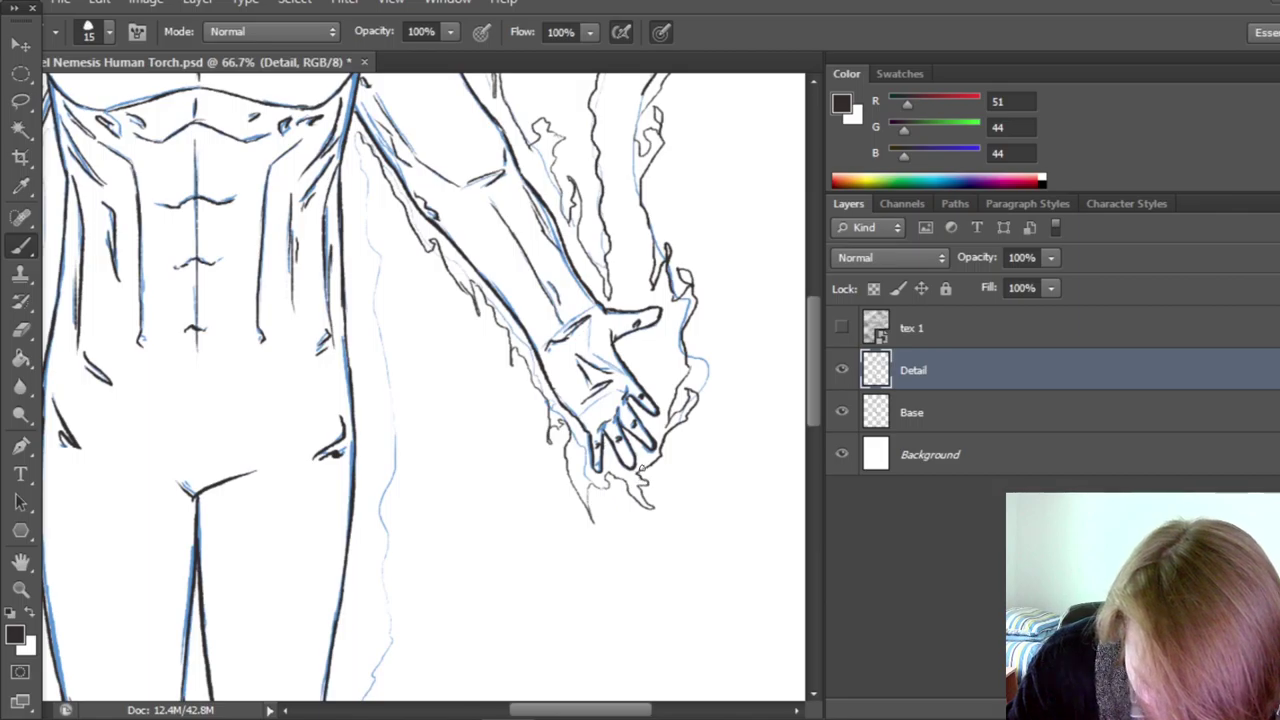
{"action": "left_click", "coordinate": [841, 412]}
{"action": "scroll", "coordinate": [817, 405], "scroll_direction": "up", "scroll_amount": 3}
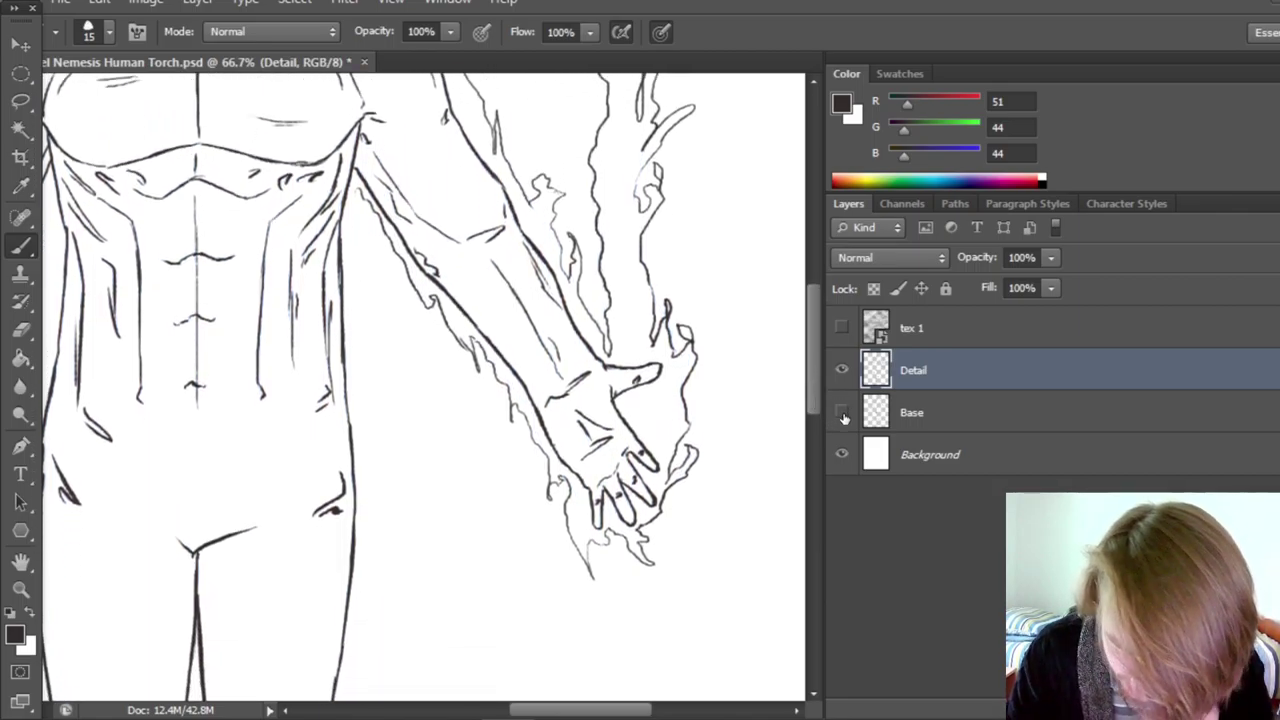
Ink the flame outline from the right-hand armpit down beside the torso and hip over the Base sketch.
{"action": "left_click", "coordinate": [841, 412]}
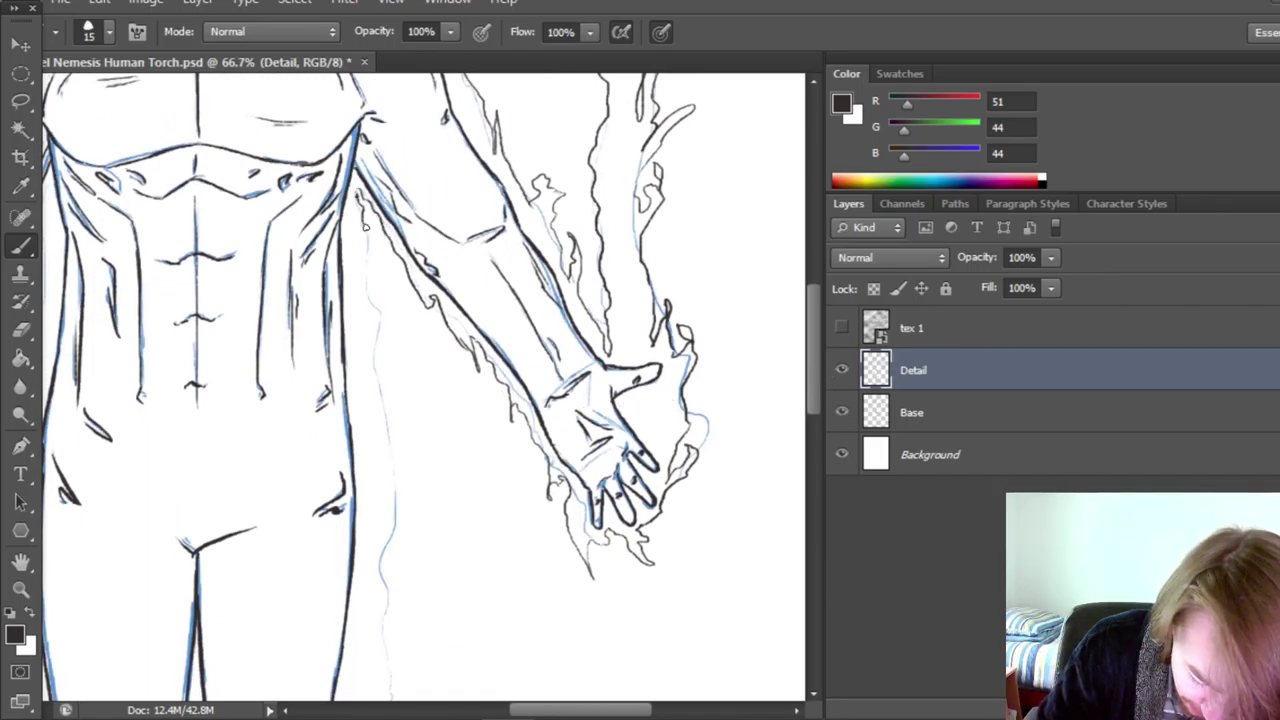
{"action": "left_click", "coordinate": [841, 412]}
{"action": "left_click", "coordinate": [841, 412]}
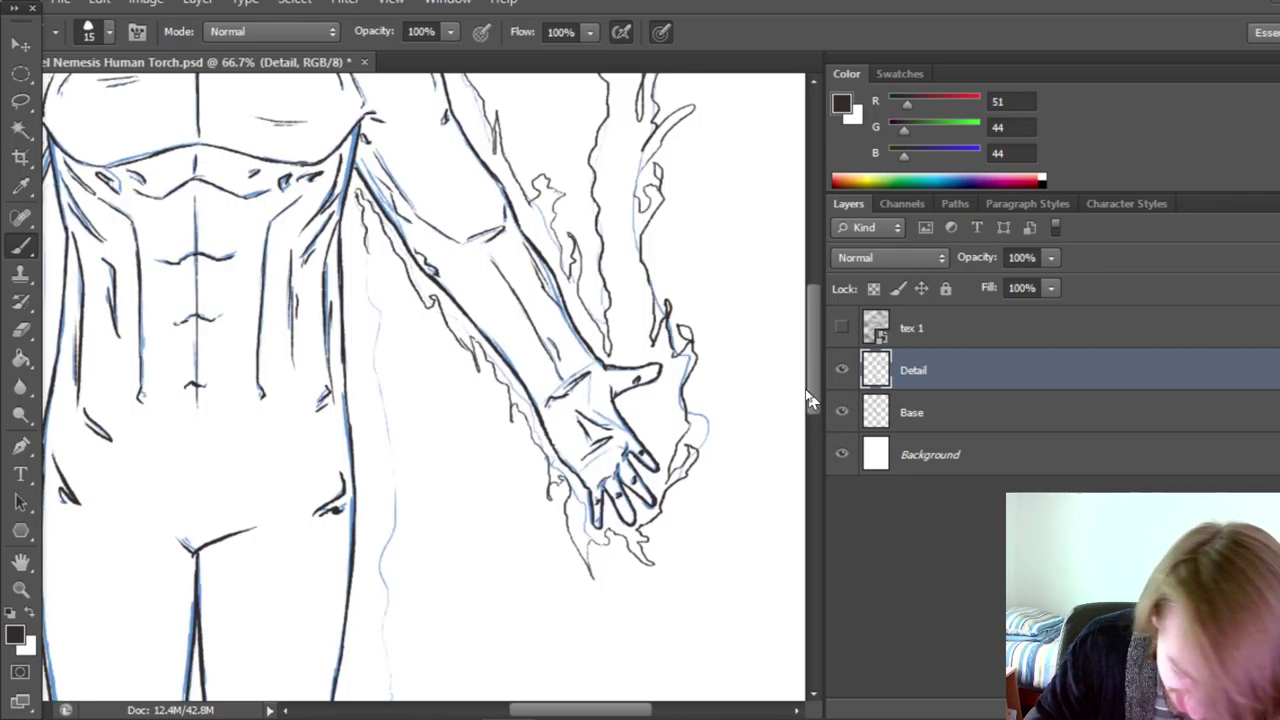
{"action": "mouse_move", "coordinate": [364, 252]}
{"action": "left_mouse_down"}
{"action": "mouse_move", "coordinate": [377, 303]}
{"action": "mouse_move", "coordinate": [377, 280]}
{"action": "mouse_move", "coordinate": [385, 295]}
{"action": "mouse_move", "coordinate": [390, 415]}
{"action": "mouse_move", "coordinate": [415, 421]}
{"action": "mouse_move", "coordinate": [436, 399]}
{"action": "mouse_move", "coordinate": [434, 379]}
{"action": "mouse_move", "coordinate": [374, 657]}
{"action": "left_mouse_up"}
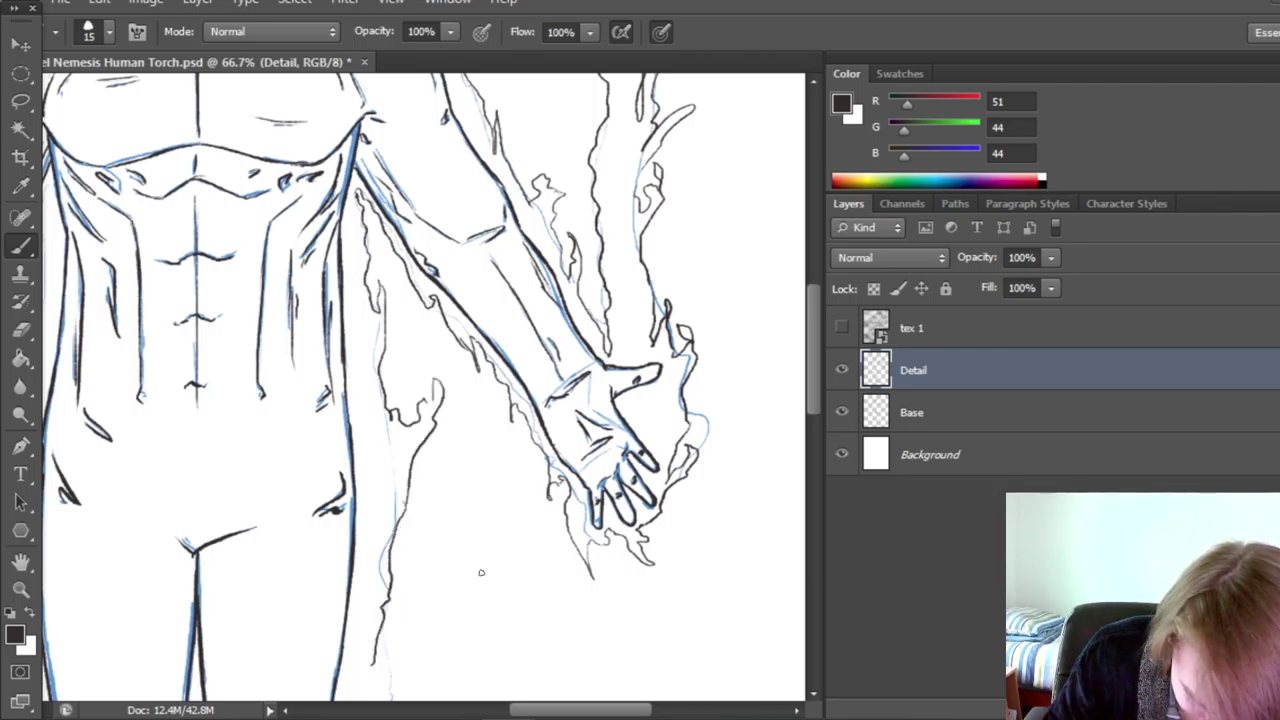
Ink long, narrow flame tongues beside the right-hand thigh down to the knee.
{"action": "scroll", "coordinate": [481, 572], "scroll_direction": "down", "scroll_amount": 5}
{"action": "scroll", "coordinate": [614, 651], "scroll_direction": "left", "scroll_amount": 2}
{"action": "mouse_move", "coordinate": [487, 426]}
{"action": "left_mouse_down"}
{"action": "mouse_move", "coordinate": [459, 481]}
{"action": "mouse_move", "coordinate": [500, 417]}
{"action": "mouse_move", "coordinate": [504, 367]}
{"action": "mouse_move", "coordinate": [514, 384]}
{"action": "mouse_move", "coordinate": [460, 576]}
{"action": "left_mouse_up"}
{"action": "mouse_move", "coordinate": [486, 533]}
{"action": "left_mouse_down"}
{"action": "mouse_move", "coordinate": [458, 580]}
{"action": "mouse_move", "coordinate": [476, 601]}
{"action": "left_mouse_up"}
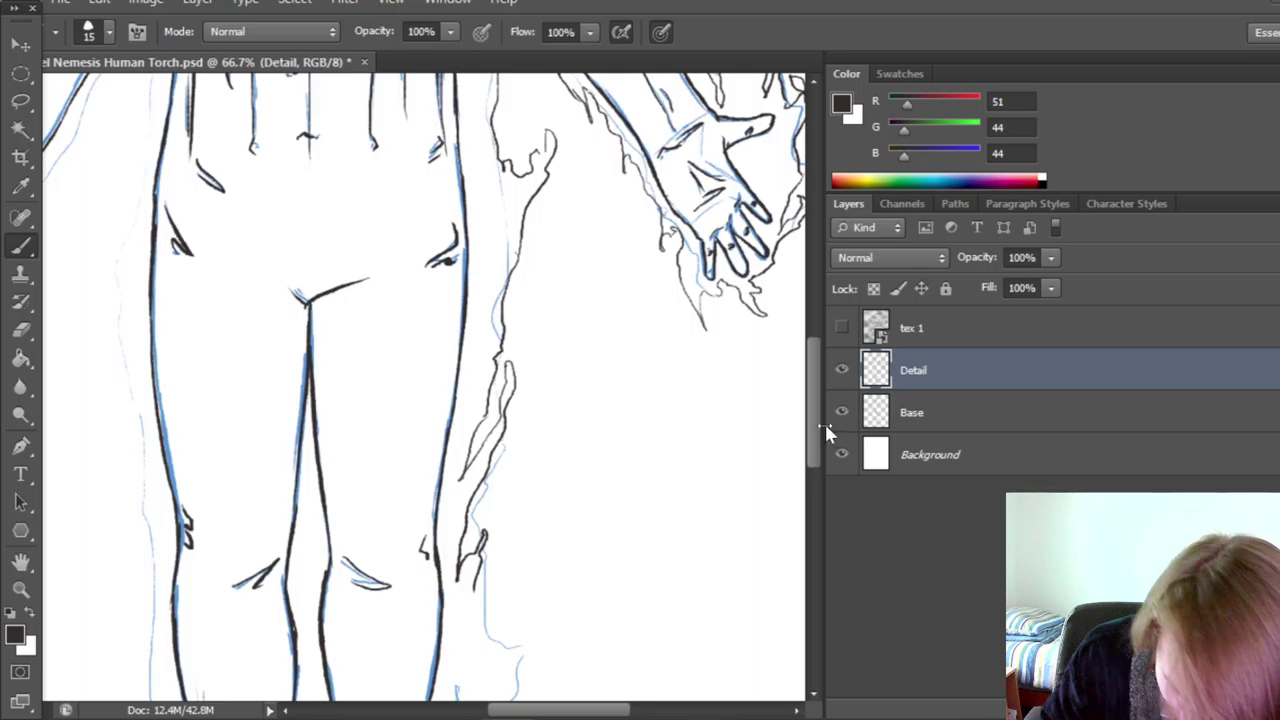
Ink jagged flame tongues beside the right-hand calf from the knee toward the ankle, toggling the Base layer to check.
{"action": "scroll", "coordinate": [690, 486], "scroll_direction": "down", "scroll_amount": 3}
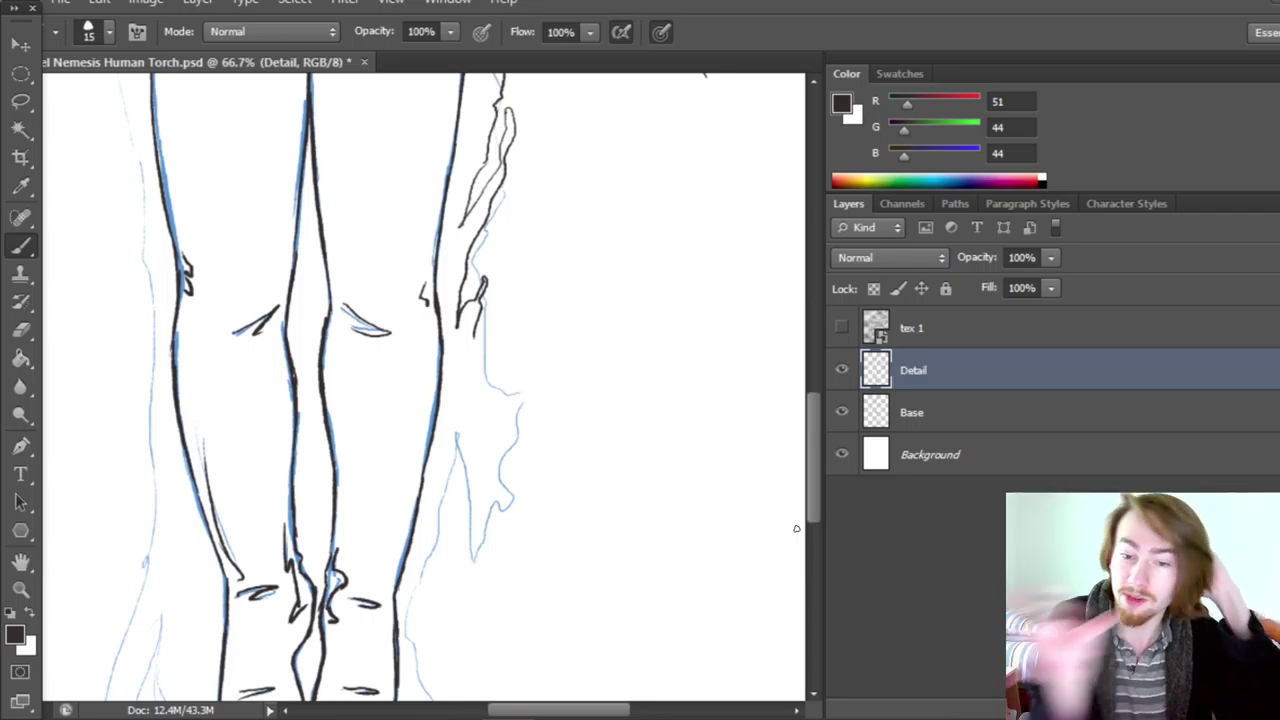
{"action": "left_click_drag", "start_coordinate": [480, 338], "coordinate": [452, 398]}
{"action": "left_click_drag", "start_coordinate": [494, 338], "coordinate": [456, 398]}
{"action": "mouse_move", "coordinate": [492, 310]}
{"action": "left_mouse_down"}
{"action": "mouse_move", "coordinate": [502, 343]}
{"action": "mouse_move", "coordinate": [480, 386]}
{"action": "left_mouse_up"}
{"action": "mouse_move", "coordinate": [488, 376]}
{"action": "left_mouse_down"}
{"action": "mouse_move", "coordinate": [438, 462]}
{"action": "mouse_move", "coordinate": [463, 451]}
{"action": "mouse_move", "coordinate": [491, 493]}
{"action": "mouse_move", "coordinate": [482, 556]}
{"action": "mouse_move", "coordinate": [442, 516]}
{"action": "left_mouse_up"}
{"action": "left_click", "coordinate": [841, 412]}
{"action": "scroll", "coordinate": [812, 450], "scroll_direction": "down", "scroll_amount": 3}
{"action": "left_click", "coordinate": [841, 412]}
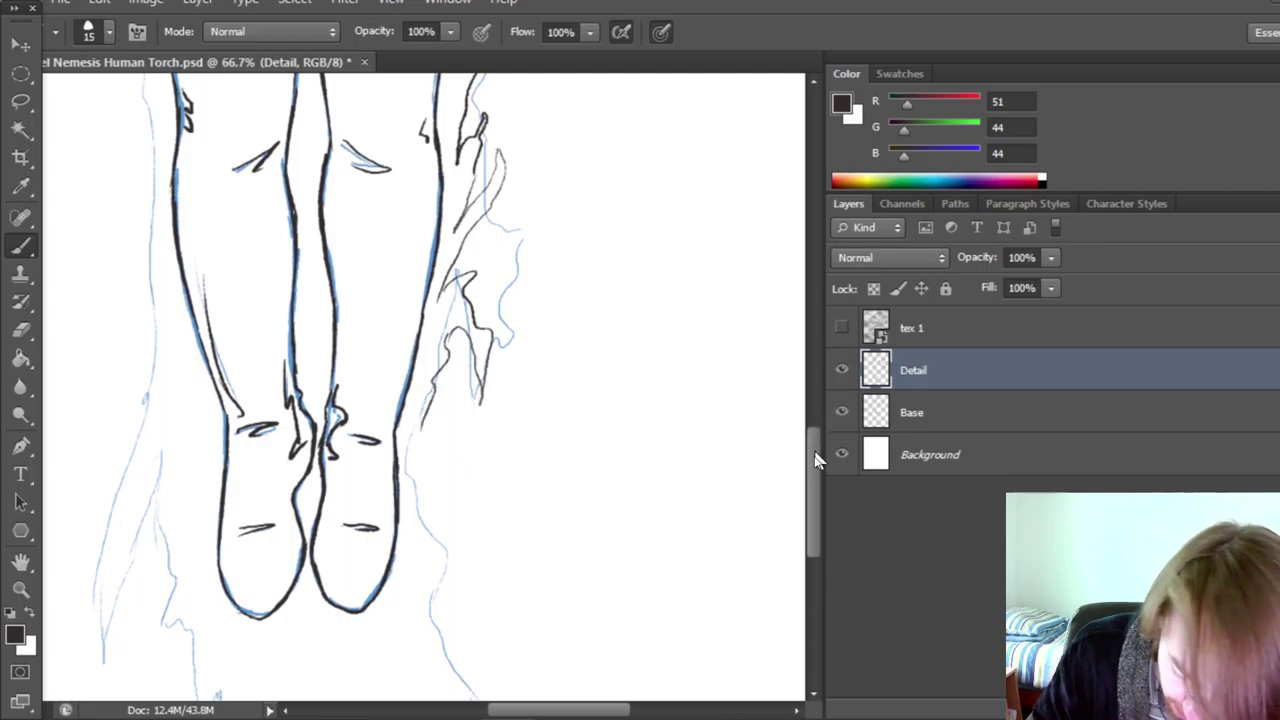
Ink the flames beside the right-hand foot and down to the page's lower edge, checking them without the Base sketch.
{"action": "scroll", "coordinate": [817, 457], "scroll_direction": "down", "scroll_amount": 3}
{"action": "mouse_move", "coordinate": [421, 251]}
{"action": "left_mouse_down"}
{"action": "mouse_move", "coordinate": [467, 389]}
{"action": "mouse_move", "coordinate": [412, 298]}
{"action": "mouse_move", "coordinate": [460, 567]}
{"action": "left_mouse_up"}
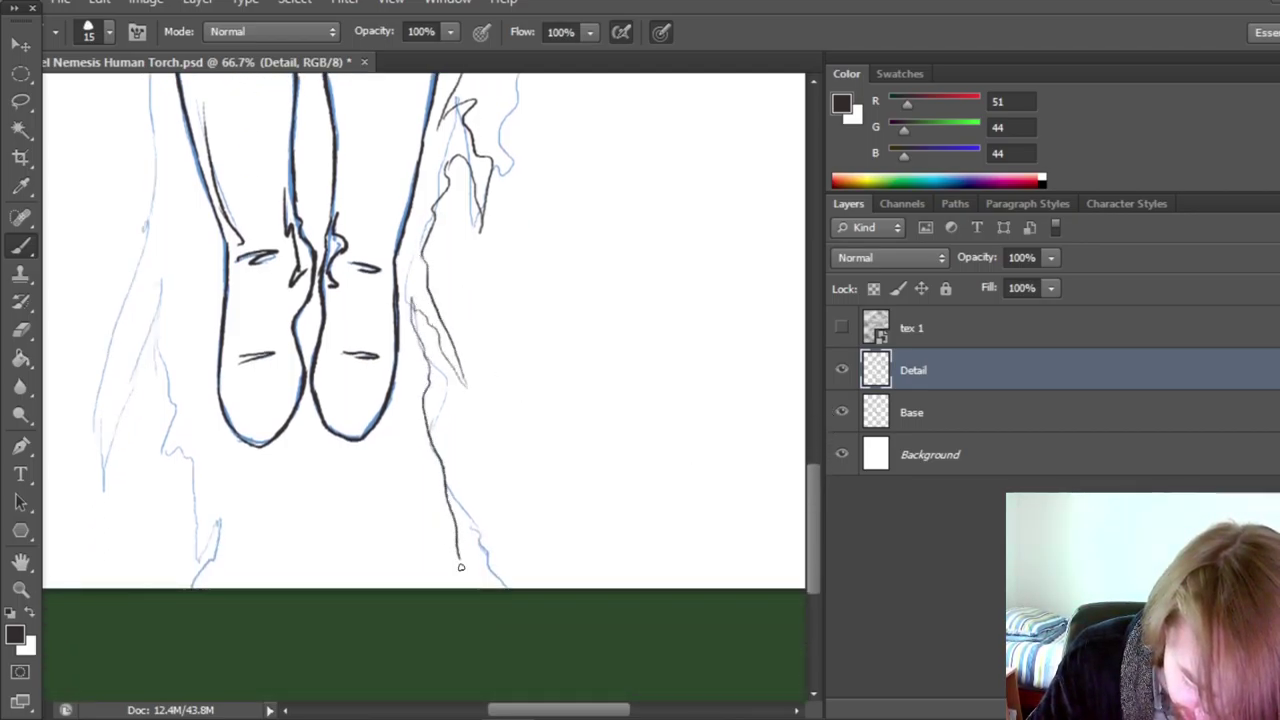
{"action": "left_click", "coordinate": [841, 412]}
{"action": "left_click", "coordinate": [841, 412]}
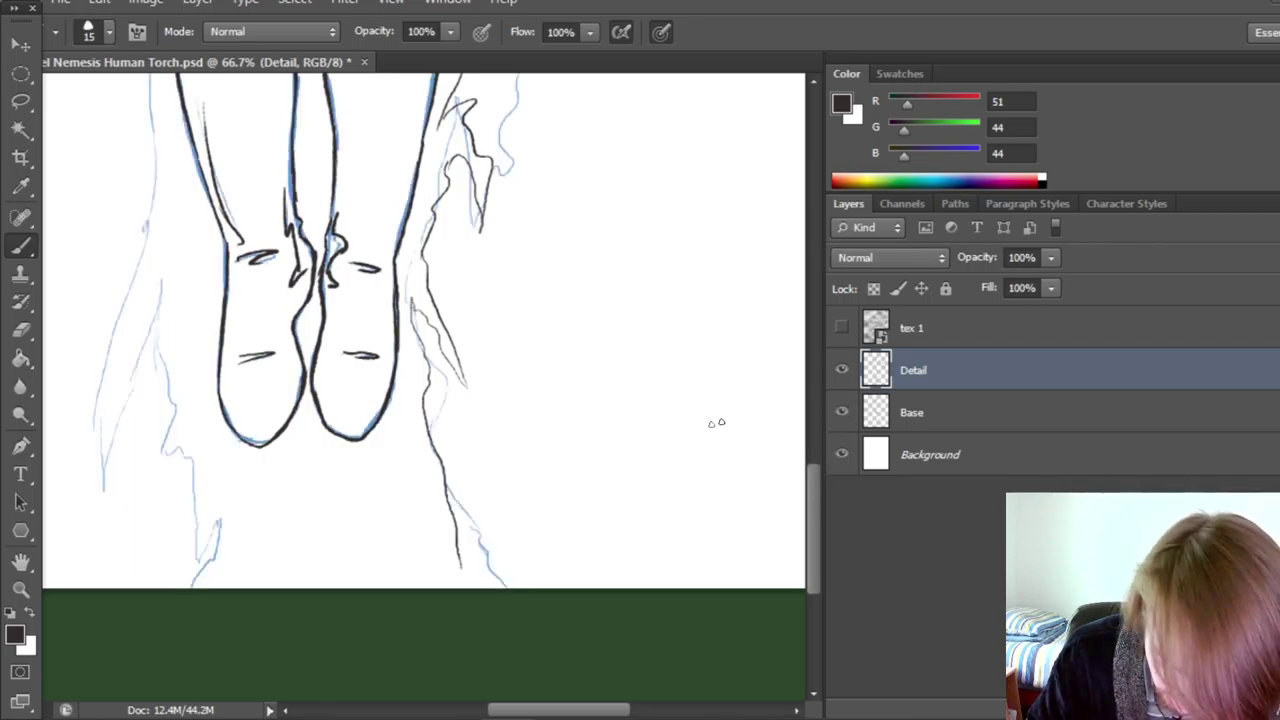
{"action": "left_click_drag", "start_coordinate": [469, 535], "coordinate": [497, 594]}
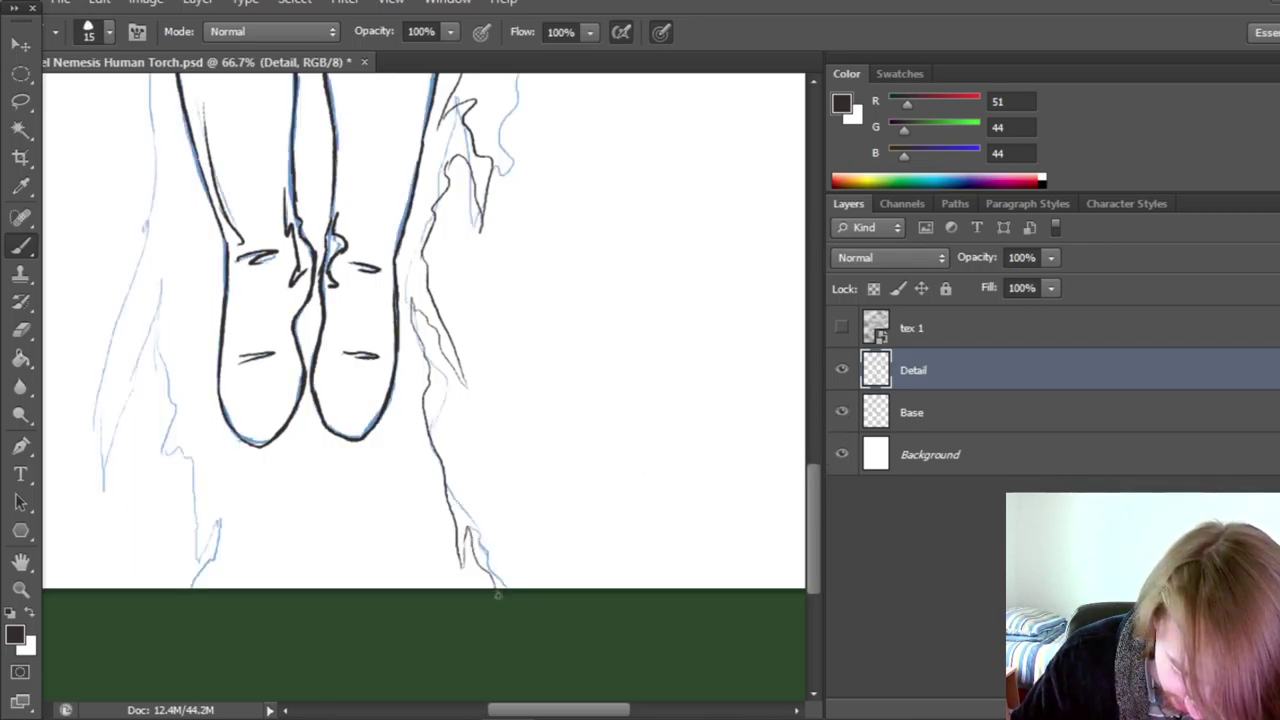
{"action": "left_click", "coordinate": [841, 412]}
Ink the trailing flames below and beside the left-hand foot to the page's lower edge, toggling the Base layer to check.
{"action": "left_click_drag", "start_coordinate": [614, 708], "coordinate": [545, 708]}
{"action": "left_click_drag", "start_coordinate": [814, 457], "coordinate": [812, 485]}
{"action": "left_click", "coordinate": [841, 412]}
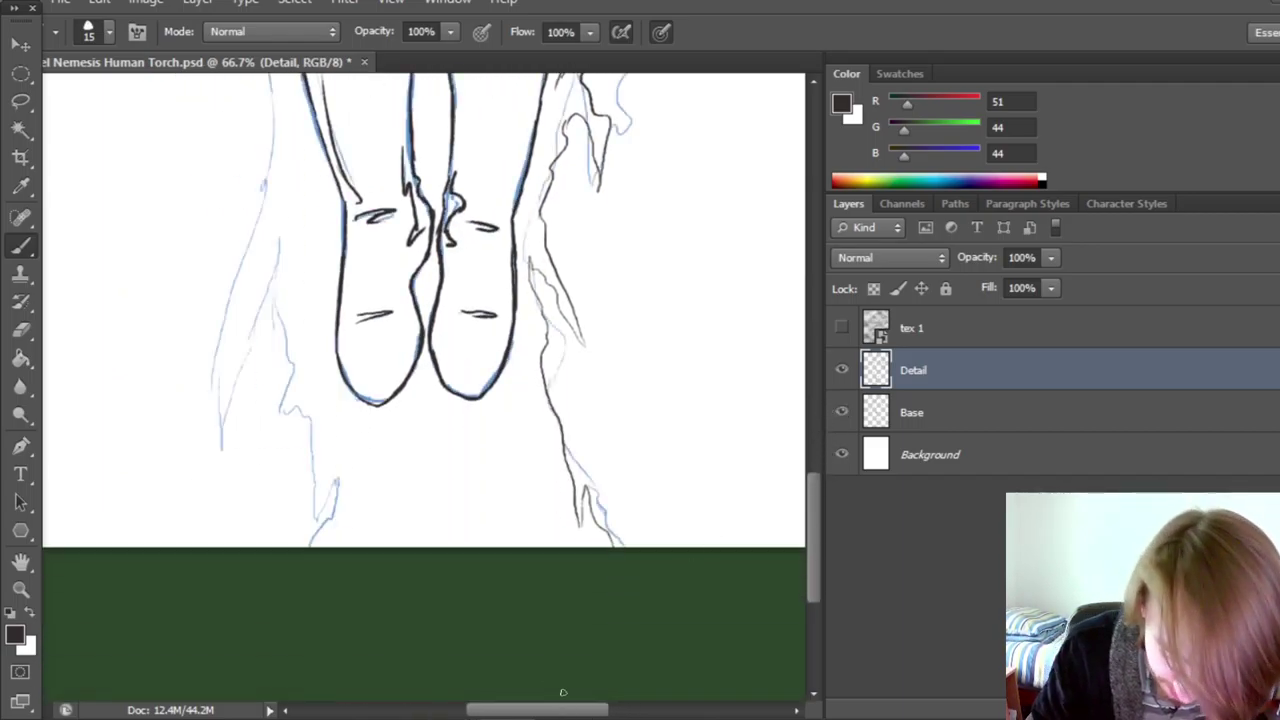
{"action": "left_click_drag", "start_coordinate": [565, 709], "coordinate": [527, 709]}
{"action": "mouse_move", "coordinate": [424, 309]}
{"action": "left_mouse_down"}
{"action": "mouse_move", "coordinate": [379, 491]}
{"action": "mouse_move", "coordinate": [404, 444]}
{"action": "mouse_move", "coordinate": [405, 473]}
{"action": "mouse_move", "coordinate": [375, 539]}
{"action": "mouse_move", "coordinate": [409, 507]}
{"action": "mouse_move", "coordinate": [399, 538]}
{"action": "left_mouse_up"}
{"action": "left_click", "coordinate": [841, 412]}
{"action": "scroll", "coordinate": [818, 455], "scroll_direction": "up", "scroll_amount": 4}
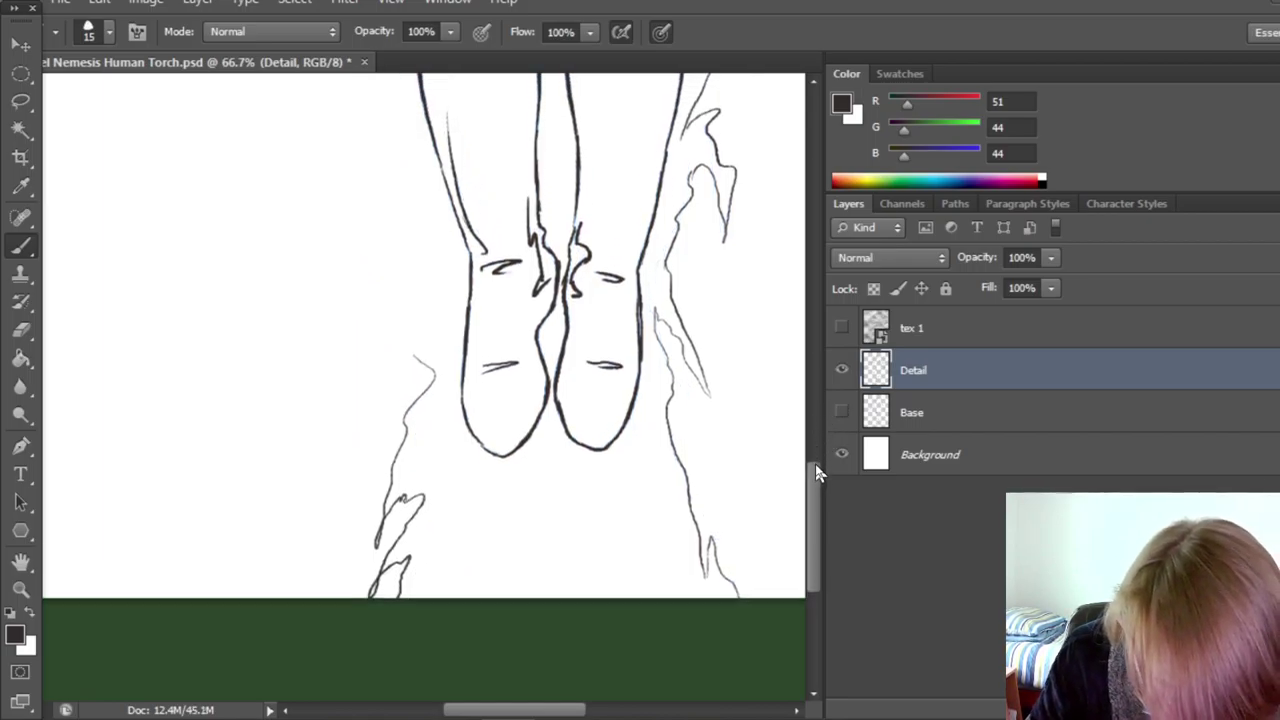
Ink the flame outline upward from the left-hand foot past the ankle to the calf, toggling the Base layer.
{"action": "left_click", "coordinate": [843, 414]}
{"action": "mouse_move", "coordinate": [409, 475]}
{"action": "left_mouse_down"}
{"action": "mouse_move", "coordinate": [411, 404]}
{"action": "mouse_move", "coordinate": [353, 562]}
{"action": "mouse_move", "coordinate": [354, 522]}
{"action": "mouse_move", "coordinate": [376, 492]}
{"action": "mouse_move", "coordinate": [359, 478]}
{"action": "mouse_move", "coordinate": [387, 390]}
{"action": "left_mouse_up"}
{"action": "scroll", "coordinate": [790, 440], "scroll_direction": "up", "scroll_amount": 3}
{"action": "left_click", "coordinate": [841, 412]}
{"action": "mouse_move", "coordinate": [382, 523]}
{"action": "left_mouse_down"}
{"action": "mouse_move", "coordinate": [346, 504]}
{"action": "mouse_move", "coordinate": [392, 448]}
{"action": "mouse_move", "coordinate": [390, 357]}
{"action": "left_mouse_up"}
{"action": "left_click", "coordinate": [841, 412]}
{"action": "scroll", "coordinate": [818, 460], "scroll_direction": "up", "scroll_amount": 3}
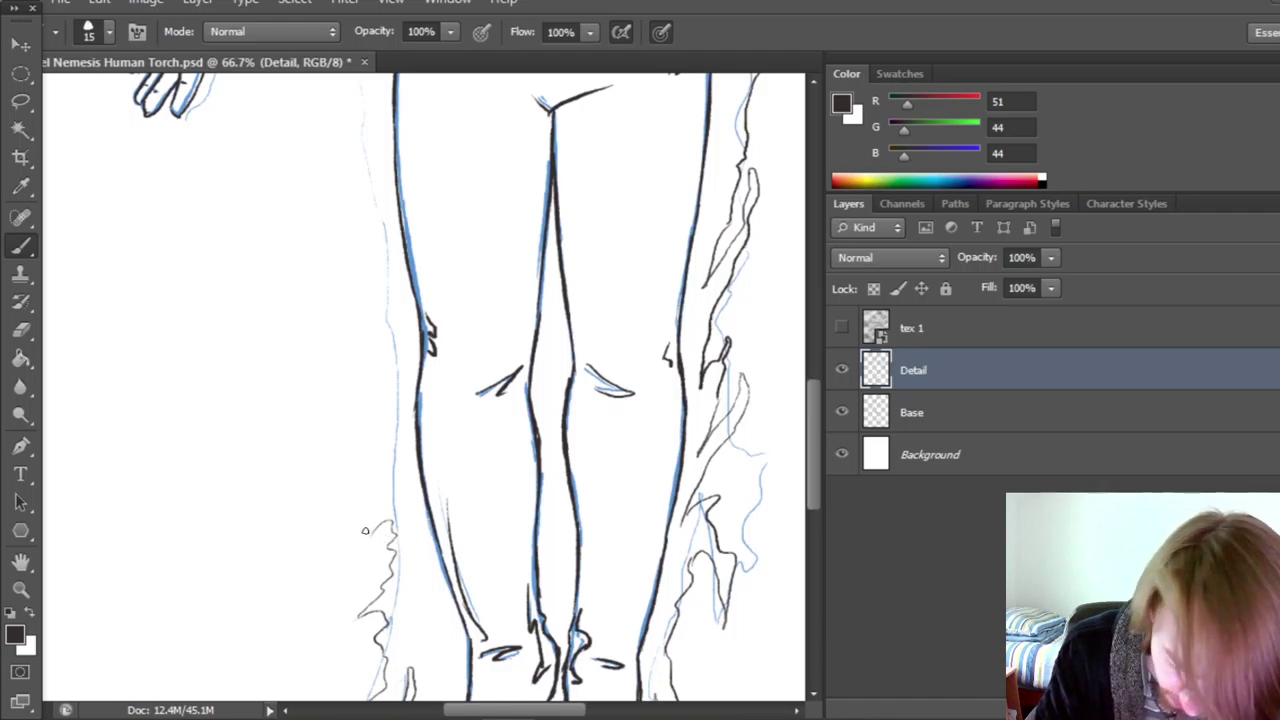
Ink the flame tongues beside the left-hand calf and knee, comparing them with the Base sketch on and off.
{"action": "mouse_move", "coordinate": [366, 533]}
{"action": "left_mouse_down"}
{"action": "mouse_move", "coordinate": [395, 468]}
{"action": "mouse_move", "coordinate": [383, 457]}
{"action": "mouse_move", "coordinate": [354, 492]}
{"action": "mouse_move", "coordinate": [381, 408]}
{"action": "left_mouse_up"}
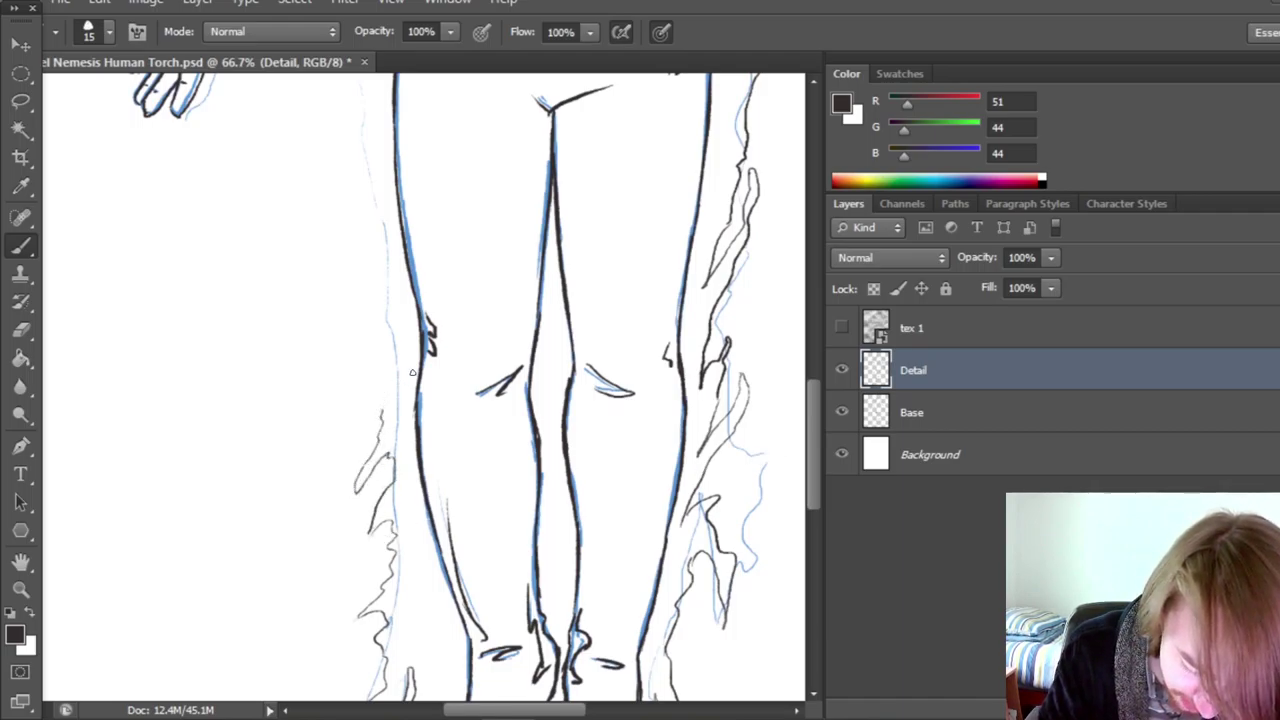
{"action": "scroll", "coordinate": [822, 466], "scroll_direction": "up", "scroll_amount": 4}
{"action": "left_click", "coordinate": [841, 412]}
{"action": "left_click", "coordinate": [842, 412]}
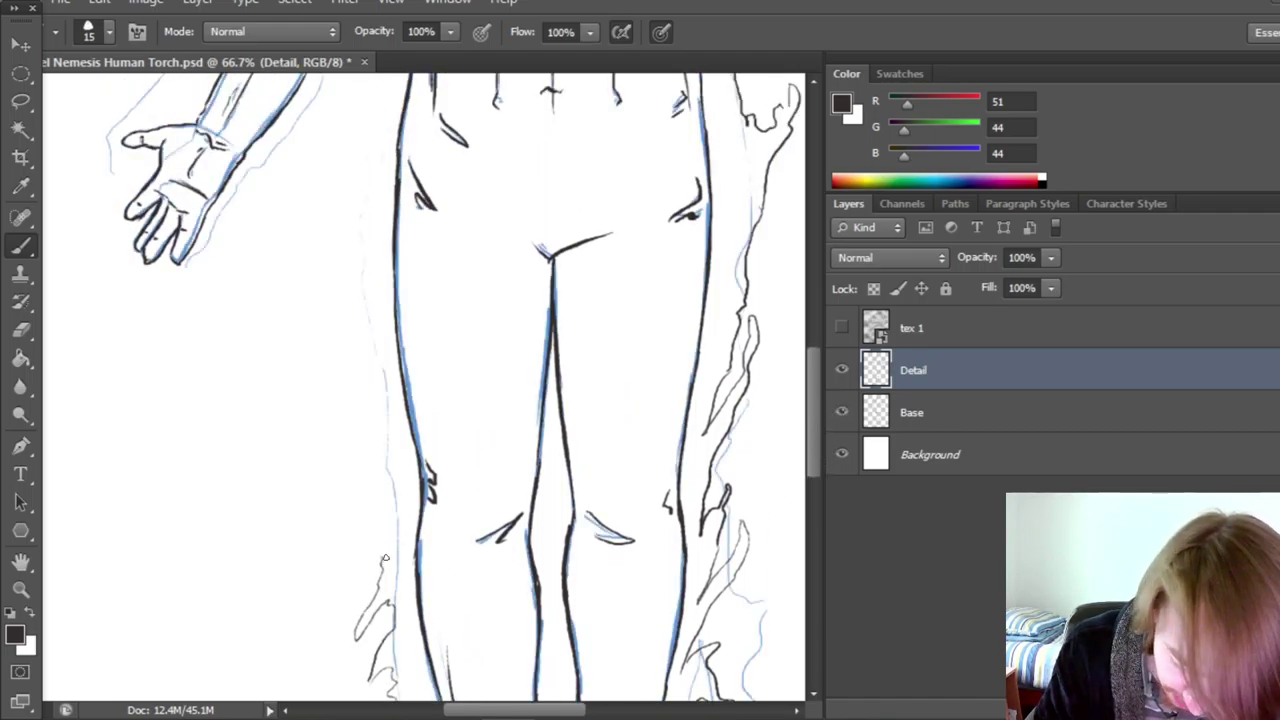
{"action": "mouse_move", "coordinate": [385, 558]}
{"action": "left_mouse_down"}
{"action": "mouse_move", "coordinate": [396, 440]}
{"action": "mouse_move", "coordinate": [356, 482]}
{"action": "mouse_move", "coordinate": [366, 389]}
{"action": "left_mouse_up"}
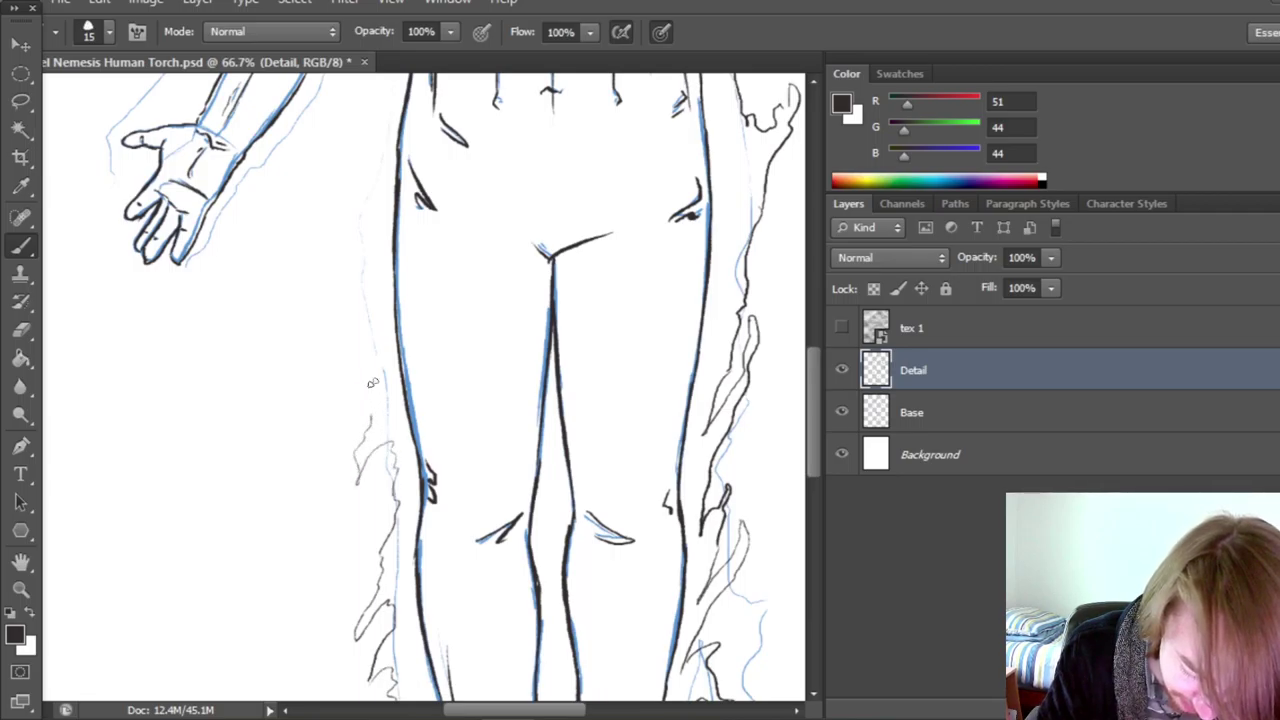
Ink the wavy flame edge with side tongues beside the left-hand thigh up to the hip.
{"action": "scroll", "coordinate": [822, 460], "scroll_direction": "up", "scroll_amount": 3}
{"action": "left_click", "coordinate": [841, 412]}
{"action": "left_click", "coordinate": [841, 412]}
{"action": "mouse_move", "coordinate": [371, 548]}
{"action": "left_mouse_down"}
{"action": "mouse_move", "coordinate": [374, 454]}
{"action": "mouse_move", "coordinate": [348, 498]}
{"action": "mouse_move", "coordinate": [354, 383]}
{"action": "mouse_move", "coordinate": [329, 386]}
{"action": "mouse_move", "coordinate": [368, 338]}
{"action": "mouse_move", "coordinate": [354, 270]}
{"action": "left_mouse_up"}
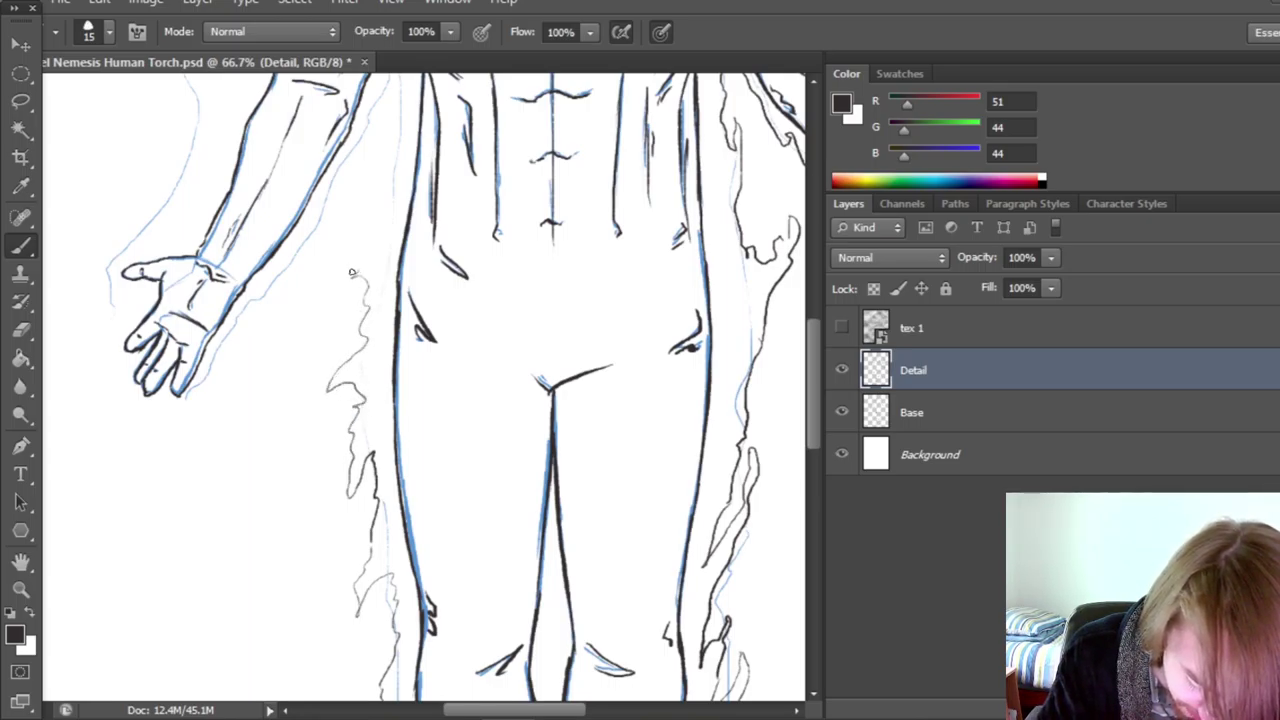
Ink the flames from the left-hand hip up to the armpit and back down along the arm's underside.
{"action": "scroll", "coordinate": [823, 423], "scroll_direction": "up", "scroll_amount": 4}
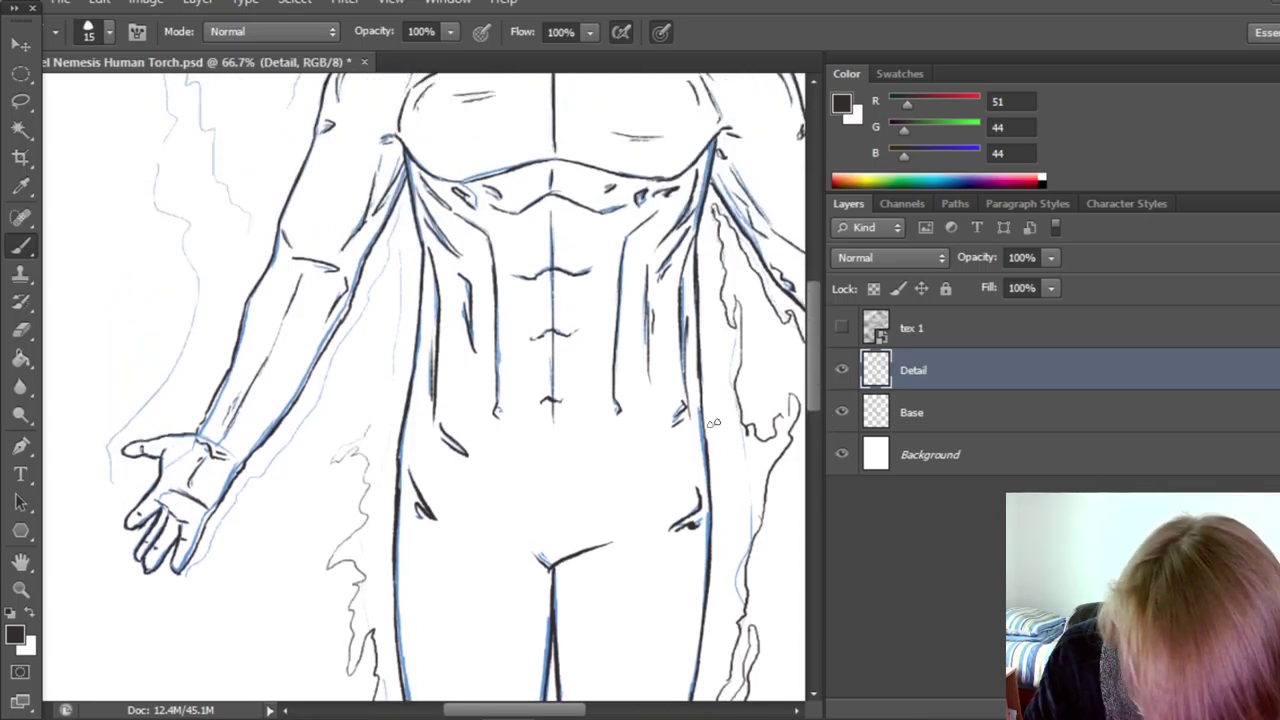
{"action": "mouse_move", "coordinate": [372, 423]}
{"action": "left_mouse_down"}
{"action": "mouse_move", "coordinate": [378, 356]}
{"action": "mouse_move", "coordinate": [361, 350]}
{"action": "mouse_move", "coordinate": [353, 366]}
{"action": "mouse_move", "coordinate": [363, 329]}
{"action": "mouse_move", "coordinate": [391, 303]}
{"action": "left_mouse_up"}
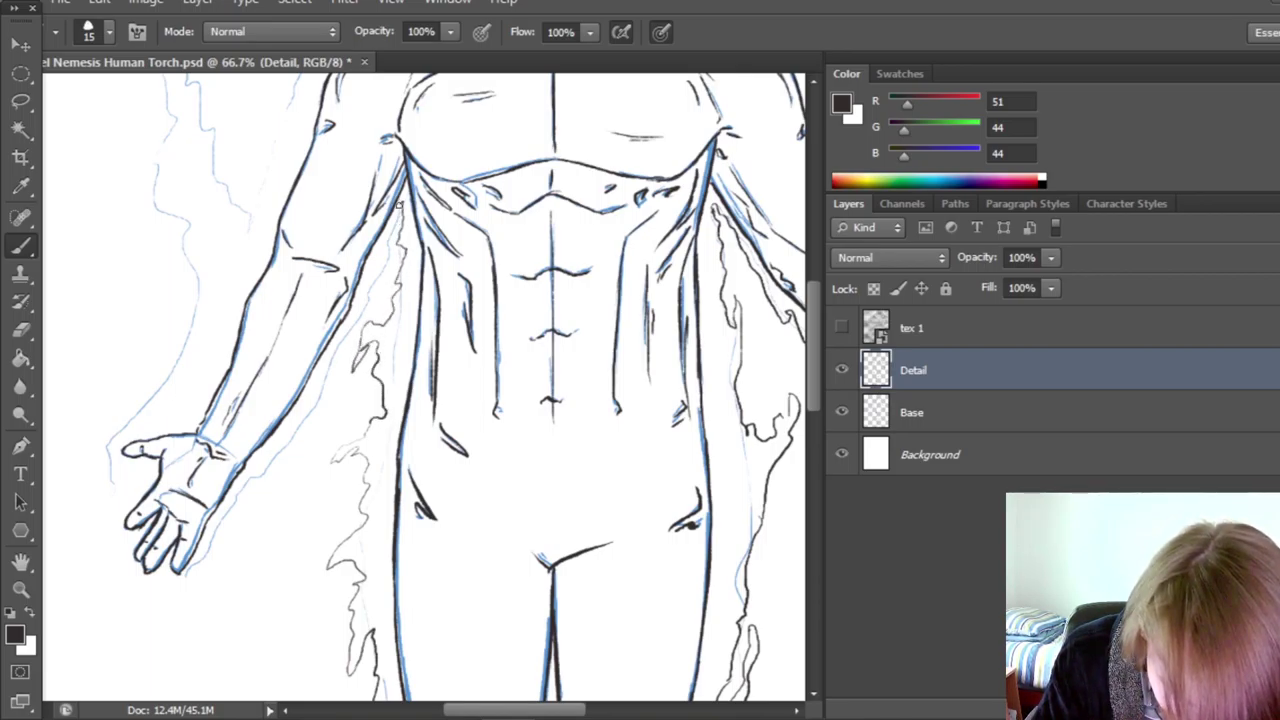
{"action": "left_click_drag", "start_coordinate": [398, 205], "coordinate": [338, 378]}
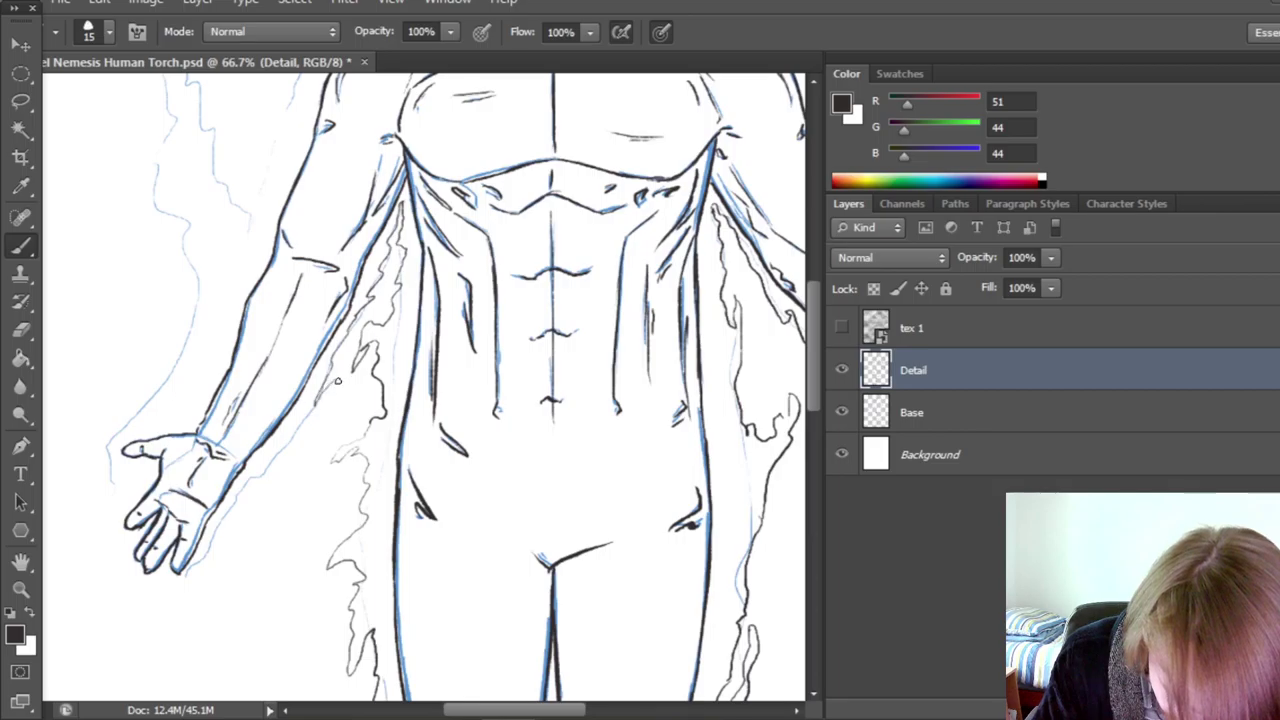
Fit the whole drawing on screen with the Base sketch hidden and save the document.
{"action": "scroll", "coordinate": [338, 378], "scroll_direction": "right", "scroll_amount": 5}
{"action": "scroll", "coordinate": [338, 378], "scroll_direction": "up", "scroll_amount": 6}
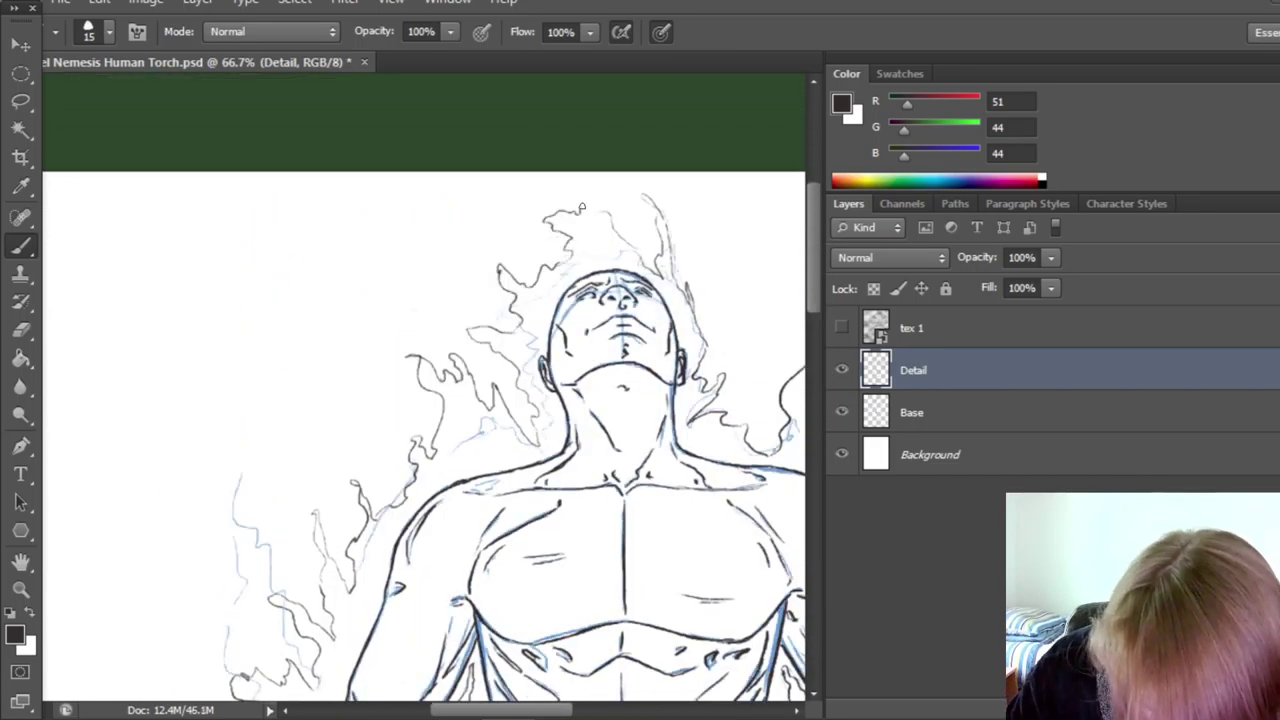
{"action": "key", "text": "z"}
{"action": "left_click", "coordinate": [649, 31]}
{"action": "key", "text": "ctrl+s"}
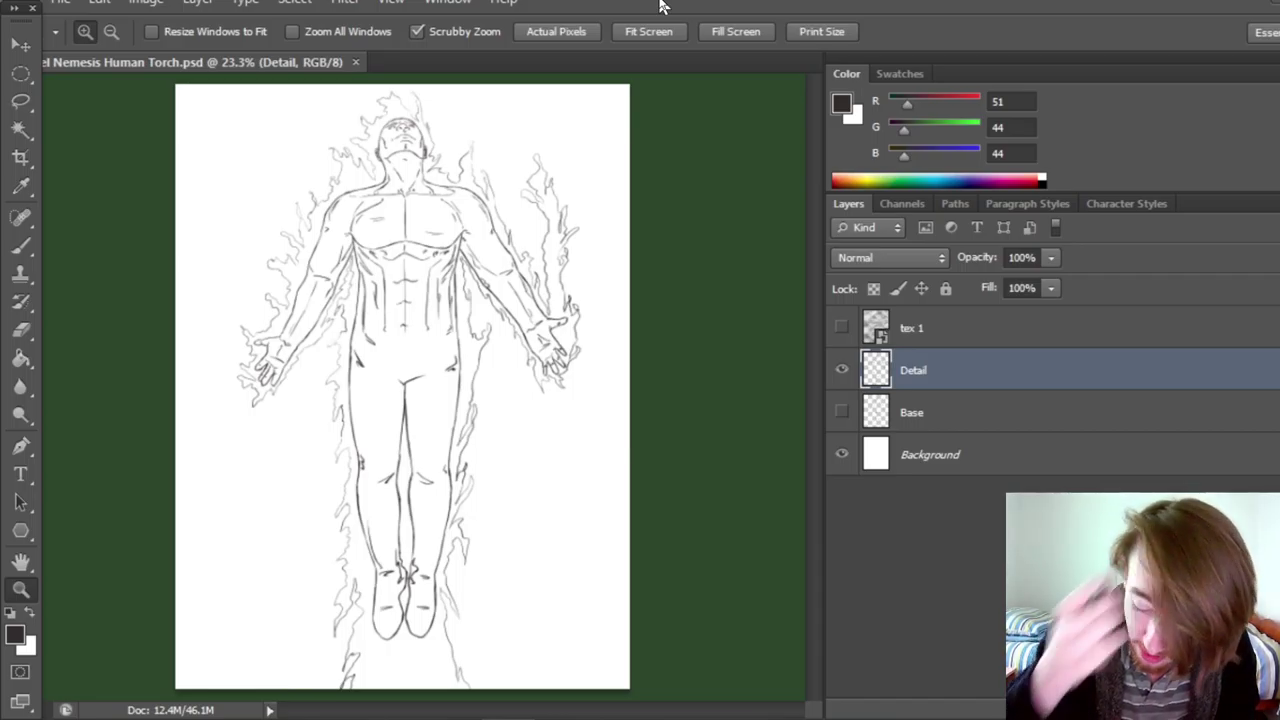
Create a layer group named "colour" between the Detail and Base layers.
{"action": "key", "text": "ctrl+g"}
{"action": "left_click_drag", "start_coordinate": [925, 365], "coordinate": [925, 400]}
{"action": "double_click", "coordinate": [925, 403]}
{"action": "type", "text": "colour"}
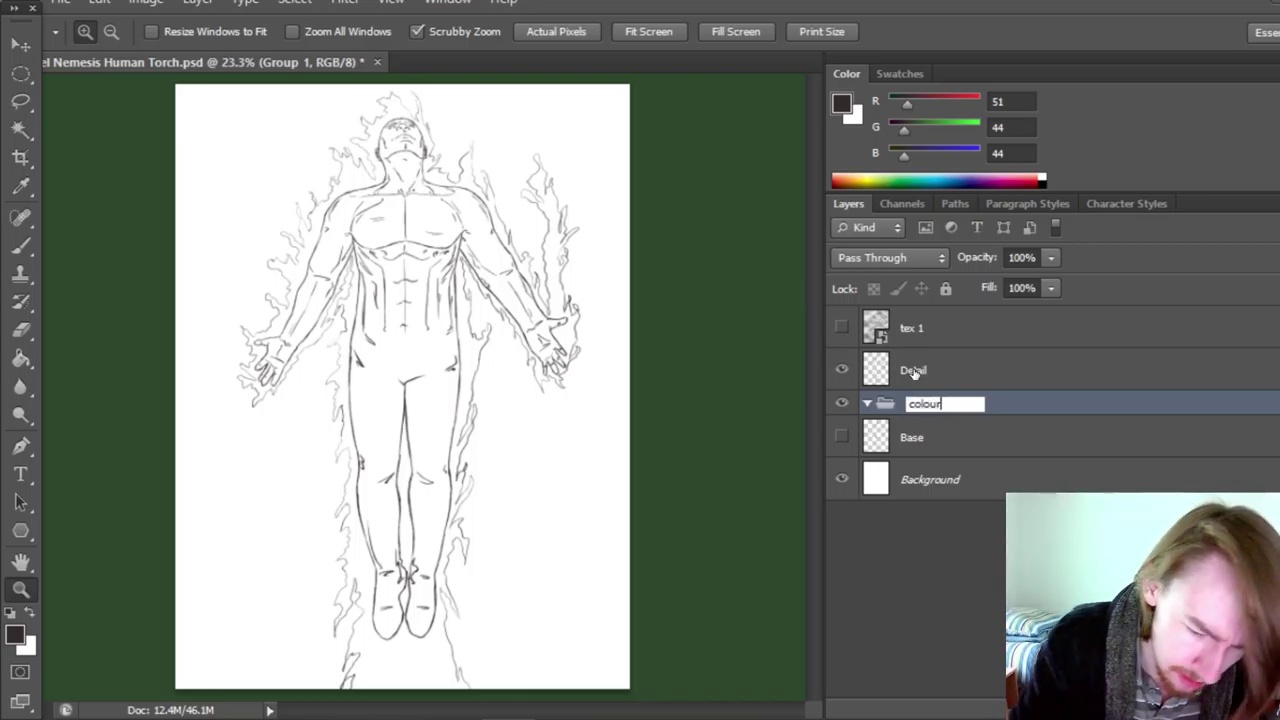
{"action": "key", "text": "Return"}
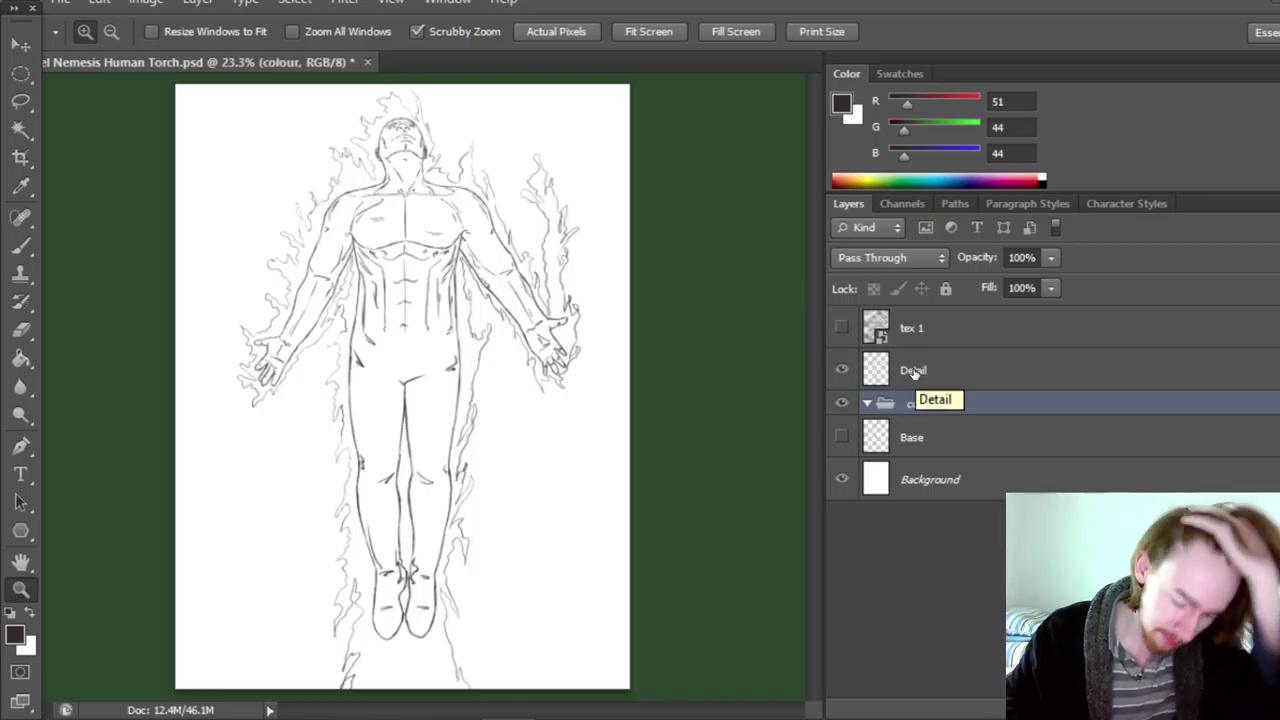
Add a new layer inside the colour group and name it "Orange", leaving its layer style at the defaults.
{"action": "key", "text": "ctrl+shift+alt+n"}
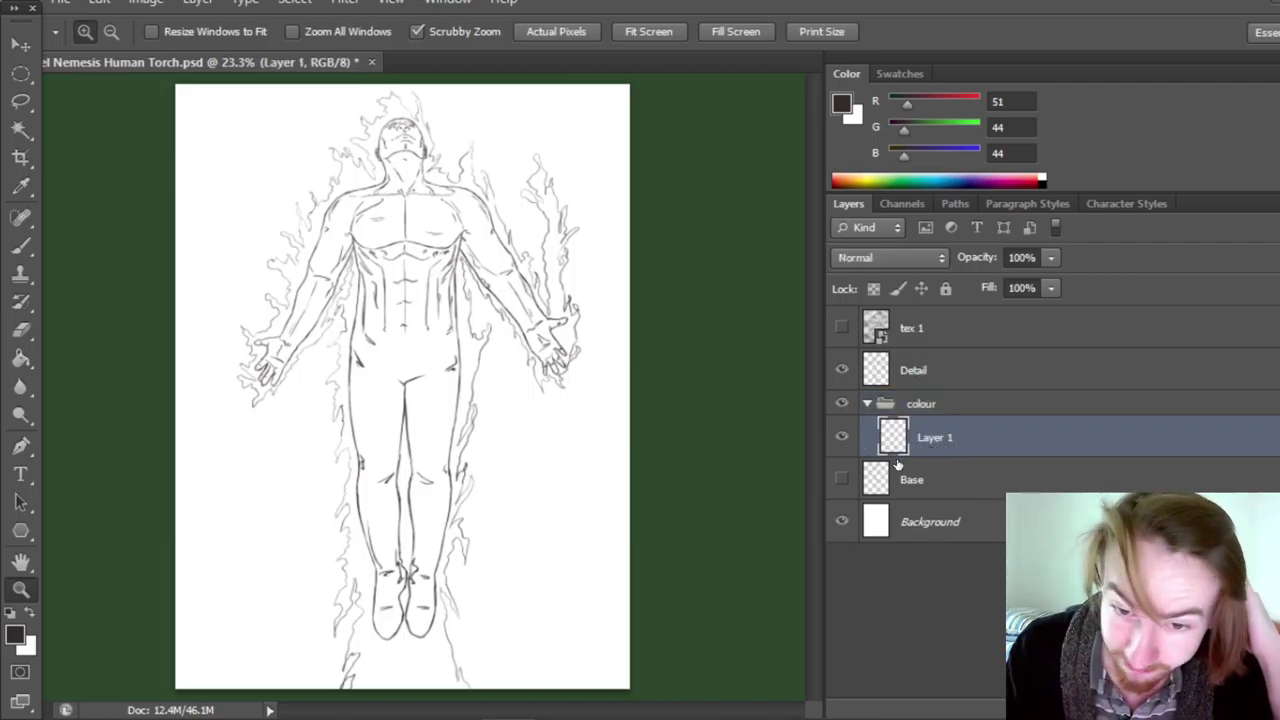
{"action": "double_click", "coordinate": [942, 438]}
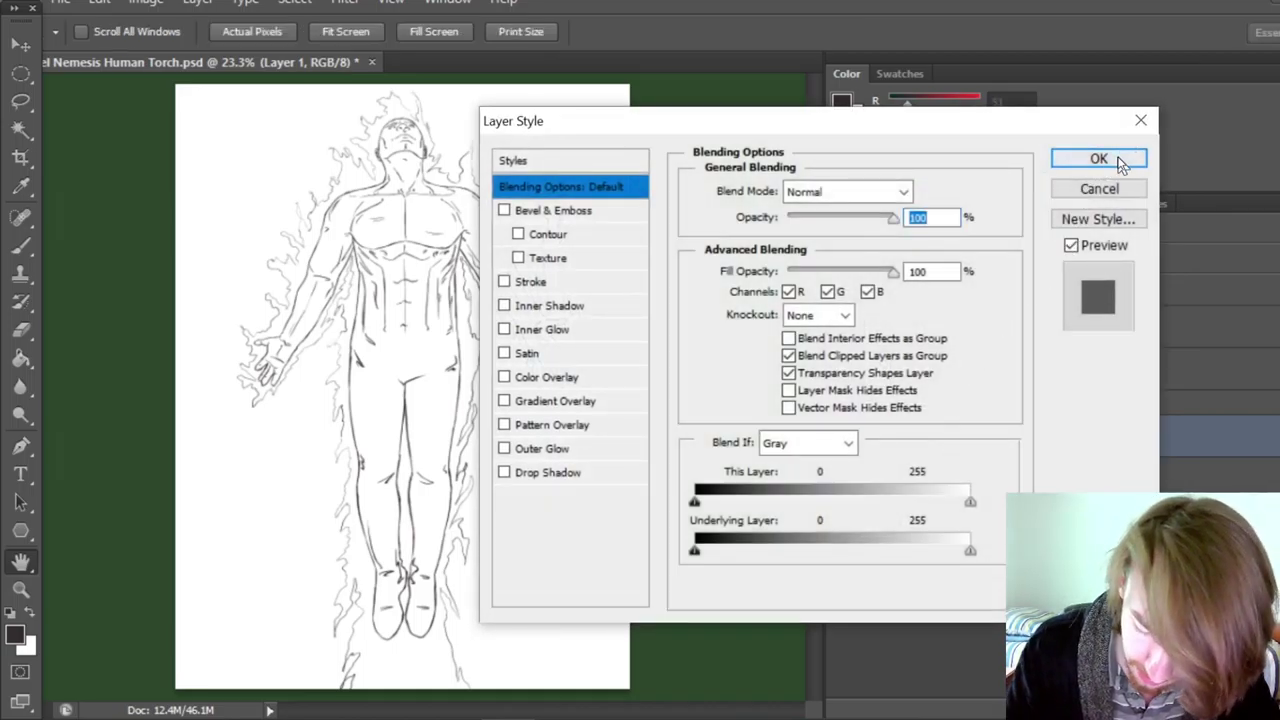
{"action": "left_click", "coordinate": [1098, 160]}
{"action": "double_click", "coordinate": [937, 437]}
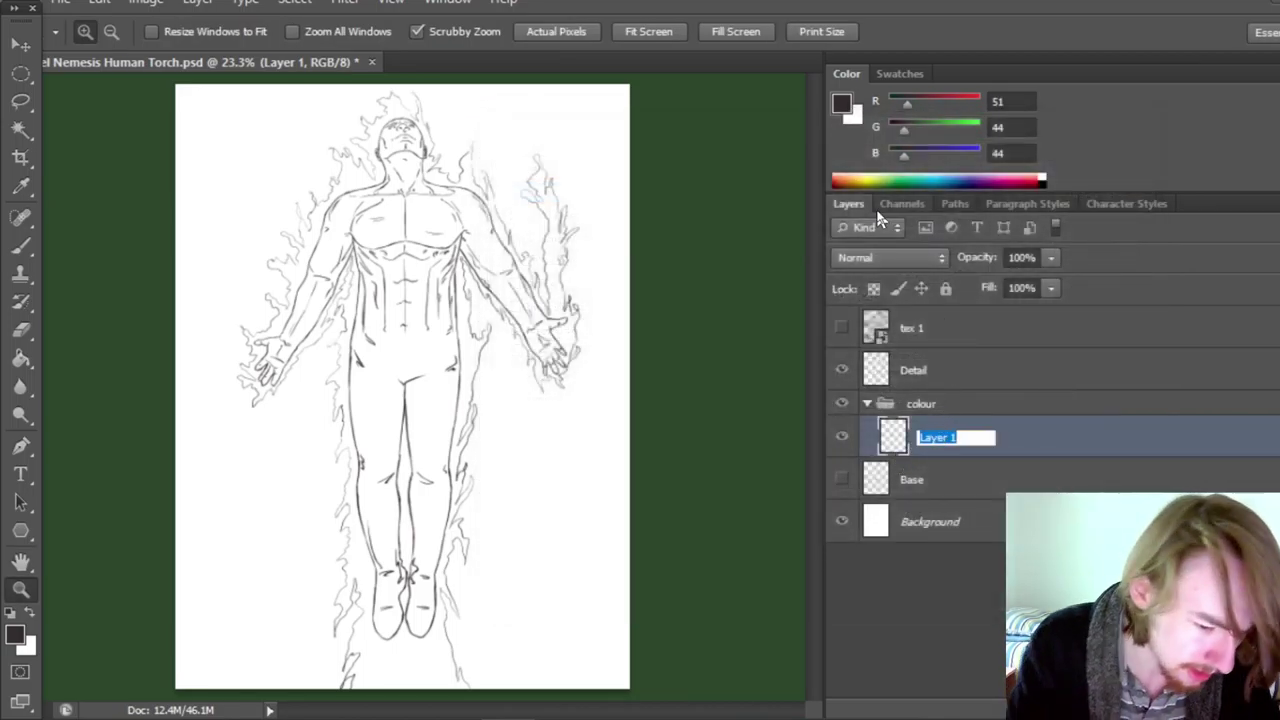
{"action": "type", "text": "C"}
{"action": "type", "text": "rang"}
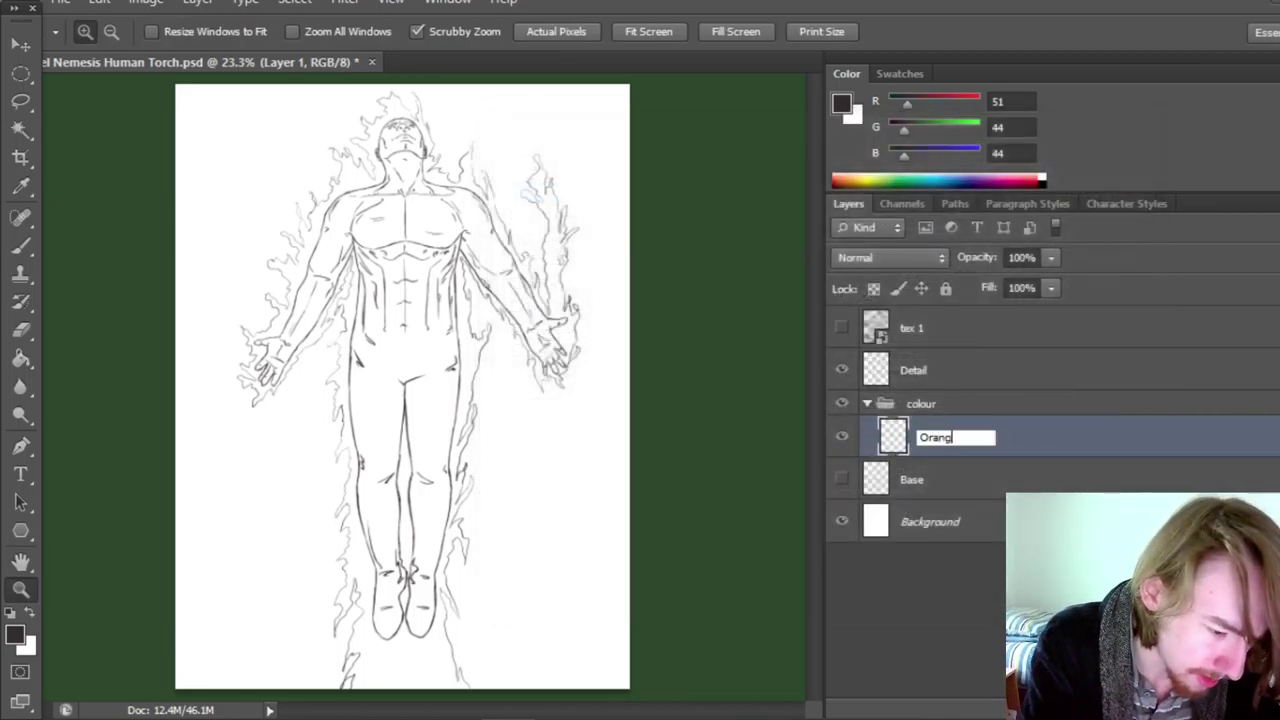
{"action": "type", "text": "e"}
{"action": "key", "text": "Return"}
Set the foreground colour to a light orange, #f1ad6a.
{"action": "left_click", "coordinate": [31, 613]}
{"action": "left_click", "coordinate": [15, 633]}
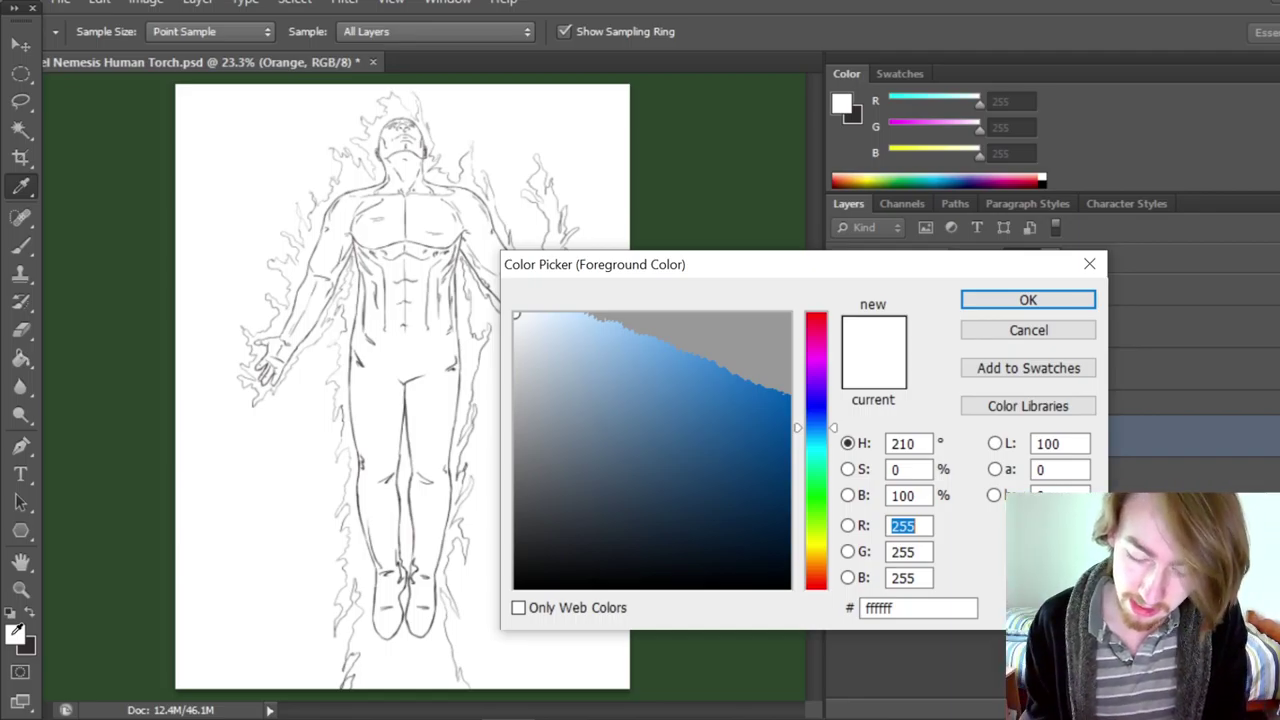
{"action": "left_click_drag", "start_coordinate": [826, 430], "coordinate": [829, 567]}
{"action": "left_click", "coordinate": [657, 327]}
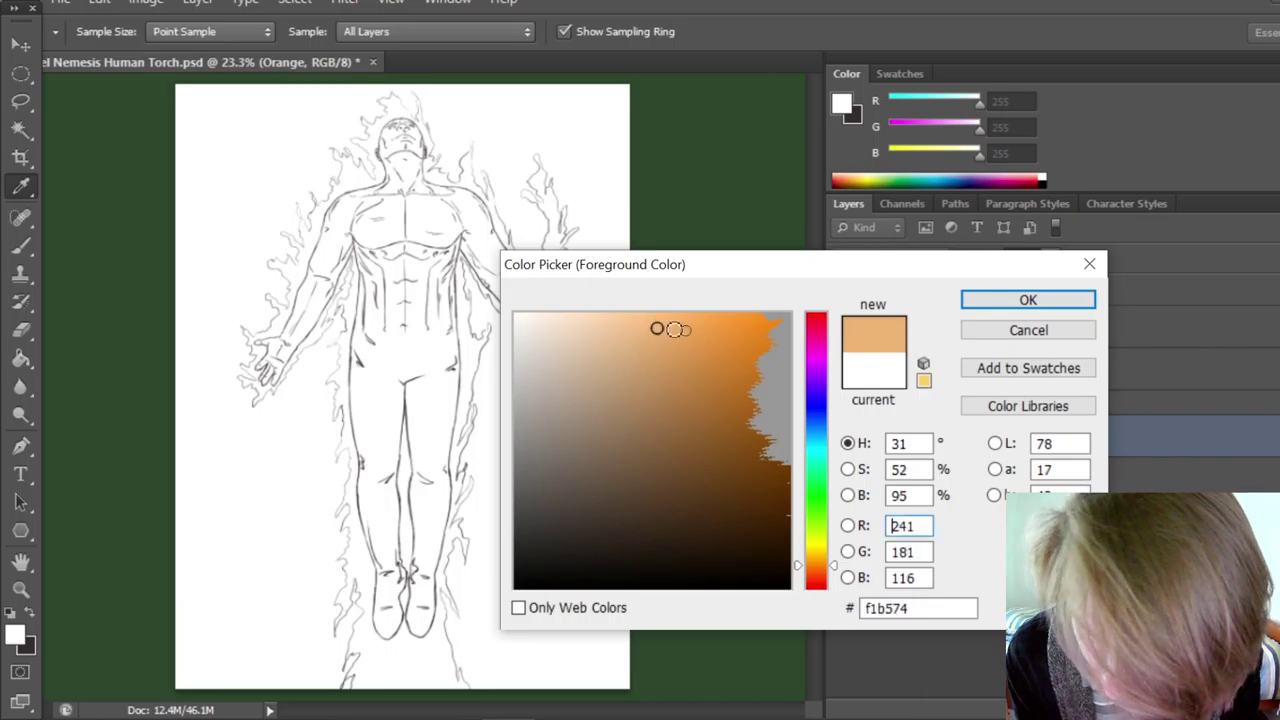
{"action": "left_click", "coordinate": [674, 343]}
{"action": "mouse_move", "coordinate": [674, 343]}
{"action": "left_mouse_down"}
{"action": "mouse_move", "coordinate": [663, 357]}
{"action": "mouse_move", "coordinate": [669, 329]}
{"action": "left_mouse_up"}
{"action": "left_click", "coordinate": [818, 577]}
{"action": "left_click", "coordinate": [818, 578]}
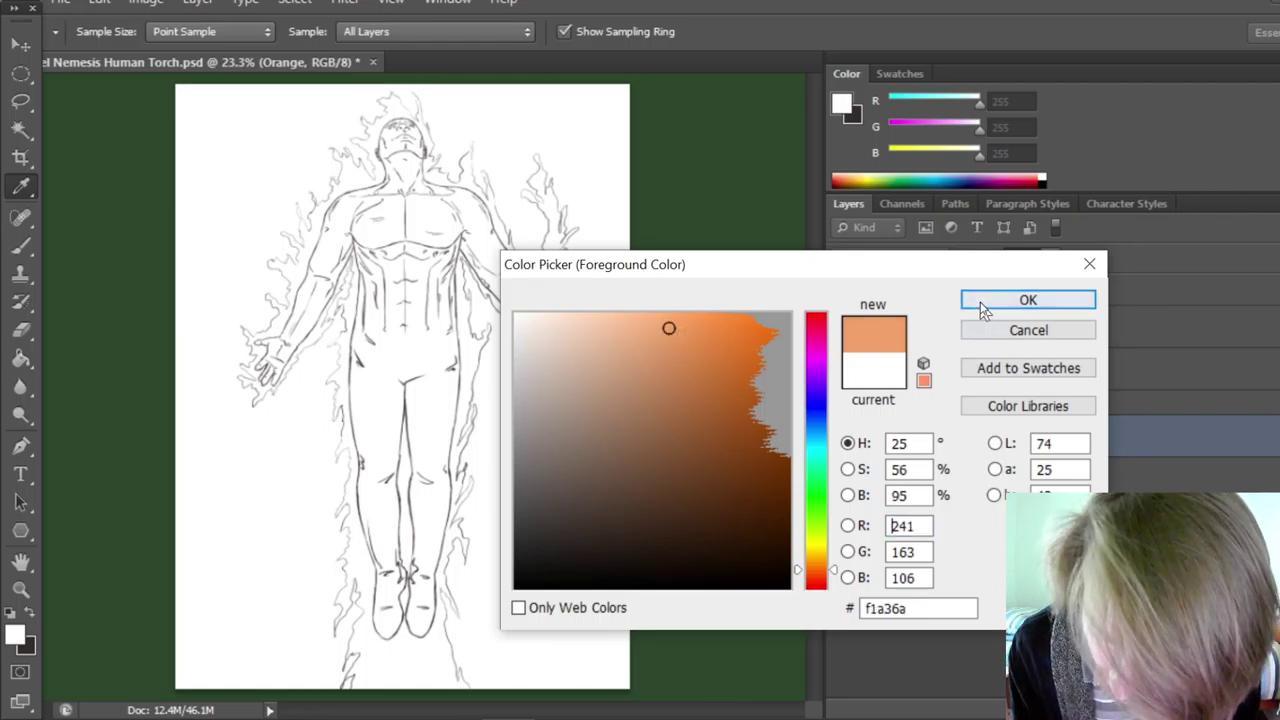
{"action": "left_click", "coordinate": [818, 567]}
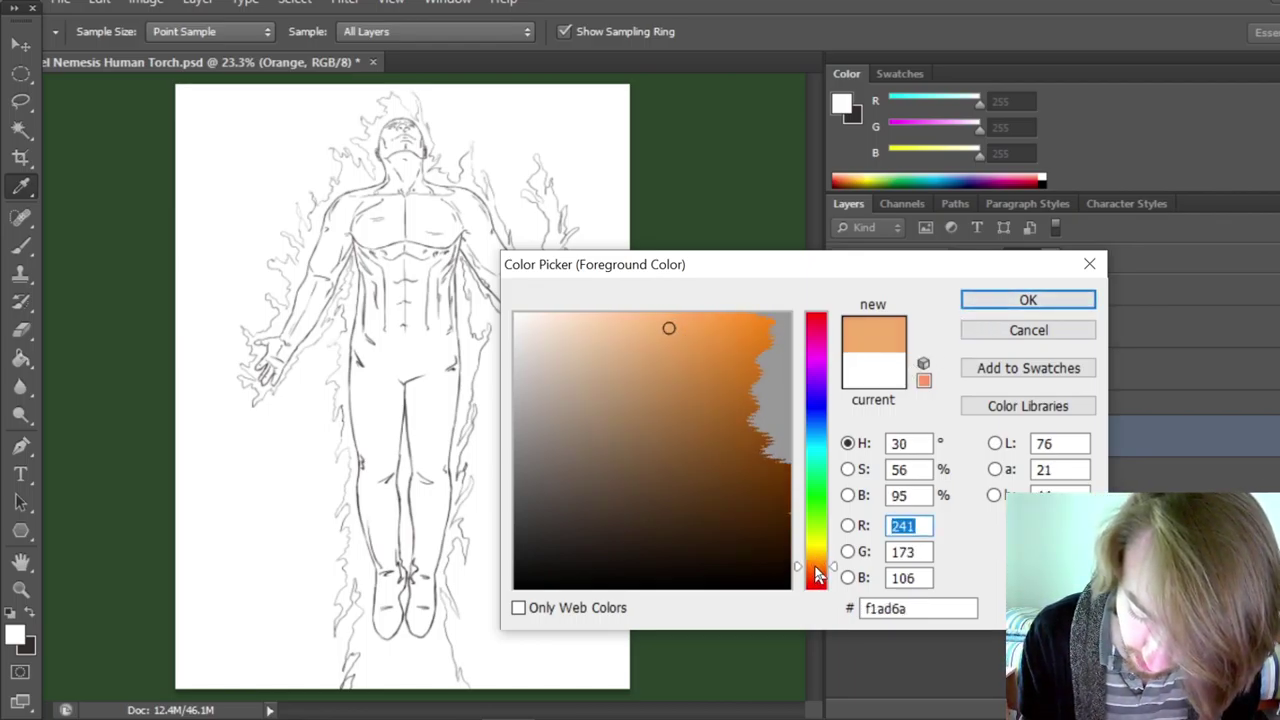
{"action": "left_click", "coordinate": [996, 304]}
{"action": "key", "text": "z"}
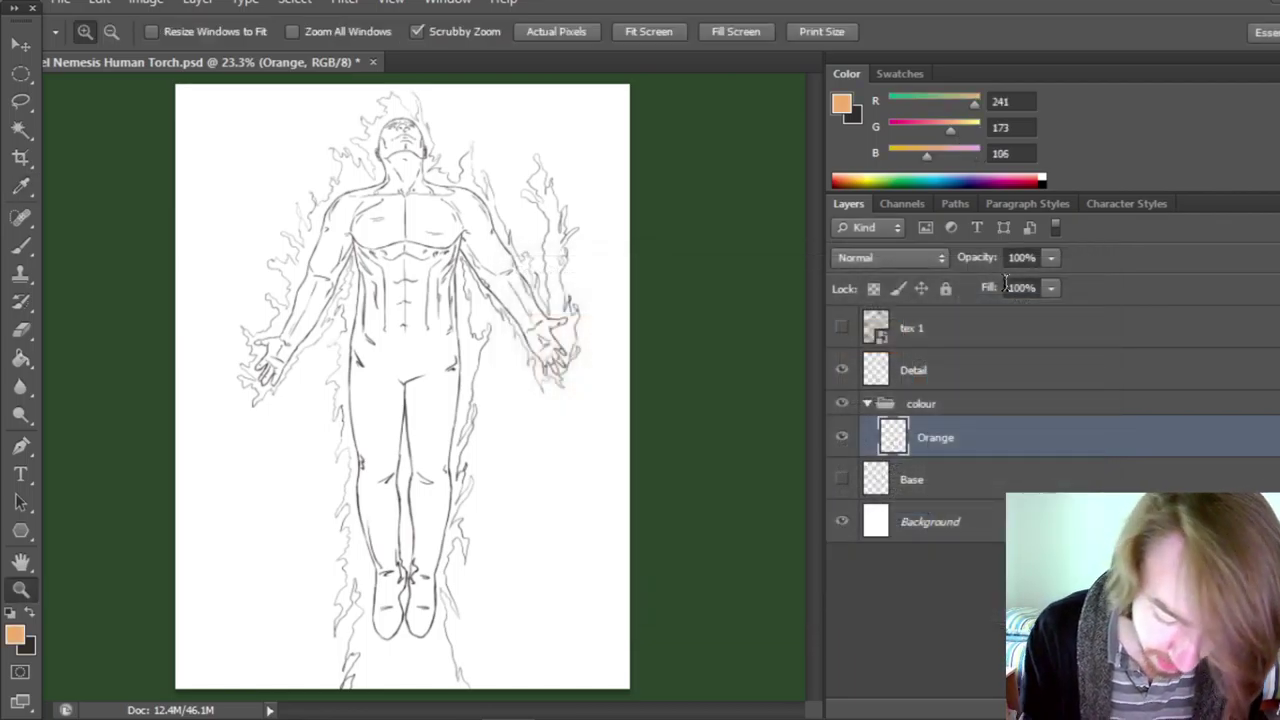
Shift the foreground colour's hue to 34° for a yellower orange, #f1b66a.
{"action": "left_click", "coordinate": [15, 636]}
{"action": "left_click", "coordinate": [818, 565]}
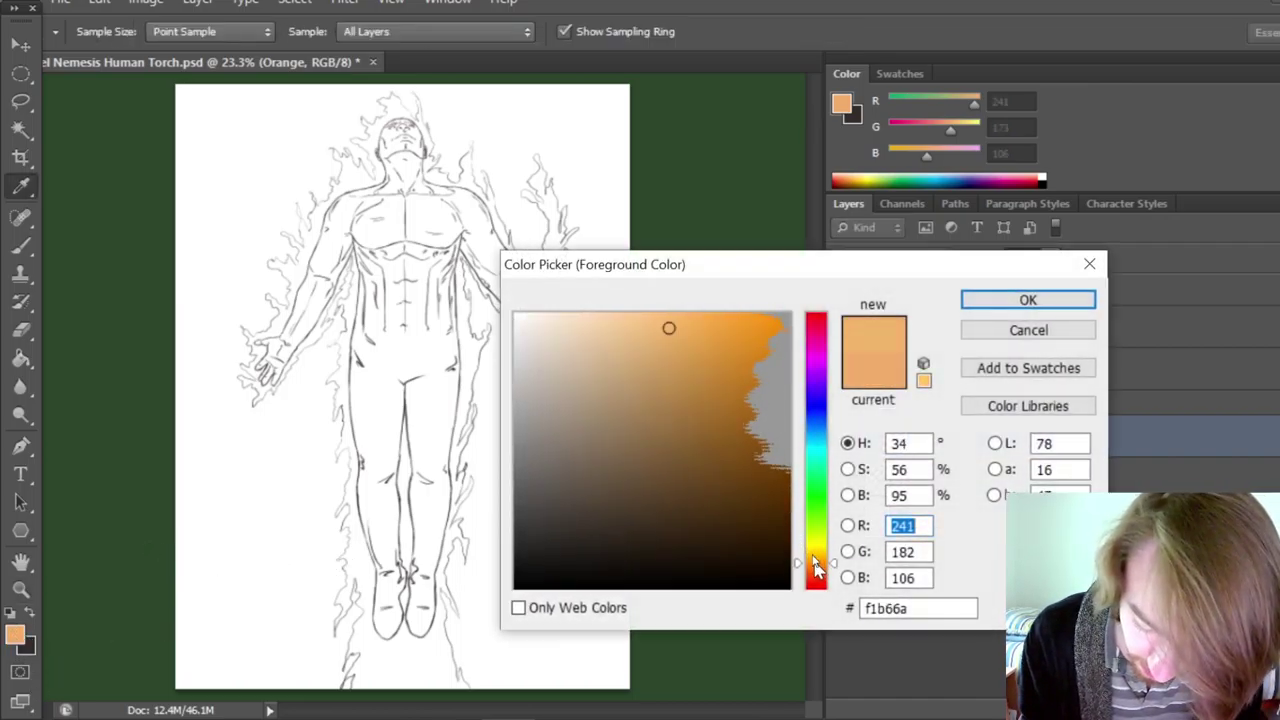
{"action": "left_click", "coordinate": [998, 299]}
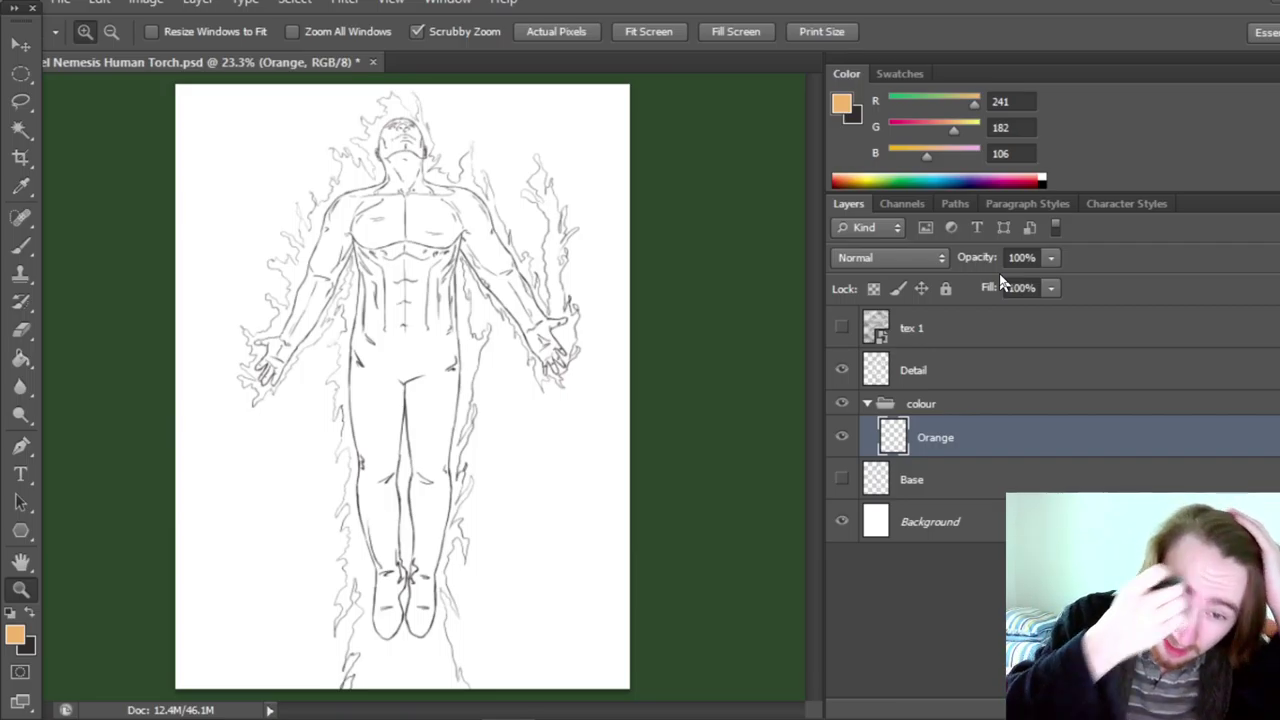
Set up the Brush tool with the current tip at a size of 30 px.
{"action": "left_click", "coordinate": [20, 245]}
{"action": "left_click", "coordinate": [108, 32]}
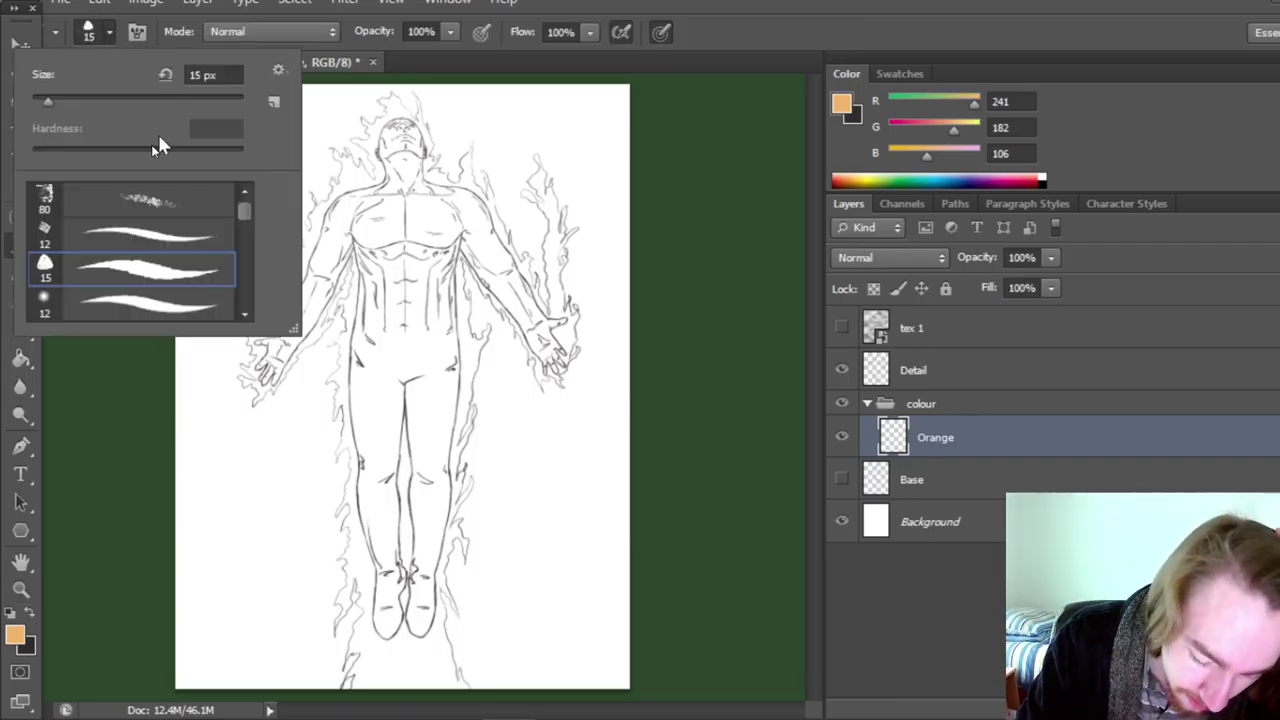
{"action": "left_click_drag", "start_coordinate": [52, 106], "coordinate": [58, 106]}
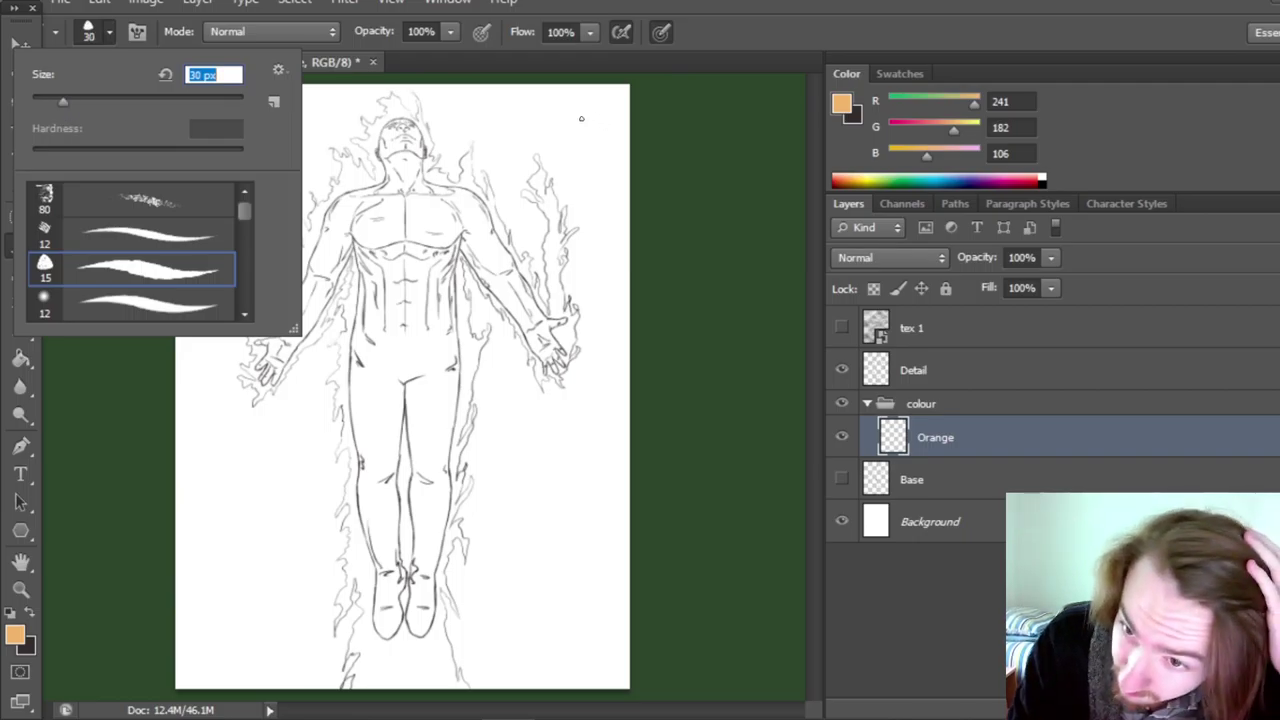
{"action": "key", "text": "Return"}
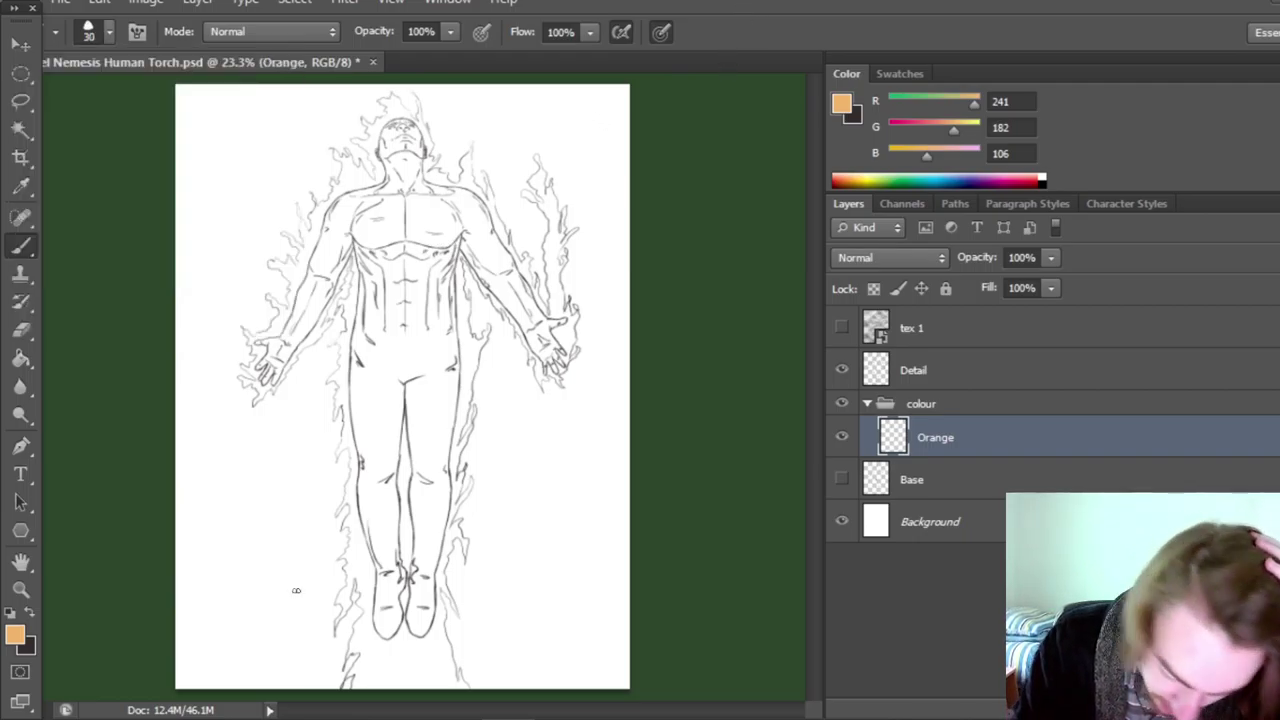
Paint the face, neck, chest and left-hand arm flat orange on the Orange layer, staying within the outlines.
{"action": "left_click", "coordinate": [21, 590]}
{"action": "left_click_drag", "start_coordinate": [420, 362], "coordinate": [424, 359]}
{"action": "left_click", "coordinate": [424, 359]}
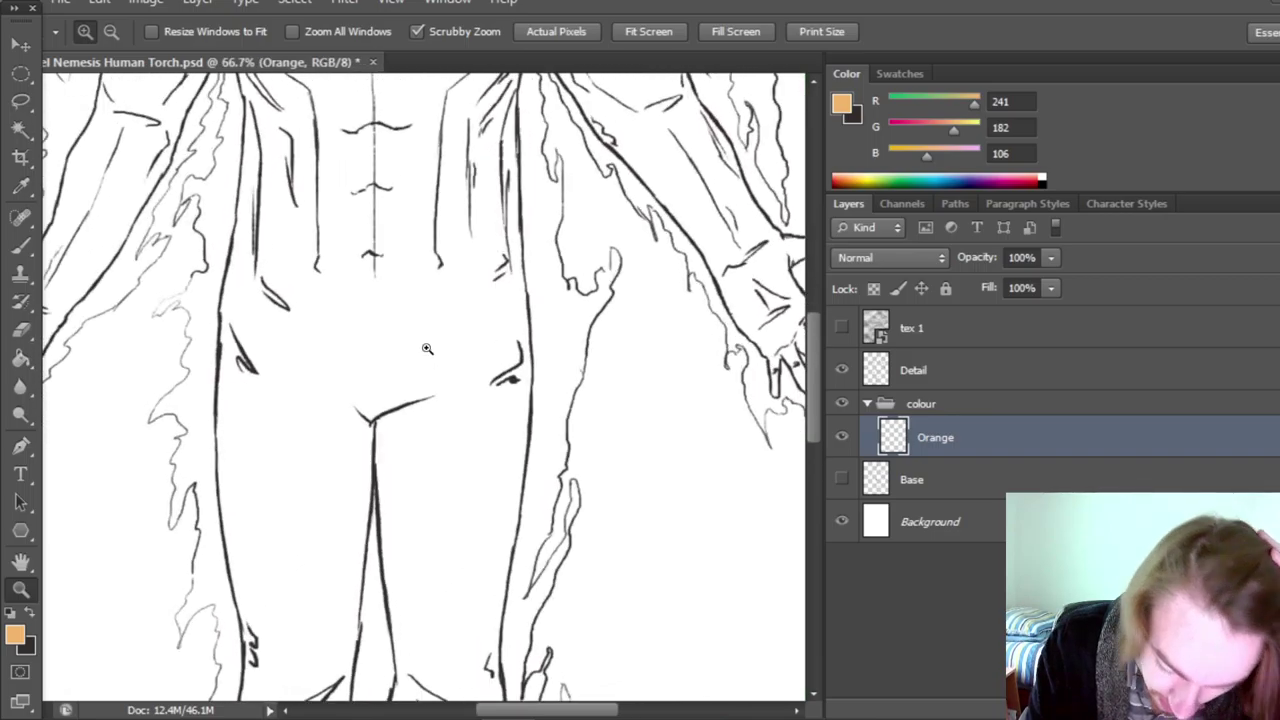
{"action": "left_click_drag", "start_coordinate": [820, 383], "coordinate": [816, 258]}
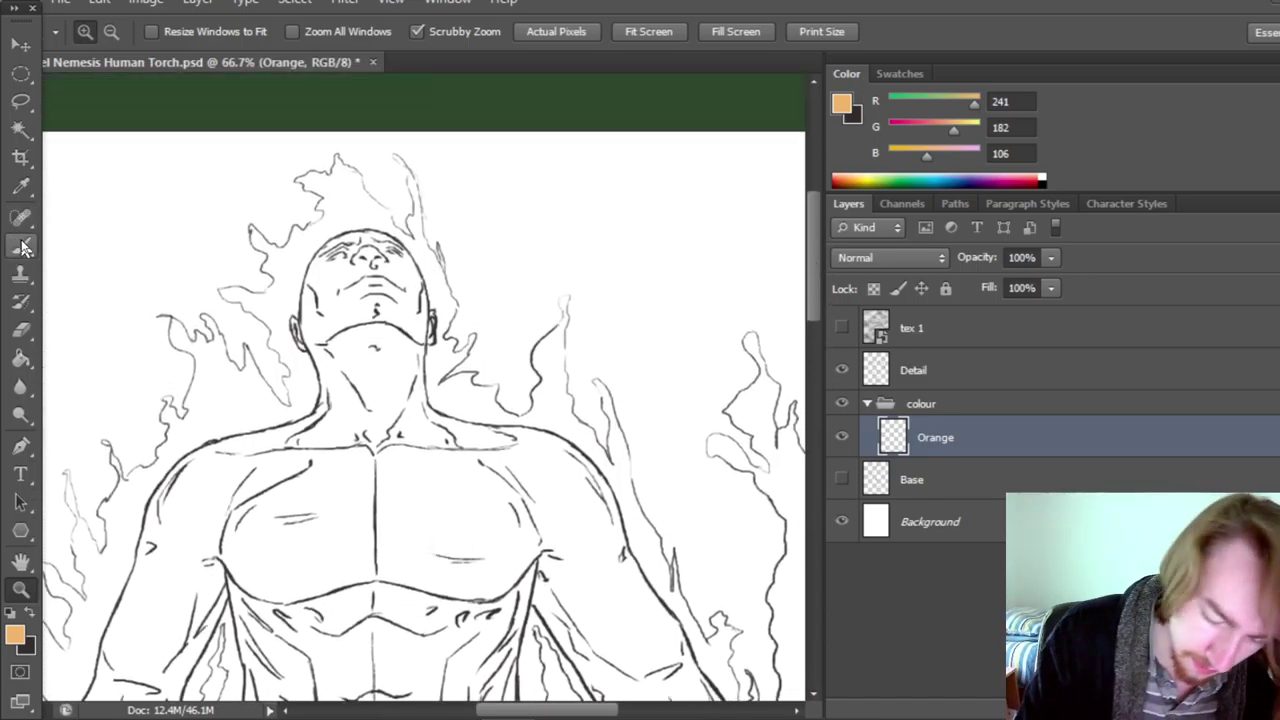
{"action": "left_click", "coordinate": [22, 243]}
{"action": "mouse_move", "coordinate": [360, 432]}
{"action": "left_mouse_down"}
{"action": "mouse_move", "coordinate": [300, 525]}
{"action": "mouse_move", "coordinate": [330, 600]}
{"action": "mouse_move", "coordinate": [530, 560]}
{"action": "mouse_move", "coordinate": [260, 470]}
{"action": "mouse_move", "coordinate": [172, 484]}
{"action": "mouse_move", "coordinate": [295, 330]}
{"action": "mouse_move", "coordinate": [400, 250]}
{"action": "mouse_move", "coordinate": [430, 290]}
{"action": "left_mouse_up"}
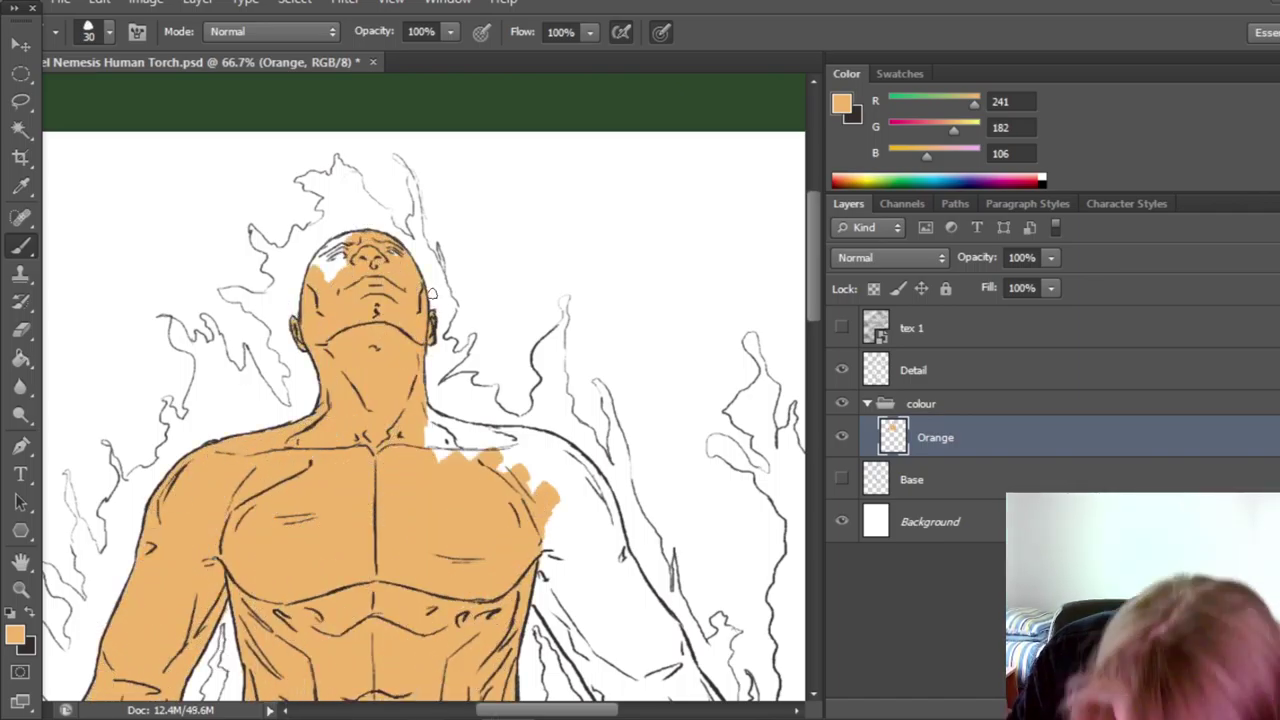
Fill the rest of the head, the right-hand shoulder and arm, and the torso down to the upper thighs with orange.
{"action": "scroll", "coordinate": [177, 415], "scroll_direction": "up", "scroll_amount": 2}
{"action": "key", "text": "e"}
{"action": "scroll", "coordinate": [383, 417], "scroll_direction": "down", "scroll_amount": 1}
{"action": "key", "text": "b"}
{"action": "mouse_move", "coordinate": [675, 645]}
{"action": "left_mouse_down"}
{"action": "mouse_move", "coordinate": [440, 220]}
{"action": "mouse_move", "coordinate": [560, 470]}
{"action": "mouse_move", "coordinate": [590, 500]}
{"action": "mouse_move", "coordinate": [560, 520]}
{"action": "mouse_move", "coordinate": [590, 380]}
{"action": "mouse_move", "coordinate": [1200, 420]}
{"action": "left_mouse_up"}
{"action": "mouse_move", "coordinate": [470, 470]}
{"action": "left_mouse_down"}
{"action": "mouse_move", "coordinate": [420, 540]}
{"action": "mouse_move", "coordinate": [450, 640]}
{"action": "left_mouse_up"}
{"action": "left_click_drag", "start_coordinate": [590, 360], "coordinate": [500, 550]}
{"action": "mouse_move", "coordinate": [744, 370]}
{"action": "left_mouse_down"}
{"action": "mouse_move", "coordinate": [424, 400]}
{"action": "mouse_move", "coordinate": [300, 640]}
{"action": "mouse_move", "coordinate": [540, 450]}
{"action": "left_mouse_up"}
{"action": "left_click_drag", "start_coordinate": [470, 520], "coordinate": [590, 680]}
{"action": "scroll", "coordinate": [500, 500], "scroll_direction": "down", "scroll_amount": 4}
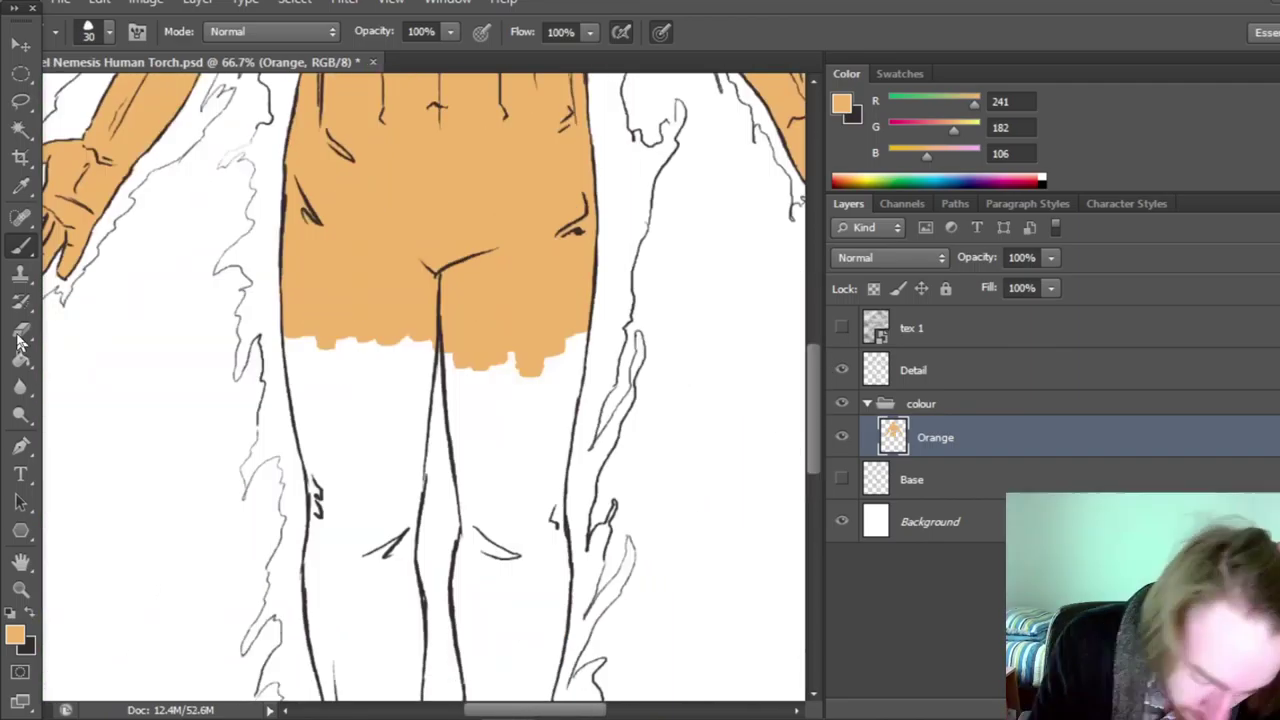
Paint both legs and feet orange, leaving the gap between the legs unpainted.
{"action": "left_click_drag", "start_coordinate": [330, 360], "coordinate": [337, 670]}
{"action": "mouse_move", "coordinate": [520, 360]}
{"action": "left_mouse_down"}
{"action": "mouse_move", "coordinate": [470, 600]}
{"action": "mouse_move", "coordinate": [560, 690]}
{"action": "left_mouse_up"}
{"action": "scroll", "coordinate": [500, 500], "scroll_direction": "down", "scroll_amount": 4}
{"action": "left_click_drag", "start_coordinate": [380, 400], "coordinate": [400, 680]}
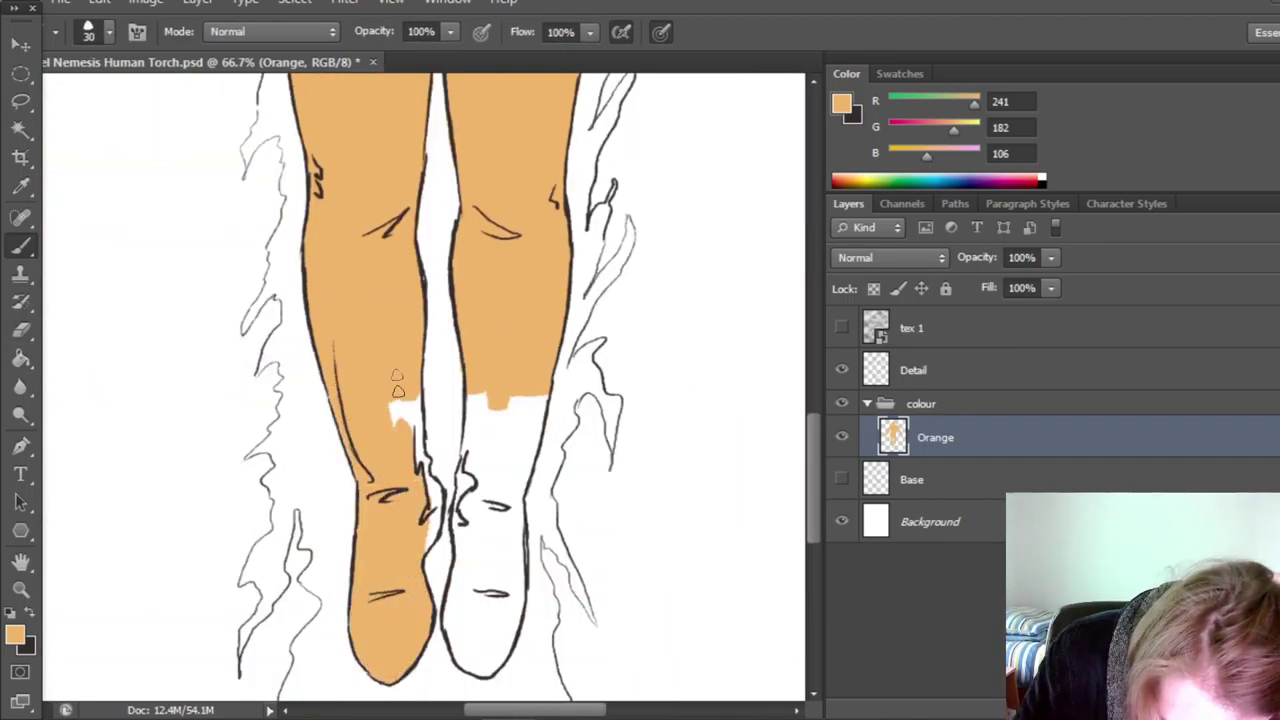
{"action": "mouse_move", "coordinate": [530, 400]}
{"action": "left_mouse_down"}
{"action": "mouse_move", "coordinate": [472, 620]}
{"action": "mouse_move", "coordinate": [500, 480]}
{"action": "left_mouse_up"}
{"action": "key", "text": "e"}
{"action": "scroll", "coordinate": [500, 400], "scroll_direction": "up", "scroll_amount": 10}
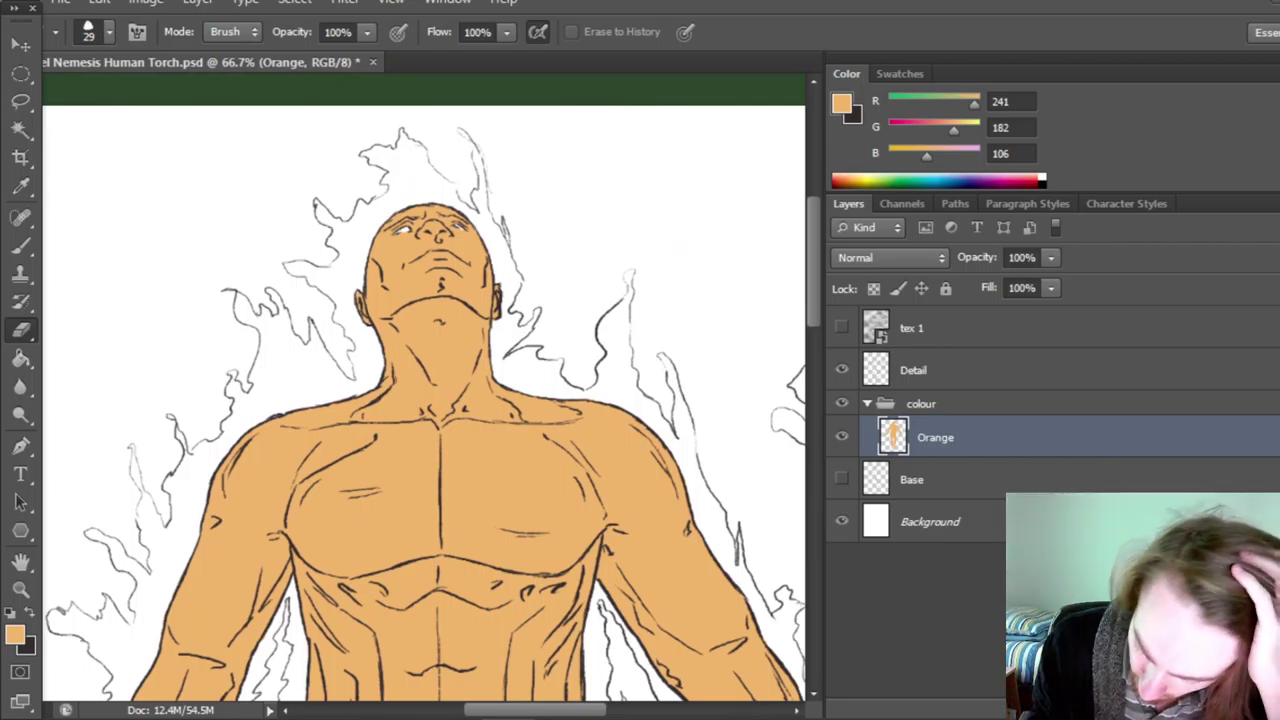
Add a new layer beneath Orange in the colour group and name it "Eyes".
{"action": "key", "text": "ctrl+shift+alt+n"}
{"action": "left_click_drag", "start_coordinate": [917, 443], "coordinate": [940, 480]}
{"action": "double_click", "coordinate": [940, 480]}
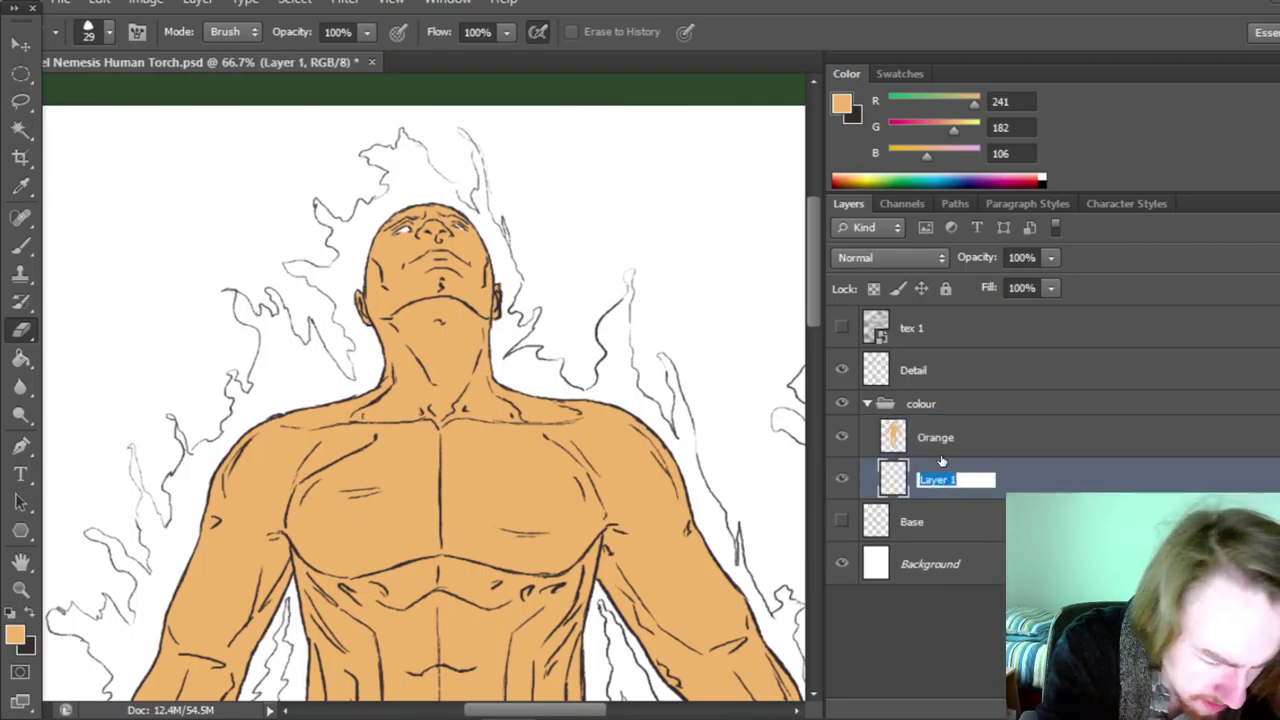
{"action": "type", "text": "Eye"}
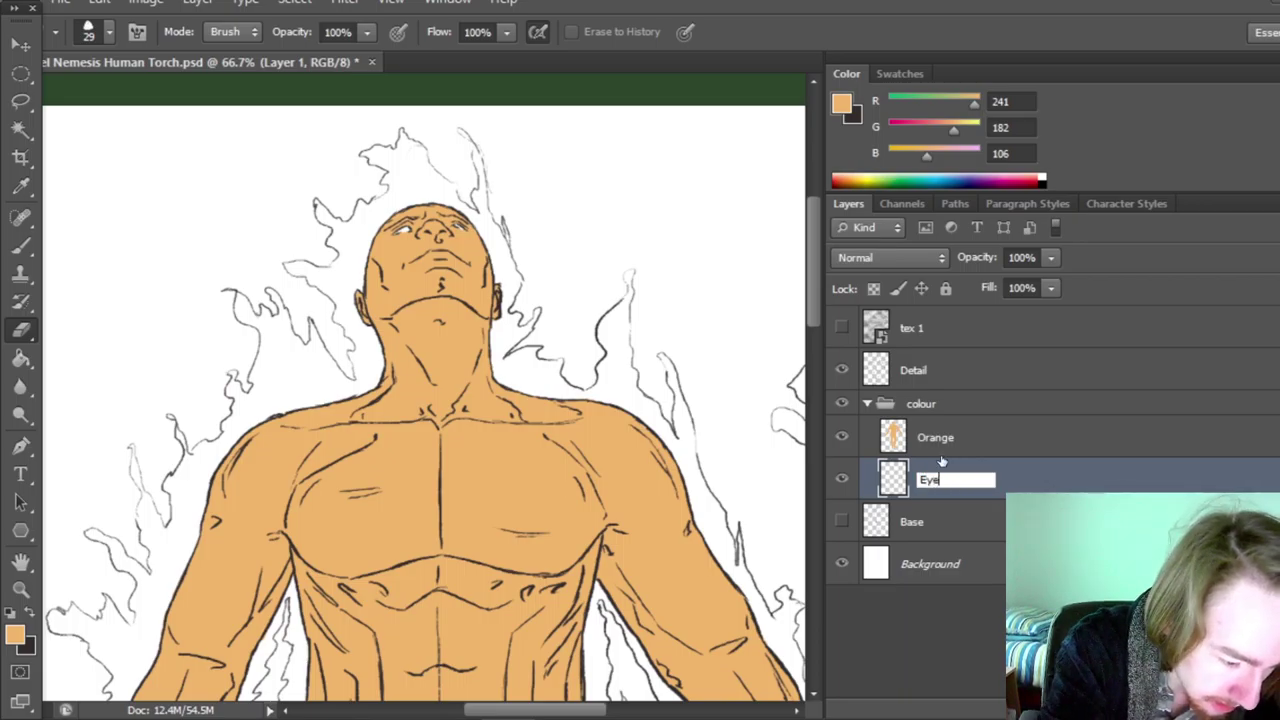
{"action": "type", "text": "s"}
{"action": "key", "text": "Return"}
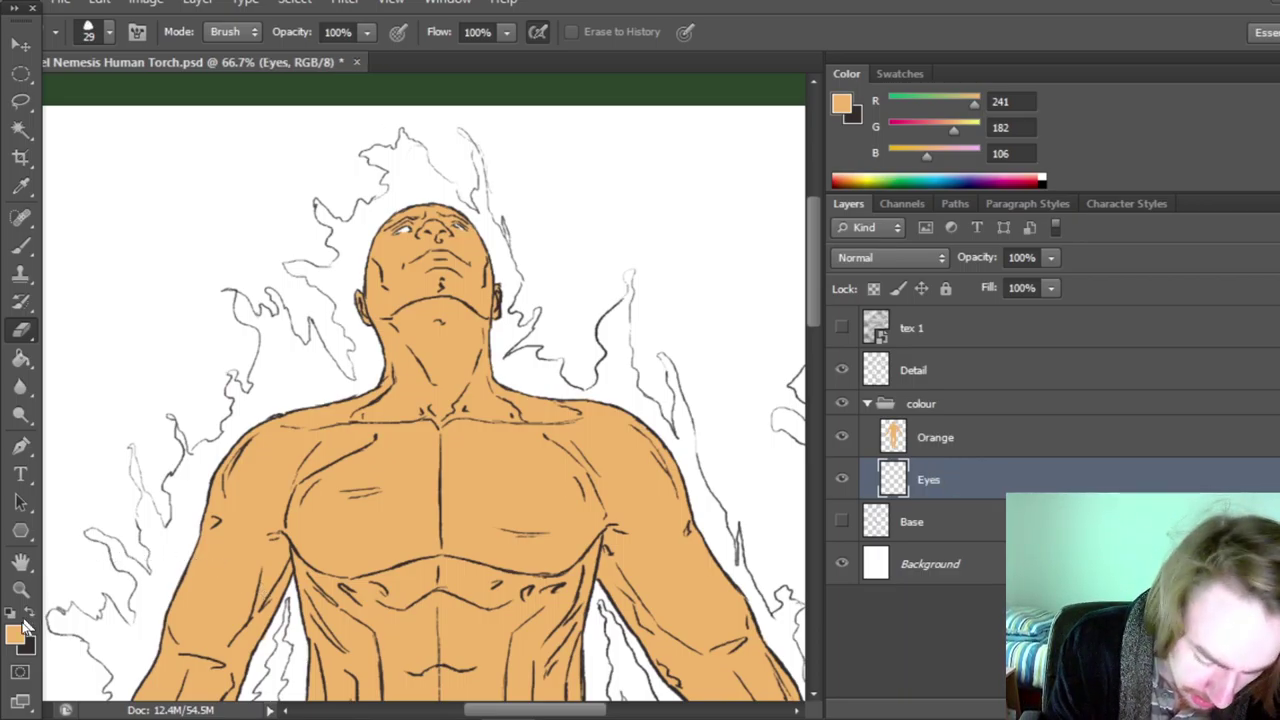
Set the foreground colour to a warm off-white, RGB 255, 248, 239.
{"action": "left_click", "coordinate": [20, 630]}
{"action": "left_click_drag", "start_coordinate": [640, 323], "coordinate": [530, 293]}
{"action": "left_click", "coordinate": [1010, 300]}
{"action": "key", "text": "e"}
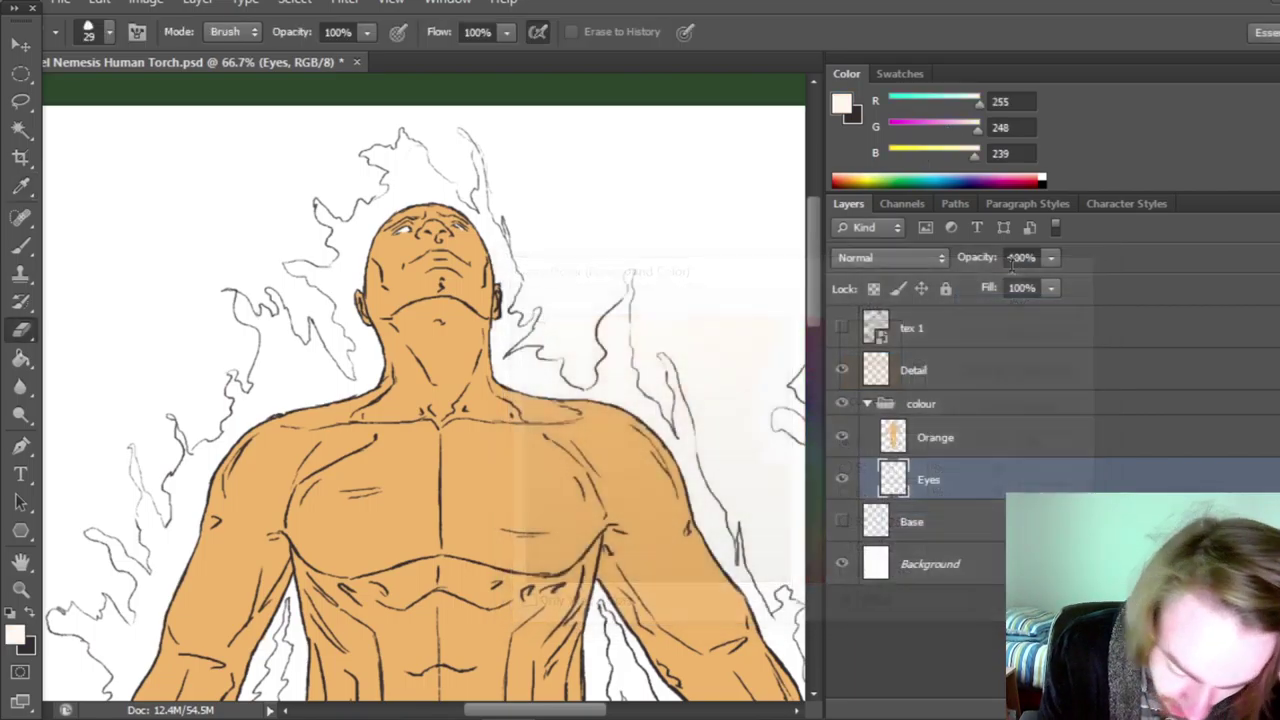
Brush off-white into the eyes on the Eyes layer and check the coverage by briefly hiding the Background layer.
{"action": "left_click", "coordinate": [25, 248]}
{"action": "left_click_drag", "start_coordinate": [415, 230], "coordinate": [403, 226]}
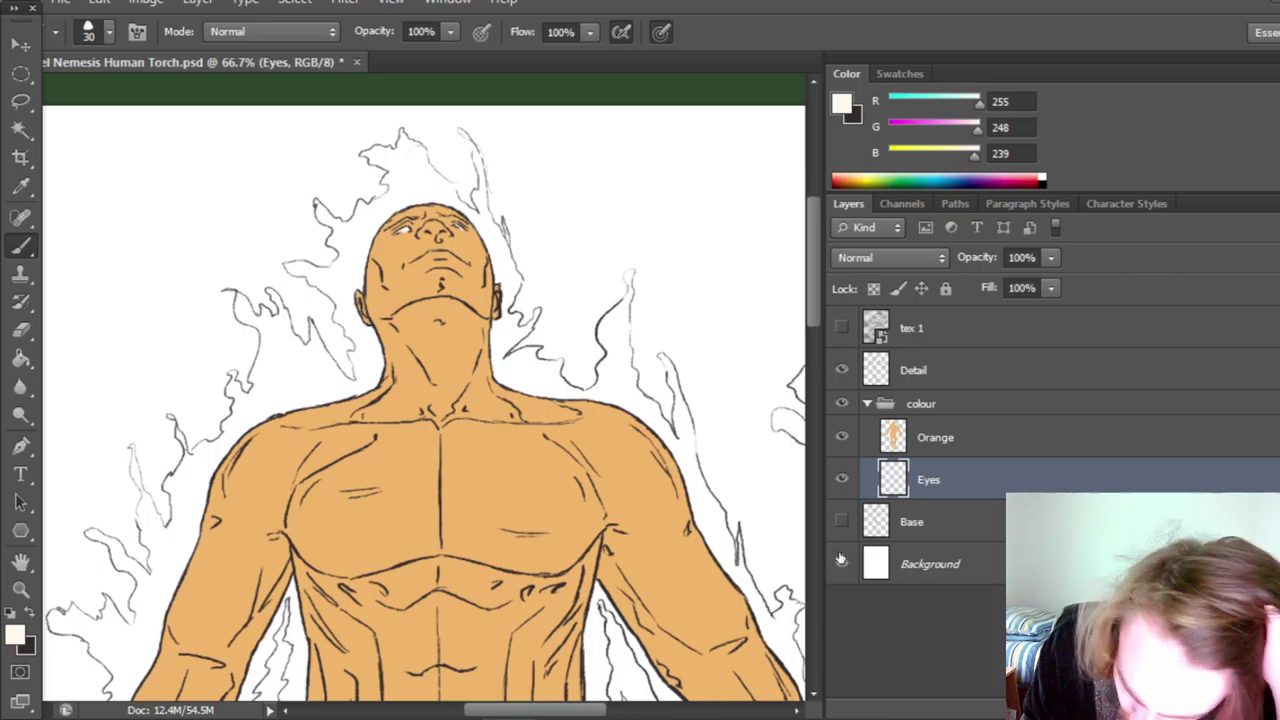
{"action": "left_click", "coordinate": [841, 563]}
{"action": "left_click", "coordinate": [841, 563]}
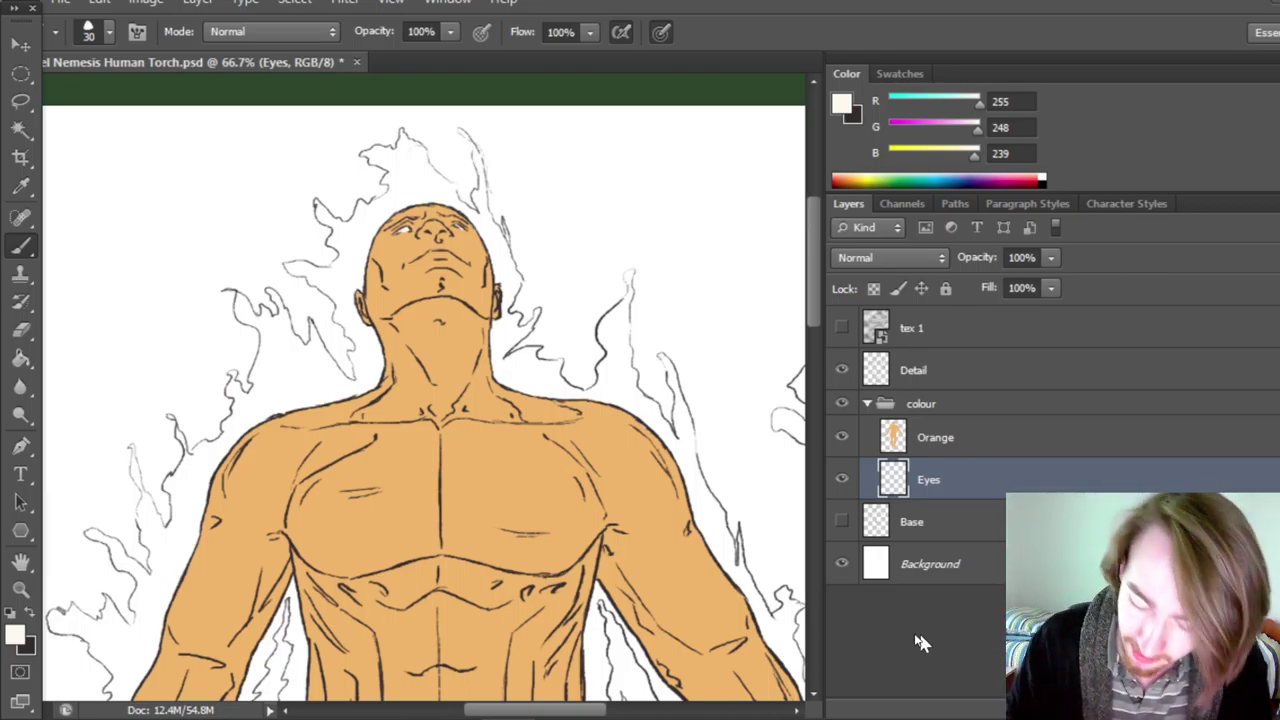
{"action": "scroll", "coordinate": [812, 322], "scroll_direction": "down", "scroll_amount": 2}
{"action": "scroll", "coordinate": [810, 321], "scroll_direction": "up", "scroll_amount": 2}
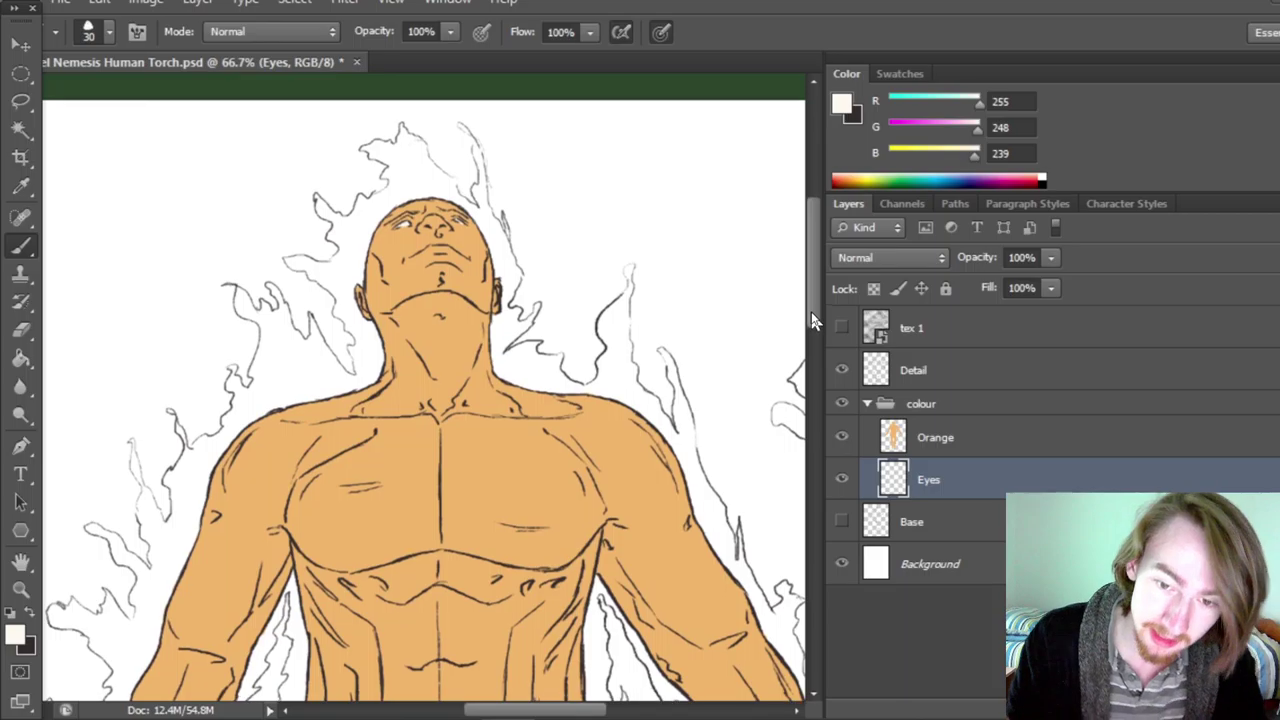
{"action": "scroll", "coordinate": [813, 300], "scroll_direction": "down", "scroll_amount": 3}
{"action": "scroll", "coordinate": [812, 300], "scroll_direction": "up", "scroll_amount": 4}
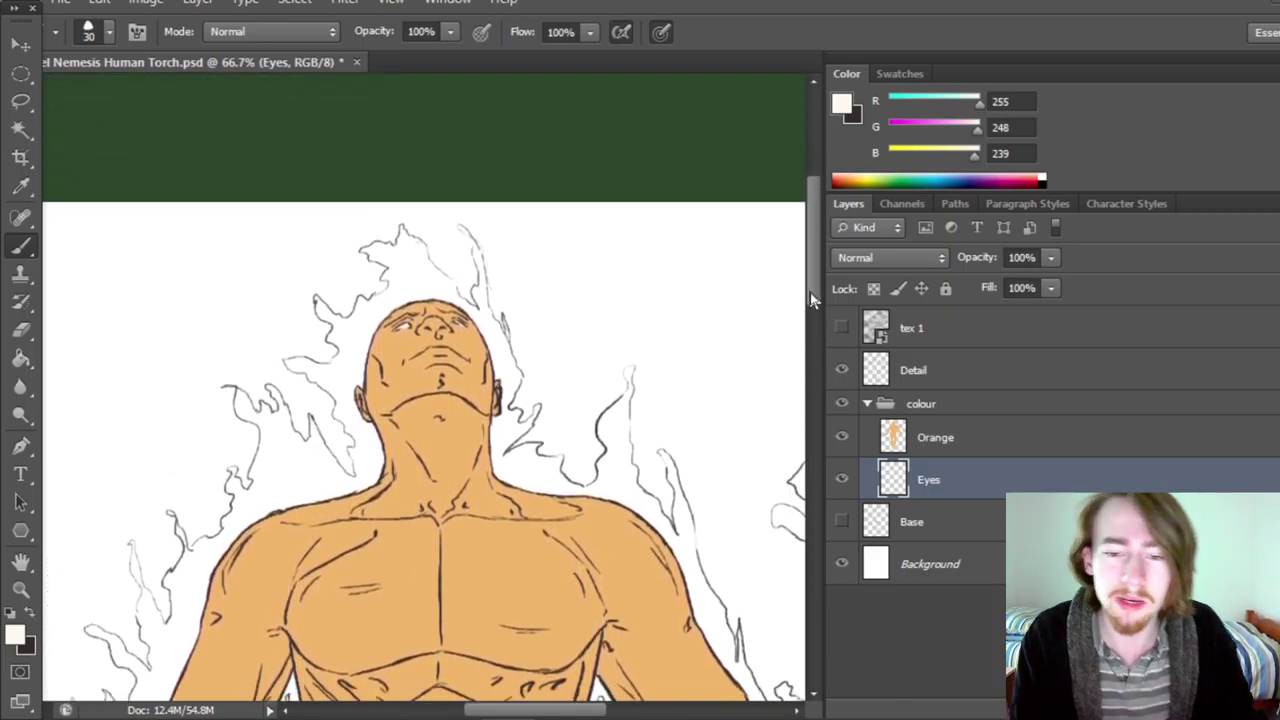
{"action": "scroll", "coordinate": [812, 330], "scroll_direction": "down", "scroll_amount": 4}
{"action": "scroll", "coordinate": [812, 350], "scroll_direction": "down", "scroll_amount": 2}
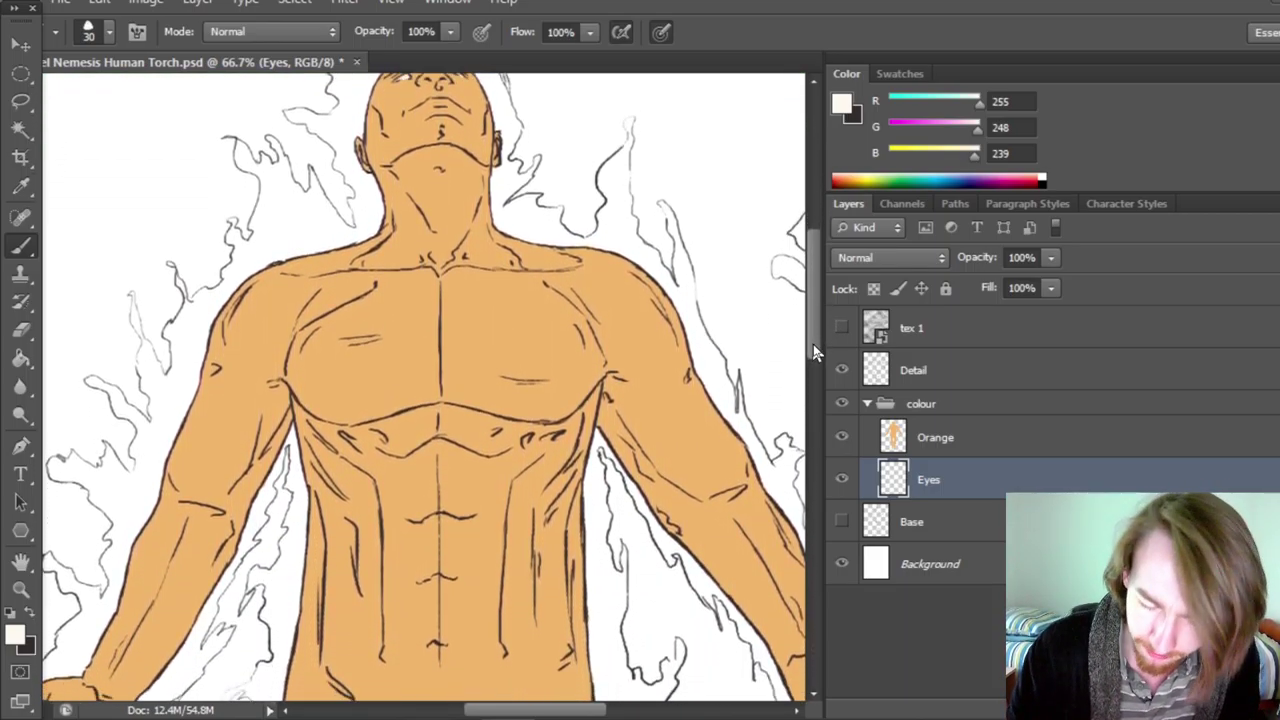
{"action": "scroll", "coordinate": [817, 354], "scroll_direction": "up", "scroll_amount": 1}
Save the document and give the Orange layer an Inner Glow with the Normal blend mode.
{"action": "key", "text": "ctrl+s"}
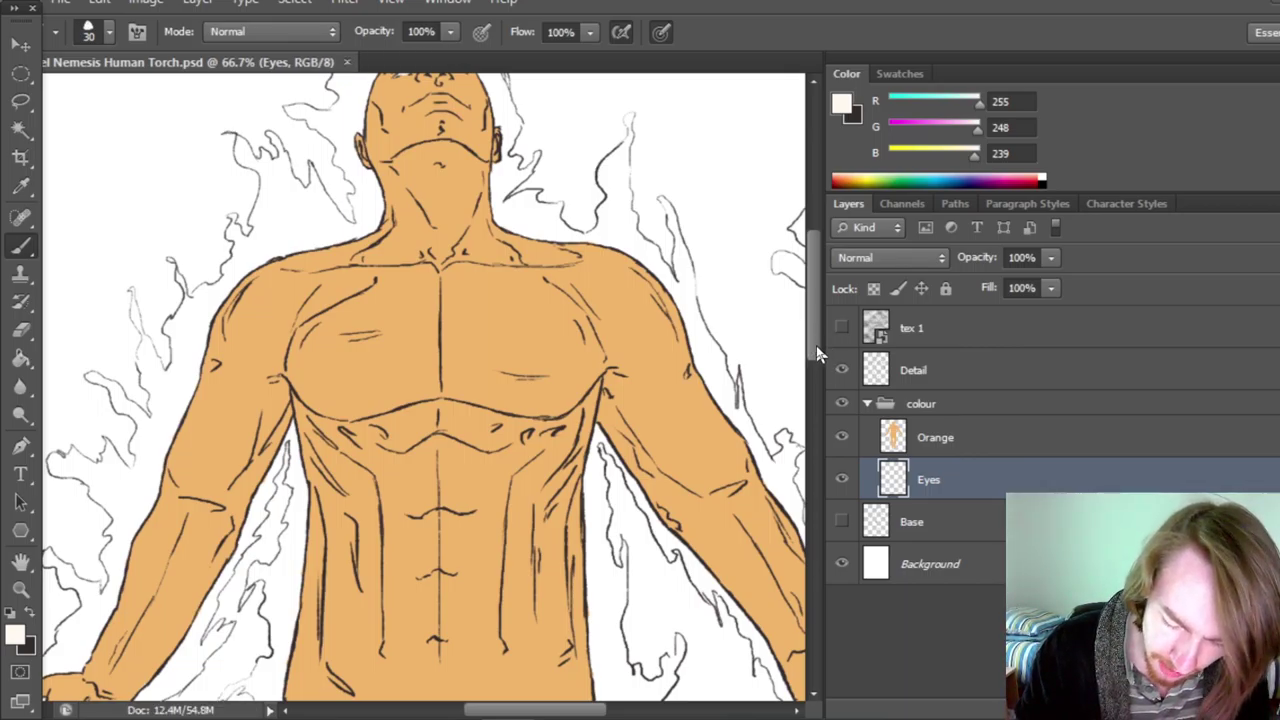
{"action": "scroll", "coordinate": [818, 330], "scroll_direction": "up", "scroll_amount": 5}
{"action": "left_click", "coordinate": [990, 442]}
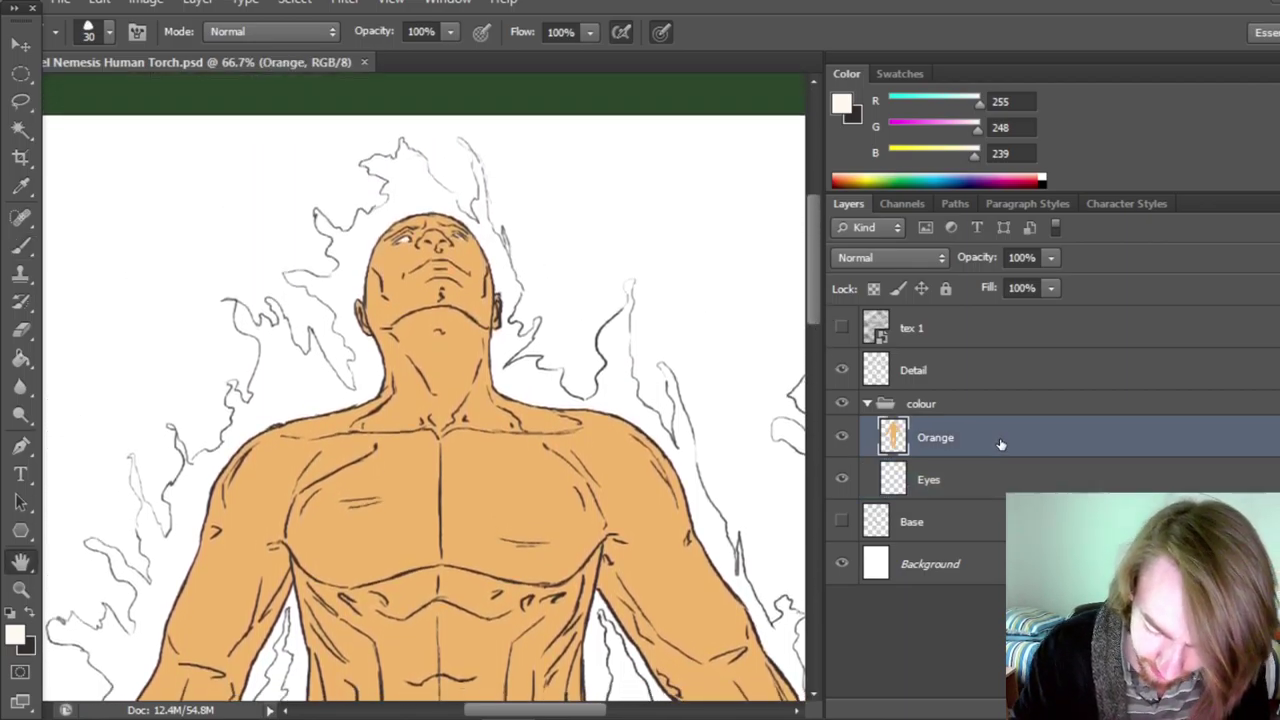
{"action": "double_click", "coordinate": [1000, 444]}
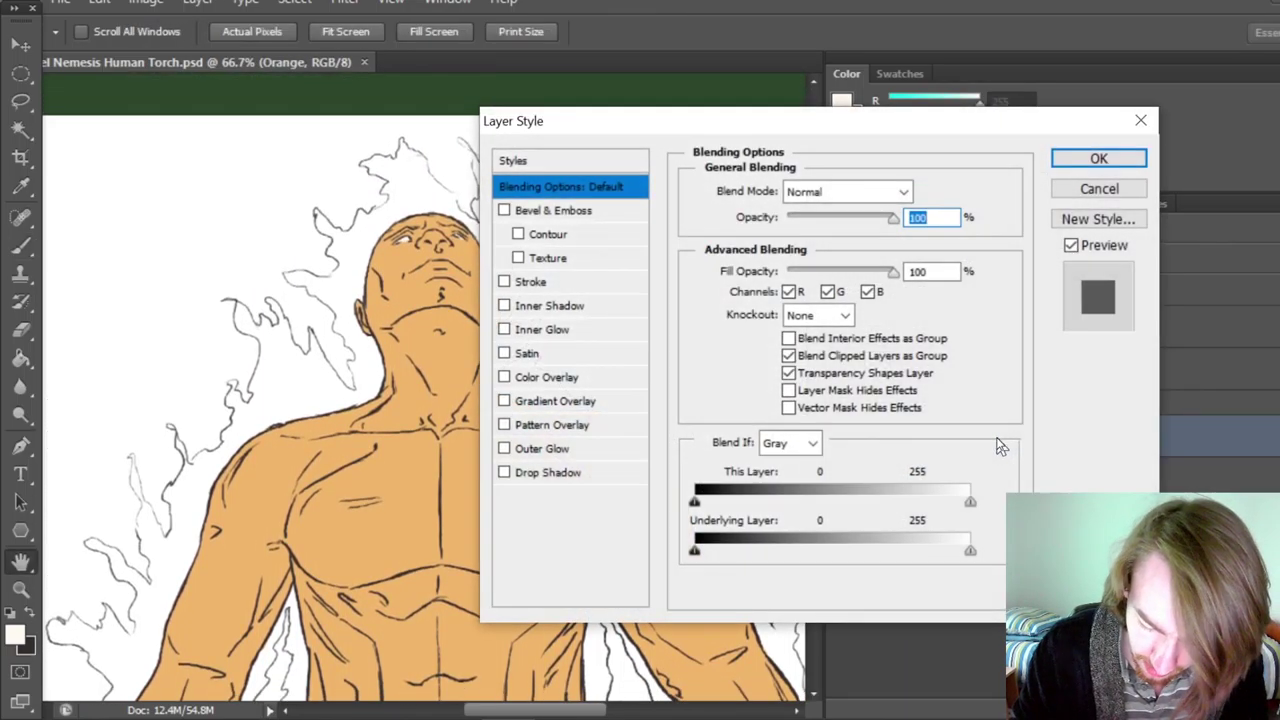
{"action": "left_click", "coordinate": [572, 332]}
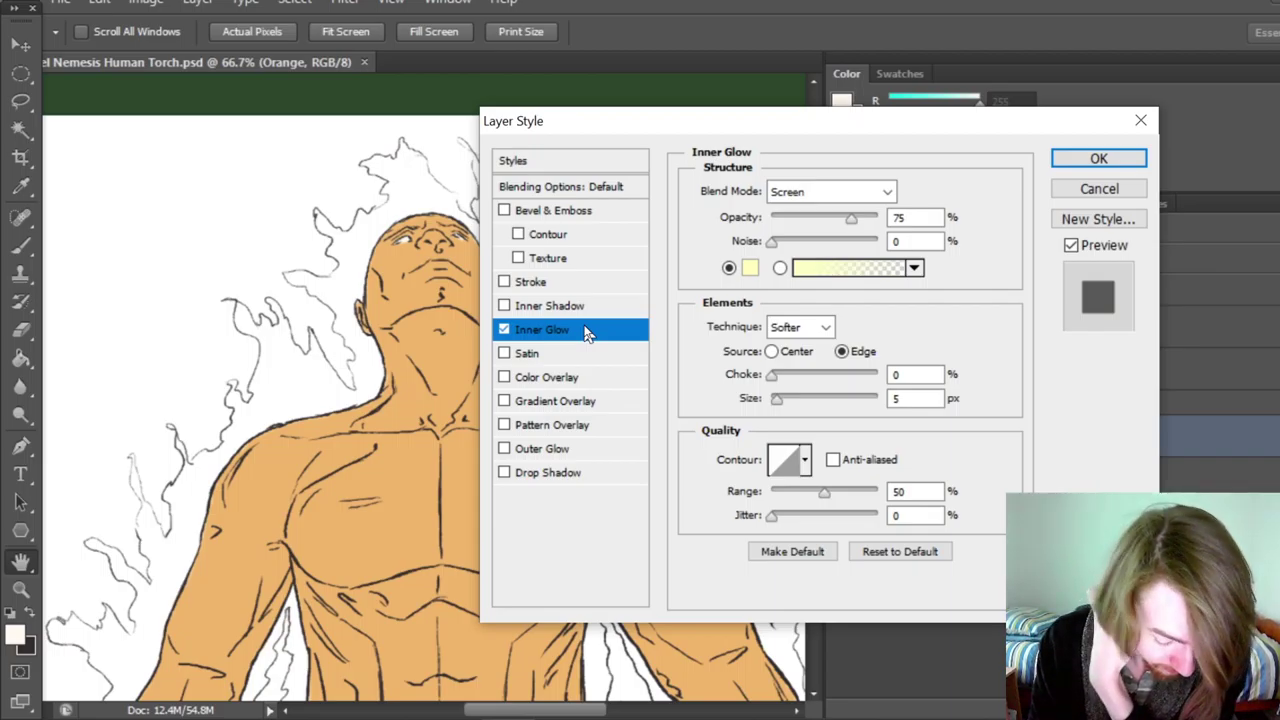
{"action": "left_click", "coordinate": [875, 193]}
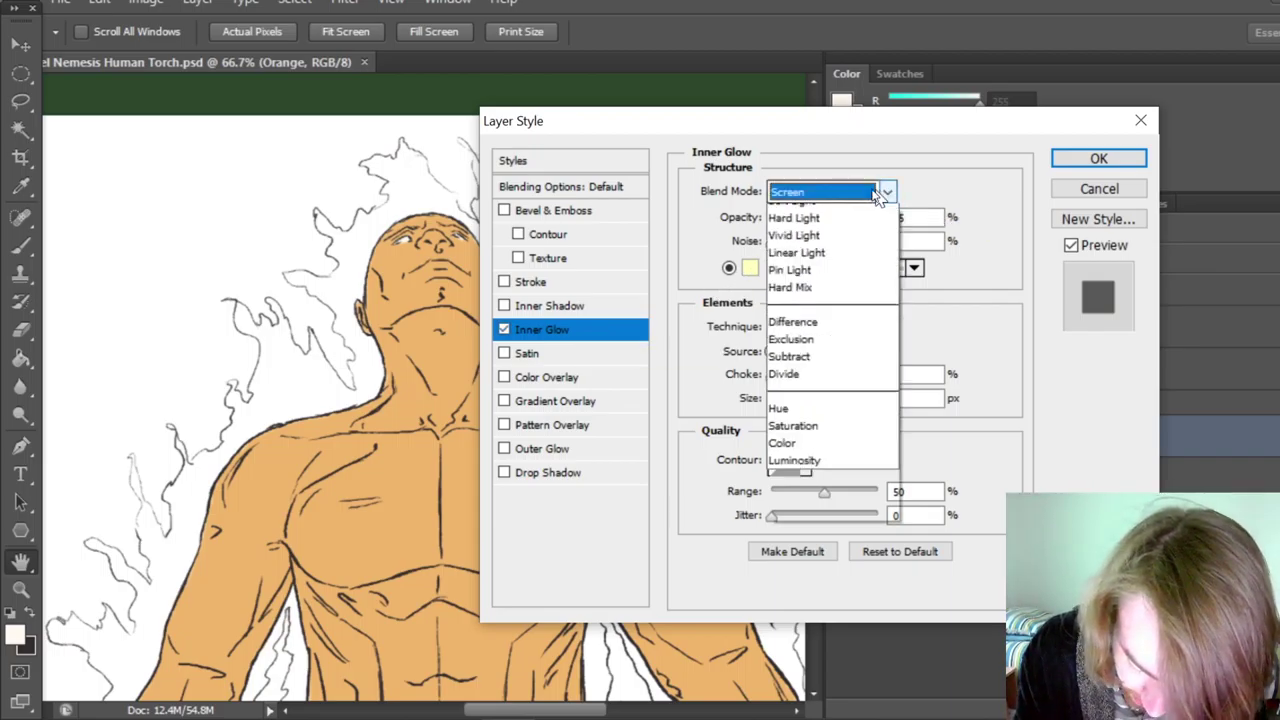
{"action": "scroll", "coordinate": [877, 197], "scroll_direction": "up", "scroll_amount": 5}
{"action": "left_click", "coordinate": [790, 211]}
Set the Inner Glow colour to a burnt orange, RGB 224, 122, 66, based on the figure's orange.
{"action": "left_click", "coordinate": [749, 267]}
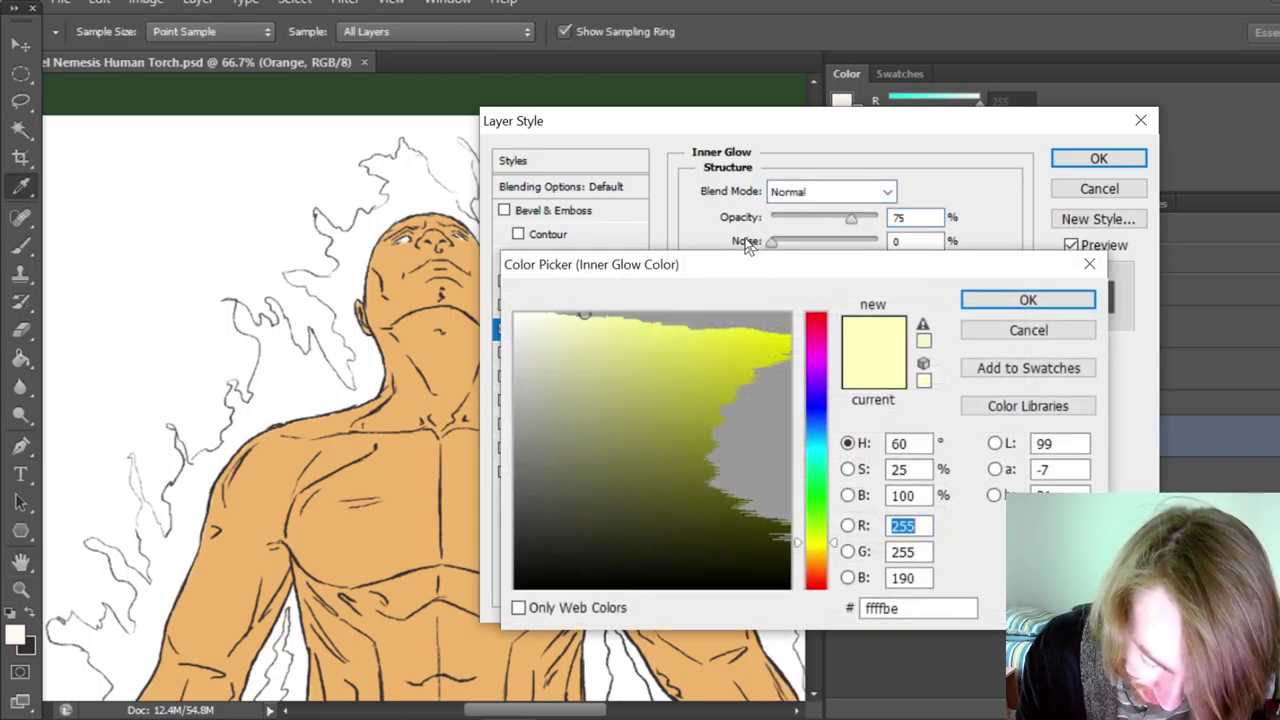
{"action": "left_click", "coordinate": [1028, 300]}
{"action": "mouse_move", "coordinate": [1063, 128]}
{"action": "left_mouse_down"}
{"action": "mouse_move", "coordinate": [860, 277]}
{"action": "mouse_move", "coordinate": [538, 336]}
{"action": "mouse_move", "coordinate": [1032, 193]}
{"action": "mouse_move", "coordinate": [1061, 135]}
{"action": "left_mouse_up"}
{"action": "left_click", "coordinate": [760, 275]}
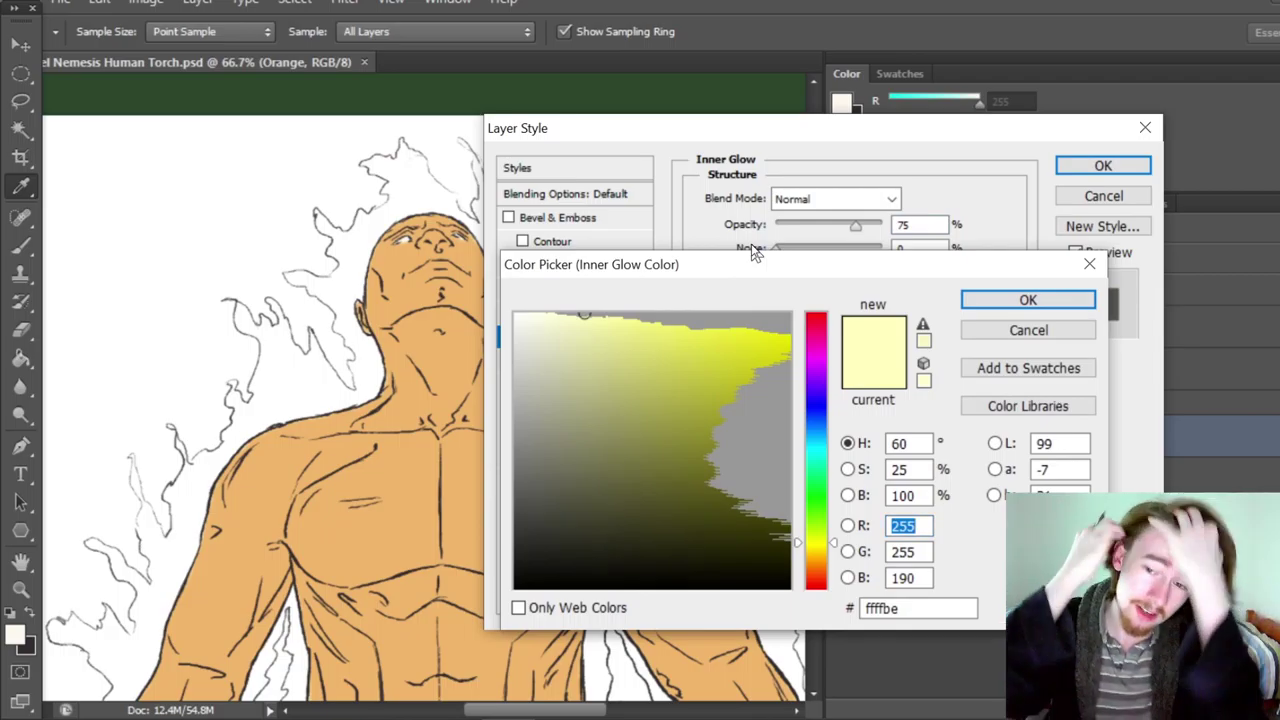
{"action": "left_click", "coordinate": [404, 488]}
{"action": "left_click", "coordinate": [679, 365]}
{"action": "left_click_drag", "start_coordinate": [822, 566], "coordinate": [821, 570]}
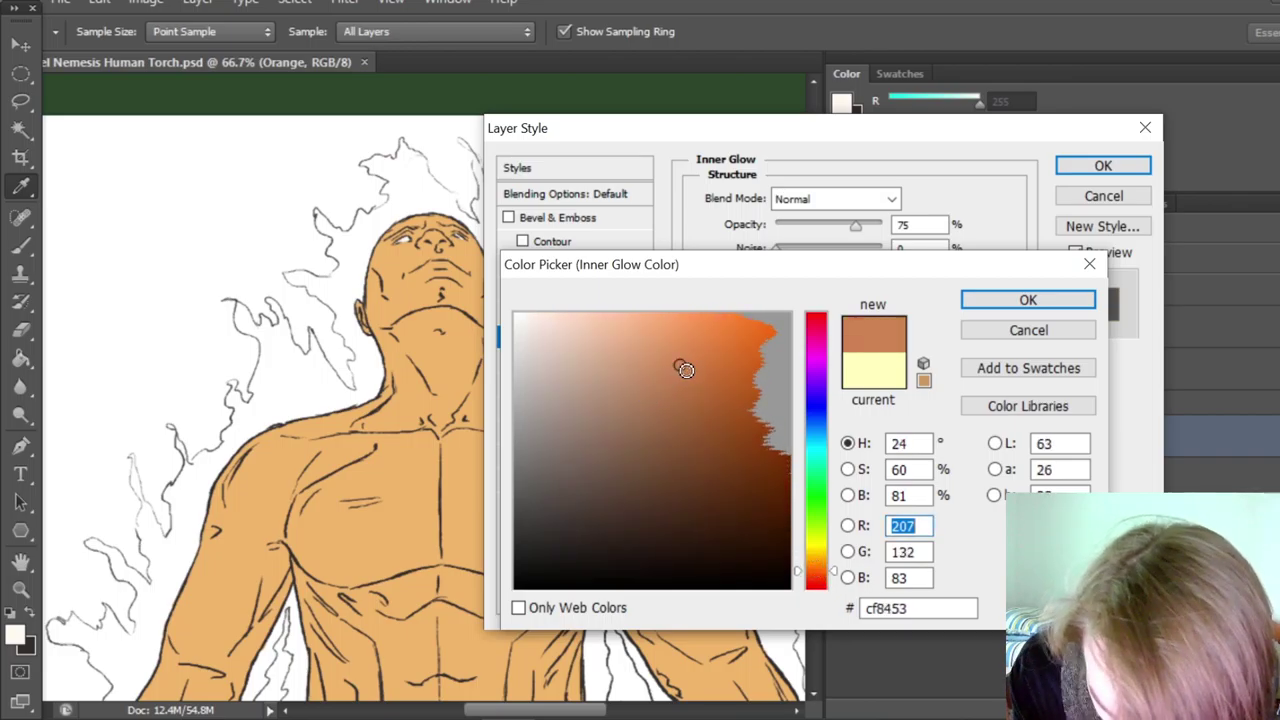
{"action": "left_click_drag", "start_coordinate": [685, 370], "coordinate": [704, 354]}
{"action": "left_click", "coordinate": [813, 577]}
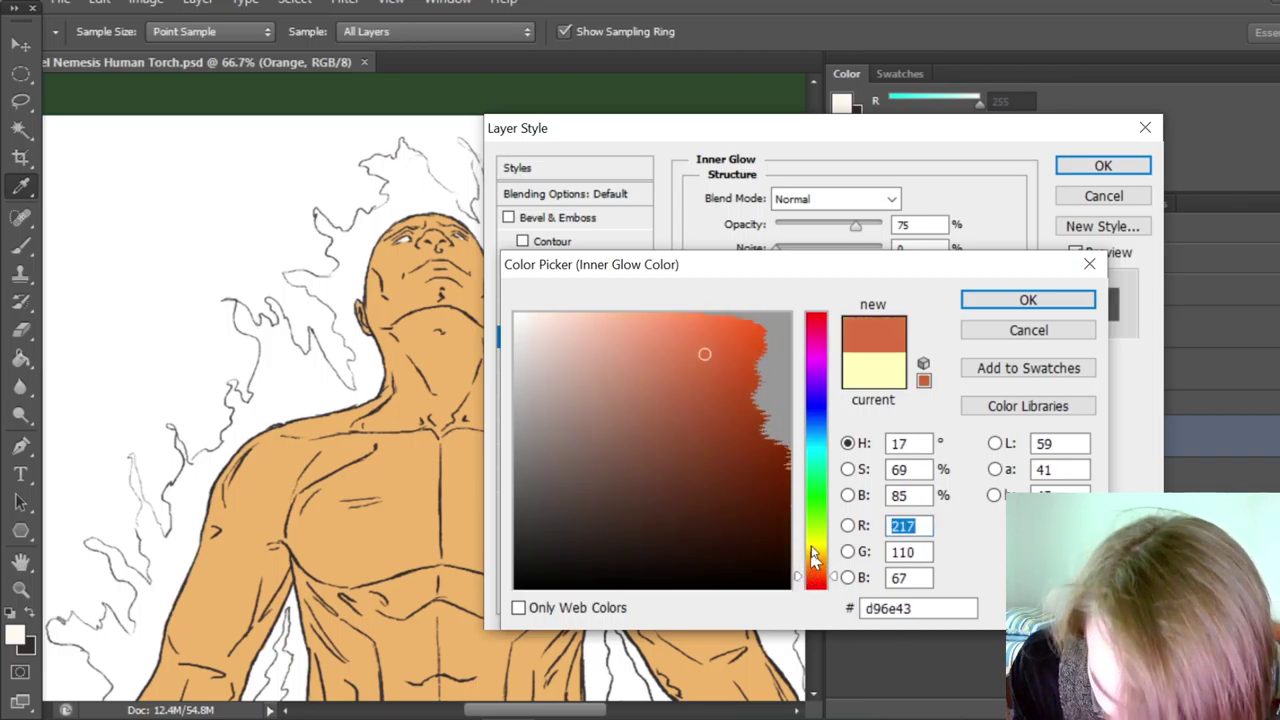
{"action": "left_click_drag", "start_coordinate": [812, 567], "coordinate": [812, 572]}
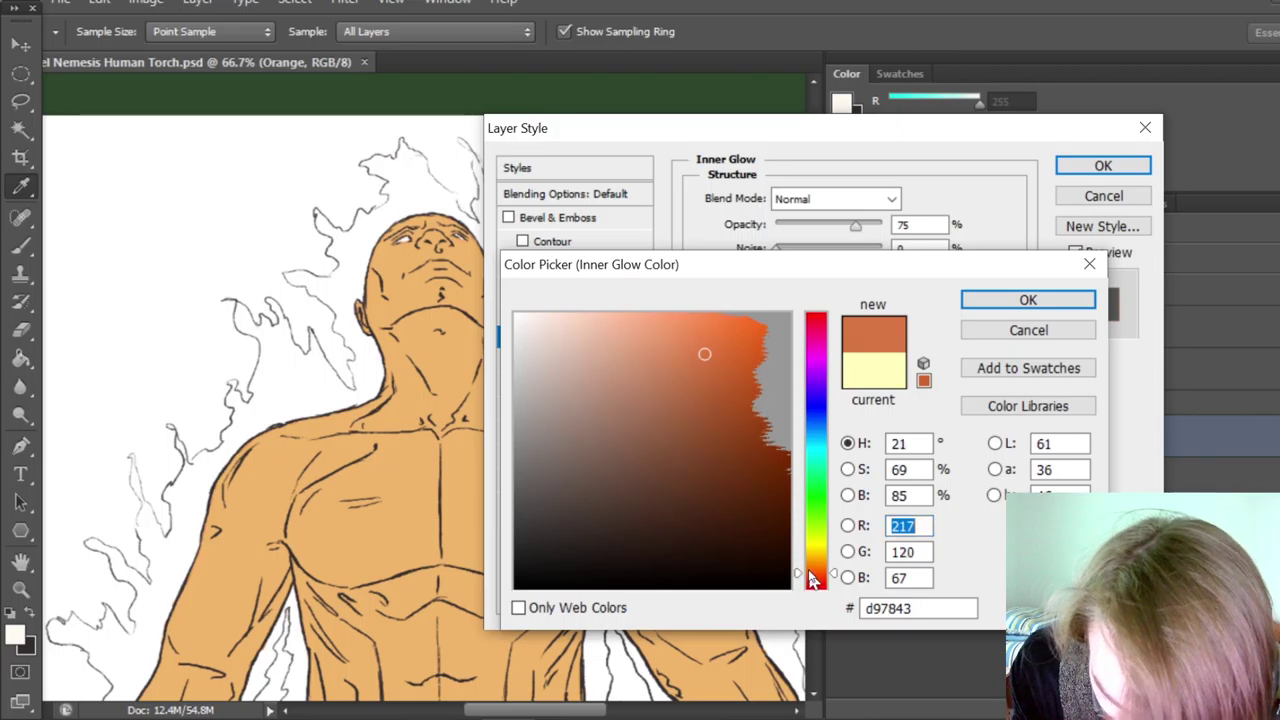
{"action": "left_click", "coordinate": [708, 346]}
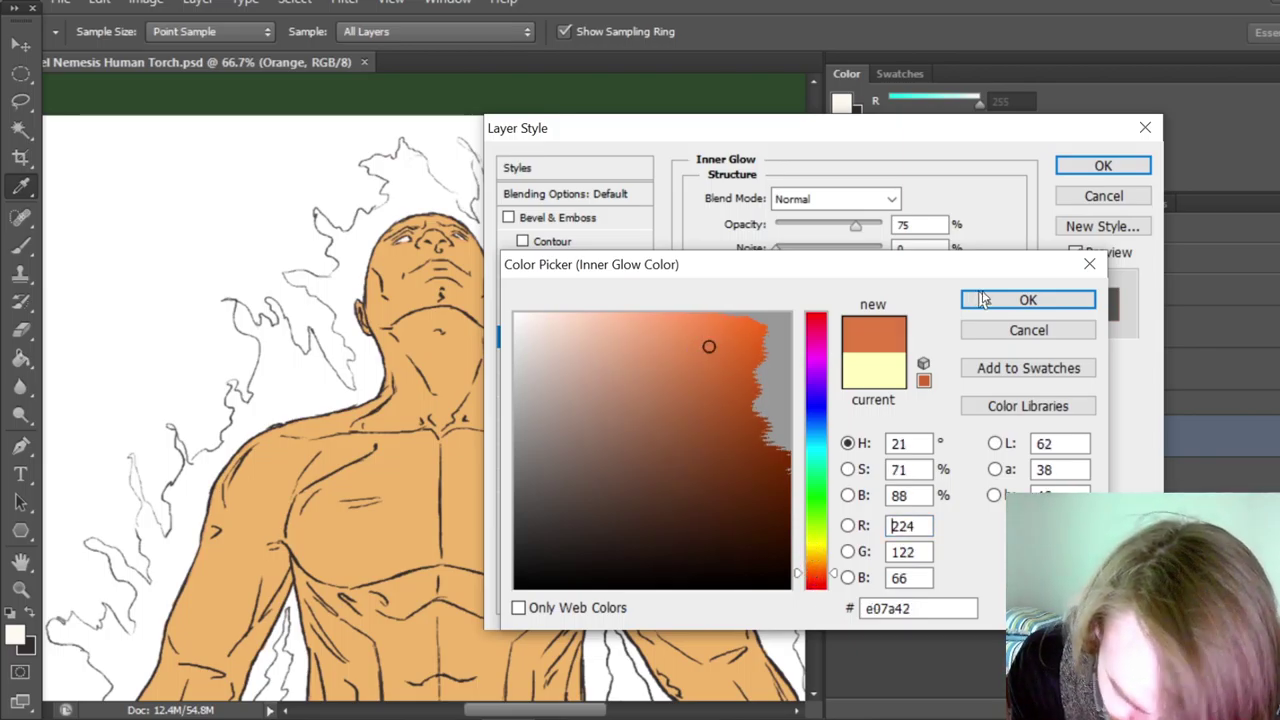
{"action": "left_click", "coordinate": [1000, 300]}
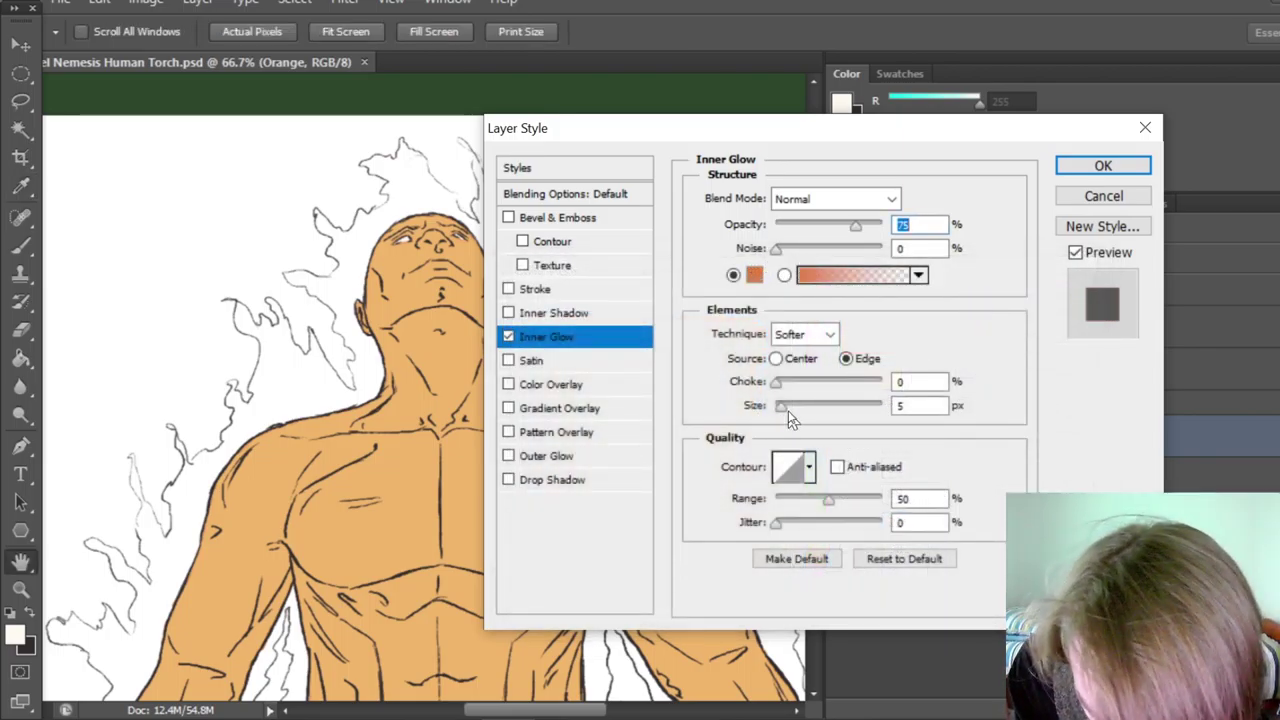
Set the Inner Glow choke to 11%, widen its size beyond 24 px, and apply it to the Orange layer.
{"action": "mouse_move", "coordinate": [782, 410]}
{"action": "left_mouse_down"}
{"action": "mouse_move", "coordinate": [793, 415]}
{"action": "mouse_move", "coordinate": [790, 388]}
{"action": "left_mouse_up"}
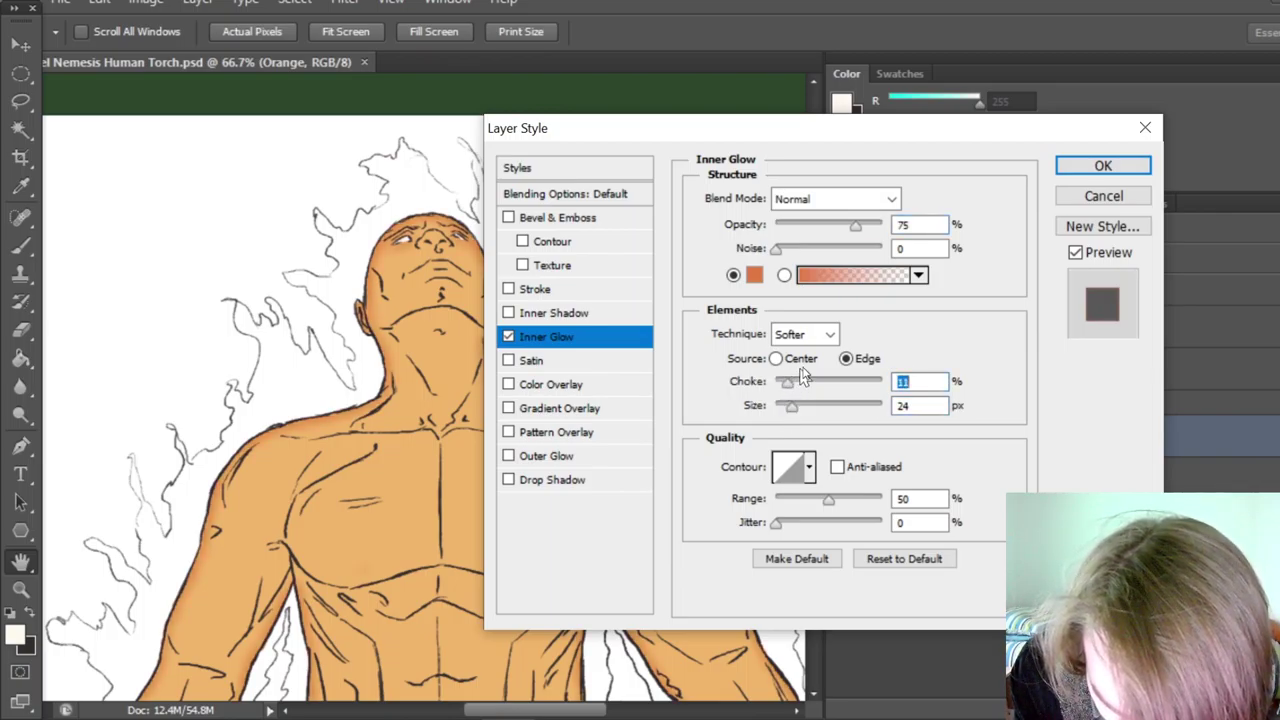
{"action": "left_click_drag", "start_coordinate": [792, 410], "coordinate": [820, 413]}
{"action": "left_click", "coordinate": [1102, 166]}
{"action": "left_click_drag", "start_coordinate": [822, 314], "coordinate": [814, 405]}
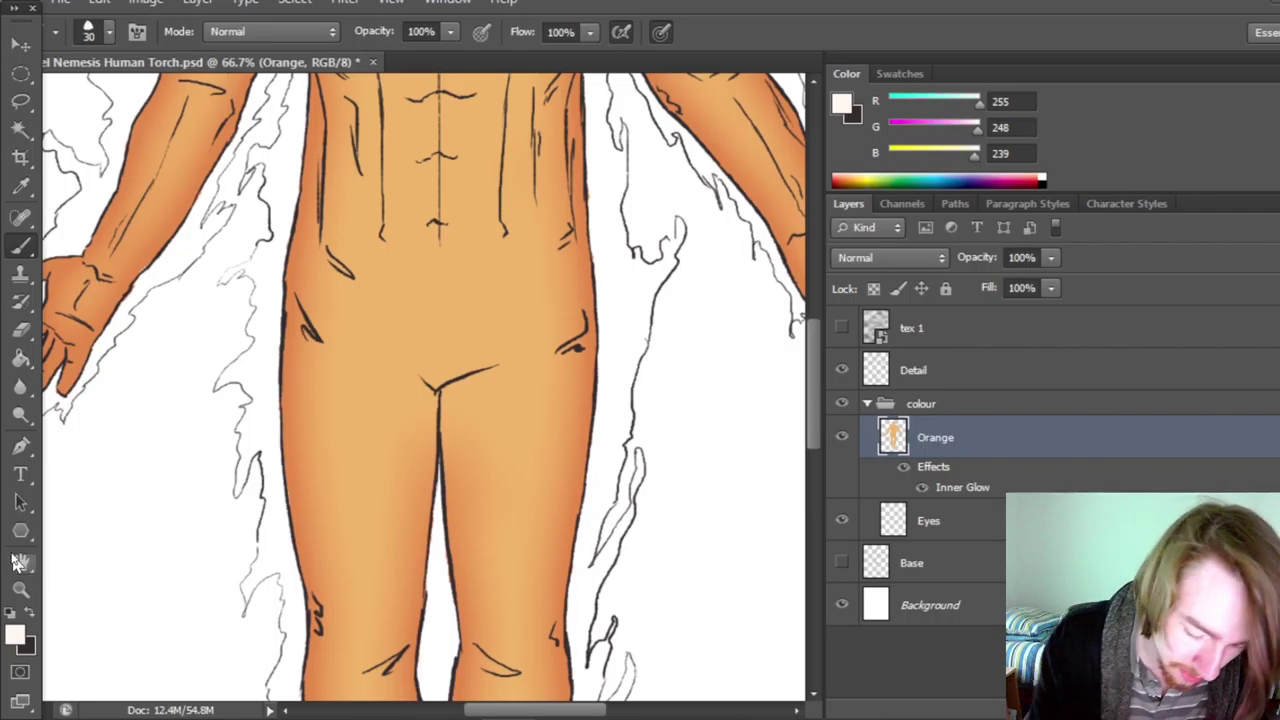
{"action": "left_click", "coordinate": [21, 589]}
{"action": "left_click", "coordinate": [651, 31]}
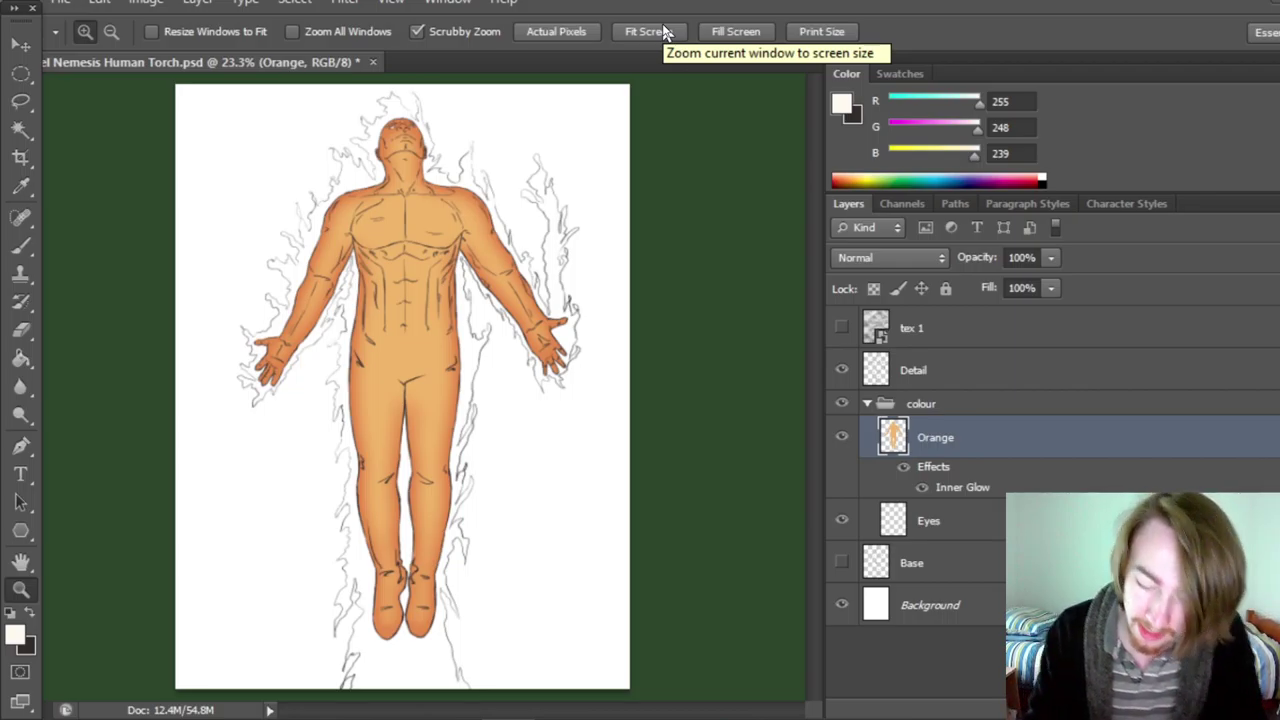
Add an Outer Glow to the Orange layer with the Normal blend mode.
{"action": "double_click", "coordinate": [1066, 437]}
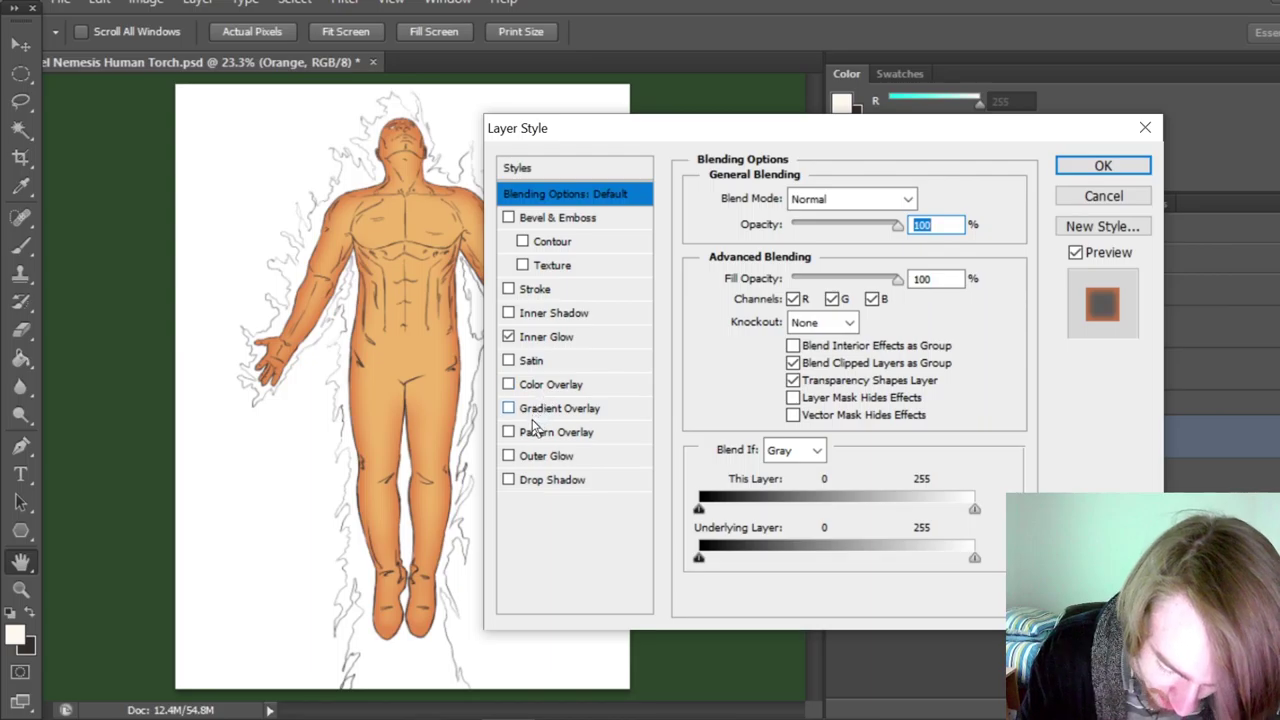
{"action": "left_click", "coordinate": [560, 455]}
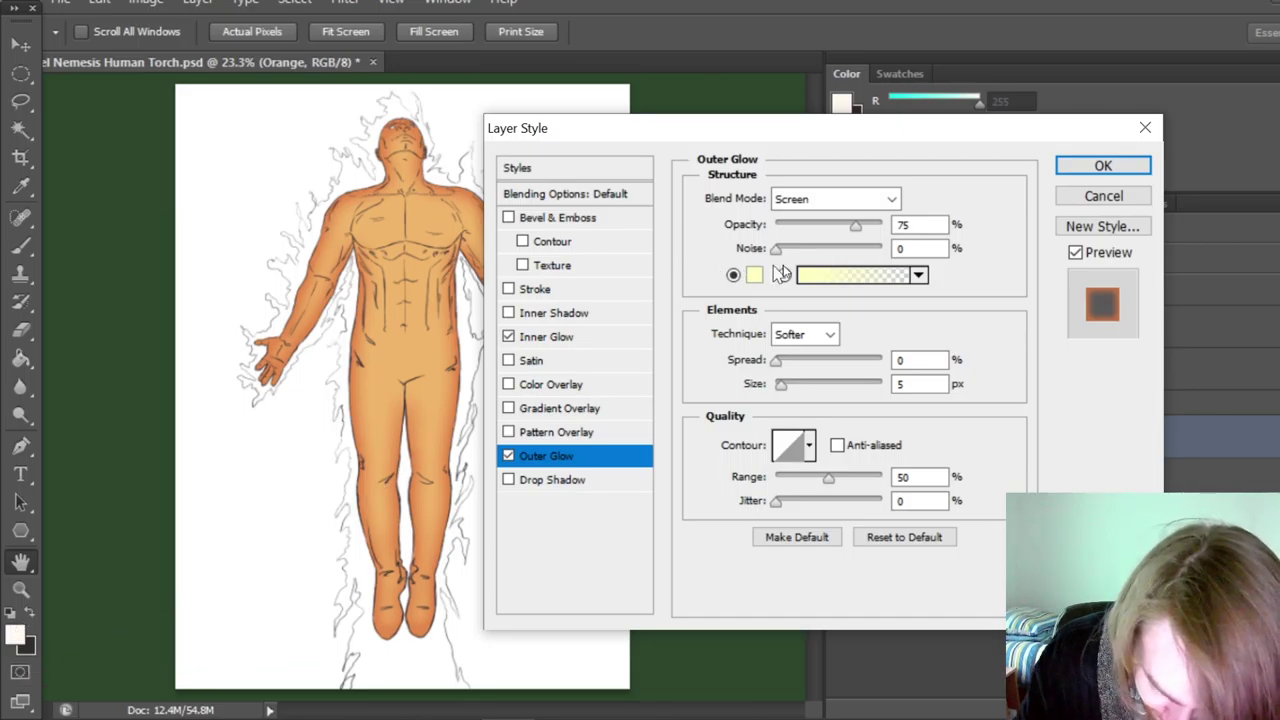
{"action": "left_click", "coordinate": [890, 199]}
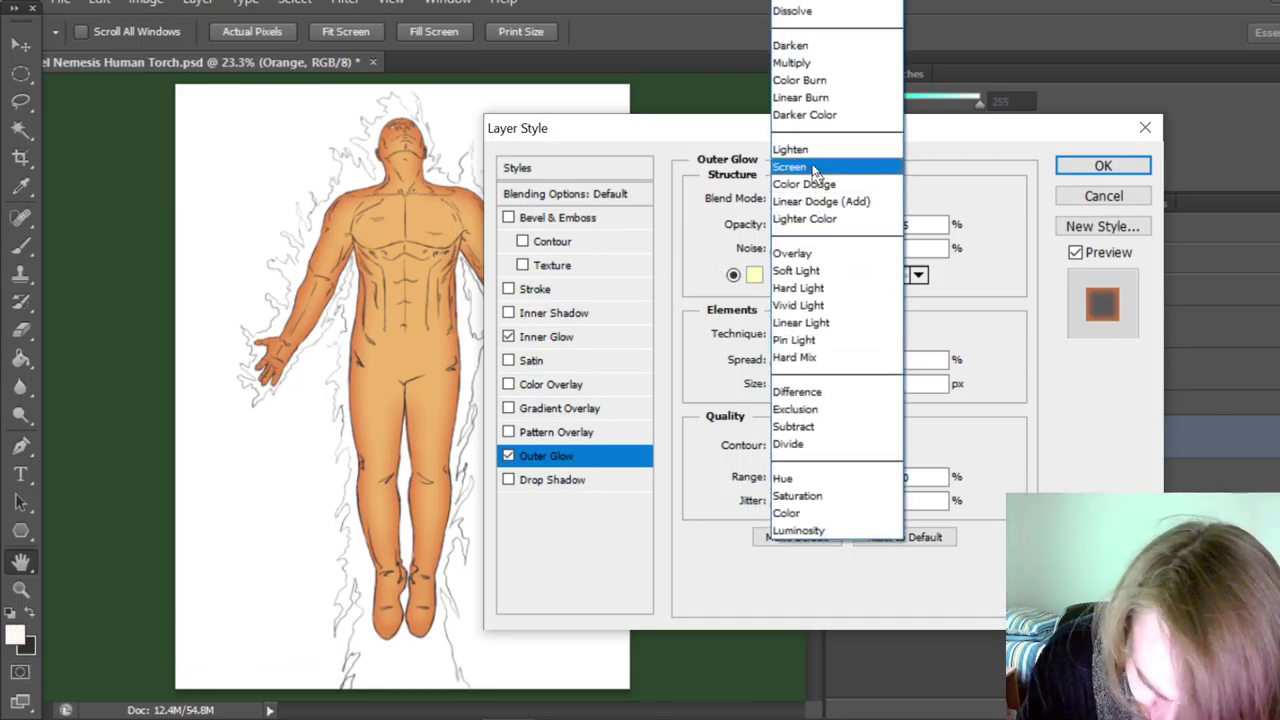
{"action": "left_click", "coordinate": [805, 4]}
Set the Outer Glow colour to a slightly redder orange, starting from the orange sampled on the figure's body.
{"action": "left_click", "coordinate": [753, 276]}
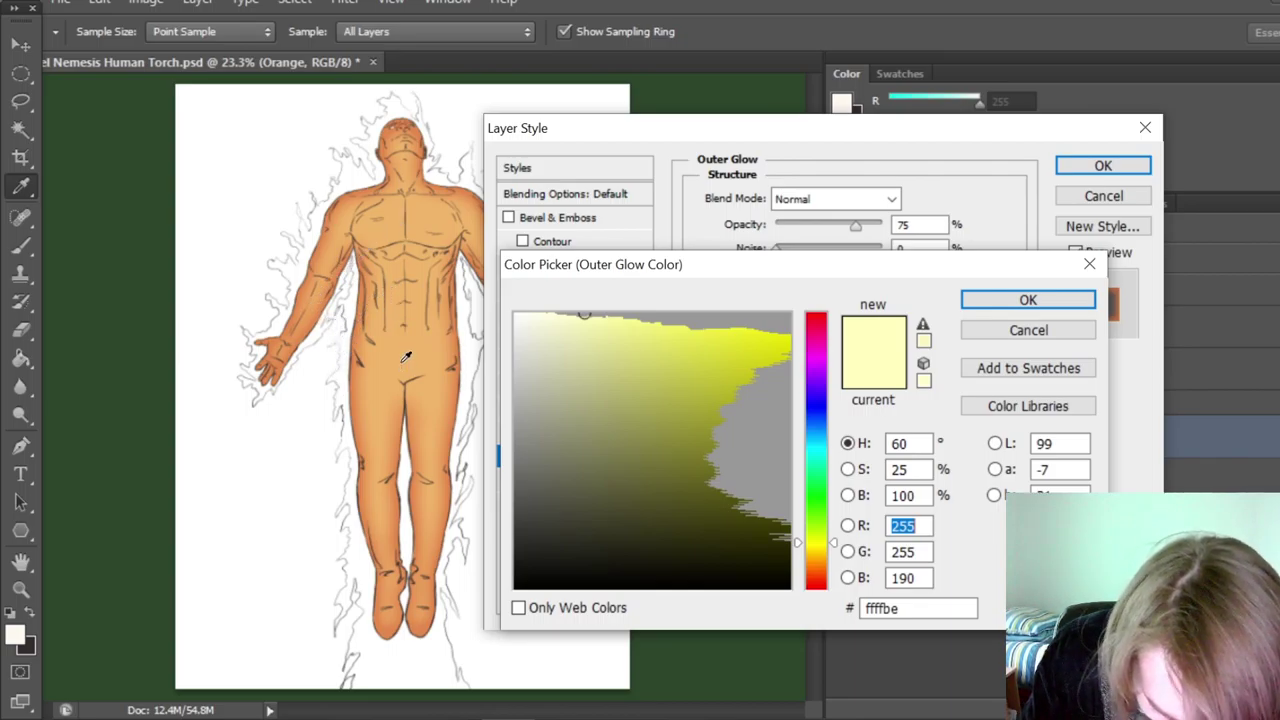
{"action": "left_click", "coordinate": [406, 357]}
{"action": "left_click", "coordinate": [818, 572]}
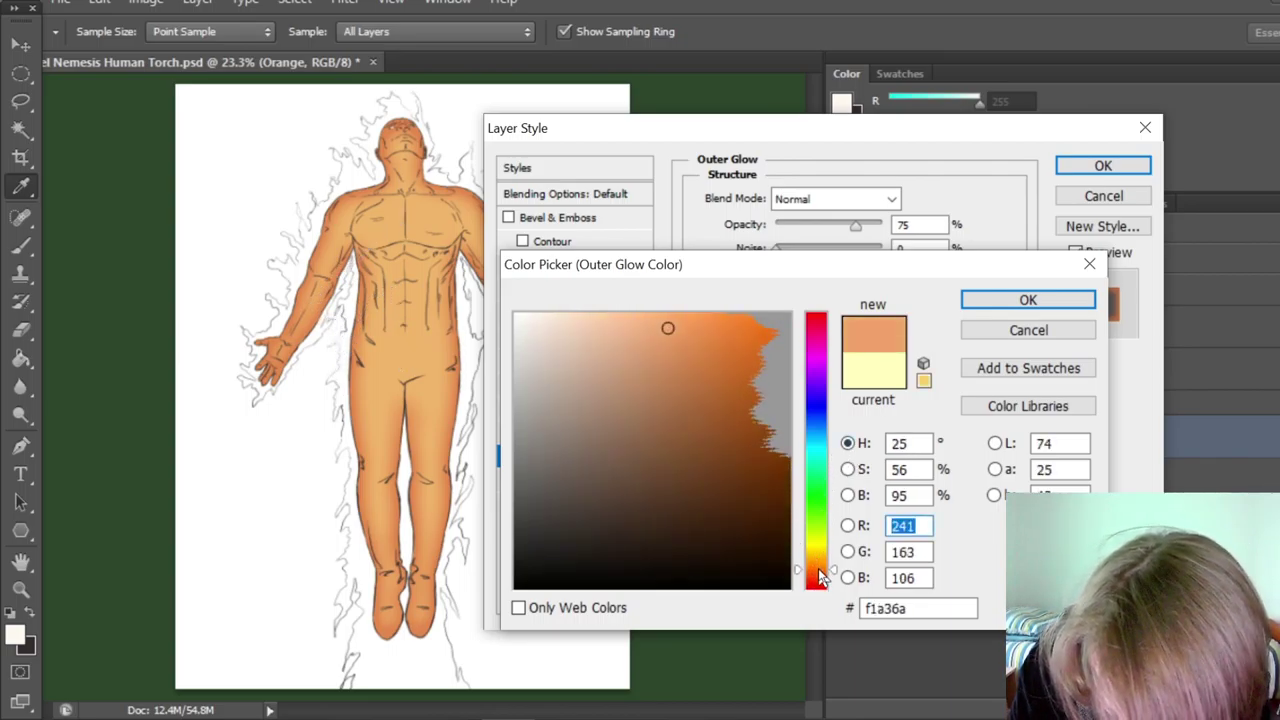
{"action": "left_click_drag", "start_coordinate": [817, 571], "coordinate": [819, 576]}
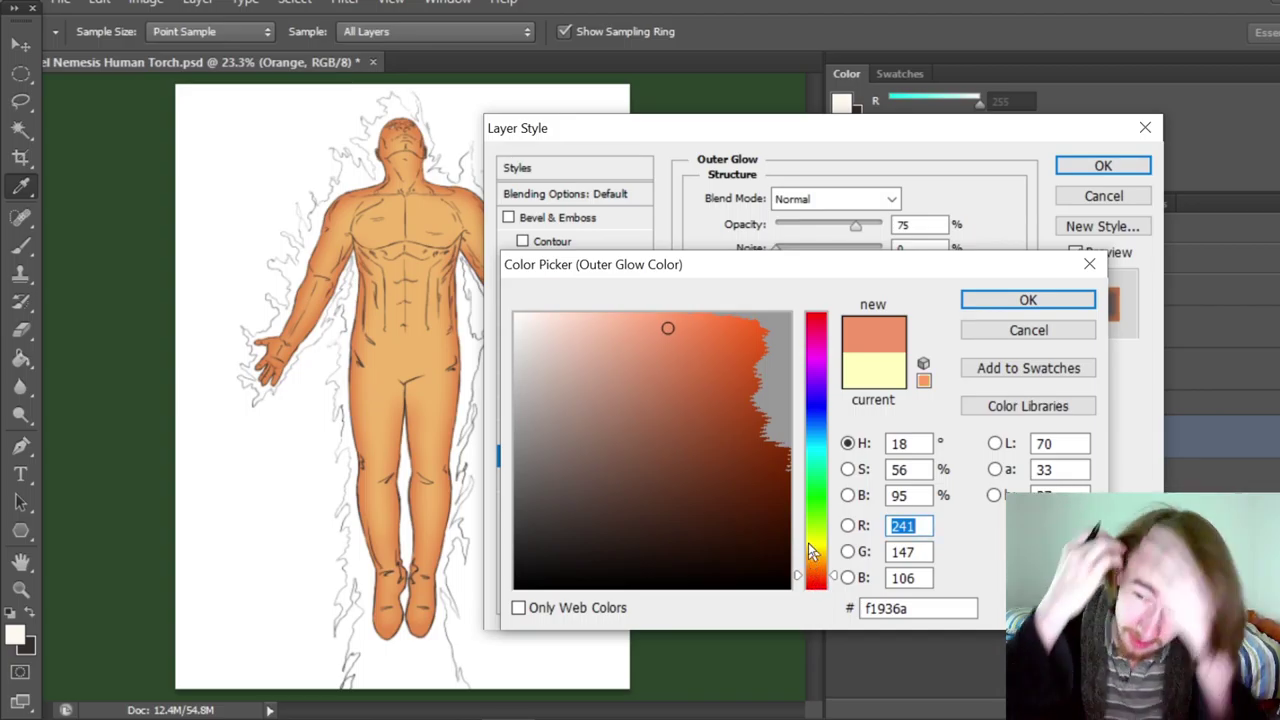
{"action": "left_click", "coordinate": [817, 580]}
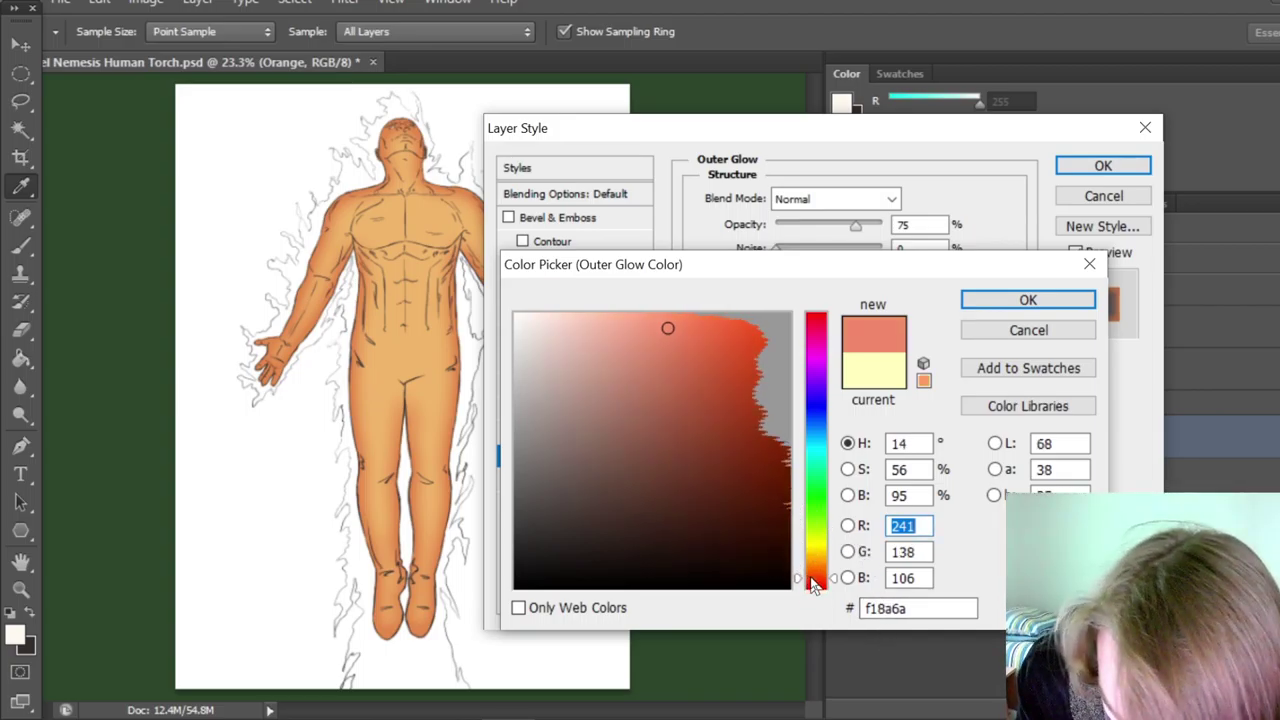
{"action": "left_click", "coordinate": [682, 338]}
{"action": "left_click_drag", "start_coordinate": [688, 358], "coordinate": [690, 330]}
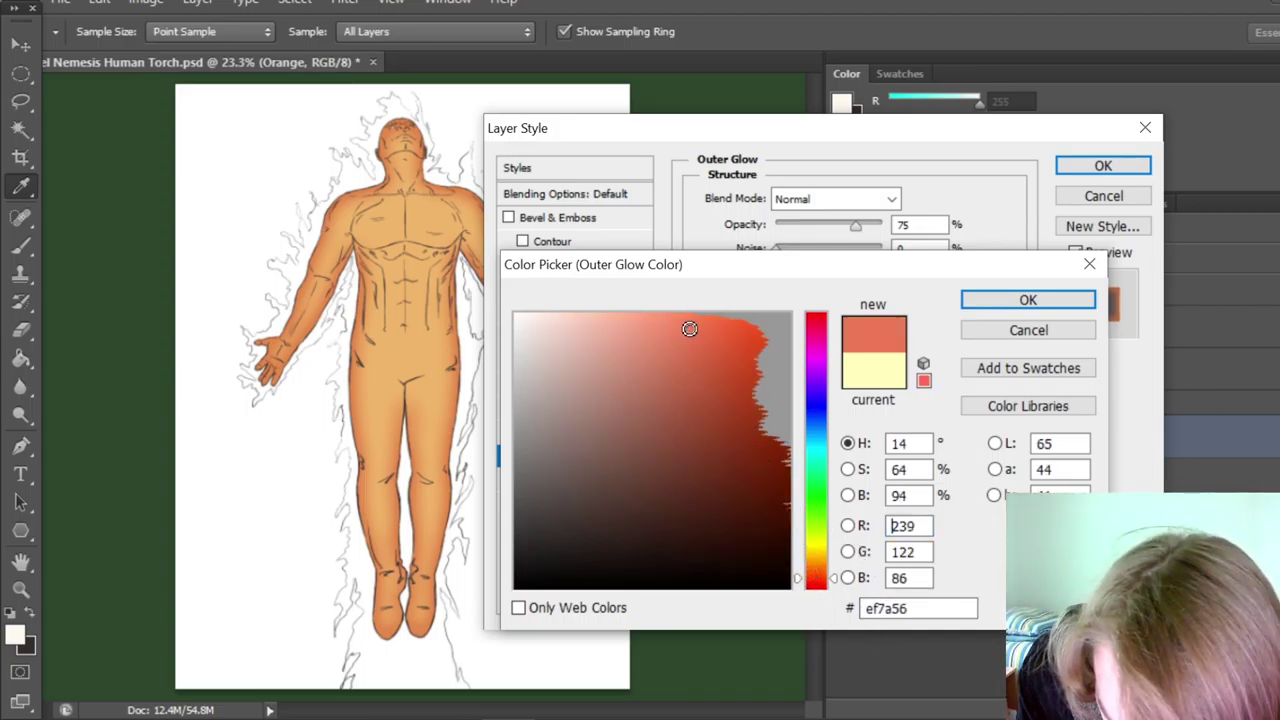
{"action": "left_click", "coordinate": [818, 575]}
{"action": "left_click_drag", "start_coordinate": [818, 578], "coordinate": [821, 572]}
{"action": "left_click", "coordinate": [1006, 303]}
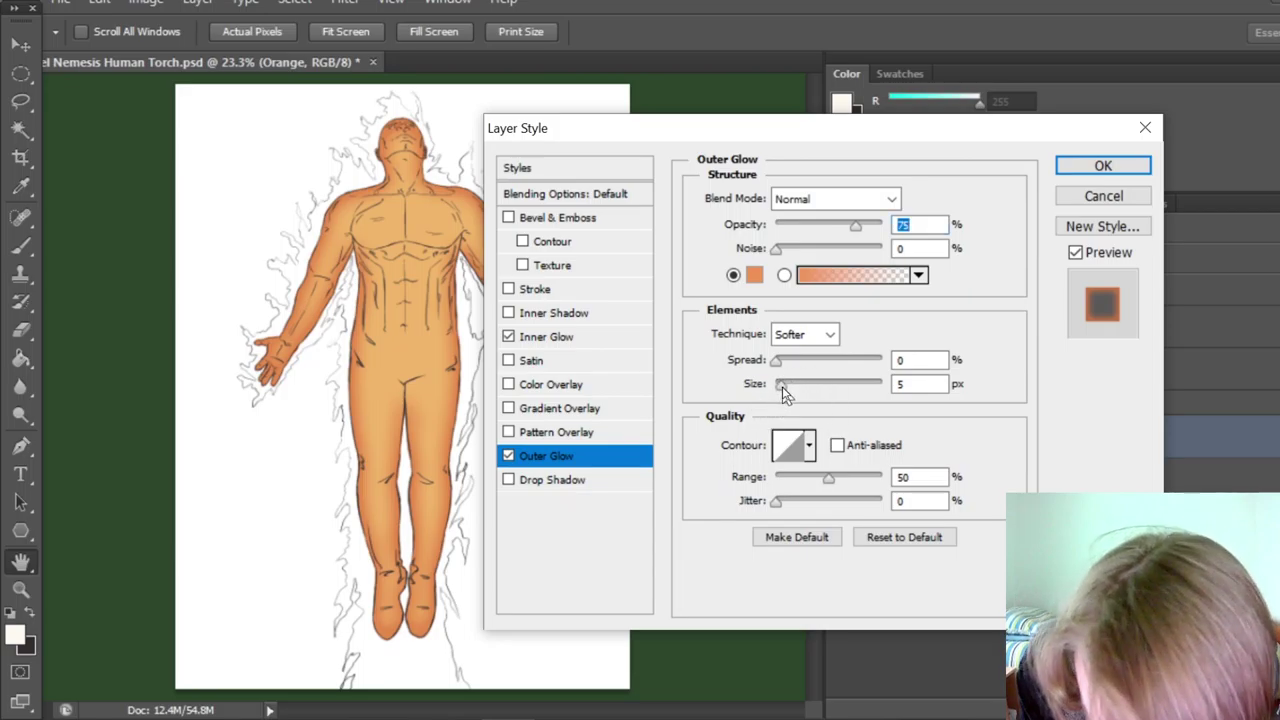
Set the Outer Glow spread to 27% and size to 8 px, apply it, and inspect the figure's edges up close.
{"action": "mouse_move", "coordinate": [782, 387]}
{"action": "left_mouse_down"}
{"action": "mouse_move", "coordinate": [789, 363]}
{"action": "mouse_move", "coordinate": [805, 364]}
{"action": "mouse_move", "coordinate": [784, 390]}
{"action": "left_mouse_up"}
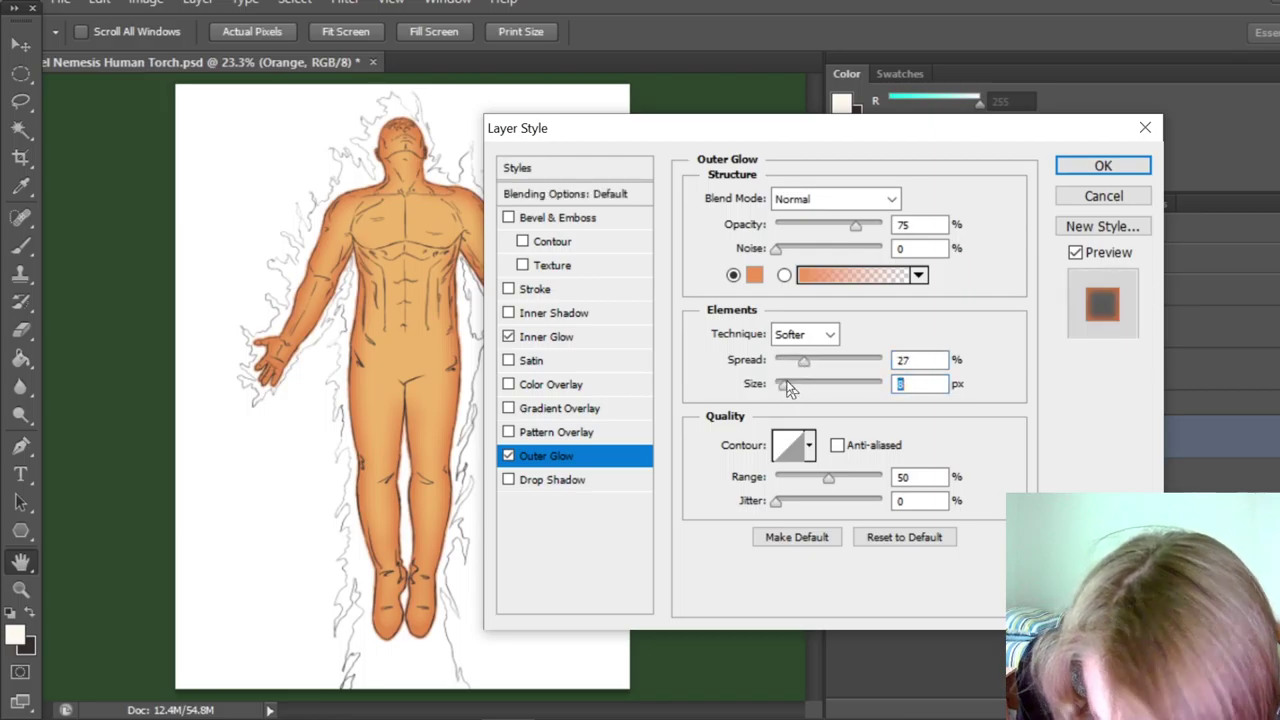
{"action": "left_click", "coordinate": [1102, 166]}
{"action": "left_click", "coordinate": [474, 425]}
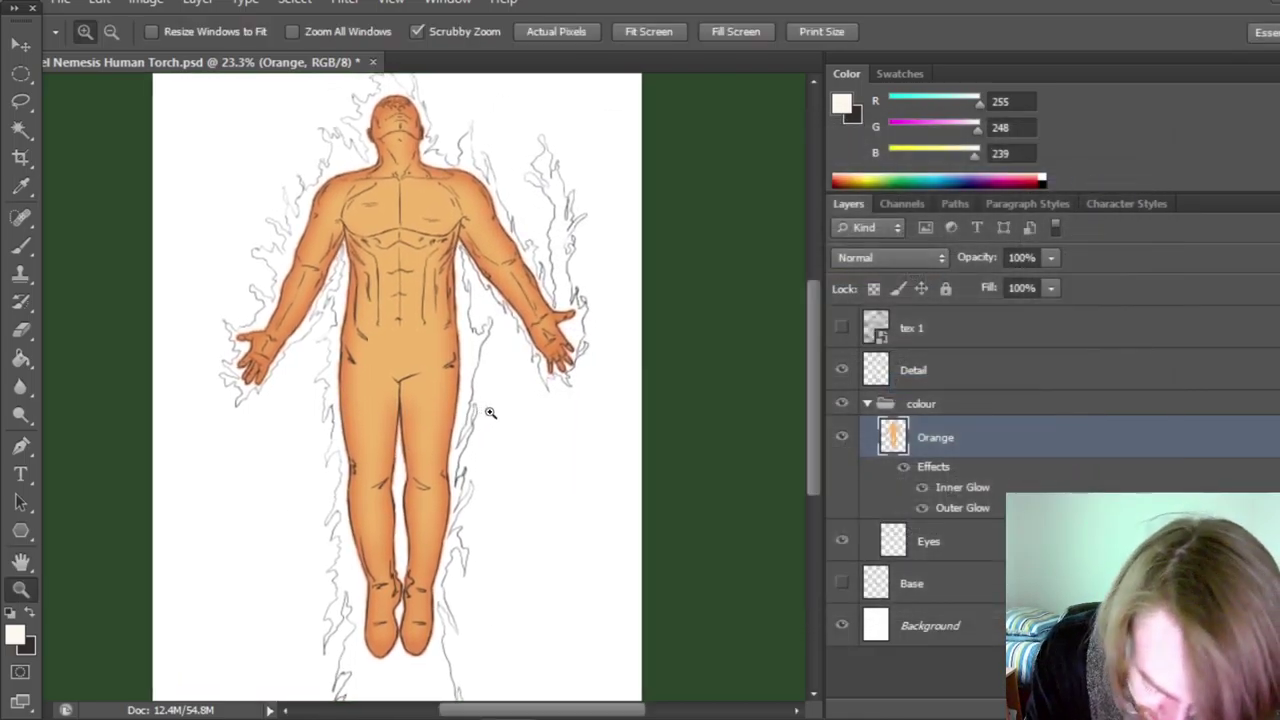
{"action": "scroll", "coordinate": [815, 395], "scroll_direction": "up", "scroll_amount": 6}
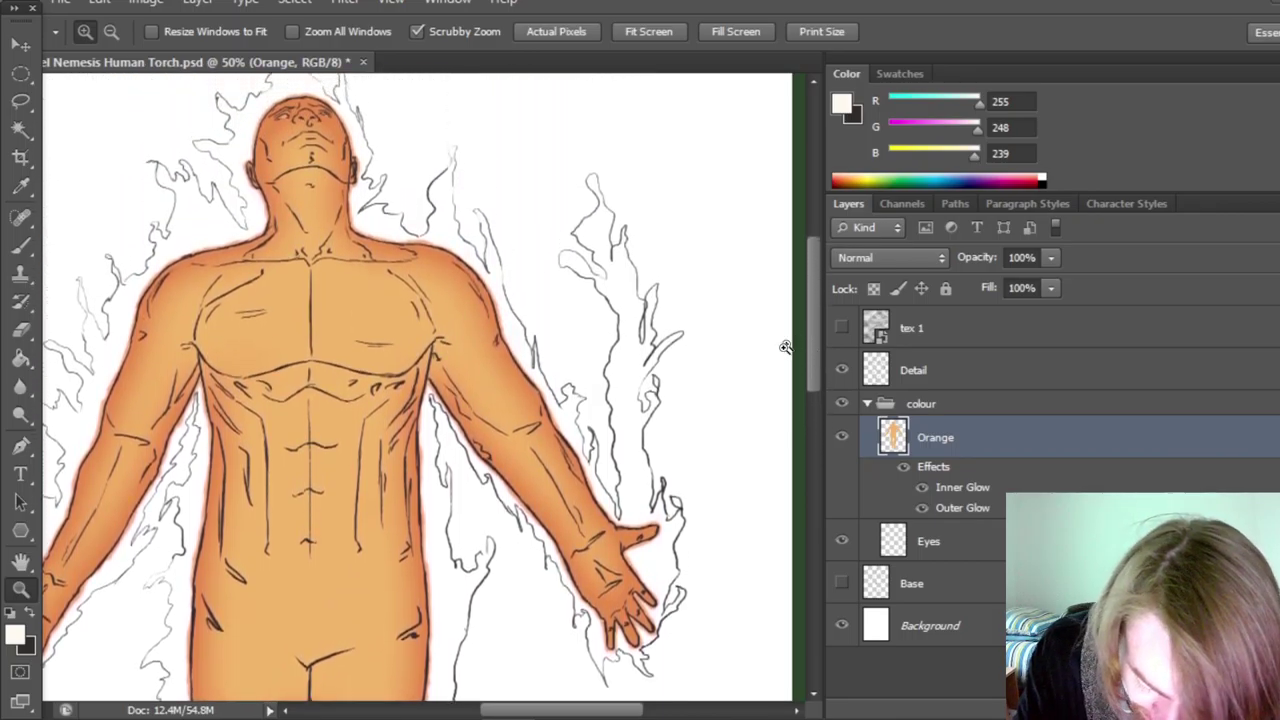
{"action": "key", "text": "ctrl+plus"}
{"action": "scroll", "coordinate": [818, 370], "scroll_direction": "up", "scroll_amount": 3}
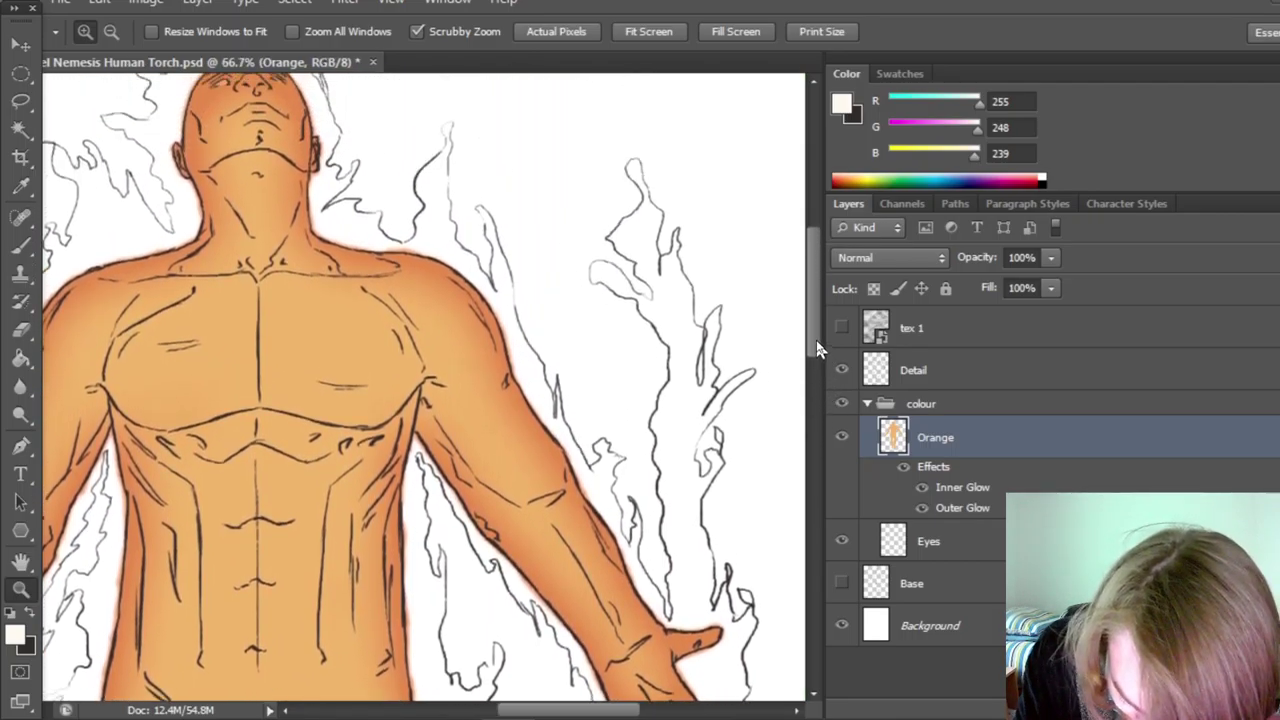
Soften the Orange layer's Outer Glow with a spread of 8% and a size of 32 px, and check the whole figure.
{"action": "double_click", "coordinate": [1001, 420]}
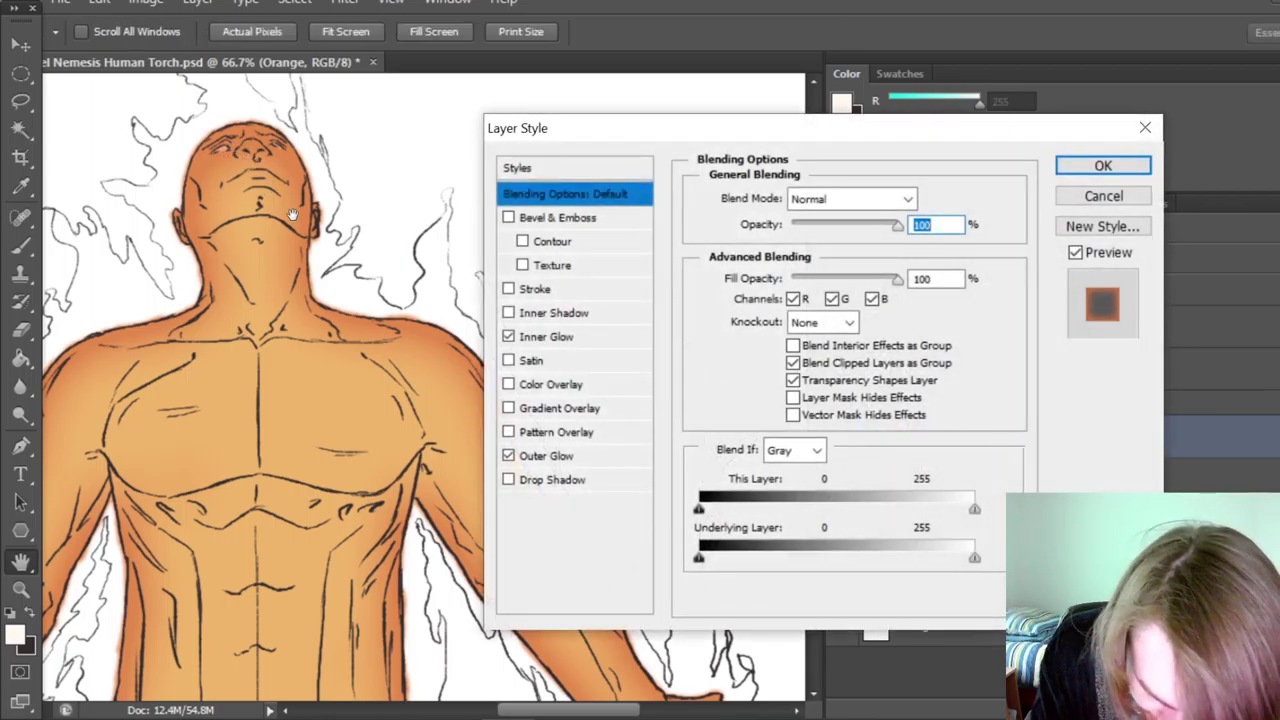
{"action": "left_click", "coordinate": [585, 457]}
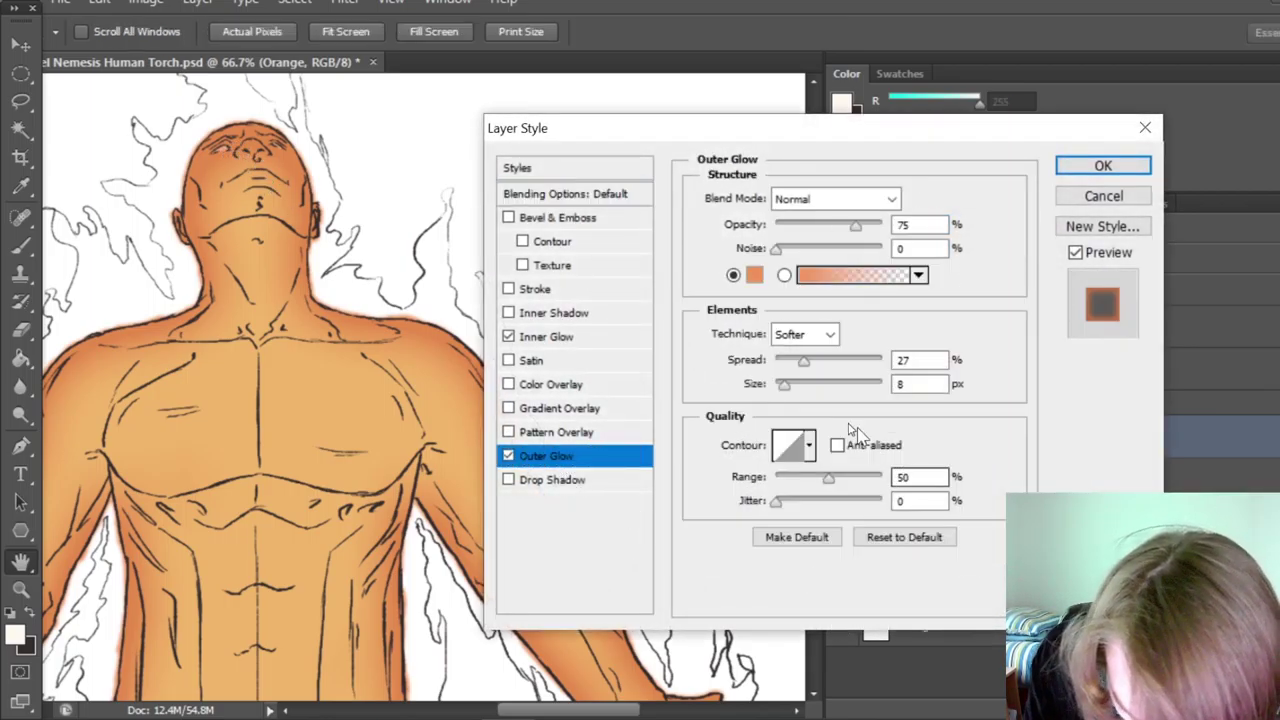
{"action": "left_click_drag", "start_coordinate": [805, 362], "coordinate": [792, 363]}
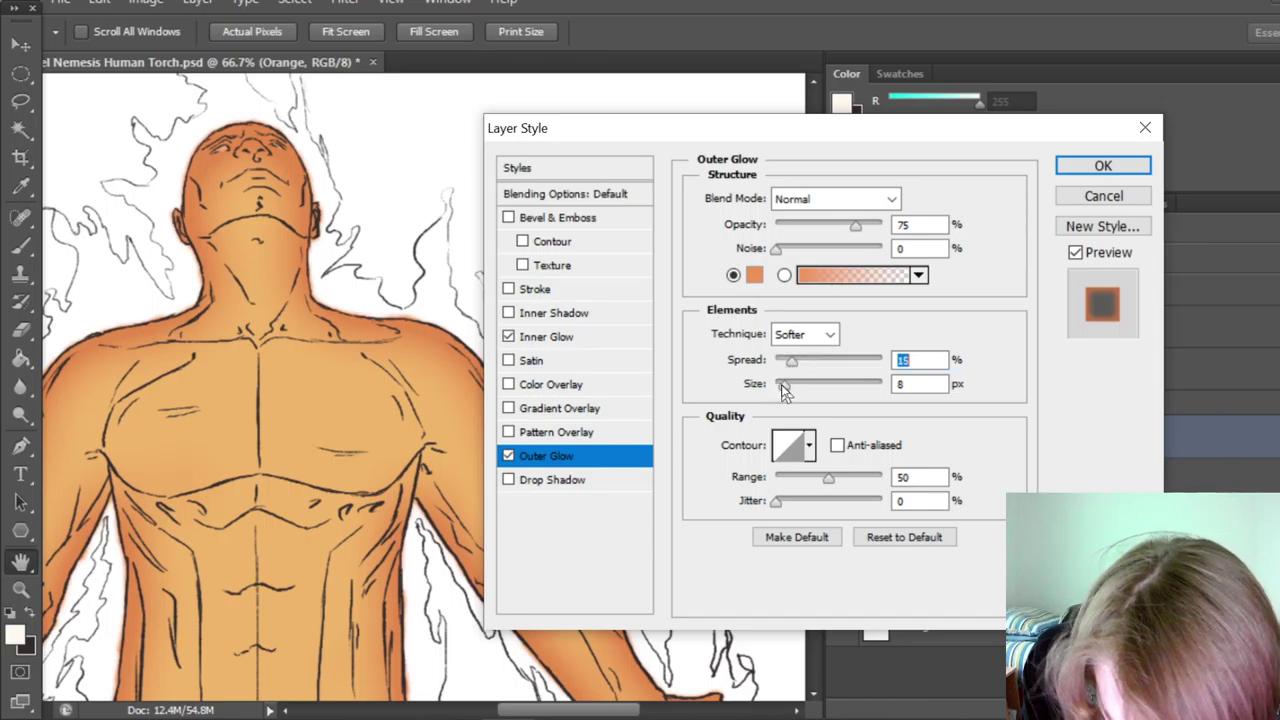
{"action": "left_click", "coordinate": [784, 388]}
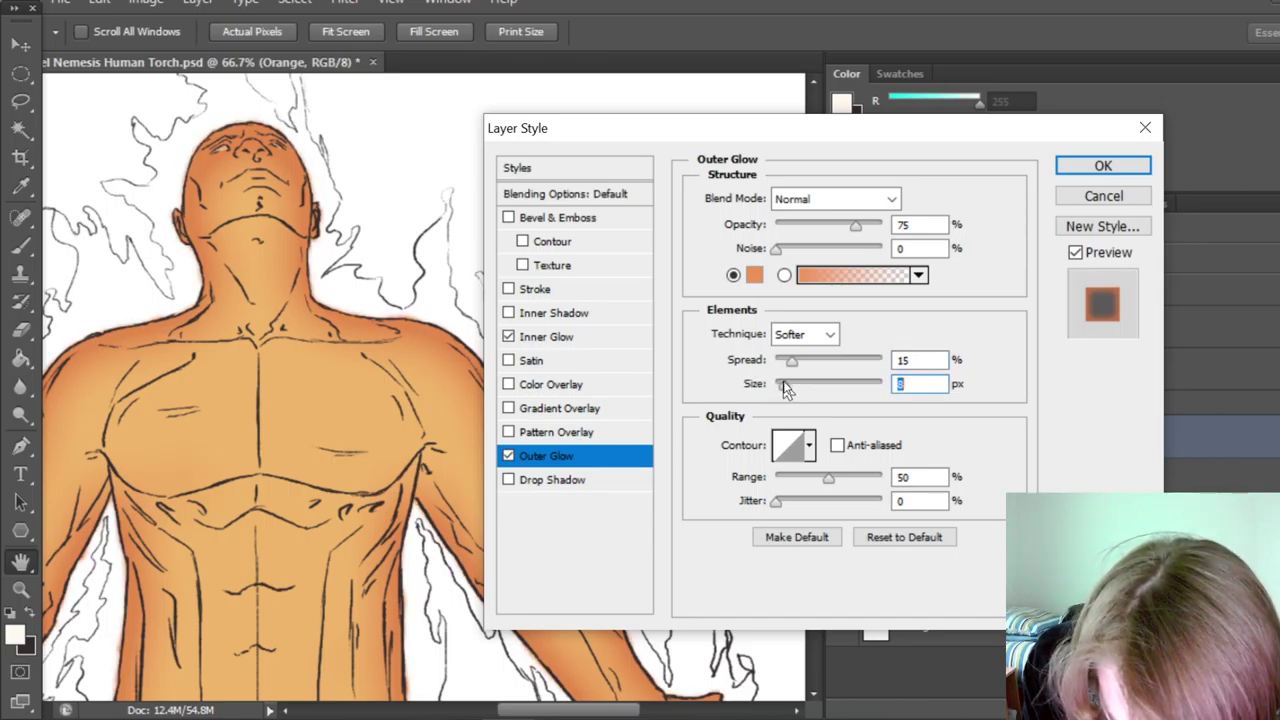
{"action": "left_click", "coordinate": [789, 363]}
{"action": "left_click", "coordinate": [785, 388]}
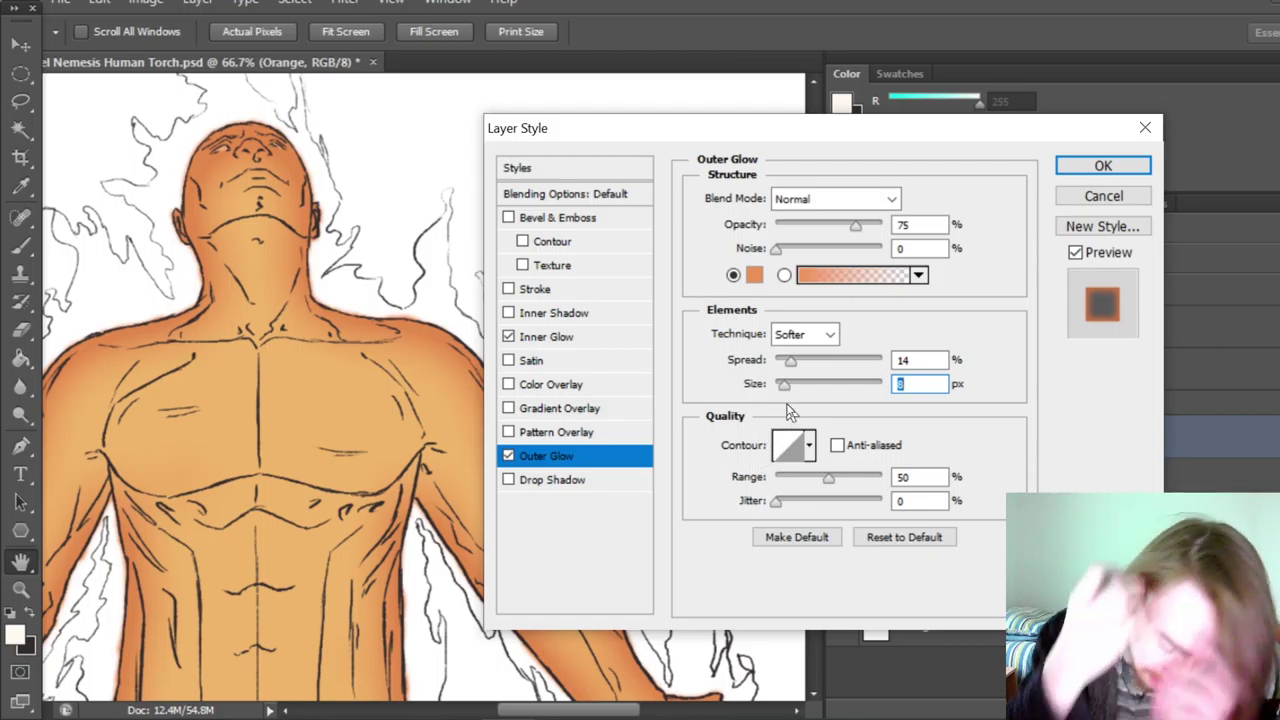
{"action": "mouse_move", "coordinate": [790, 364]}
{"action": "left_mouse_down"}
{"action": "mouse_move", "coordinate": [801, 390]}
{"action": "mouse_move", "coordinate": [783, 363]}
{"action": "left_mouse_up"}
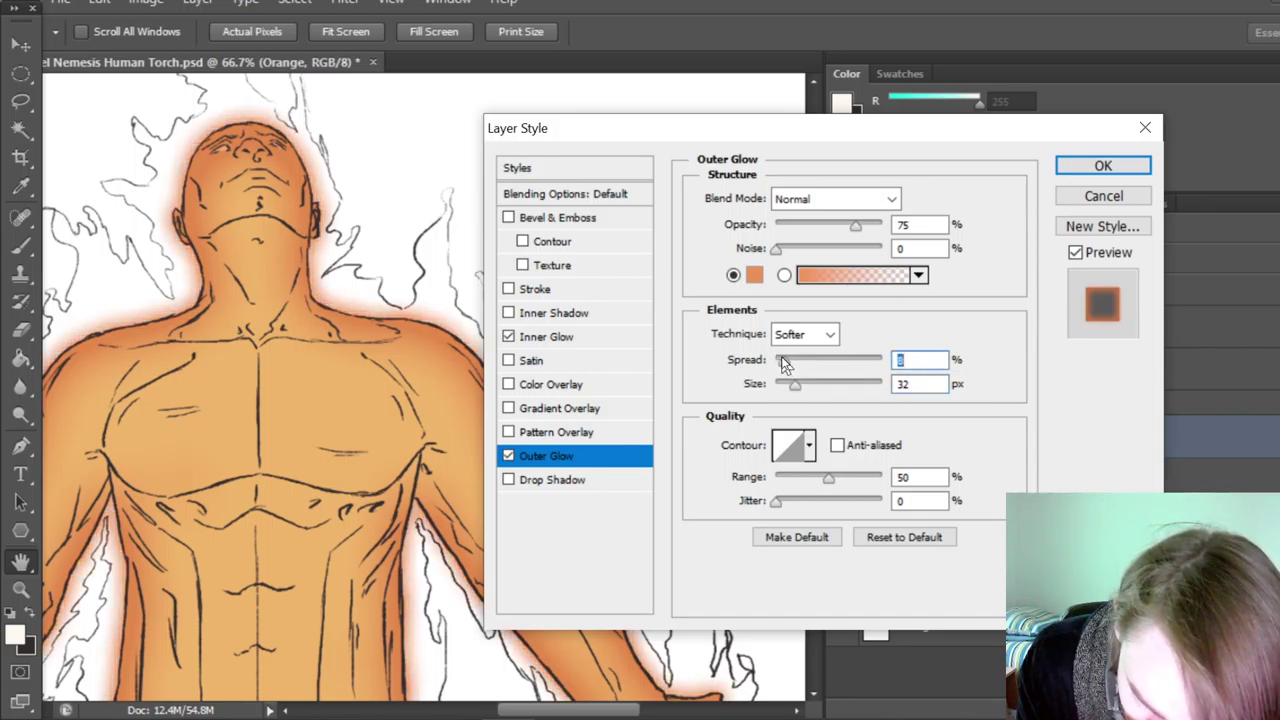
{"action": "left_click", "coordinate": [1080, 163]}
{"action": "key", "text": "z"}
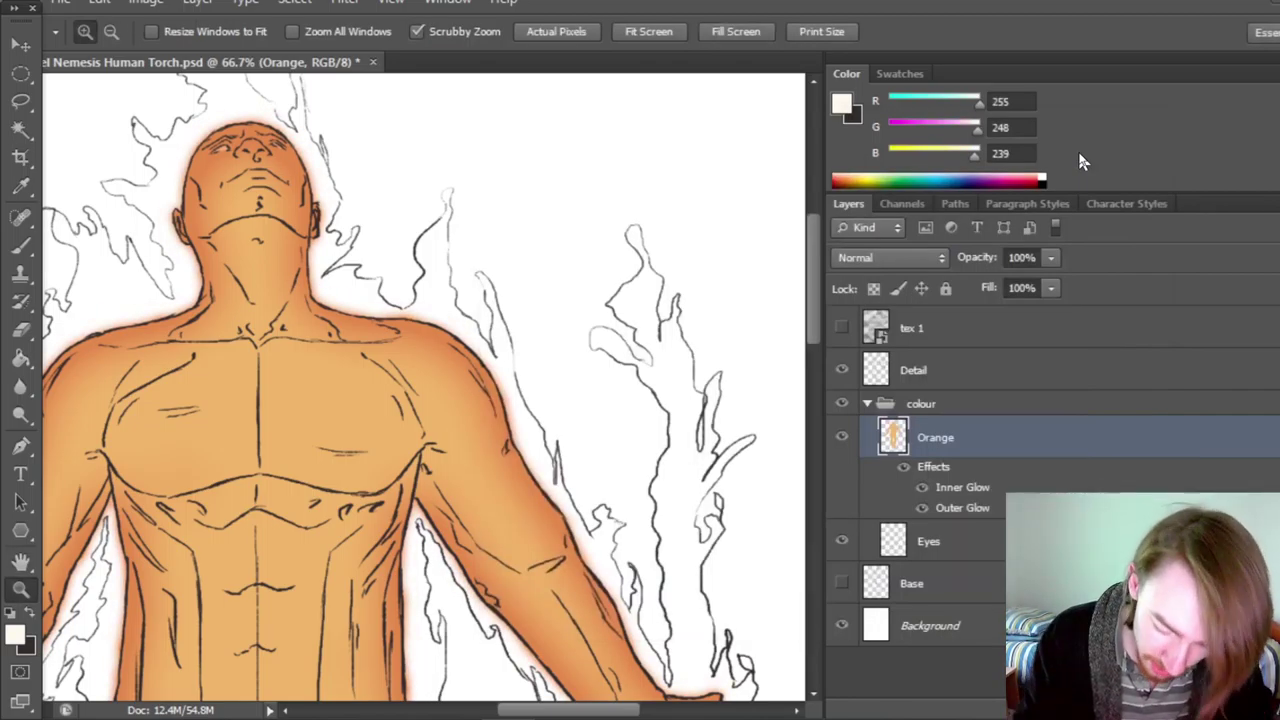
{"action": "left_click", "coordinate": [643, 38]}
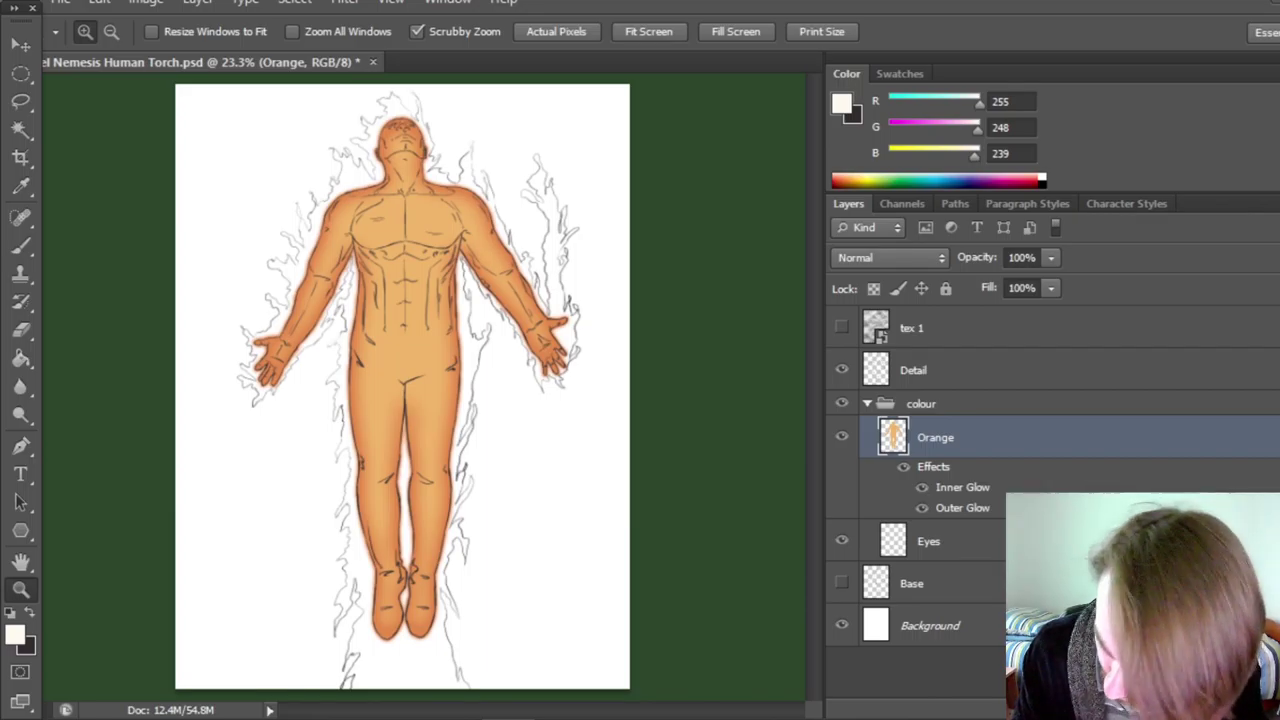
Add a new layer directly above Orange in the colour group and clip it to Orange.
{"action": "key", "text": "ctrl+shift+alt+n"}
{"action": "right_click", "coordinate": [940, 443]}
{"action": "left_click", "coordinate": [1050, 243]}
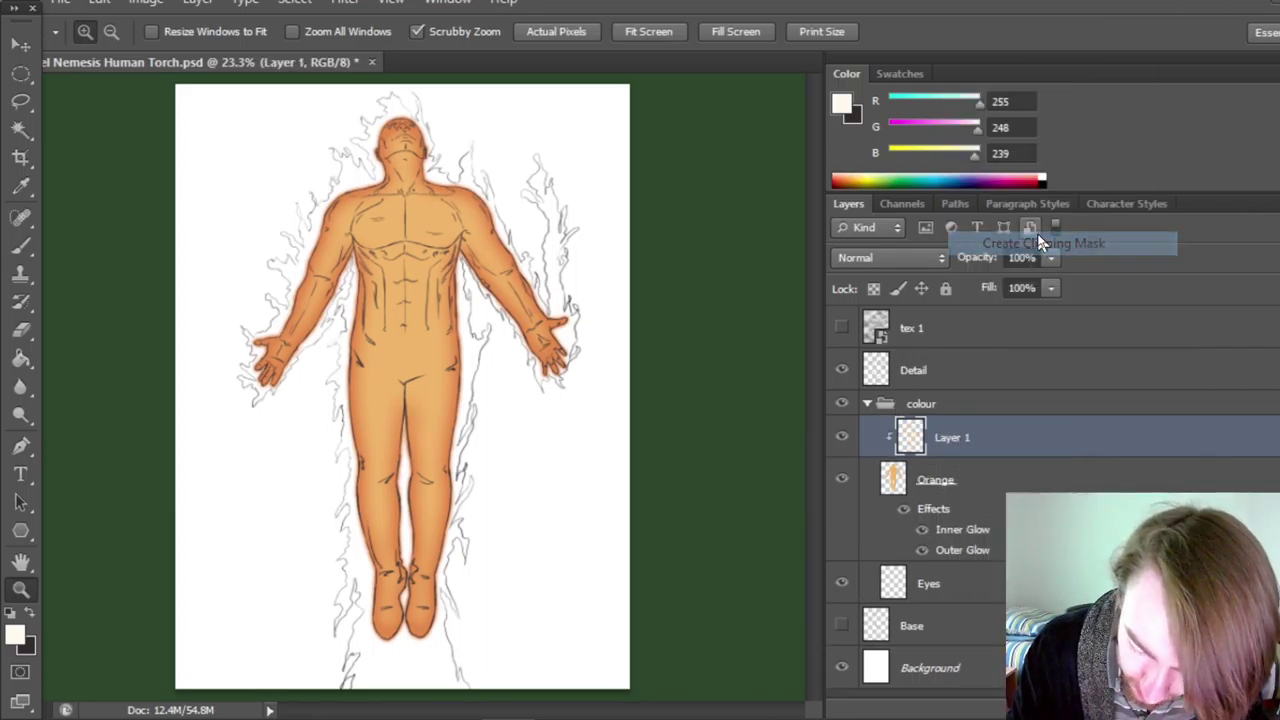
Make the dark grey the foreground colour and set the clipped layer's opacity to 40%.
{"action": "left_click", "coordinate": [34, 613]}
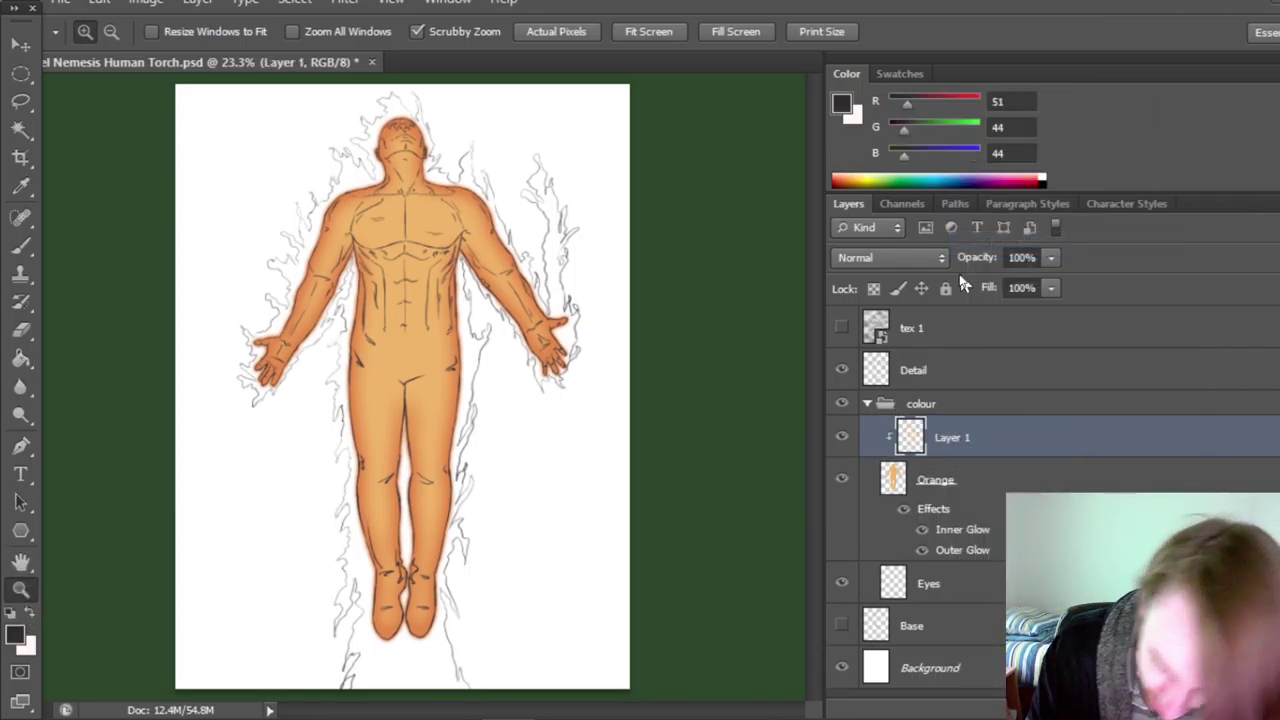
{"action": "left_click_drag", "start_coordinate": [973, 271], "coordinate": [967, 265]}
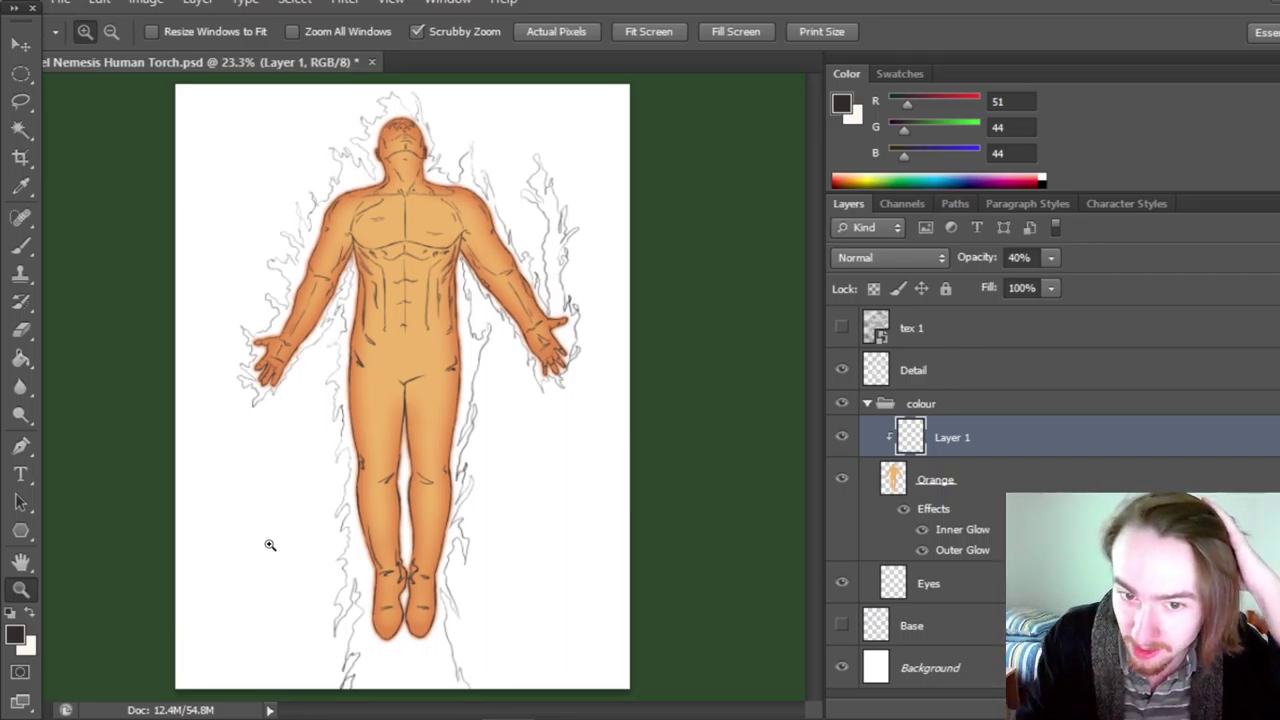
{"action": "left_click_drag", "start_coordinate": [435, 401], "coordinate": [435, 401]}
{"action": "left_click", "coordinate": [436, 408]}
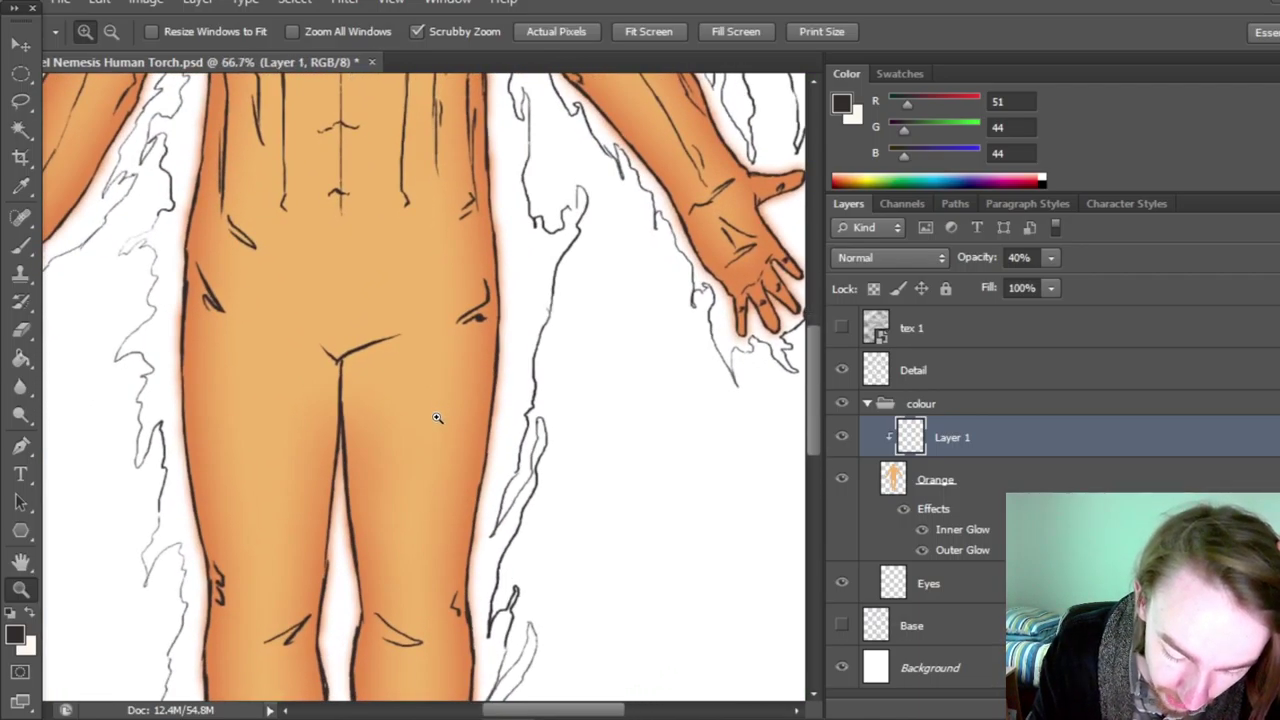
Brush dark grey shading onto the clipped layer under the chin, along the shoulders and outer arms, and beneath the chest muscles.
{"action": "left_click_drag", "start_coordinate": [812, 366], "coordinate": [811, 289]}
{"action": "key", "text": "b"}
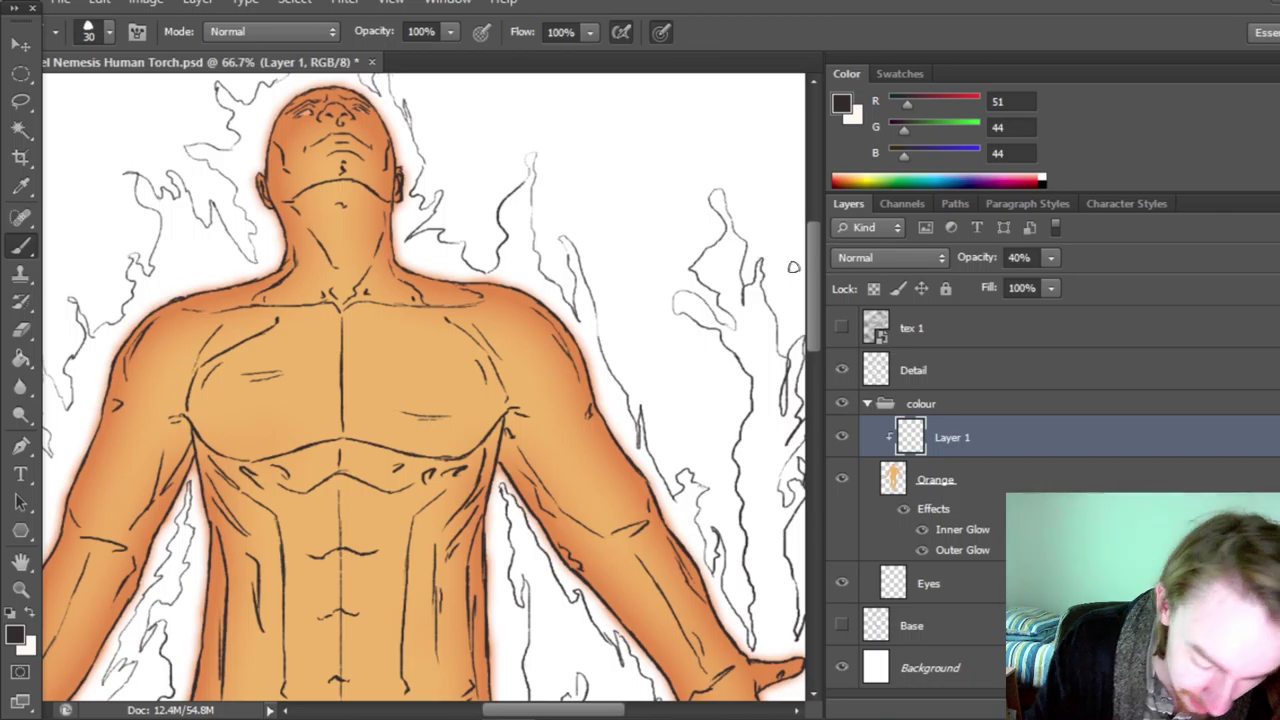
{"action": "scroll", "coordinate": [797, 227], "scroll_direction": "up", "scroll_amount": 3}
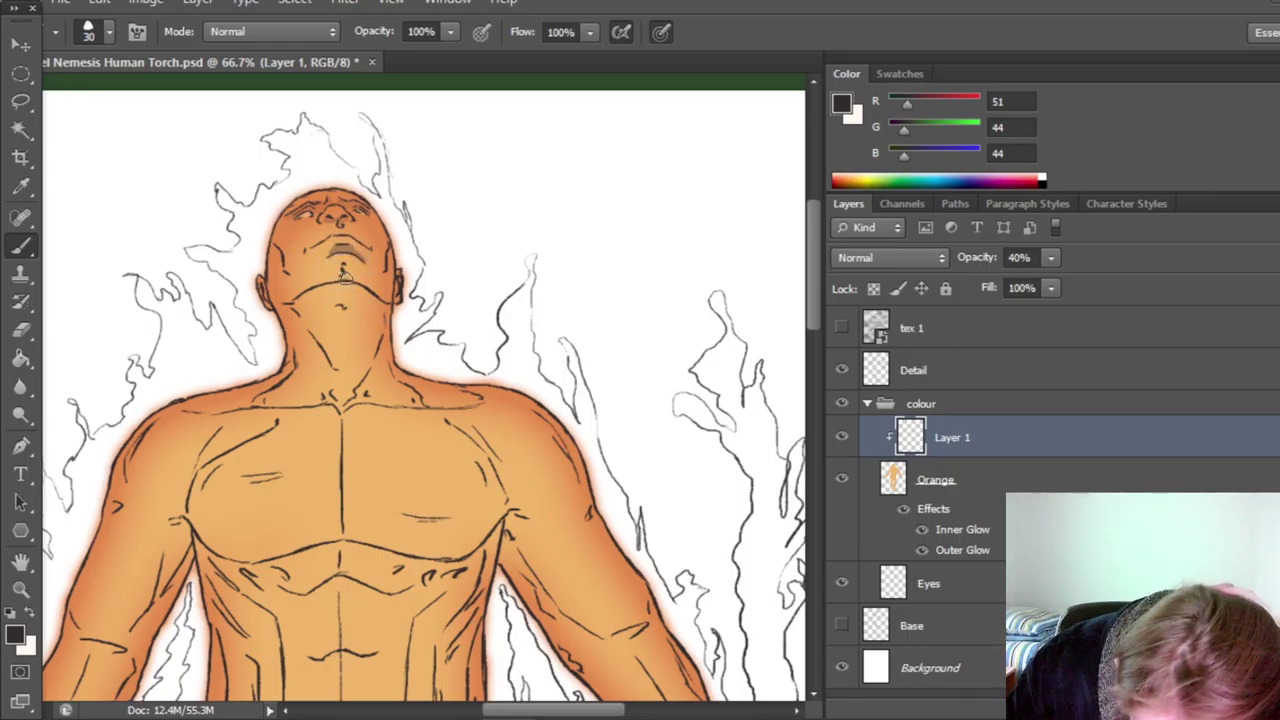
{"action": "mouse_move", "coordinate": [343, 272]}
{"action": "left_mouse_down"}
{"action": "mouse_move", "coordinate": [388, 285]}
{"action": "mouse_move", "coordinate": [330, 330]}
{"action": "mouse_move", "coordinate": [350, 390]}
{"action": "left_mouse_up"}
{"action": "mouse_move", "coordinate": [396, 564]}
{"action": "left_mouse_down"}
{"action": "mouse_move", "coordinate": [508, 469]}
{"action": "mouse_move", "coordinate": [330, 458]}
{"action": "left_mouse_up"}
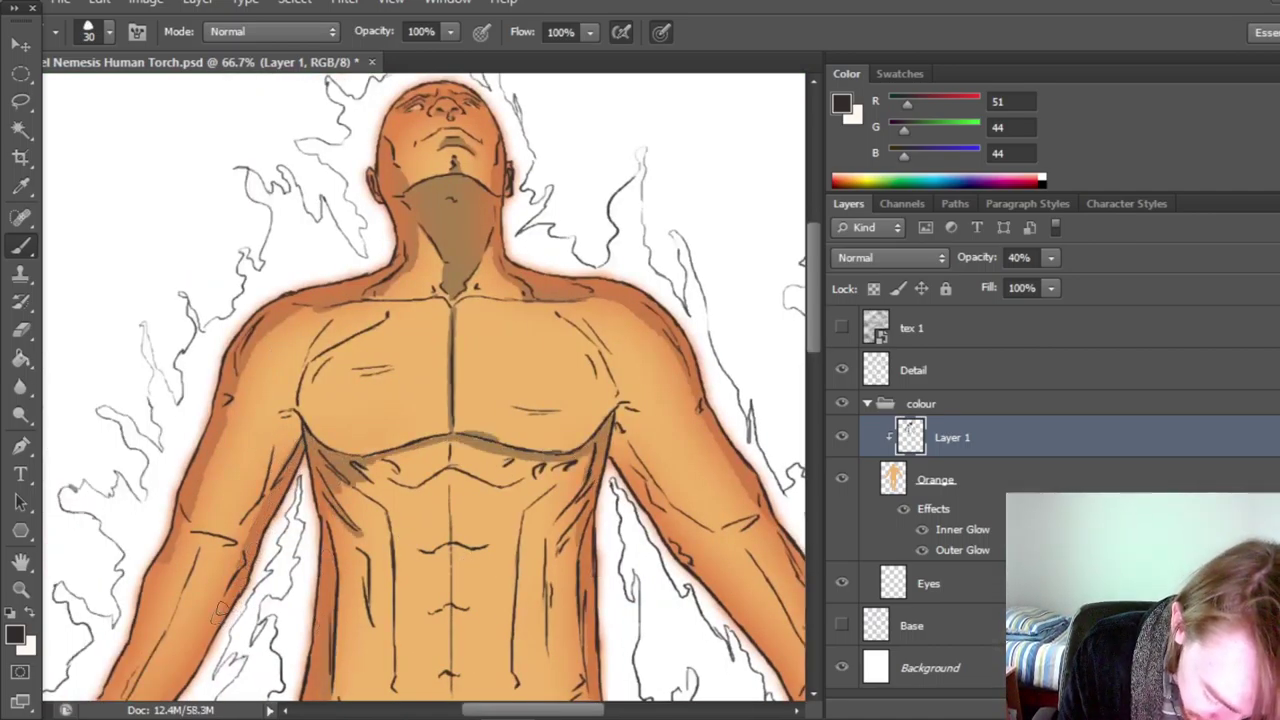
Shade the elbow crease, both armpits and the muscle lines at the outer edges of the chest with the 30 px brush.
{"action": "mouse_move", "coordinate": [243, 541]}
{"action": "left_mouse_down"}
{"action": "mouse_move", "coordinate": [256, 509]}
{"action": "mouse_move", "coordinate": [235, 536]}
{"action": "left_mouse_up"}
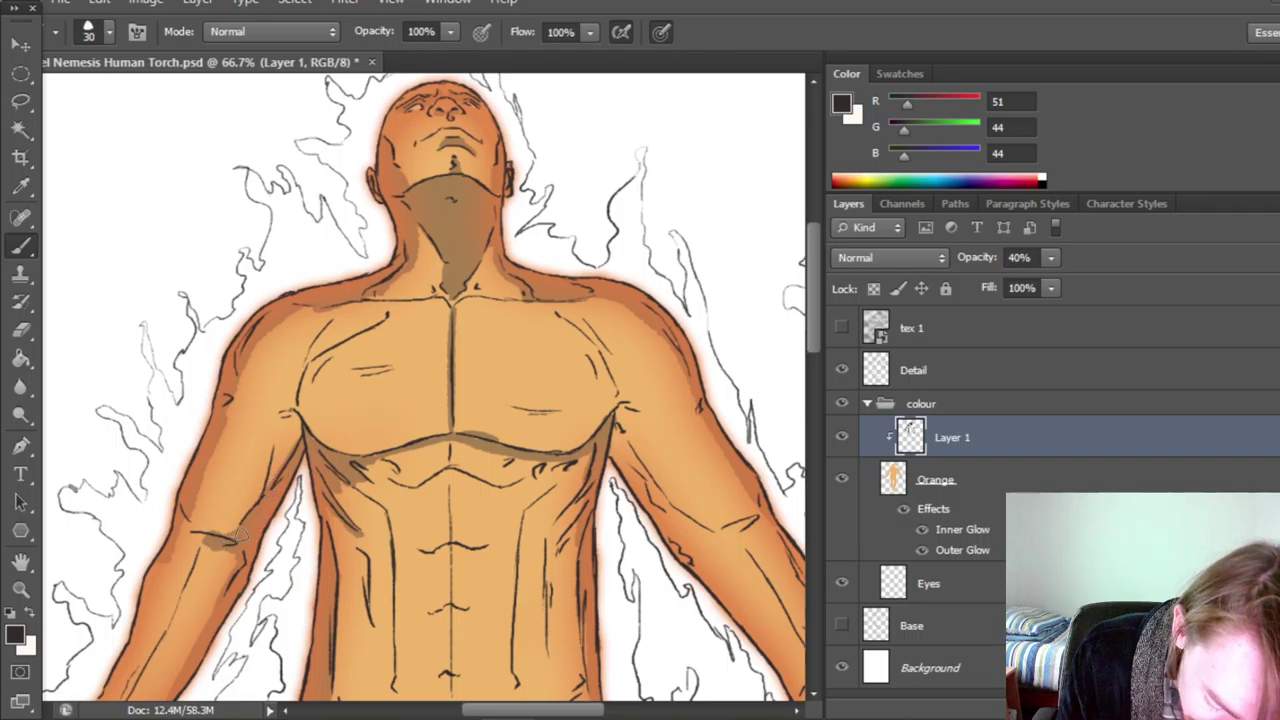
{"action": "left_click_drag", "start_coordinate": [300, 460], "coordinate": [282, 415]}
{"action": "mouse_move", "coordinate": [622, 428]}
{"action": "left_mouse_down"}
{"action": "mouse_move", "coordinate": [614, 455]}
{"action": "mouse_move", "coordinate": [624, 406]}
{"action": "mouse_move", "coordinate": [645, 420]}
{"action": "mouse_move", "coordinate": [658, 464]}
{"action": "left_mouse_up"}
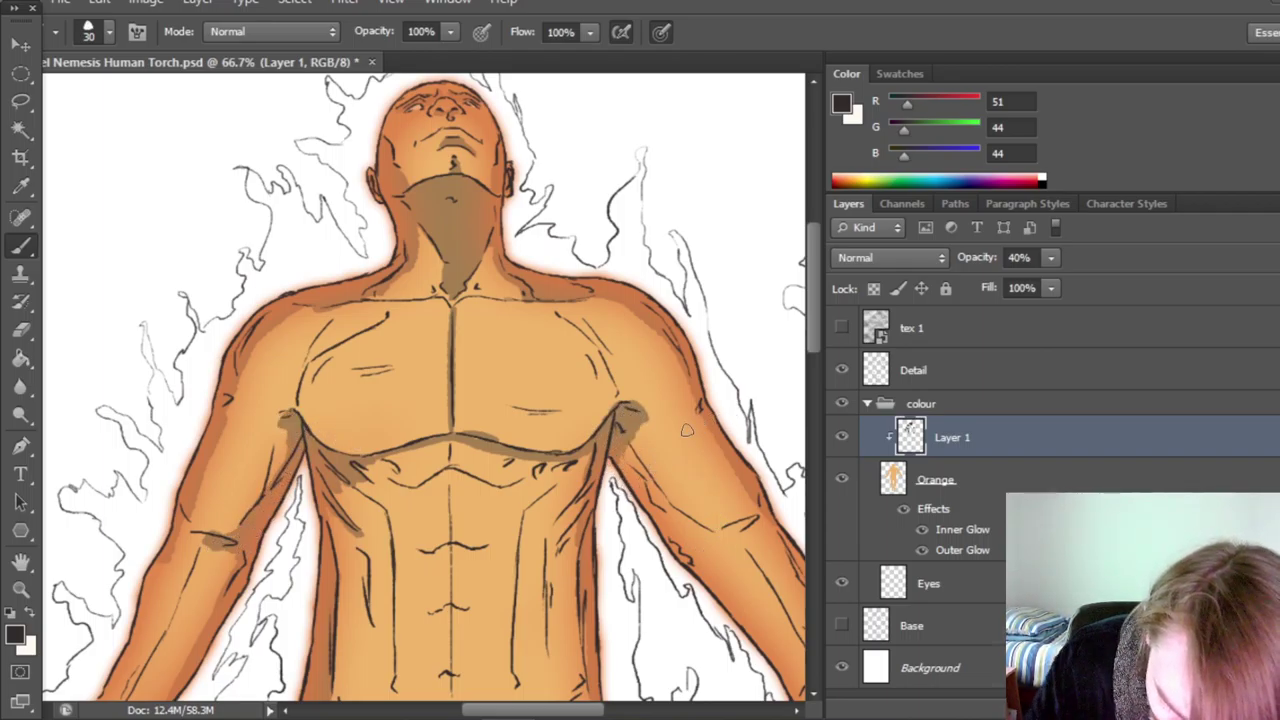
{"action": "scroll", "coordinate": [763, 430], "scroll_direction": "down", "scroll_amount": 1}
{"action": "left_click_drag", "start_coordinate": [555, 712], "coordinate": [540, 712]}
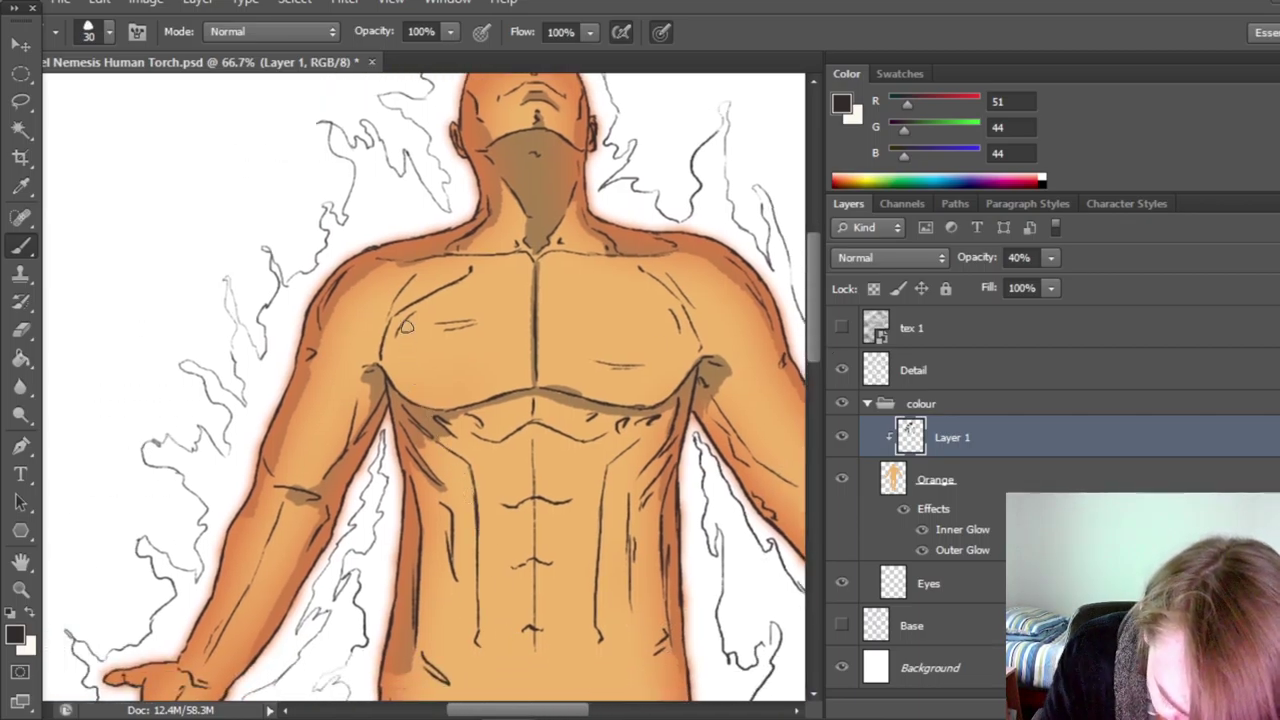
{"action": "mouse_move", "coordinate": [409, 285]}
{"action": "left_mouse_down"}
{"action": "mouse_move", "coordinate": [396, 349]}
{"action": "mouse_move", "coordinate": [425, 312]}
{"action": "mouse_move", "coordinate": [405, 315]}
{"action": "mouse_move", "coordinate": [471, 268]}
{"action": "left_mouse_up"}
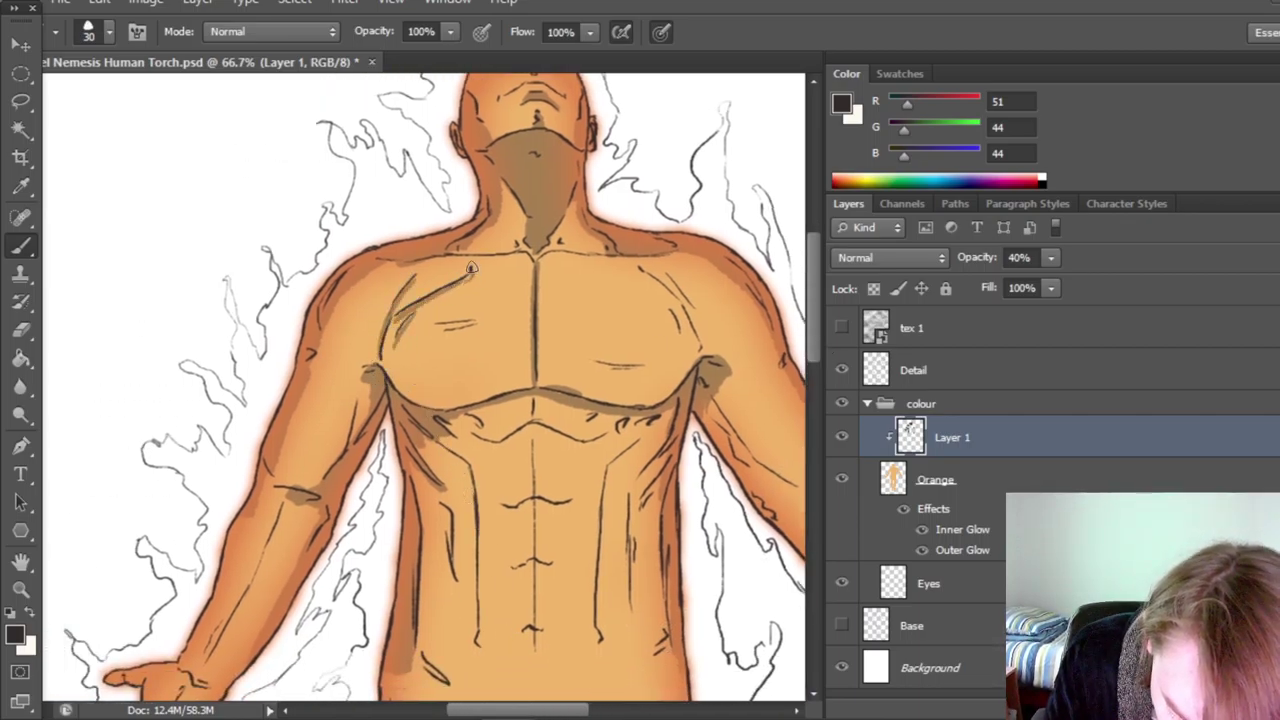
{"action": "mouse_move", "coordinate": [645, 272]}
{"action": "left_mouse_down"}
{"action": "mouse_move", "coordinate": [685, 315]}
{"action": "mouse_move", "coordinate": [662, 271]}
{"action": "mouse_move", "coordinate": [692, 352]}
{"action": "left_mouse_up"}
Shade the abdomen's centre line, the side abdominal lines and the ribs, and continue the shading down the legs.
{"action": "scroll", "coordinate": [812, 366], "scroll_direction": "down", "scroll_amount": 2}
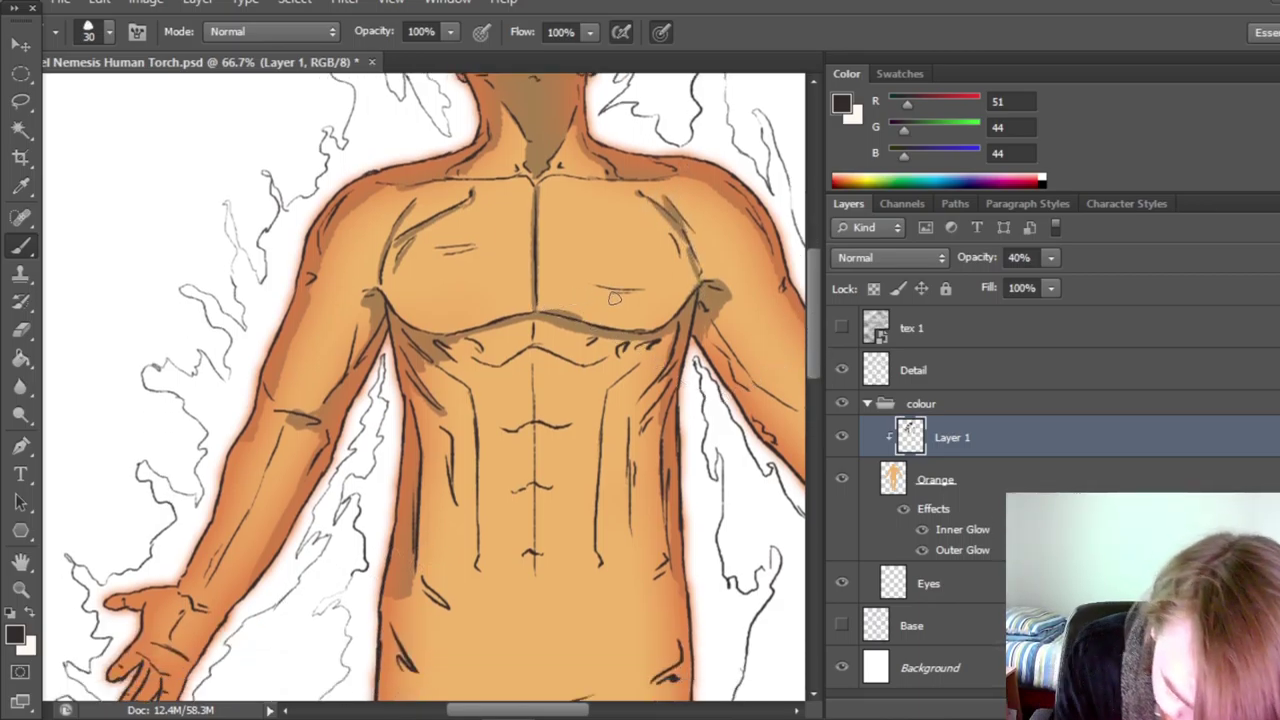
{"action": "left_click_drag", "start_coordinate": [533, 365], "coordinate": [543, 540]}
{"action": "left_click_drag", "start_coordinate": [533, 391], "coordinate": [522, 529]}
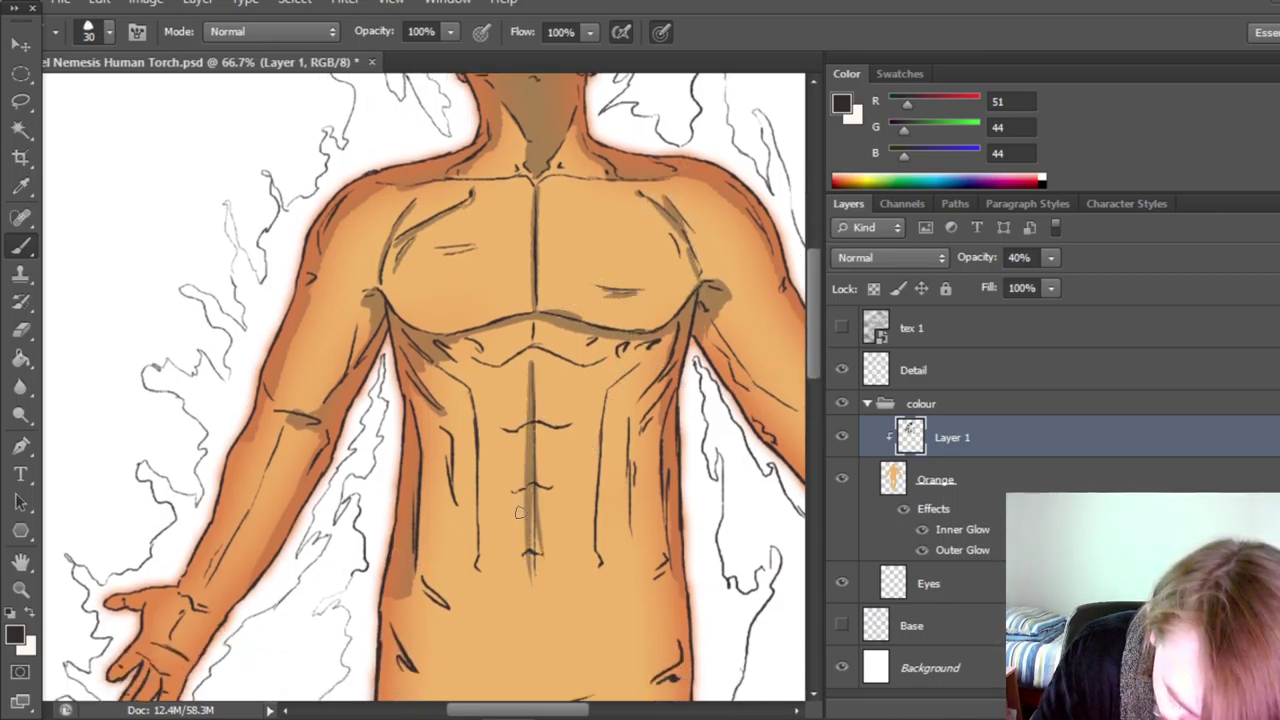
{"action": "mouse_move", "coordinate": [507, 367]}
{"action": "left_mouse_down"}
{"action": "mouse_move", "coordinate": [646, 363]}
{"action": "mouse_move", "coordinate": [614, 404]}
{"action": "mouse_move", "coordinate": [599, 466]}
{"action": "mouse_move", "coordinate": [609, 417]}
{"action": "mouse_move", "coordinate": [598, 590]}
{"action": "left_mouse_up"}
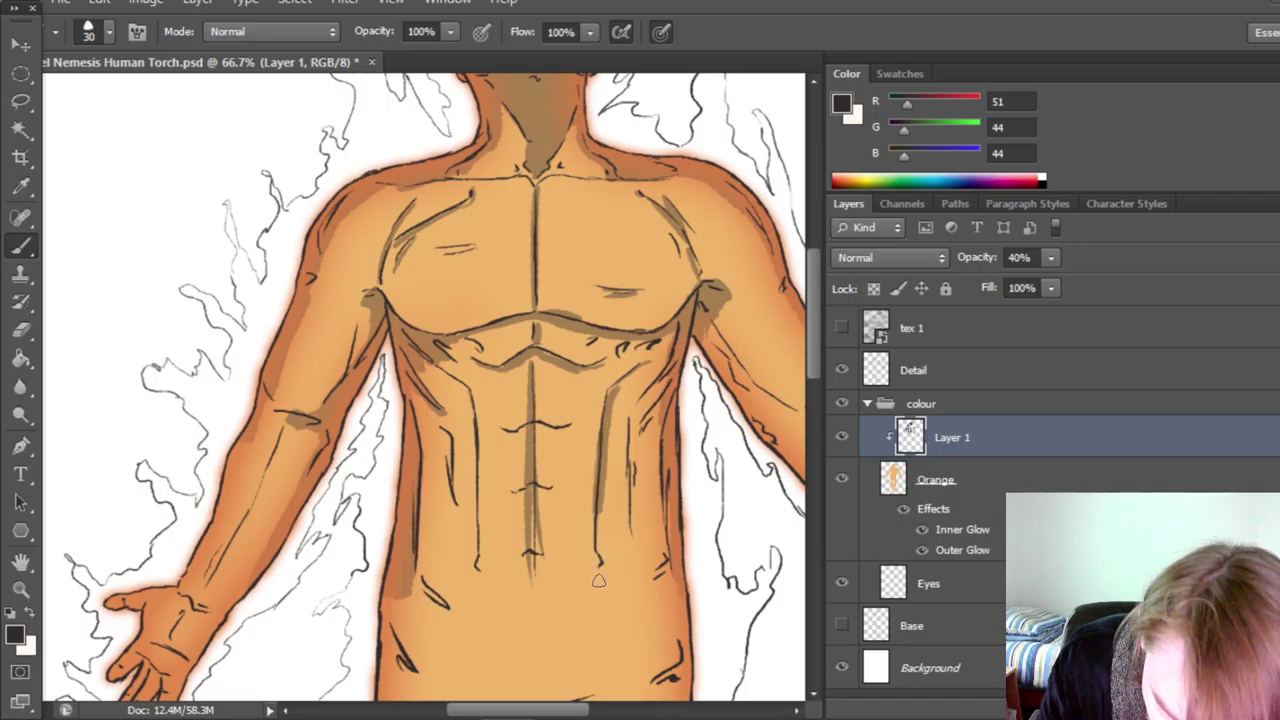
{"action": "left_click_drag", "start_coordinate": [436, 372], "coordinate": [470, 518]}
{"action": "left_click_drag", "start_coordinate": [662, 340], "coordinate": [648, 425]}
{"action": "scroll", "coordinate": [648, 423], "scroll_direction": "down", "scroll_amount": 10}
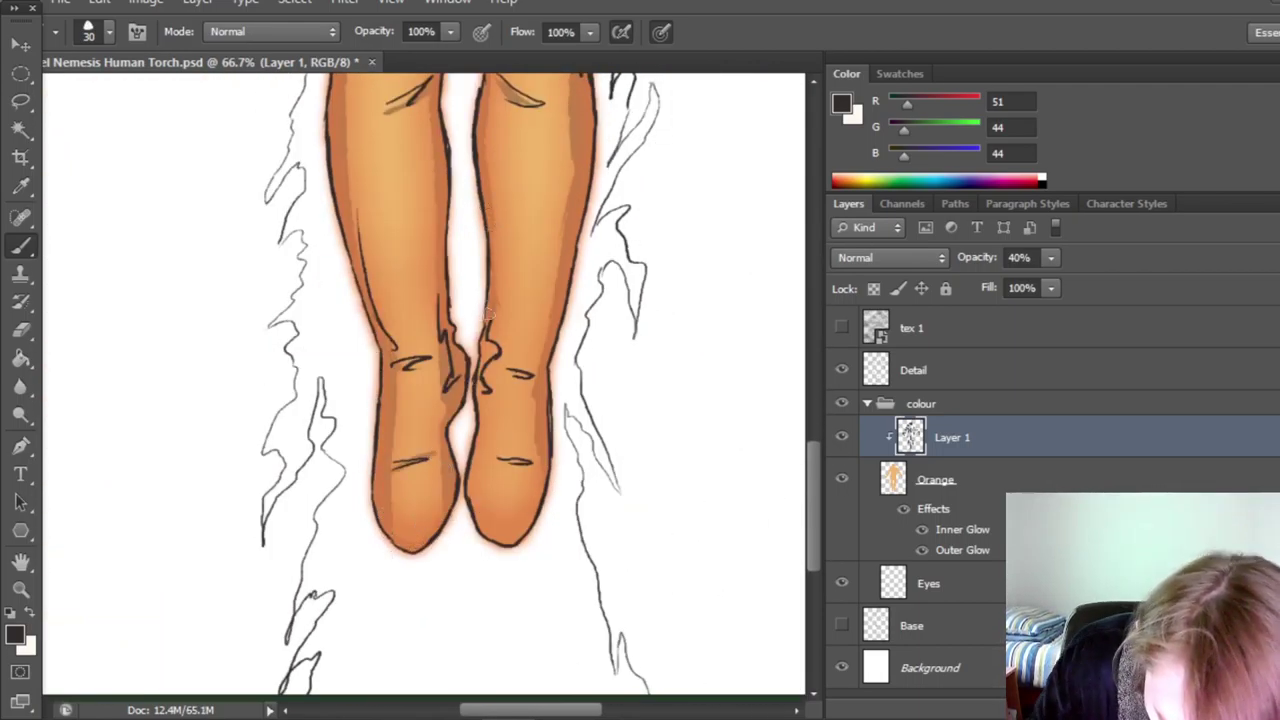
Reduce the shading layer's opacity to 25% with the whole figure in view, and save the file.
{"action": "key", "text": "z"}
{"action": "left_click", "coordinate": [630, 33]}
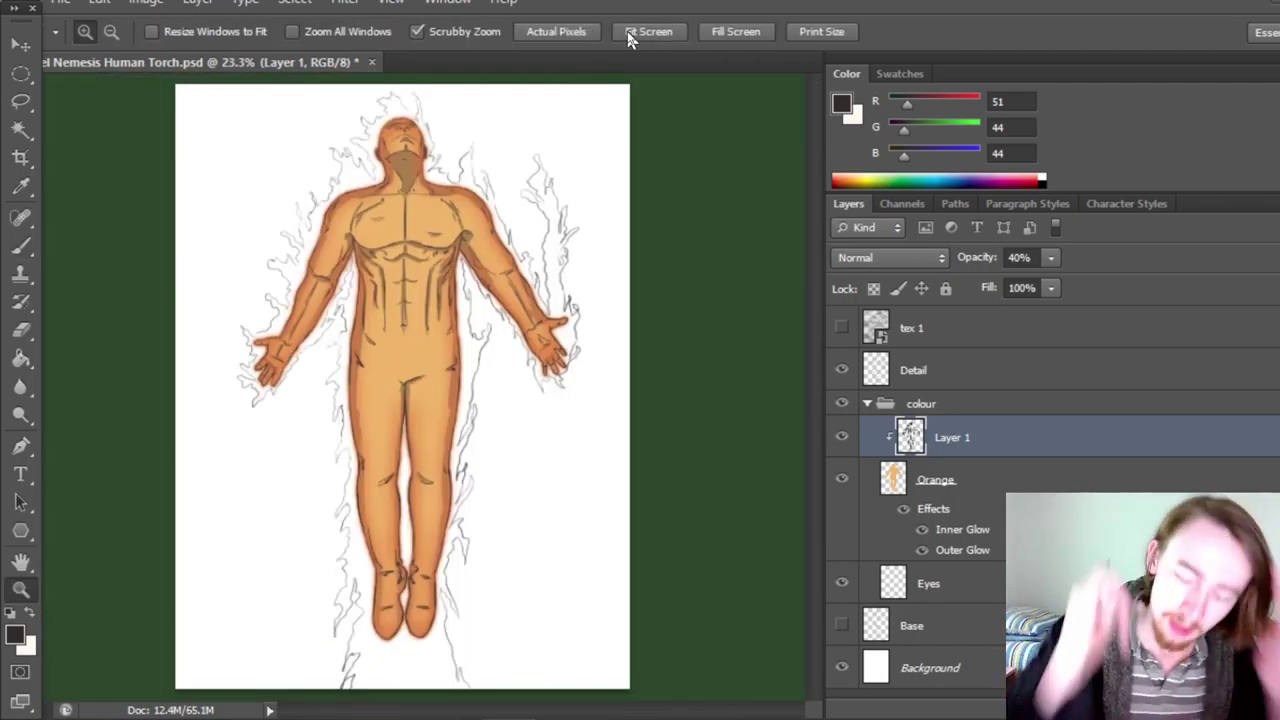
{"action": "key", "text": "ctrl+s"}
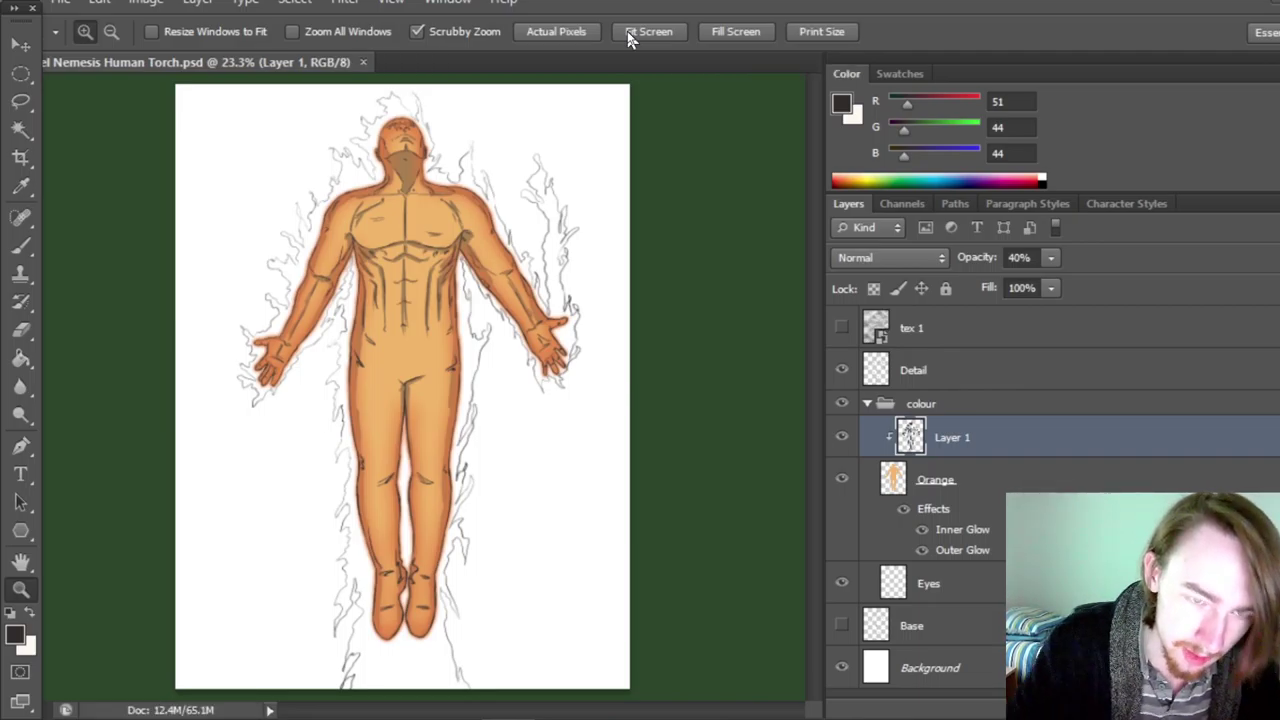
{"action": "left_click_drag", "start_coordinate": [985, 260], "coordinate": [966, 266]}
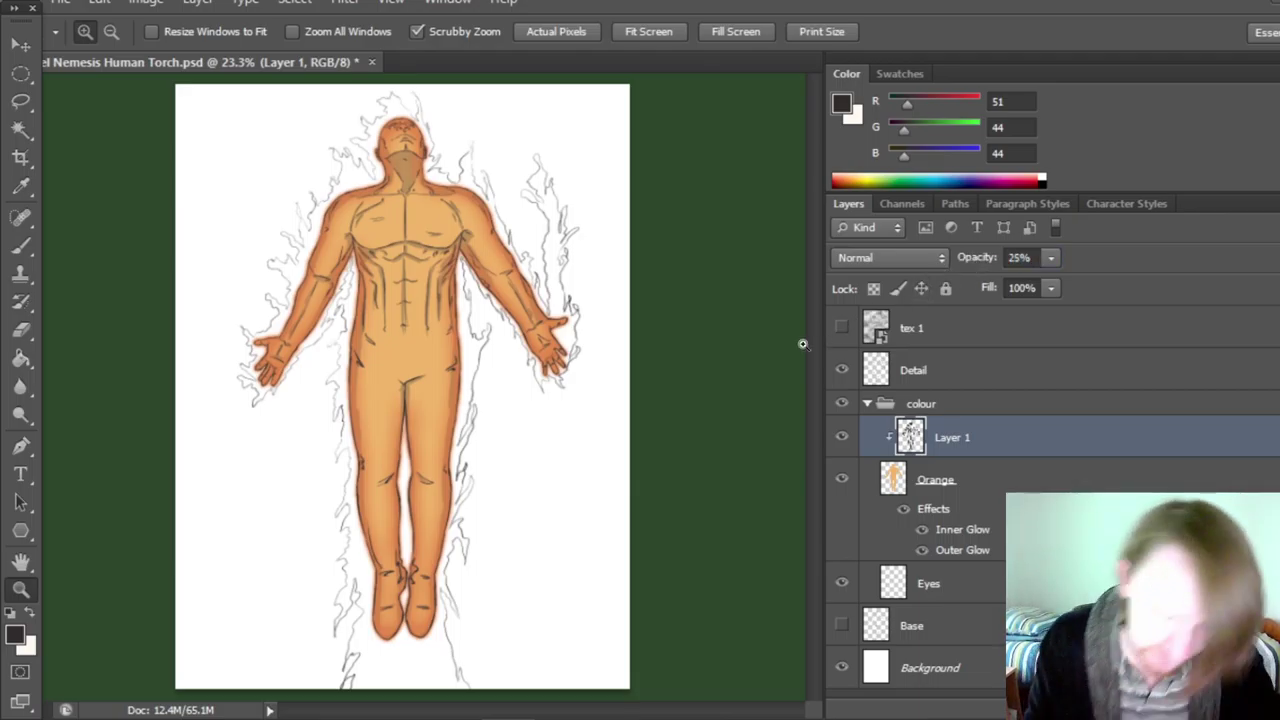
{"action": "key", "text": "ctrl+s"}
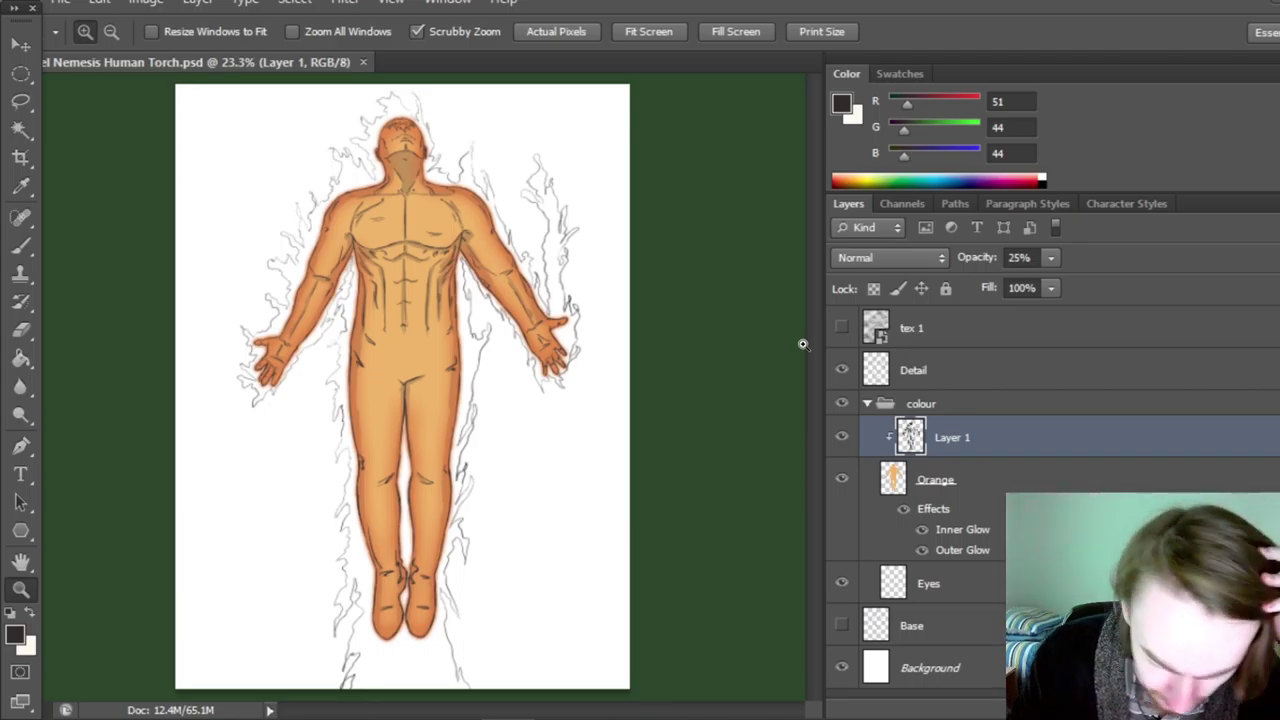
Swap the foreground and background colours, and add a layer named Fire directly below Eyes in the colour group.
{"action": "left_click", "coordinate": [29, 617]}
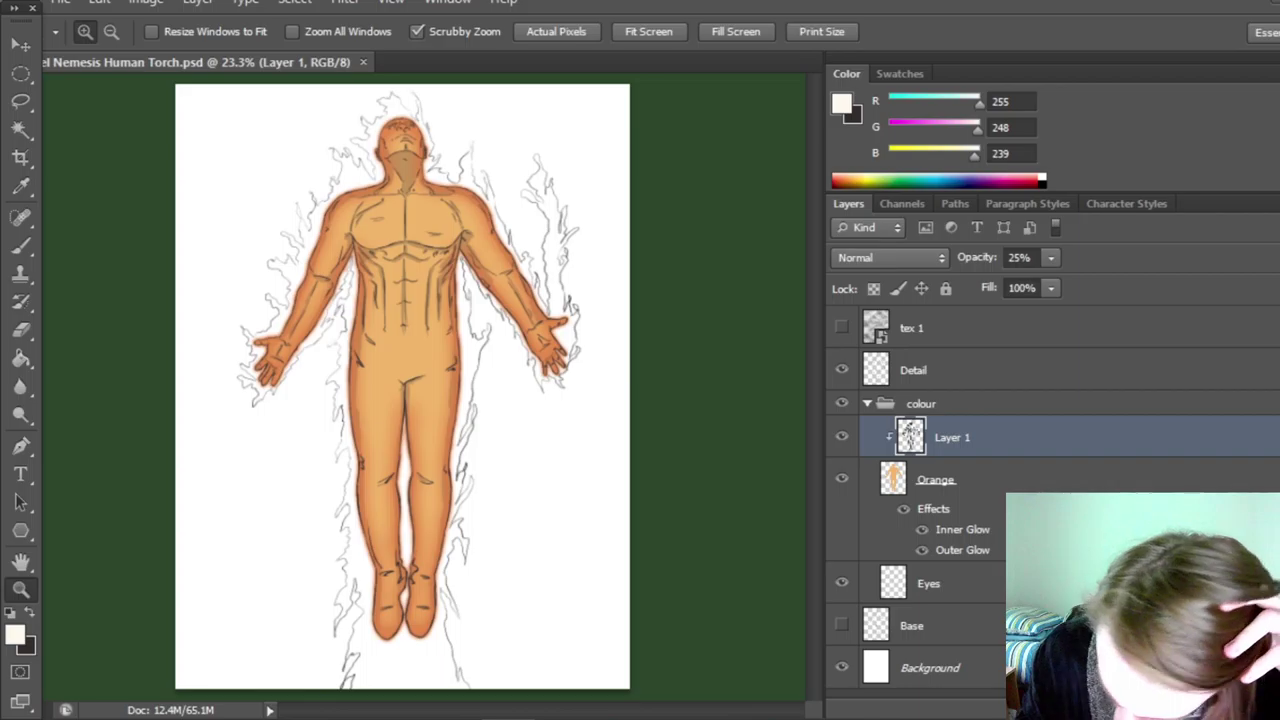
{"action": "key", "text": "ctrl+shift+alt+n"}
{"action": "left_click_drag", "start_coordinate": [935, 437], "coordinate": [920, 645]}
{"action": "double_click", "coordinate": [930, 620]}
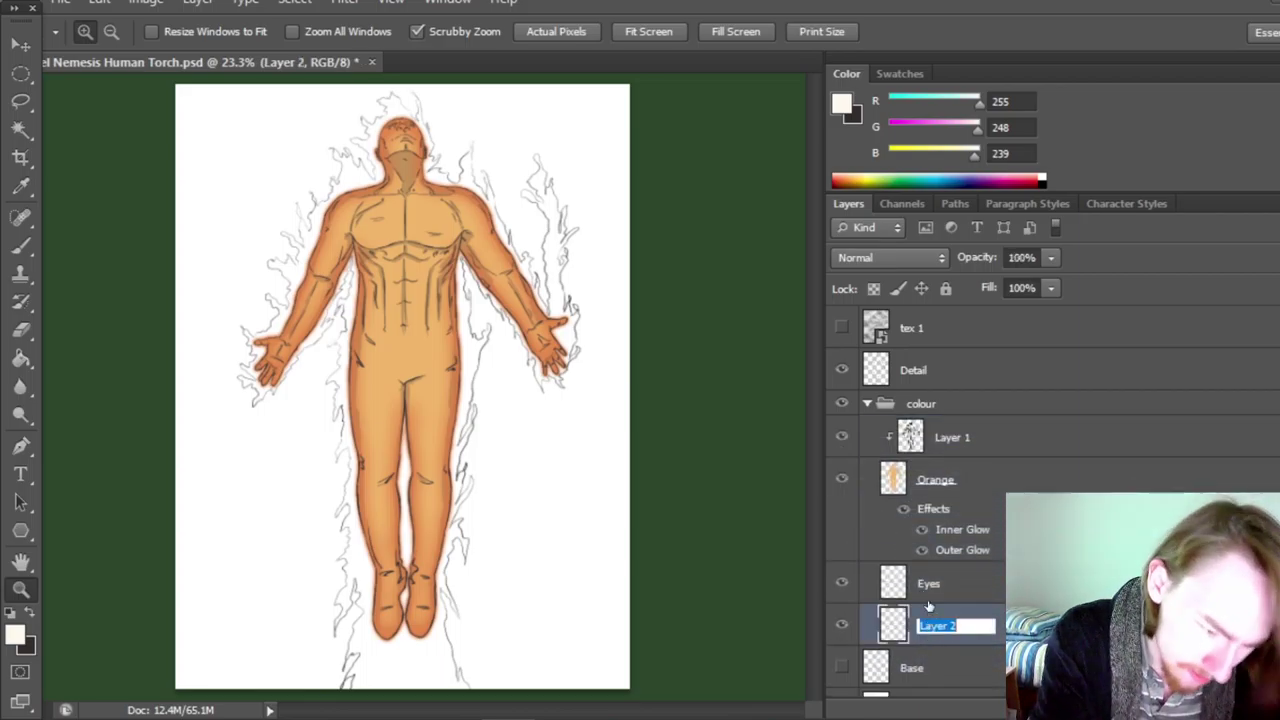
{"action": "type", "text": "Fire"}
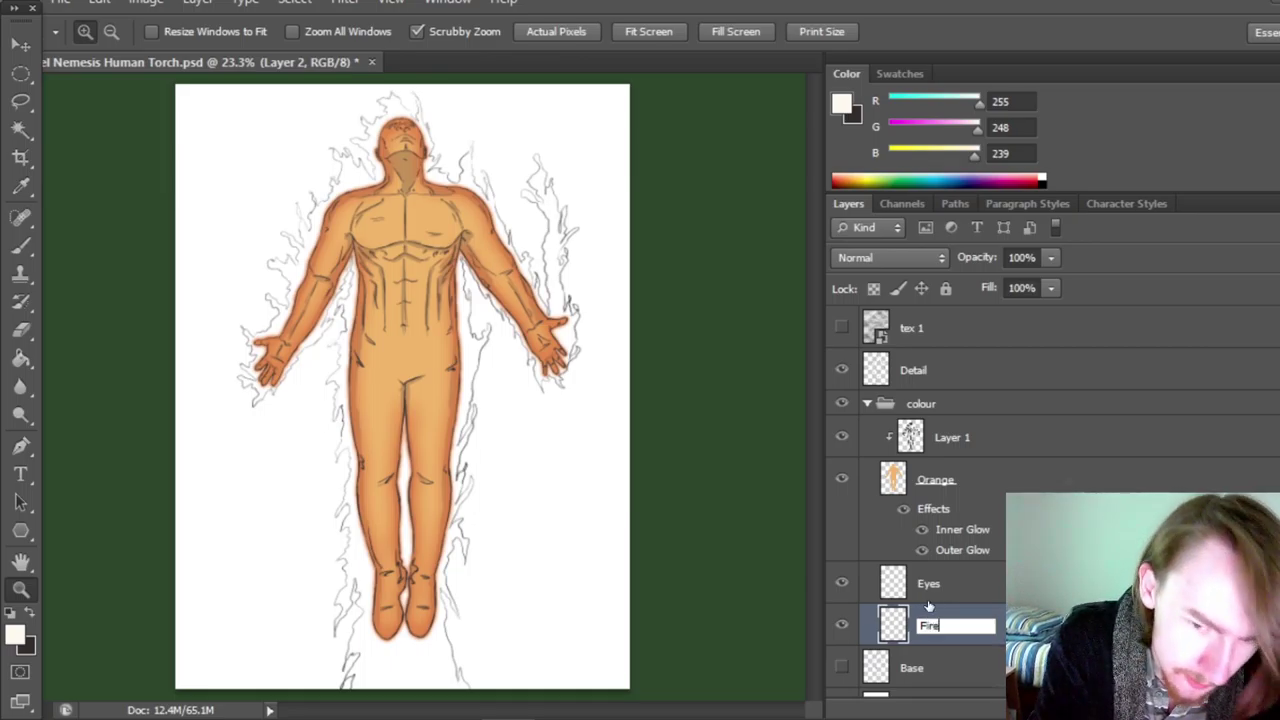
{"action": "key", "text": "Return"}
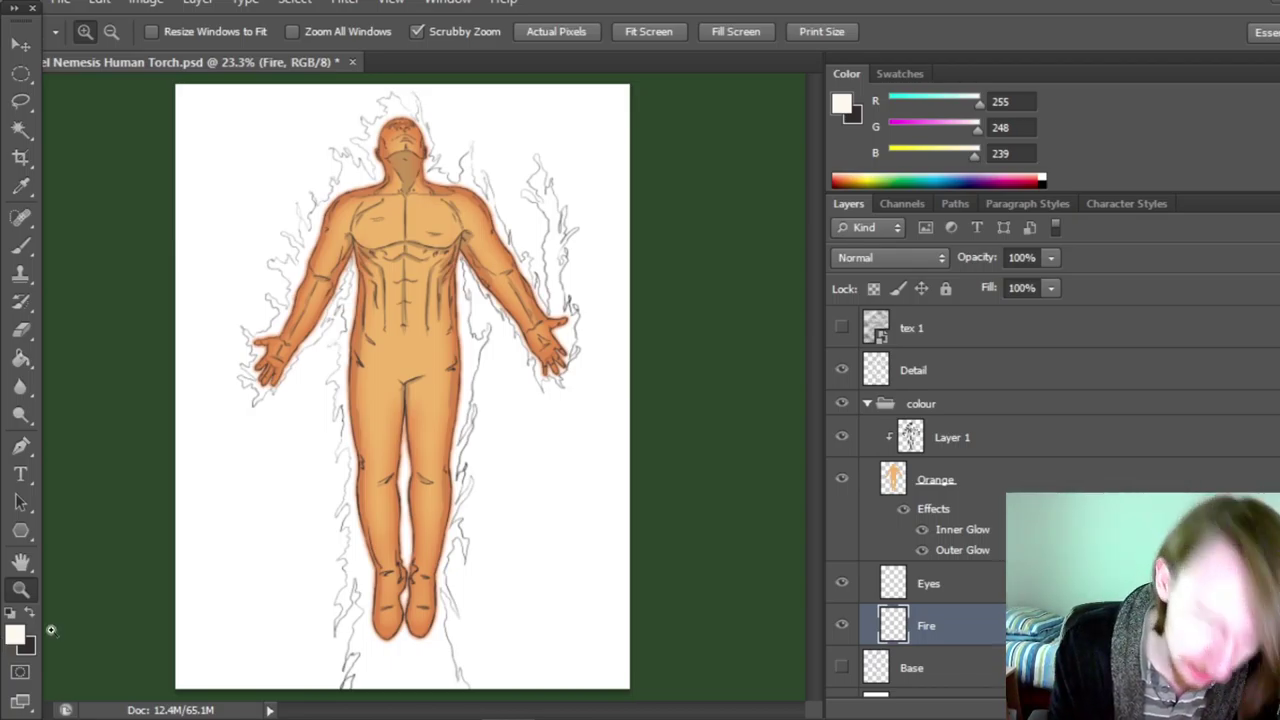
Set the foreground colour to a light yellow with RGB values 249, 210, 116.
{"action": "left_click", "coordinate": [15, 634]}
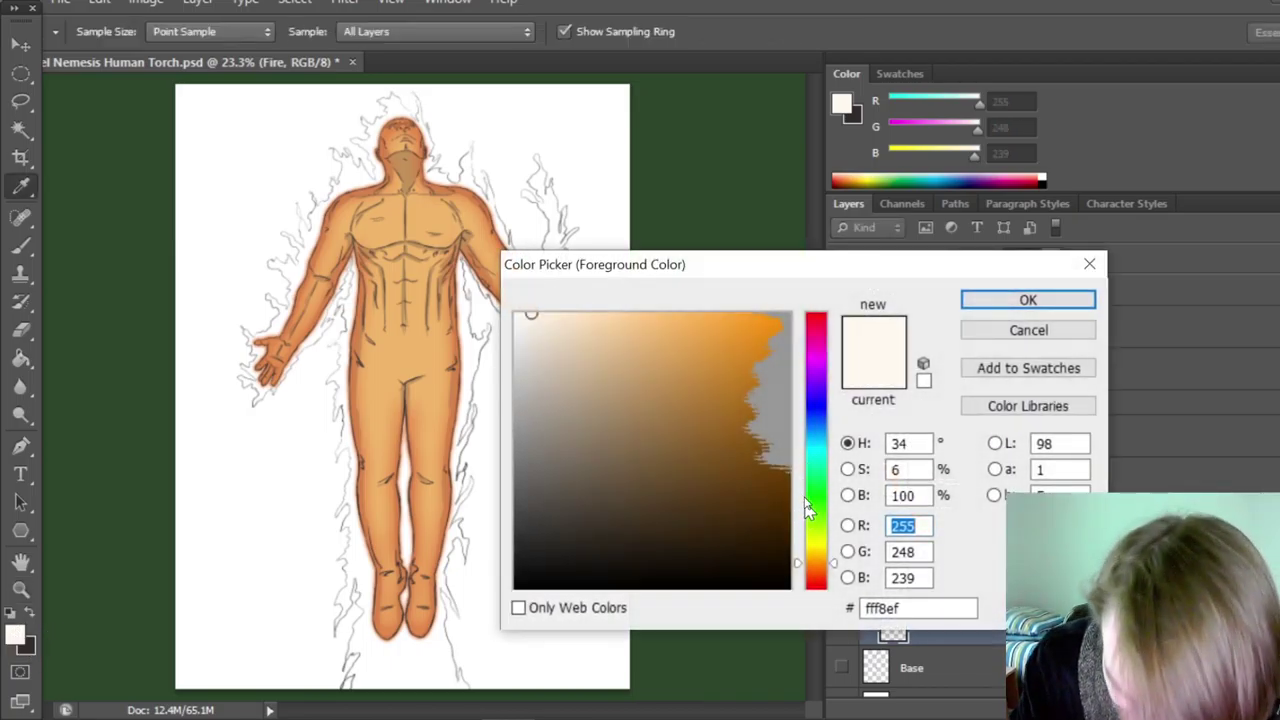
{"action": "left_click_drag", "start_coordinate": [531, 315], "coordinate": [612, 312]}
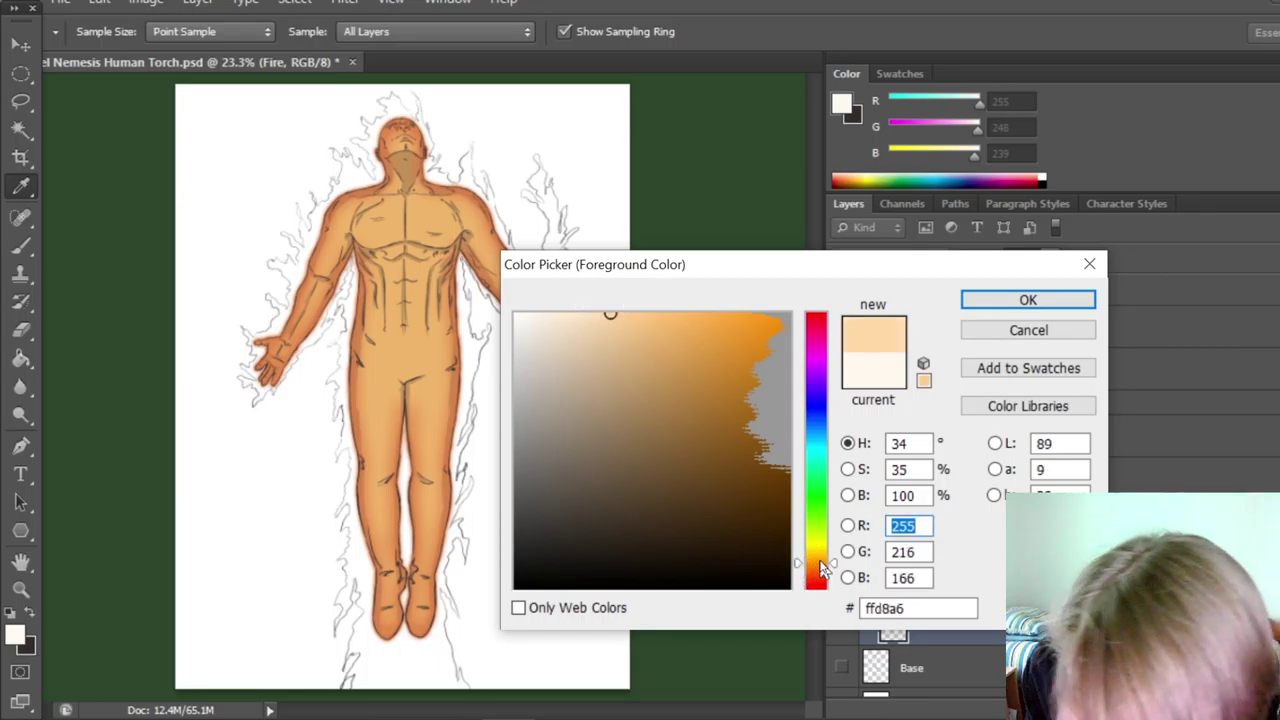
{"action": "left_click_drag", "start_coordinate": [820, 570], "coordinate": [814, 556]}
{"action": "left_click_drag", "start_coordinate": [643, 343], "coordinate": [669, 317]}
{"action": "left_click", "coordinate": [680, 326]}
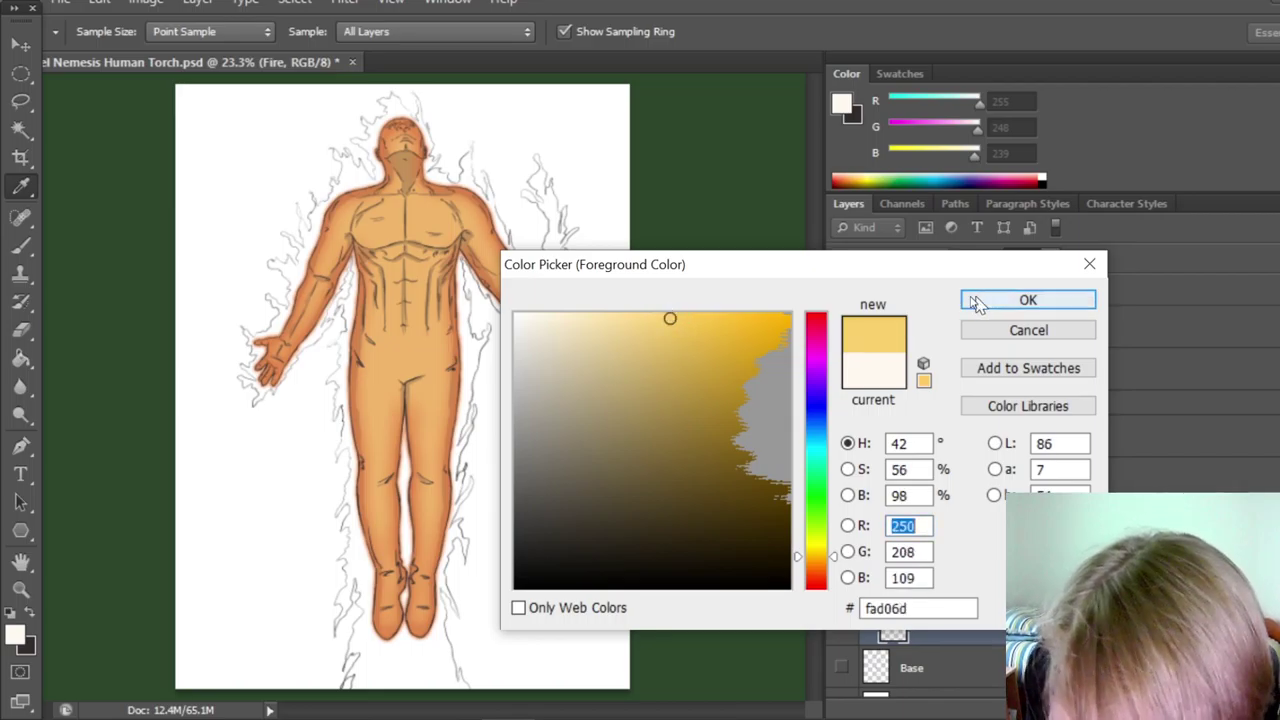
{"action": "left_click", "coordinate": [657, 320]}
{"action": "left_click", "coordinate": [663, 320]}
{"action": "left_click", "coordinate": [663, 318]}
{"action": "left_click", "coordinate": [1028, 300]}
Paint the flames around the head and neck in light yellow on the Fire layer, filling up to the sketched outlines.
{"action": "key", "text": "z"}
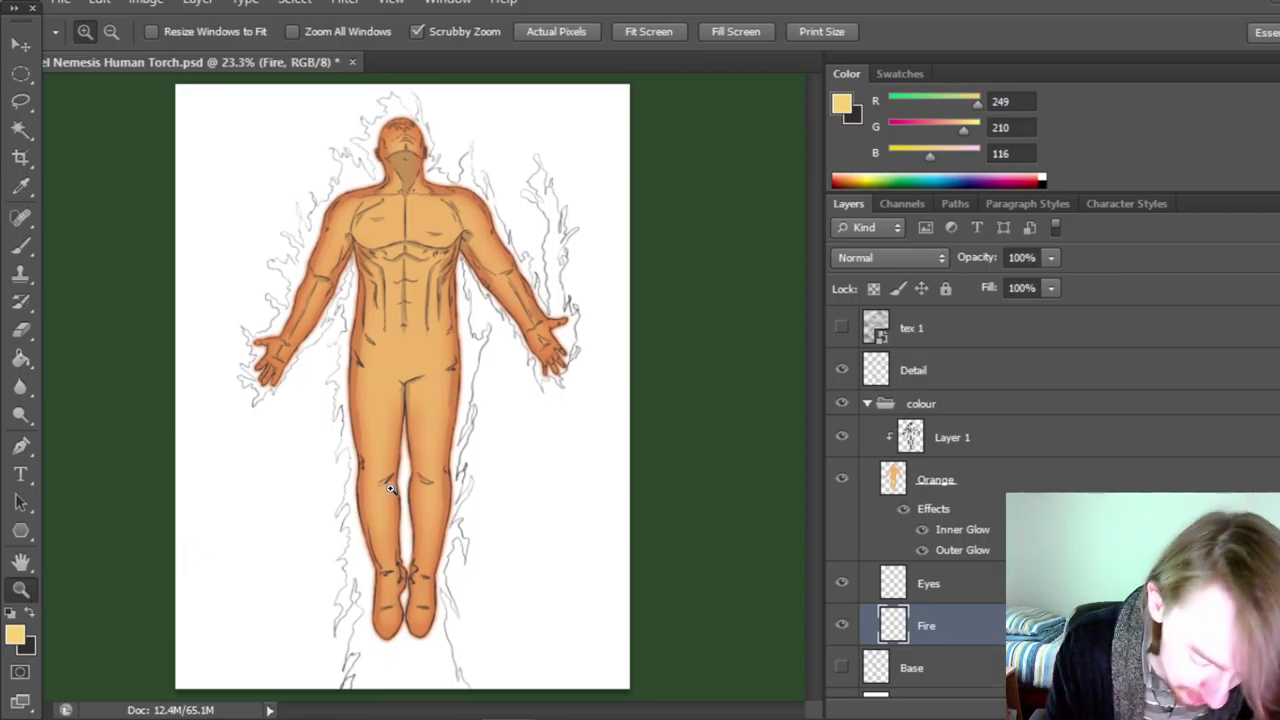
{"action": "left_click", "coordinate": [390, 488]}
{"action": "left_click", "coordinate": [388, 492]}
{"action": "left_click", "coordinate": [380, 498]}
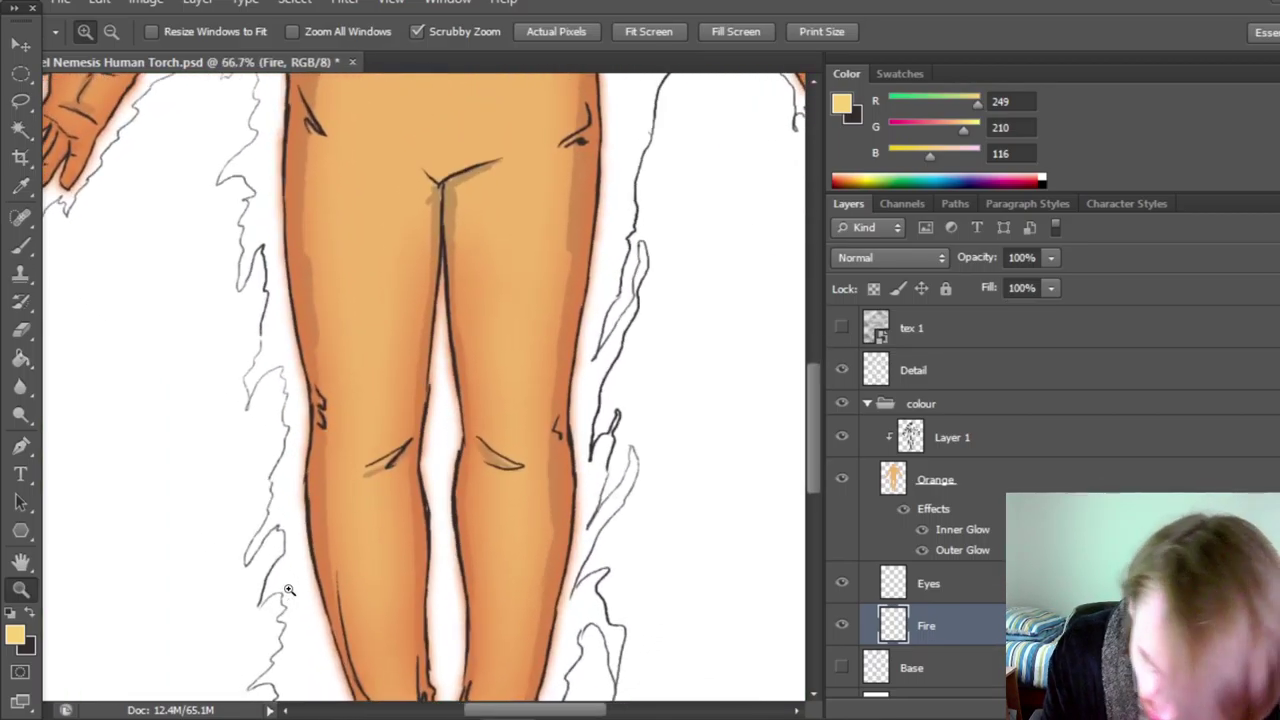
{"action": "left_click_drag", "start_coordinate": [817, 429], "coordinate": [813, 284]}
{"action": "left_click", "coordinate": [20, 245]}
{"action": "mouse_move", "coordinate": [383, 432]}
{"action": "left_mouse_down"}
{"action": "mouse_move", "coordinate": [378, 392]}
{"action": "mouse_move", "coordinate": [360, 396]}
{"action": "mouse_move", "coordinate": [370, 405]}
{"action": "mouse_move", "coordinate": [355, 396]}
{"action": "mouse_move", "coordinate": [366, 410]}
{"action": "mouse_move", "coordinate": [365, 396]}
{"action": "left_mouse_up"}
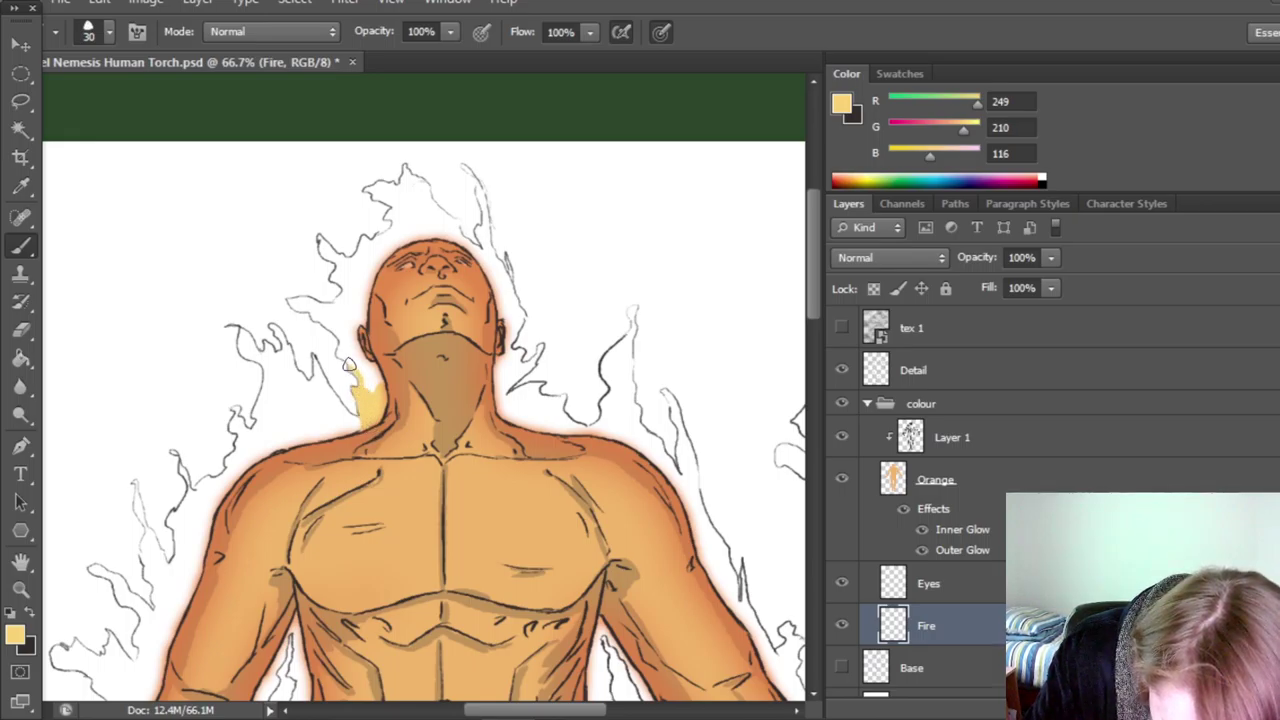
{"action": "mouse_move", "coordinate": [358, 378]}
{"action": "left_mouse_down"}
{"action": "mouse_move", "coordinate": [390, 417]}
{"action": "mouse_move", "coordinate": [363, 295]}
{"action": "left_mouse_up"}
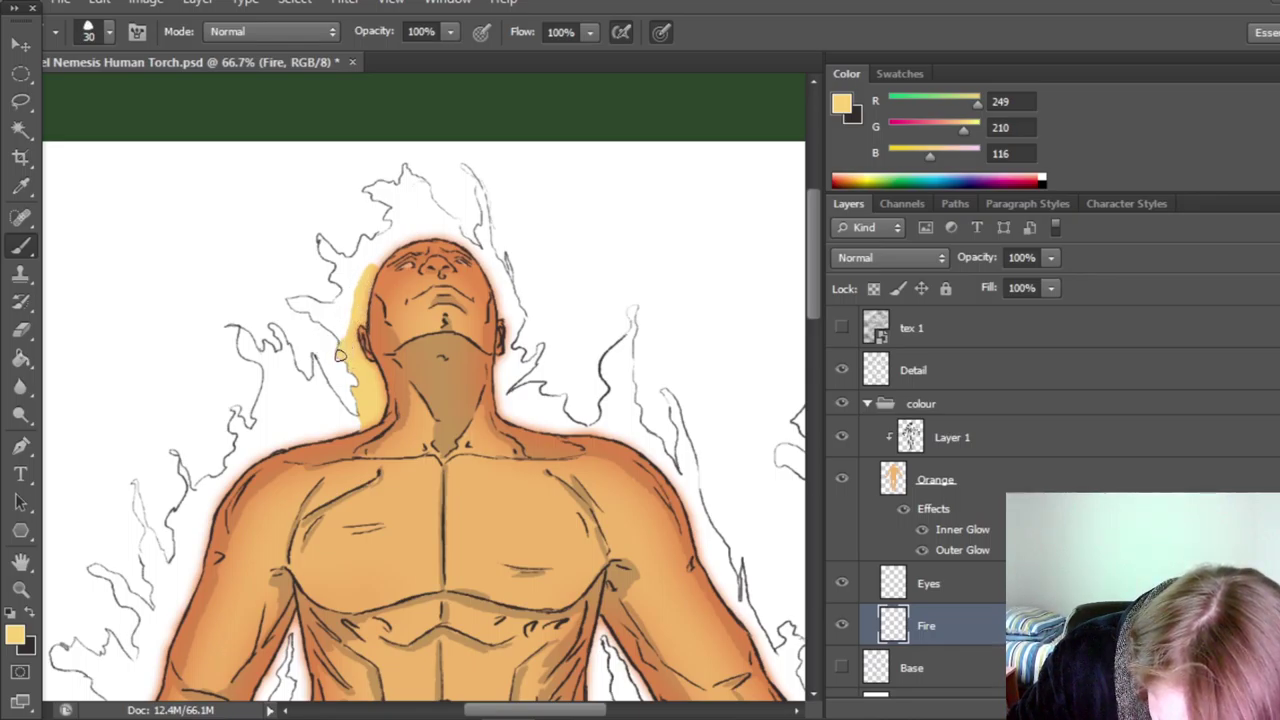
{"action": "mouse_move", "coordinate": [340, 355]}
{"action": "left_mouse_down"}
{"action": "mouse_move", "coordinate": [327, 323]}
{"action": "mouse_move", "coordinate": [339, 333]}
{"action": "mouse_move", "coordinate": [312, 315]}
{"action": "mouse_move", "coordinate": [330, 323]}
{"action": "mouse_move", "coordinate": [325, 306]}
{"action": "mouse_move", "coordinate": [339, 311]}
{"action": "mouse_move", "coordinate": [343, 292]}
{"action": "mouse_move", "coordinate": [348, 337]}
{"action": "mouse_move", "coordinate": [335, 280]}
{"action": "left_mouse_up"}
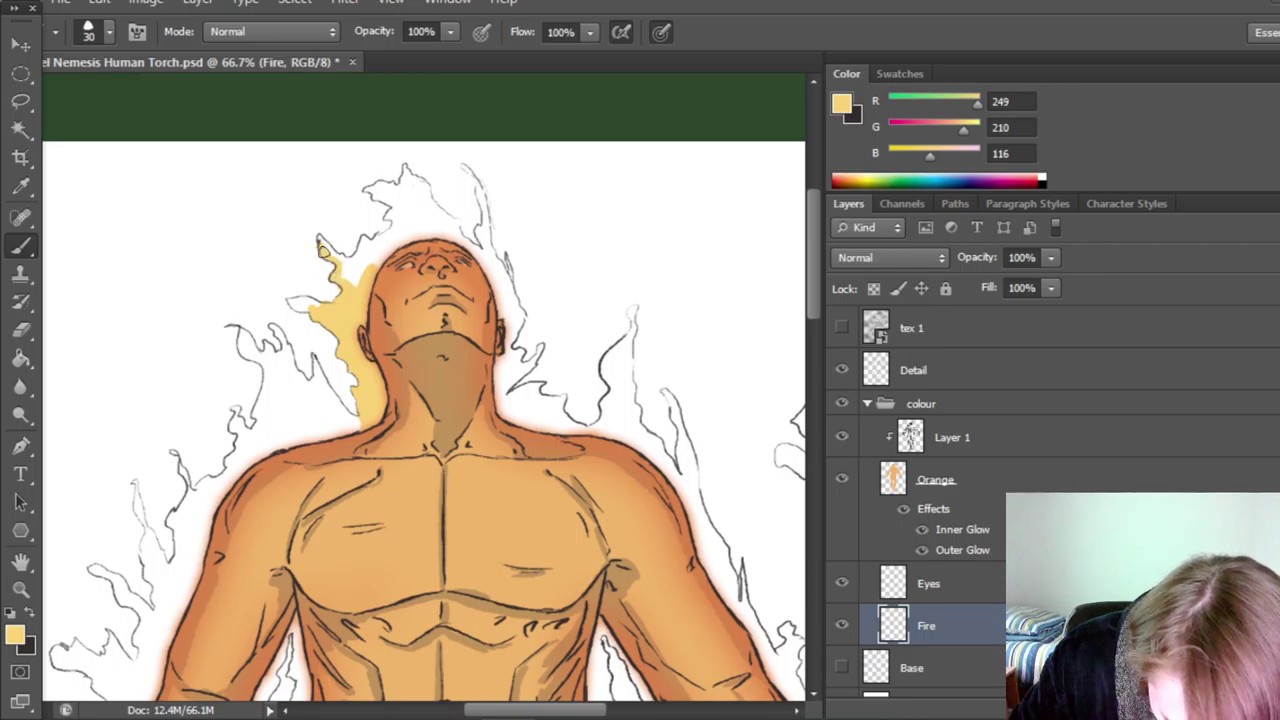
{"action": "mouse_move", "coordinate": [341, 256]}
{"action": "left_mouse_down"}
{"action": "mouse_move", "coordinate": [349, 281]}
{"action": "mouse_move", "coordinate": [358, 230]}
{"action": "mouse_move", "coordinate": [378, 278]}
{"action": "mouse_move", "coordinate": [358, 262]}
{"action": "mouse_move", "coordinate": [367, 242]}
{"action": "mouse_move", "coordinate": [400, 232]}
{"action": "mouse_move", "coordinate": [396, 196]}
{"action": "mouse_move", "coordinate": [404, 231]}
{"action": "mouse_move", "coordinate": [425, 206]}
{"action": "mouse_move", "coordinate": [485, 250]}
{"action": "mouse_move", "coordinate": [490, 285]}
{"action": "mouse_move", "coordinate": [484, 207]}
{"action": "left_mouse_up"}
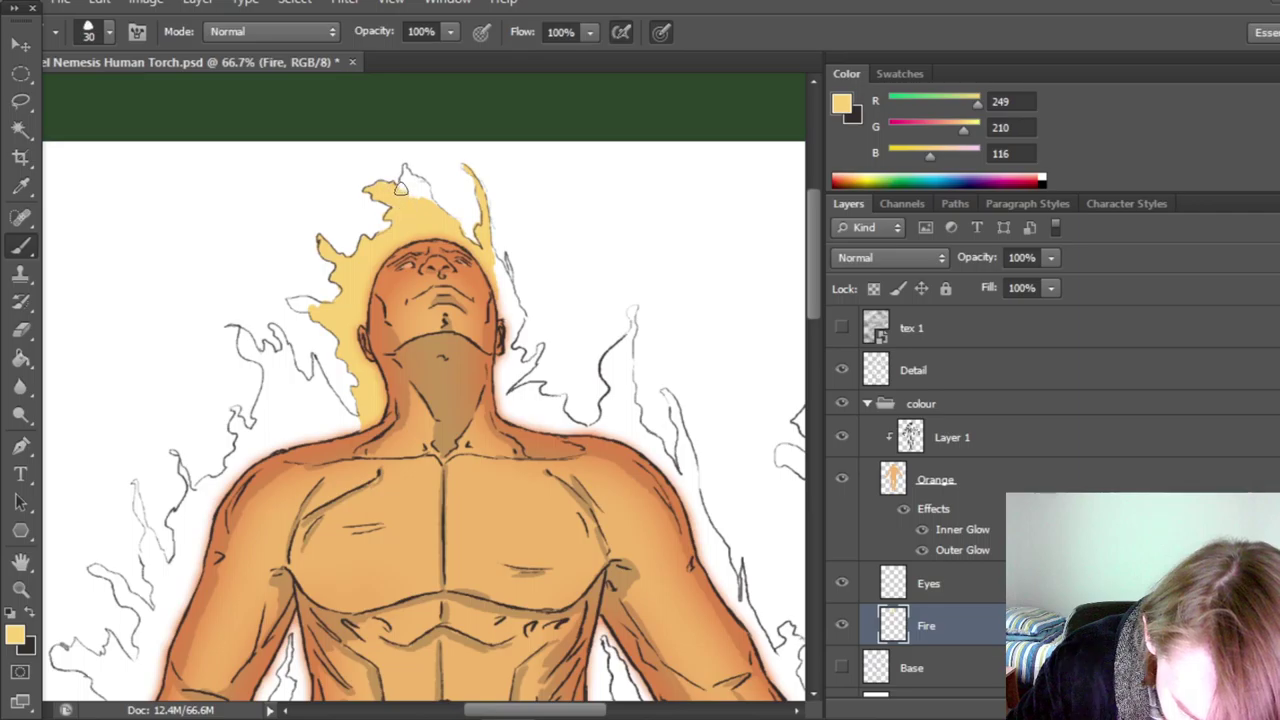
{"action": "left_click_drag", "start_coordinate": [406, 168], "coordinate": [438, 216]}
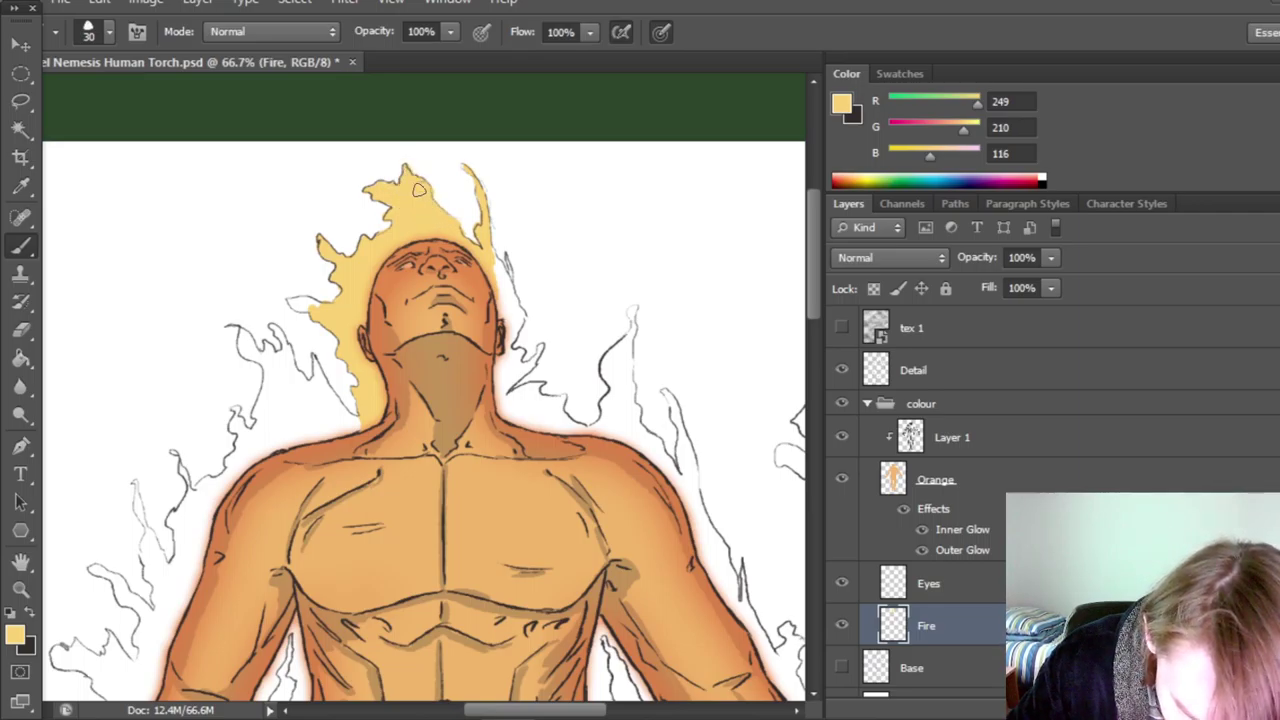
{"action": "mouse_move", "coordinate": [497, 265]}
{"action": "left_mouse_down"}
{"action": "mouse_move", "coordinate": [500, 305]}
{"action": "mouse_move", "coordinate": [490, 248]}
{"action": "mouse_move", "coordinate": [514, 325]}
{"action": "mouse_move", "coordinate": [493, 279]}
{"action": "left_mouse_up"}
Fill the flames above both shoulders and along the upper arms with light yellow, following the sketched outlines.
{"action": "mouse_move", "coordinate": [487, 370]}
{"action": "left_mouse_down"}
{"action": "mouse_move", "coordinate": [508, 330]}
{"action": "mouse_move", "coordinate": [590, 420]}
{"action": "mouse_move", "coordinate": [665, 470]}
{"action": "mouse_move", "coordinate": [718, 595]}
{"action": "left_mouse_up"}
{"action": "left_click_drag", "start_coordinate": [235, 330], "coordinate": [300, 305]}
{"action": "mouse_move", "coordinate": [265, 380]}
{"action": "left_mouse_down"}
{"action": "mouse_move", "coordinate": [340, 440]}
{"action": "mouse_move", "coordinate": [453, 450]}
{"action": "left_mouse_up"}
{"action": "mouse_move", "coordinate": [330, 560]}
{"action": "left_mouse_down"}
{"action": "mouse_move", "coordinate": [390, 420]}
{"action": "mouse_move", "coordinate": [295, 605]}
{"action": "left_mouse_up"}
Fill the flames around the arm and hand on the figure's left side of the page with light yellow.
{"action": "scroll", "coordinate": [300, 600], "scroll_direction": "down", "scroll_amount": 3}
{"action": "mouse_move", "coordinate": [450, 615]}
{"action": "left_mouse_down"}
{"action": "mouse_move", "coordinate": [400, 440]}
{"action": "mouse_move", "coordinate": [330, 670]}
{"action": "left_mouse_up"}
{"action": "scroll", "coordinate": [433, 618], "scroll_direction": "left", "scroll_amount": 3}
{"action": "mouse_move", "coordinate": [433, 618]}
{"action": "left_mouse_down"}
{"action": "mouse_move", "coordinate": [462, 425]}
{"action": "mouse_move", "coordinate": [424, 389]}
{"action": "mouse_move", "coordinate": [438, 465]}
{"action": "mouse_move", "coordinate": [380, 470]}
{"action": "left_mouse_up"}
{"action": "scroll", "coordinate": [380, 470], "scroll_direction": "down", "scroll_amount": 3}
{"action": "mouse_move", "coordinate": [330, 600]}
{"action": "left_mouse_down"}
{"action": "mouse_move", "coordinate": [400, 540]}
{"action": "mouse_move", "coordinate": [360, 462]}
{"action": "left_mouse_up"}
{"action": "scroll", "coordinate": [360, 462], "scroll_direction": "down", "scroll_amount": 3}
Fill the flames beside the left-hand leg, between the legs and below the feet down to the page edge.
{"action": "mouse_move", "coordinate": [300, 392]}
{"action": "left_mouse_down"}
{"action": "mouse_move", "coordinate": [316, 504]}
{"action": "mouse_move", "coordinate": [292, 500]}
{"action": "mouse_move", "coordinate": [331, 549]}
{"action": "mouse_move", "coordinate": [328, 599]}
{"action": "mouse_move", "coordinate": [538, 376]}
{"action": "mouse_move", "coordinate": [626, 655]}
{"action": "mouse_move", "coordinate": [552, 636]}
{"action": "mouse_move", "coordinate": [545, 540]}
{"action": "left_mouse_up"}
{"action": "scroll", "coordinate": [545, 540], "scroll_direction": "down", "scroll_amount": 4}
{"action": "scroll", "coordinate": [545, 540], "scroll_direction": "right", "scroll_amount": 2}
{"action": "mouse_move", "coordinate": [400, 690]}
{"action": "left_mouse_down"}
{"action": "mouse_move", "coordinate": [399, 496]}
{"action": "mouse_move", "coordinate": [355, 345]}
{"action": "mouse_move", "coordinate": [370, 590]}
{"action": "mouse_move", "coordinate": [365, 352]}
{"action": "left_mouse_up"}
{"action": "scroll", "coordinate": [757, 514], "scroll_direction": "down", "scroll_amount": 3}
{"action": "scroll", "coordinate": [360, 468], "scroll_direction": "down", "scroll_amount": 3}
{"action": "left_click_drag", "start_coordinate": [400, 640], "coordinate": [690, 530]}
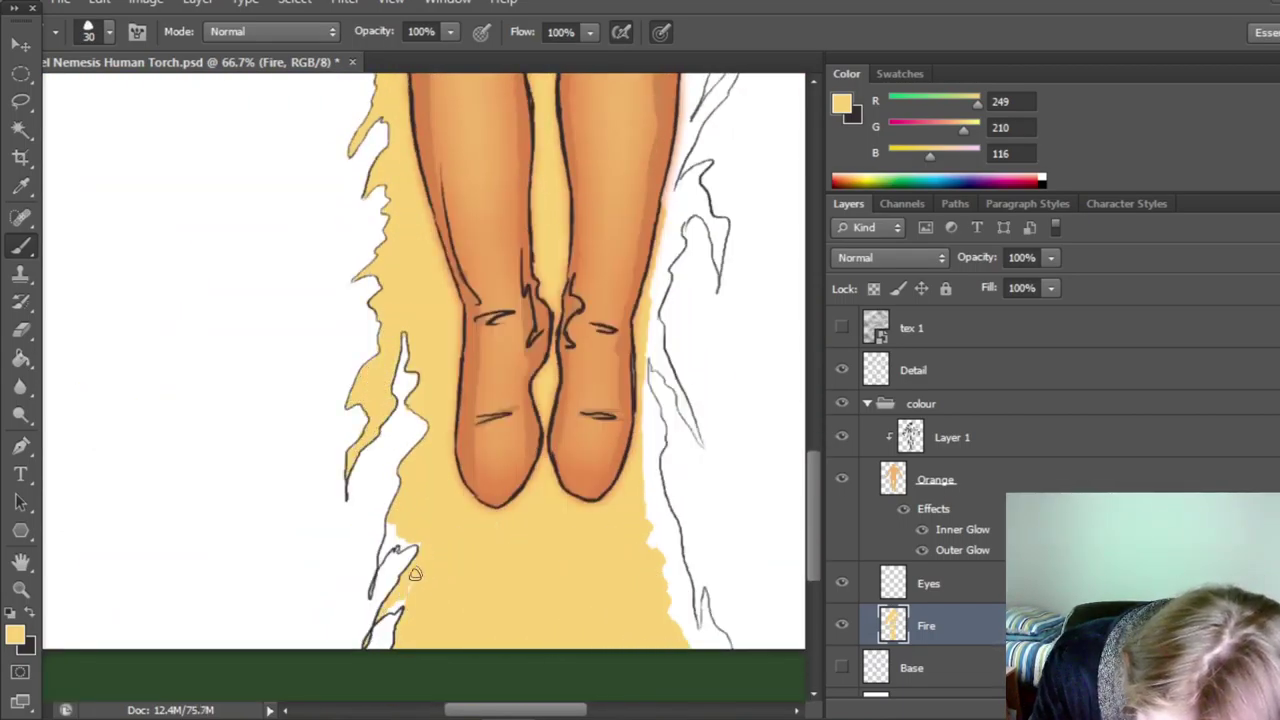
Fill the flames beside the right-hand foot and calf with light yellow up to the sketched outlines.
{"action": "scroll", "coordinate": [500, 450], "scroll_direction": "right", "scroll_amount": 4}
{"action": "scroll", "coordinate": [420, 400], "scroll_direction": "up", "scroll_amount": 2}
{"action": "left_click_drag", "start_coordinate": [398, 412], "coordinate": [390, 302]}
{"action": "scroll", "coordinate": [785, 364], "scroll_direction": "up", "scroll_amount": 2}
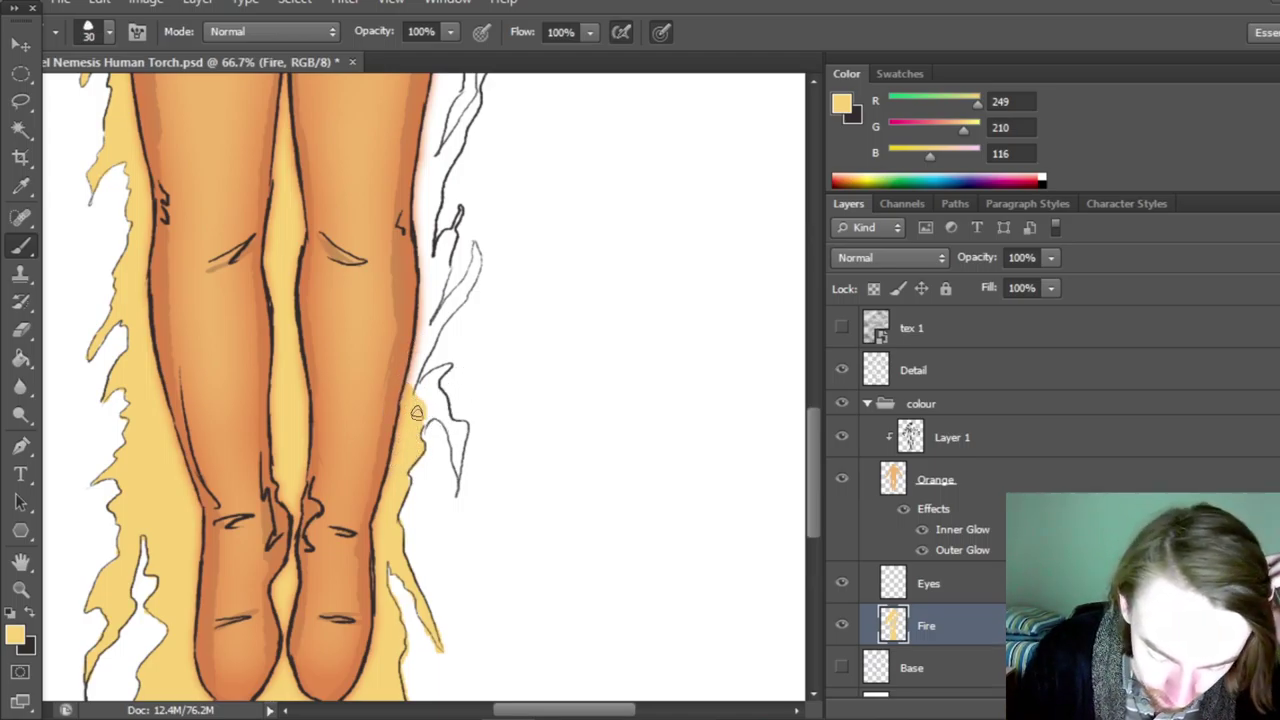
Fill the flames along the right-hand thigh, hip and underarm, and around the right-hand palm and fingers.
{"action": "scroll", "coordinate": [500, 470], "scroll_direction": "up", "scroll_amount": 5}
{"action": "left_click_drag", "start_coordinate": [463, 315], "coordinate": [520, 430]}
{"action": "mouse_move", "coordinate": [620, 165]}
{"action": "left_mouse_down"}
{"action": "mouse_move", "coordinate": [700, 450]}
{"action": "mouse_move", "coordinate": [760, 470]}
{"action": "left_mouse_up"}
{"action": "mouse_move", "coordinate": [772, 335]}
{"action": "left_mouse_down"}
{"action": "mouse_move", "coordinate": [597, 435]}
{"action": "mouse_move", "coordinate": [548, 180]}
{"action": "left_mouse_up"}
Fill the tall flame rising above the right-hand palm with light yellow, including its side tongues and upper tip.
{"action": "scroll", "coordinate": [597, 437], "scroll_direction": "up", "scroll_amount": 5}
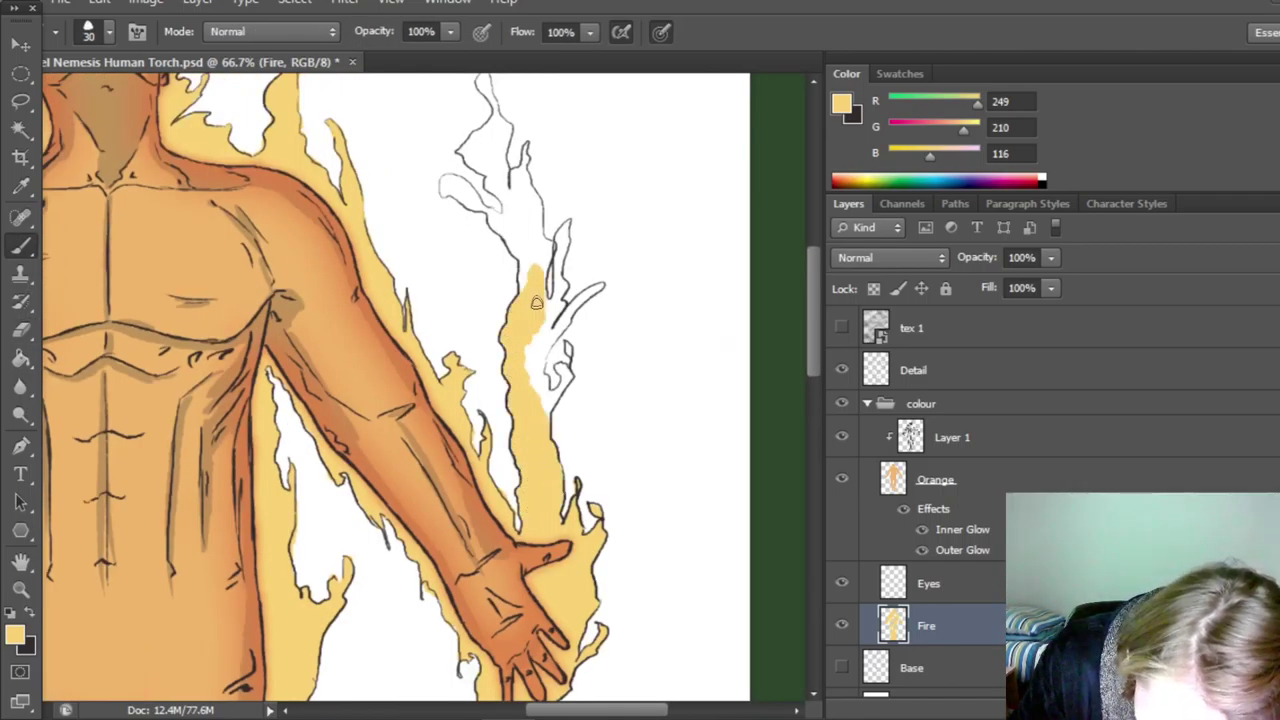
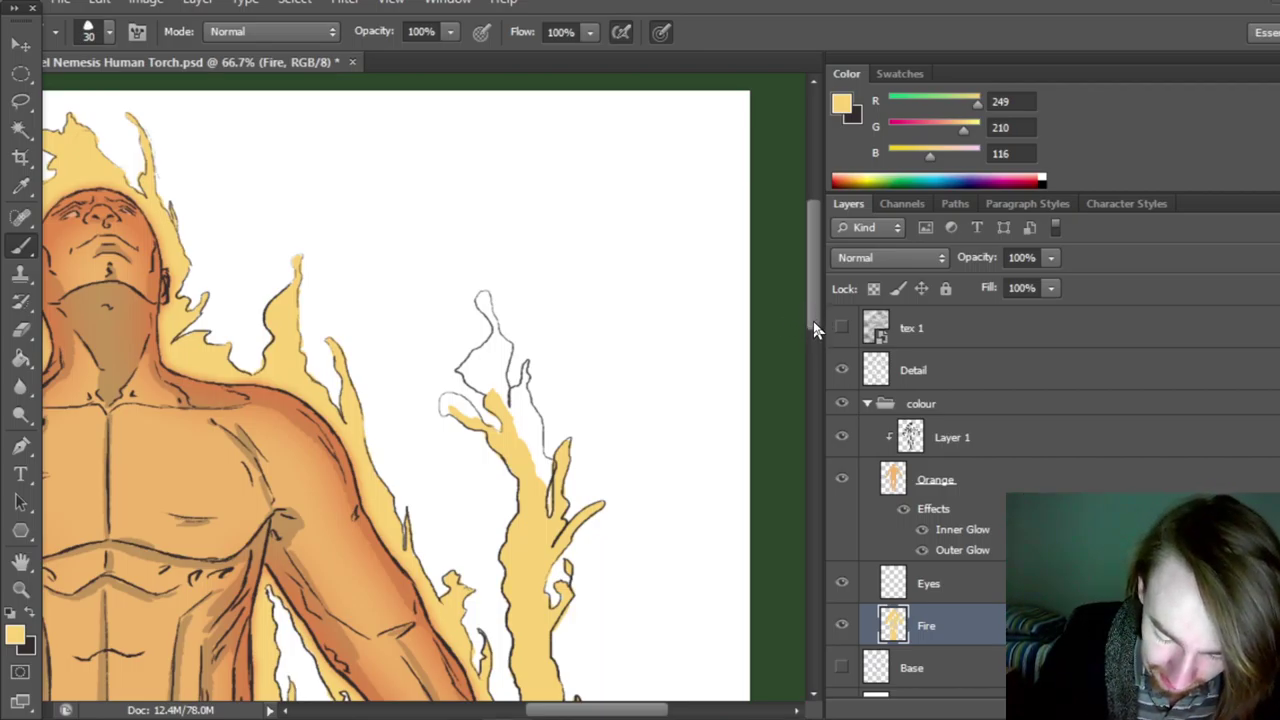
{"action": "scroll", "coordinate": [716, 358], "scroll_direction": "down", "scroll_amount": 2}
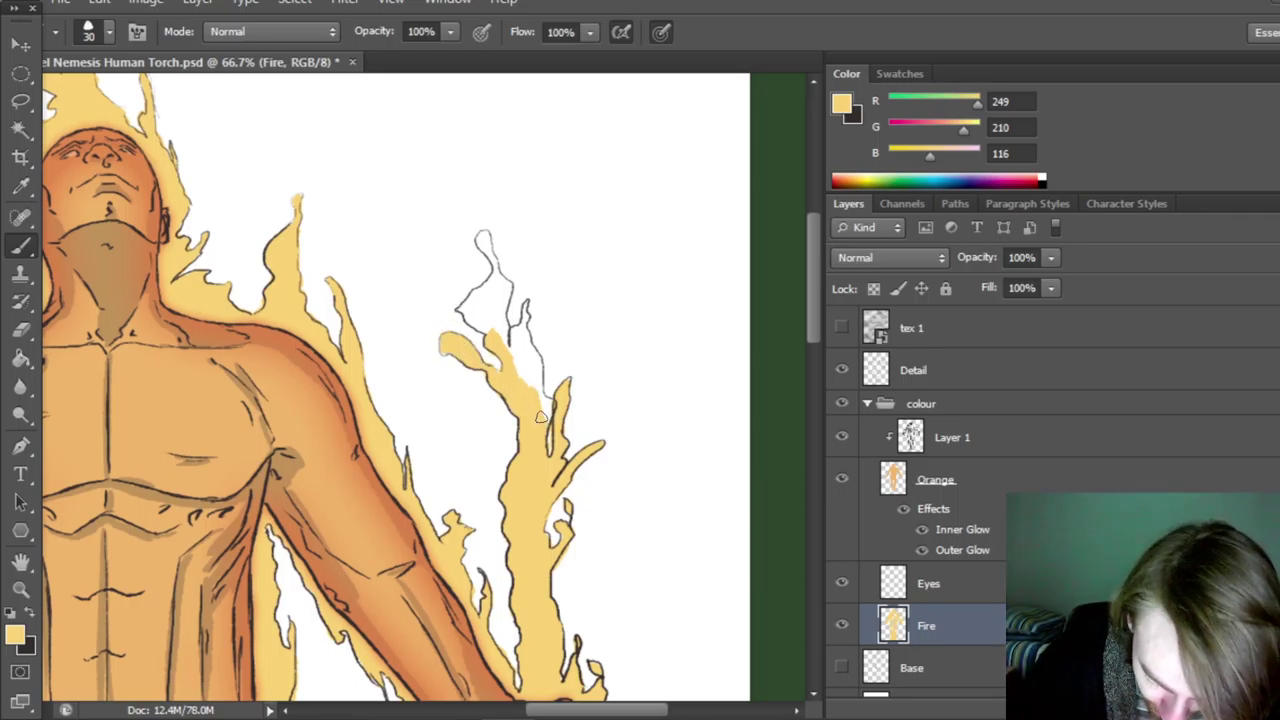
{"action": "mouse_move", "coordinate": [543, 401]}
{"action": "left_mouse_down"}
{"action": "mouse_move", "coordinate": [528, 350]}
{"action": "mouse_move", "coordinate": [510, 345]}
{"action": "left_mouse_up"}
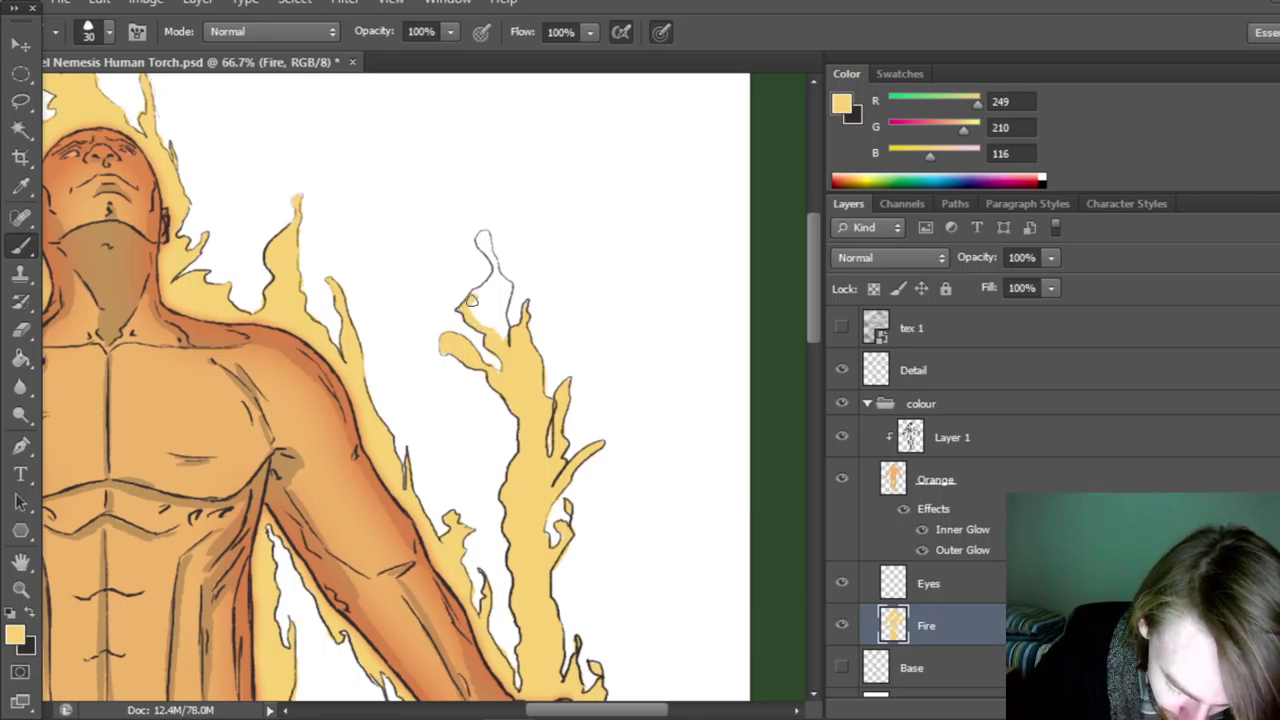
{"action": "mouse_move", "coordinate": [473, 302]}
{"action": "left_mouse_down"}
{"action": "mouse_move", "coordinate": [505, 335]}
{"action": "mouse_move", "coordinate": [482, 232]}
{"action": "left_mouse_up"}
{"action": "key", "text": "z"}
{"action": "left_click", "coordinate": [677, 31]}
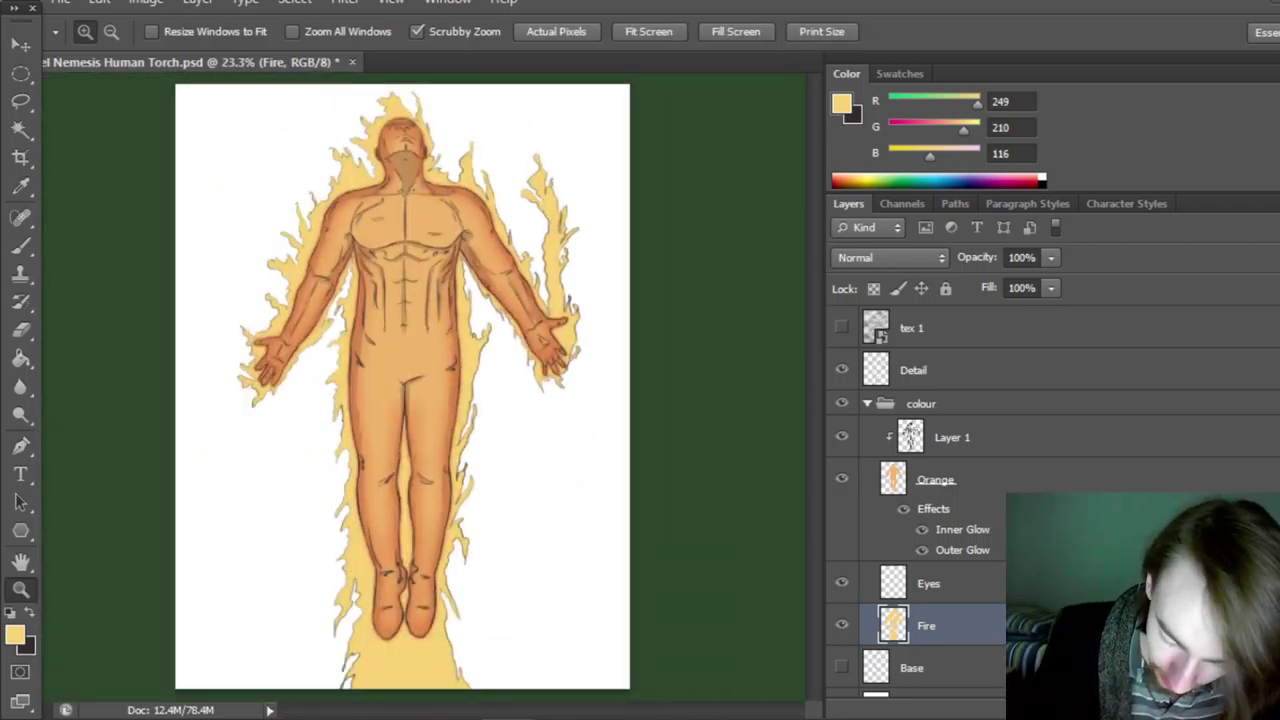
Enable Outer Glow and Inner Glow on the Fire layer, with the Inner Glow blend mode set to Normal.
{"action": "double_click", "coordinate": [1040, 625]}
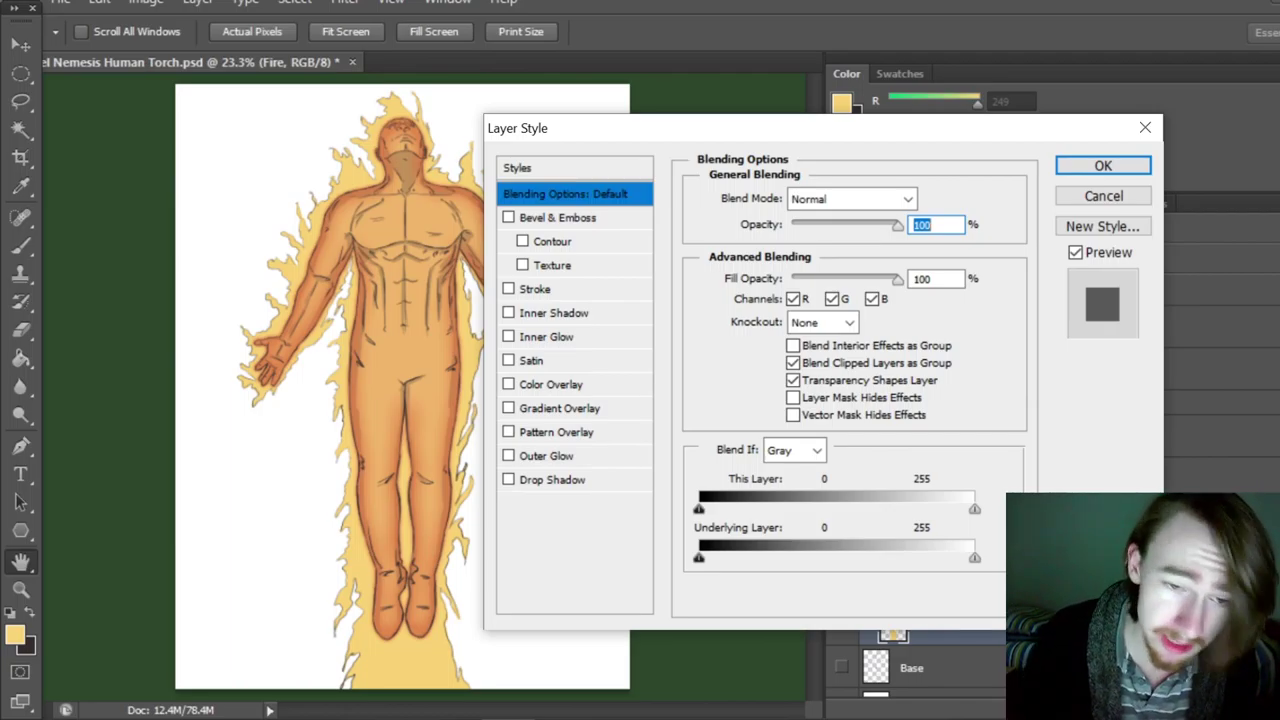
{"action": "left_click", "coordinate": [563, 457]}
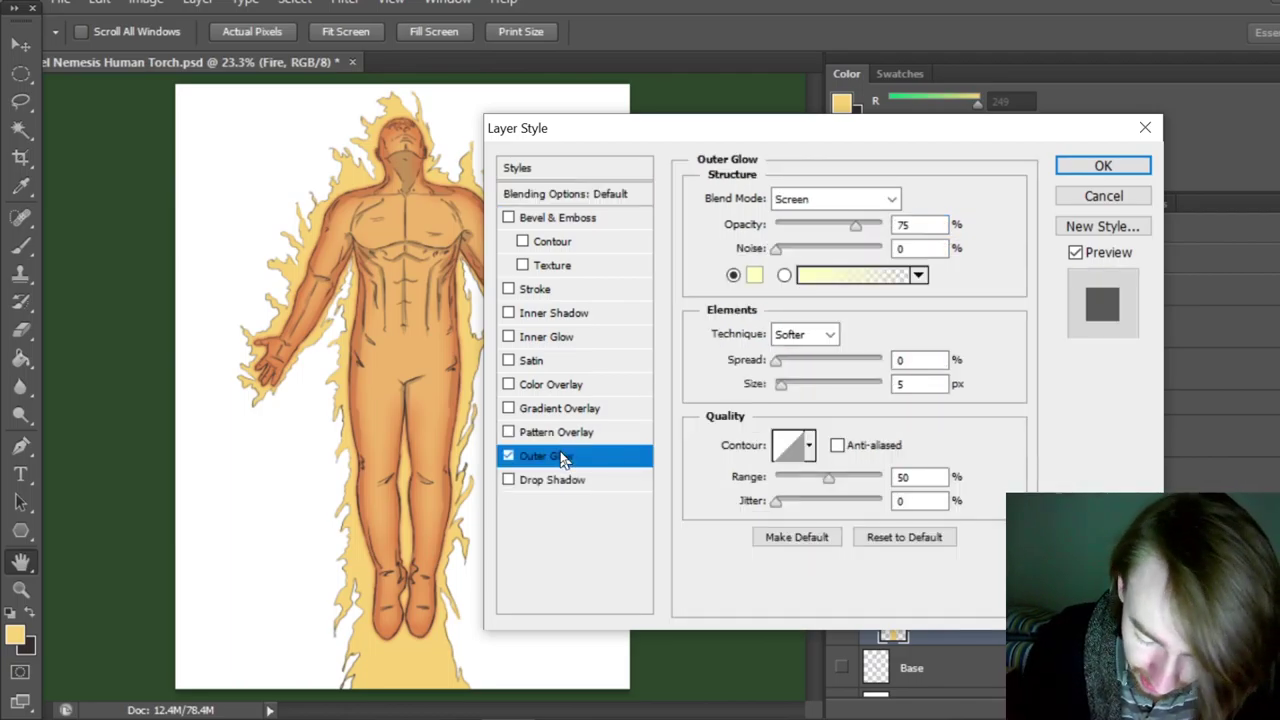
{"action": "left_click", "coordinate": [556, 340]}
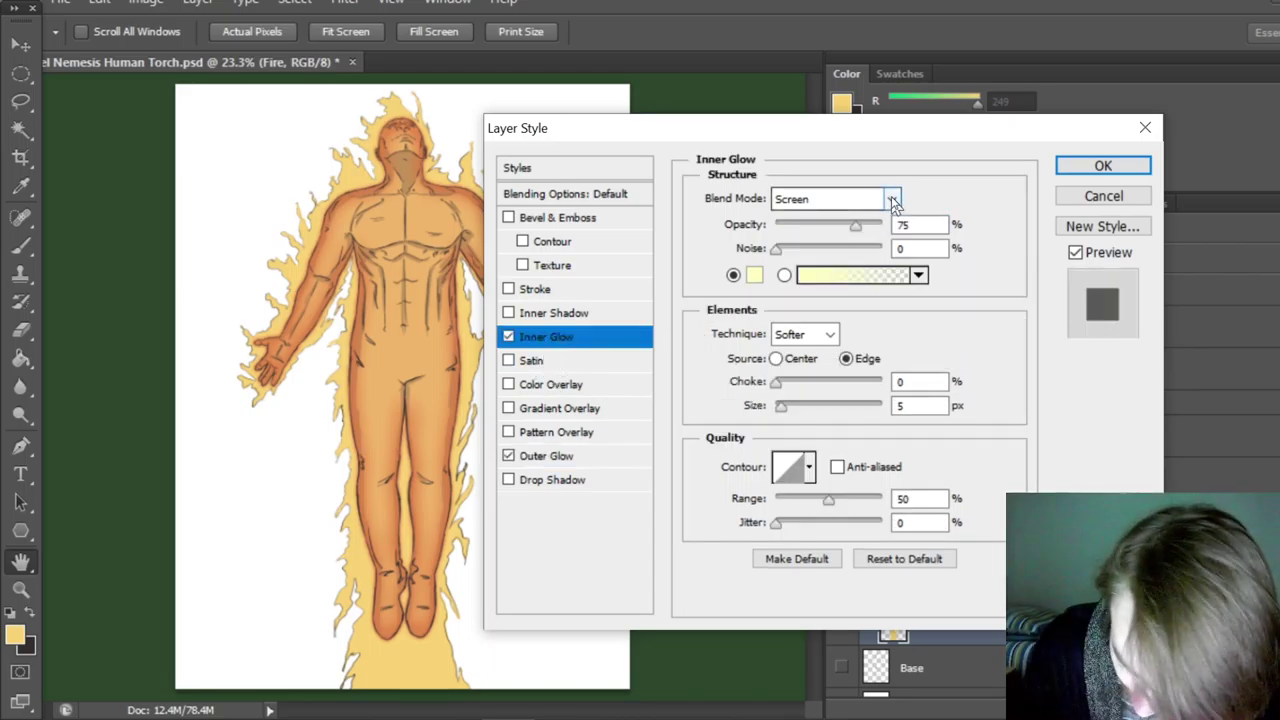
{"action": "left_click", "coordinate": [830, 198]}
{"action": "left_click", "coordinate": [813, 30]}
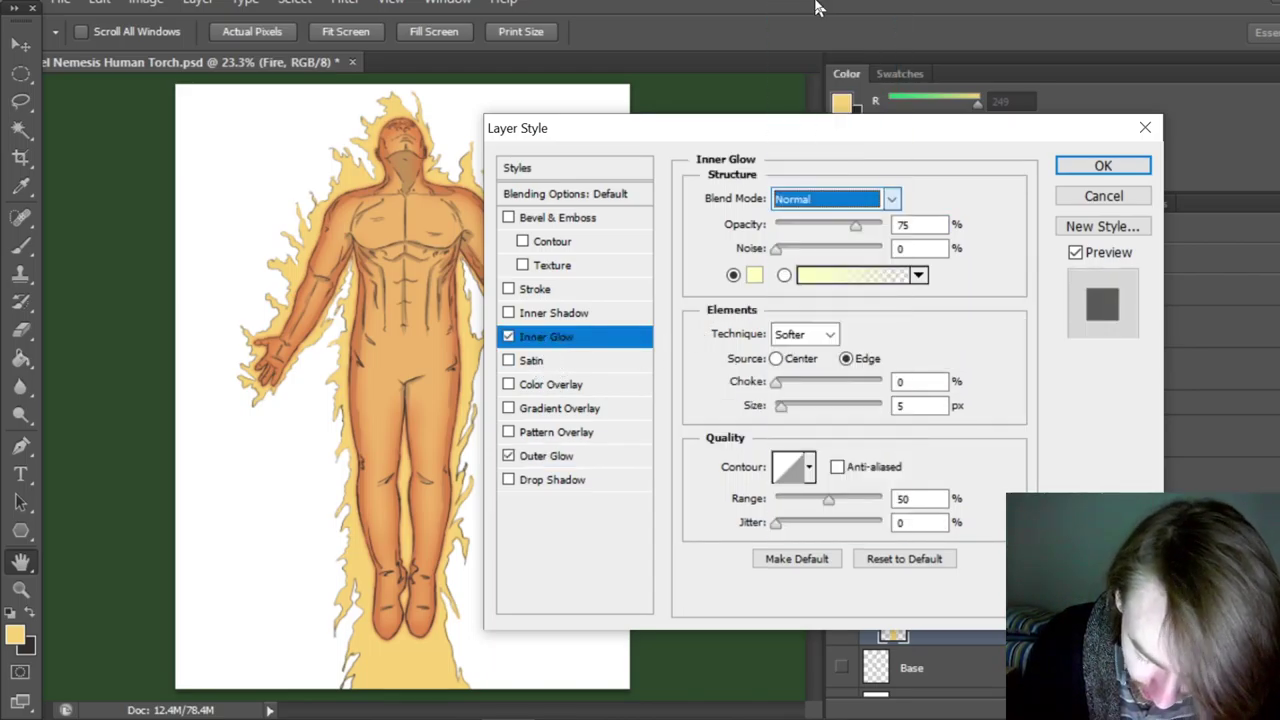
Sample the figure's orange for the Fire layer's Inner Glow colour and shift it to a redder, more saturated orange.
{"action": "left_click", "coordinate": [754, 275]}
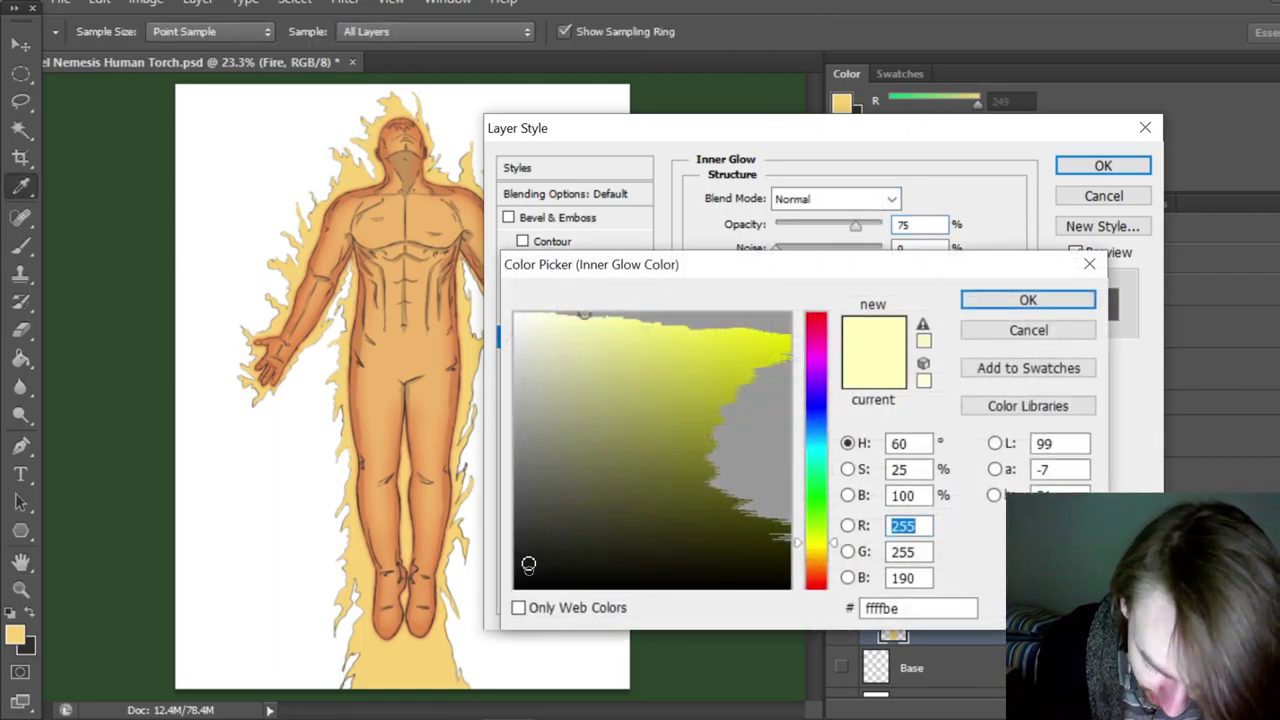
{"action": "left_click", "coordinate": [418, 345]}
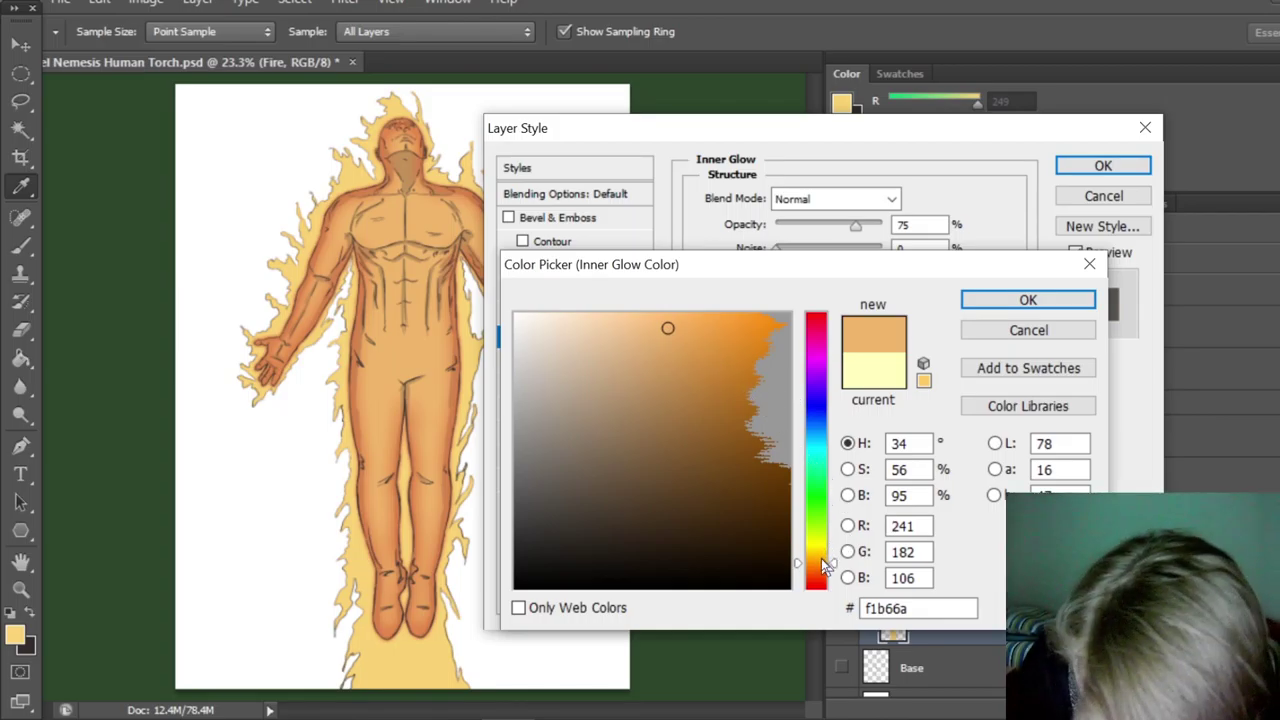
{"action": "left_click_drag", "start_coordinate": [822, 566], "coordinate": [822, 567]}
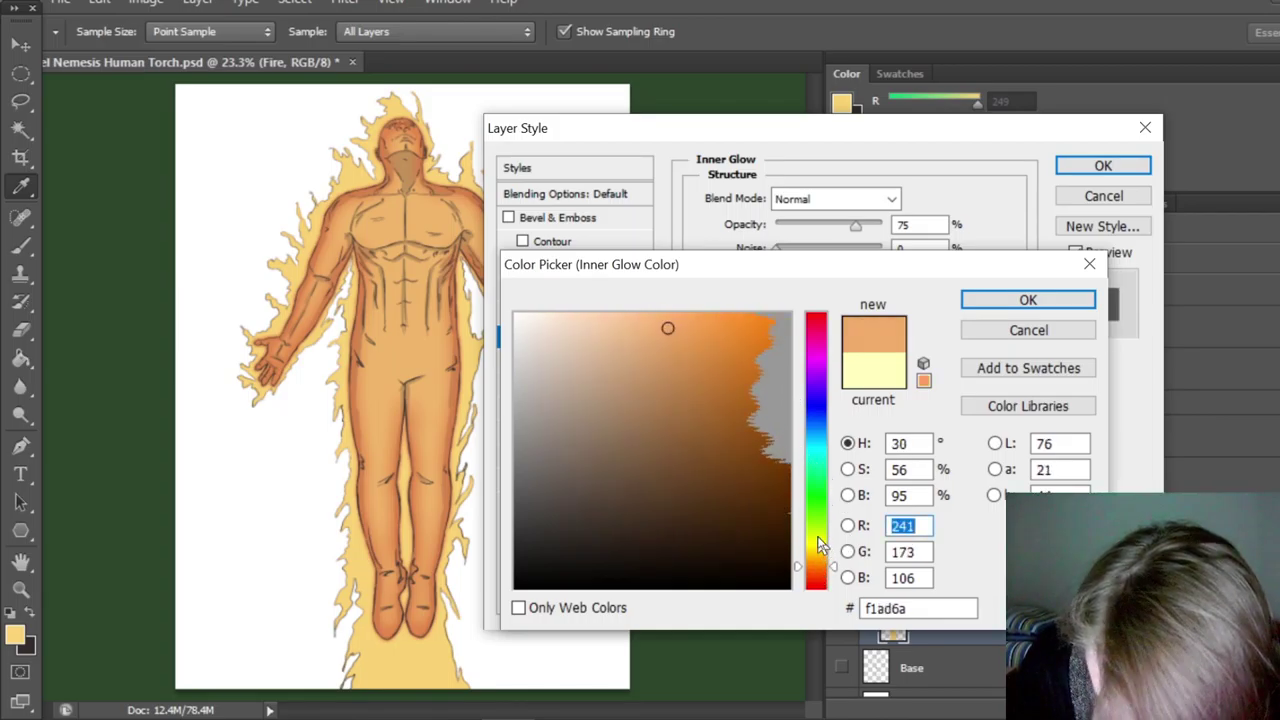
{"action": "left_click", "coordinate": [679, 330]}
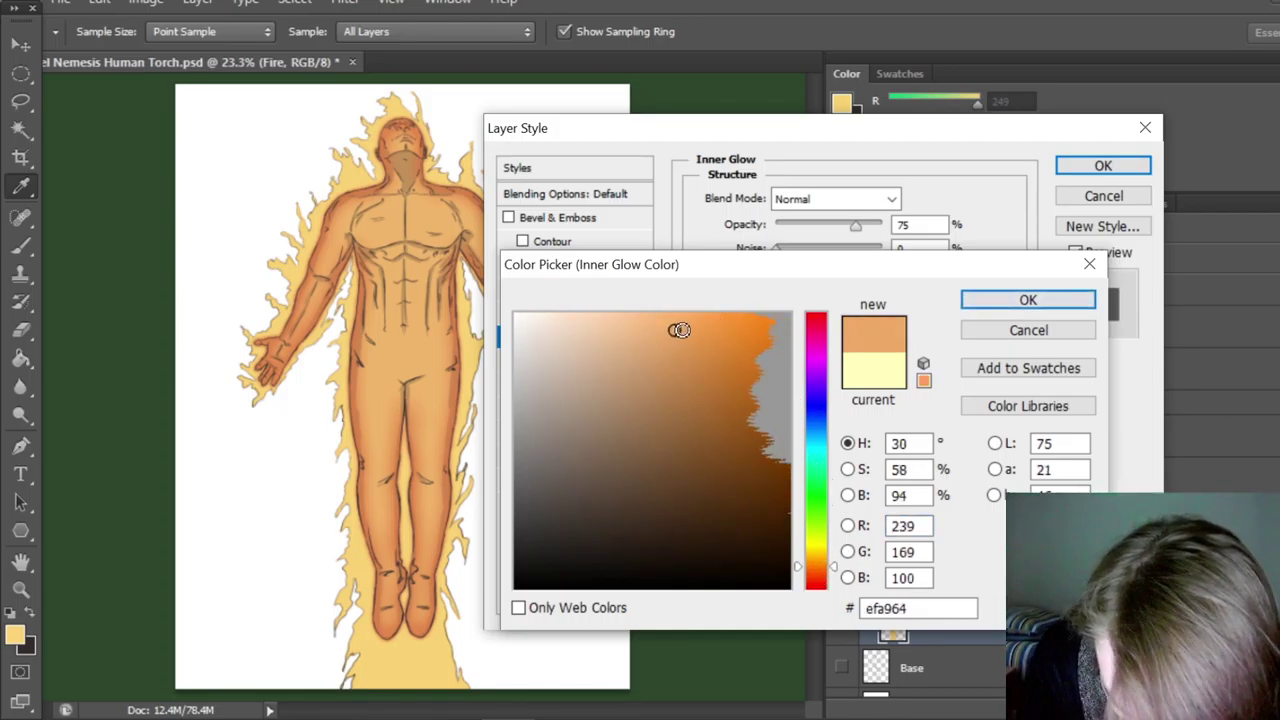
{"action": "left_click", "coordinate": [700, 335]}
{"action": "left_click_drag", "start_coordinate": [822, 566], "coordinate": [817, 578]}
{"action": "left_click", "coordinate": [988, 301]}
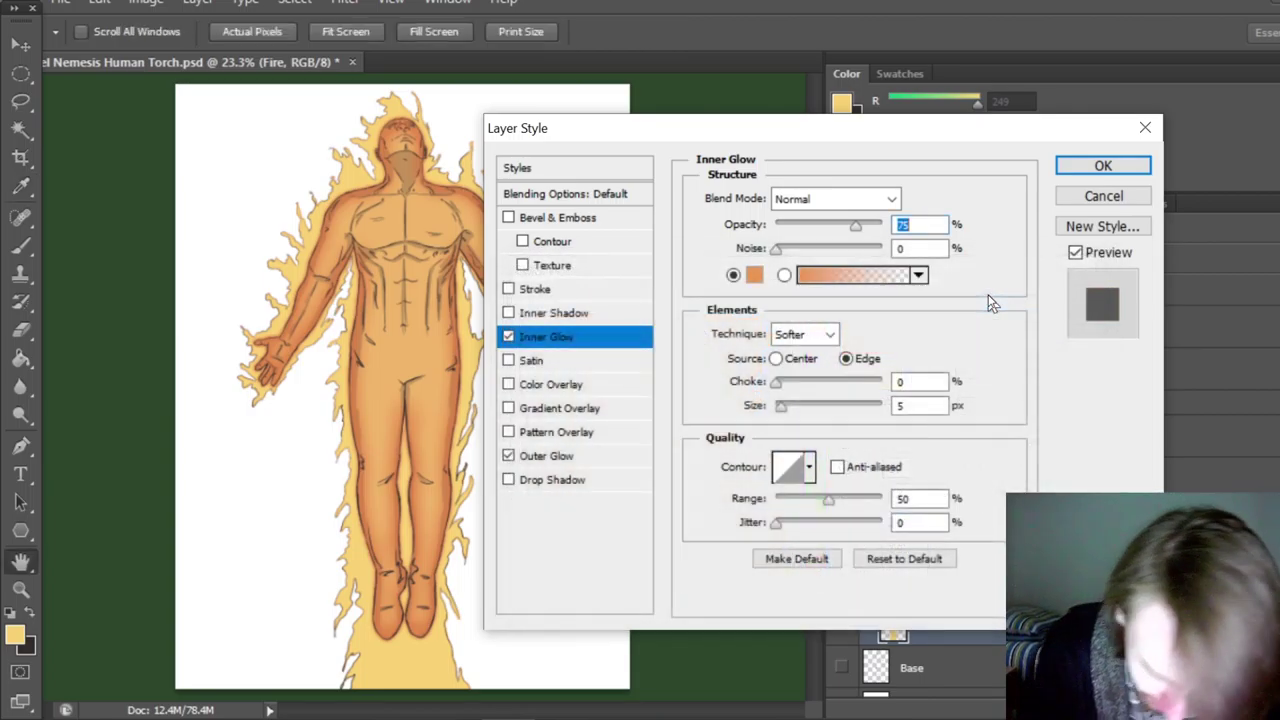
Set the Fire layer's Inner Glow to 22% choke and 62 px size, apply it and check the flames up close.
{"action": "mouse_move", "coordinate": [779, 388]}
{"action": "left_mouse_down"}
{"action": "mouse_move", "coordinate": [800, 406]}
{"action": "mouse_move", "coordinate": [814, 391]}
{"action": "mouse_move", "coordinate": [799, 381]}
{"action": "left_mouse_up"}
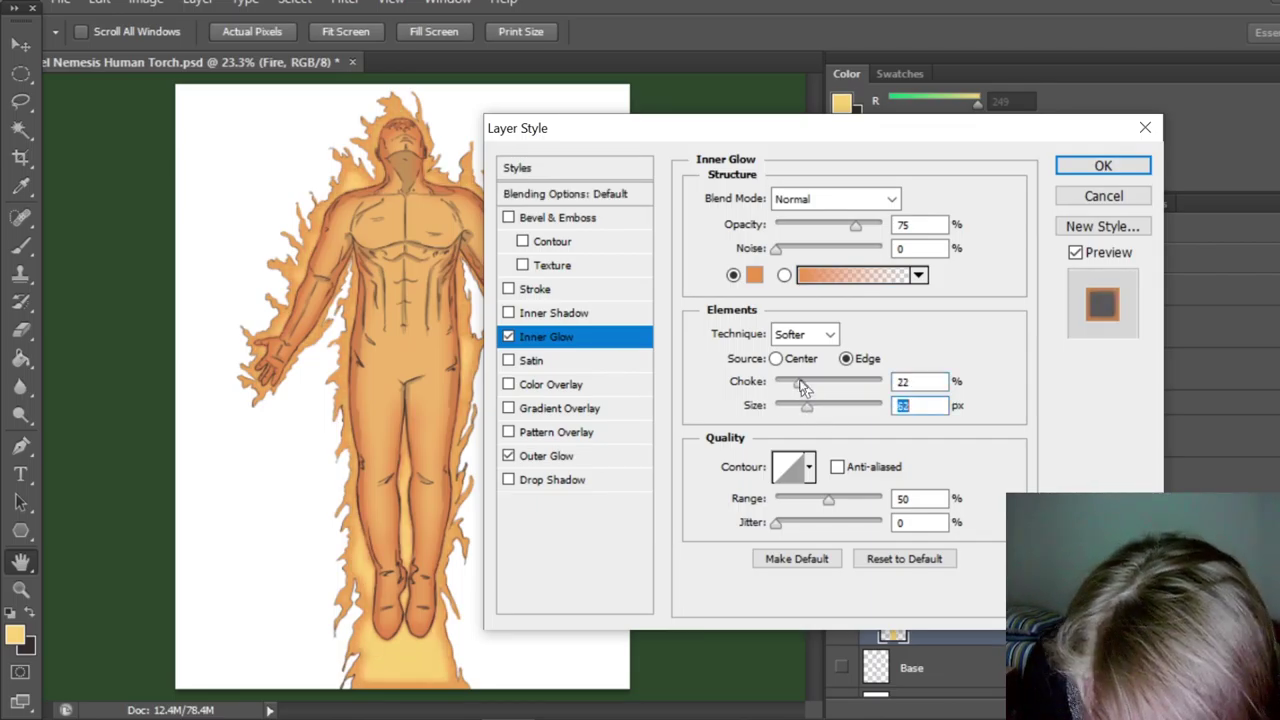
{"action": "key", "text": "Return"}
{"action": "key", "text": "z"}
{"action": "scroll", "coordinate": [420, 400], "scroll_direction": "up", "scroll_amount": 5}
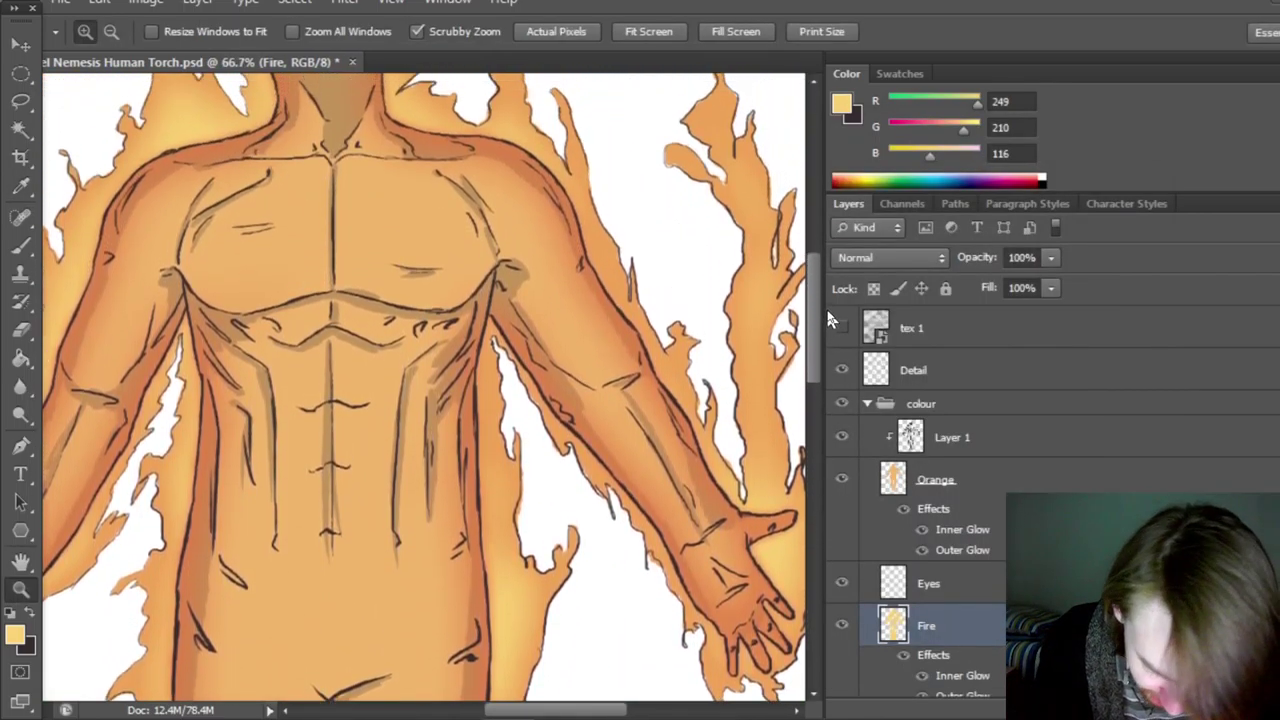
{"action": "scroll", "coordinate": [823, 289], "scroll_direction": "up", "scroll_amount": 8}
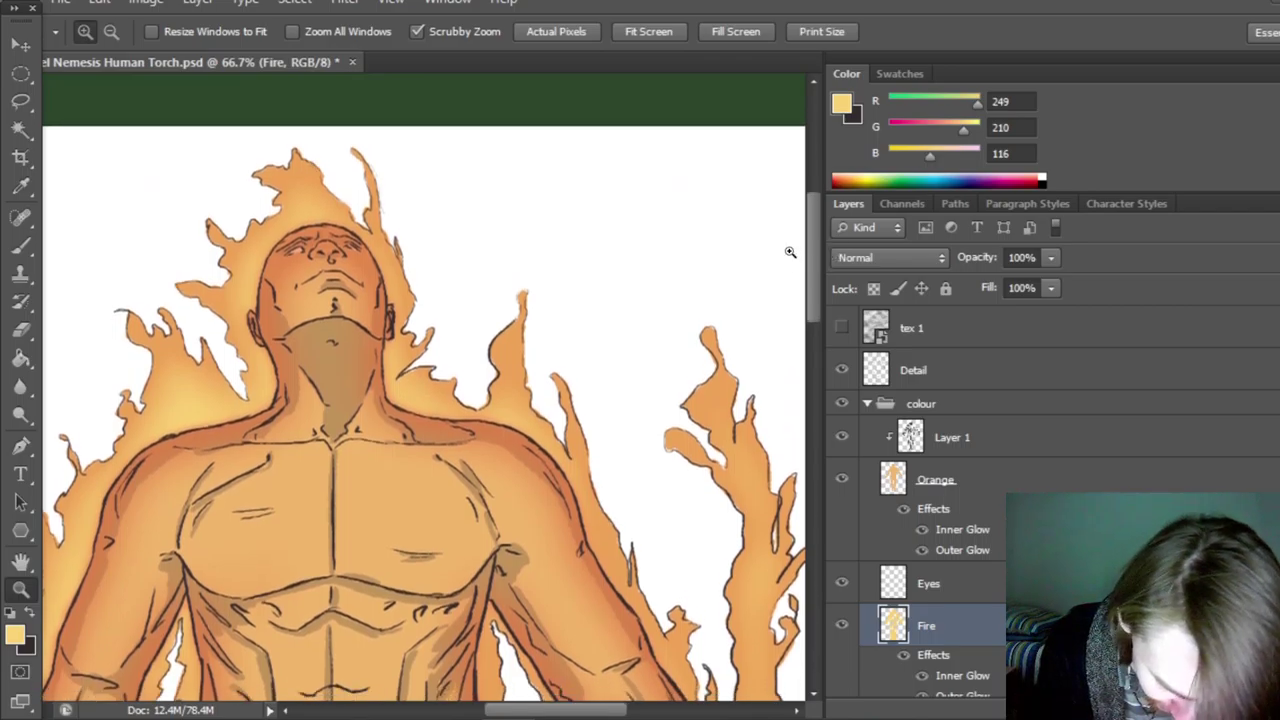
{"action": "left_click_drag", "start_coordinate": [548, 705], "coordinate": [503, 710]}
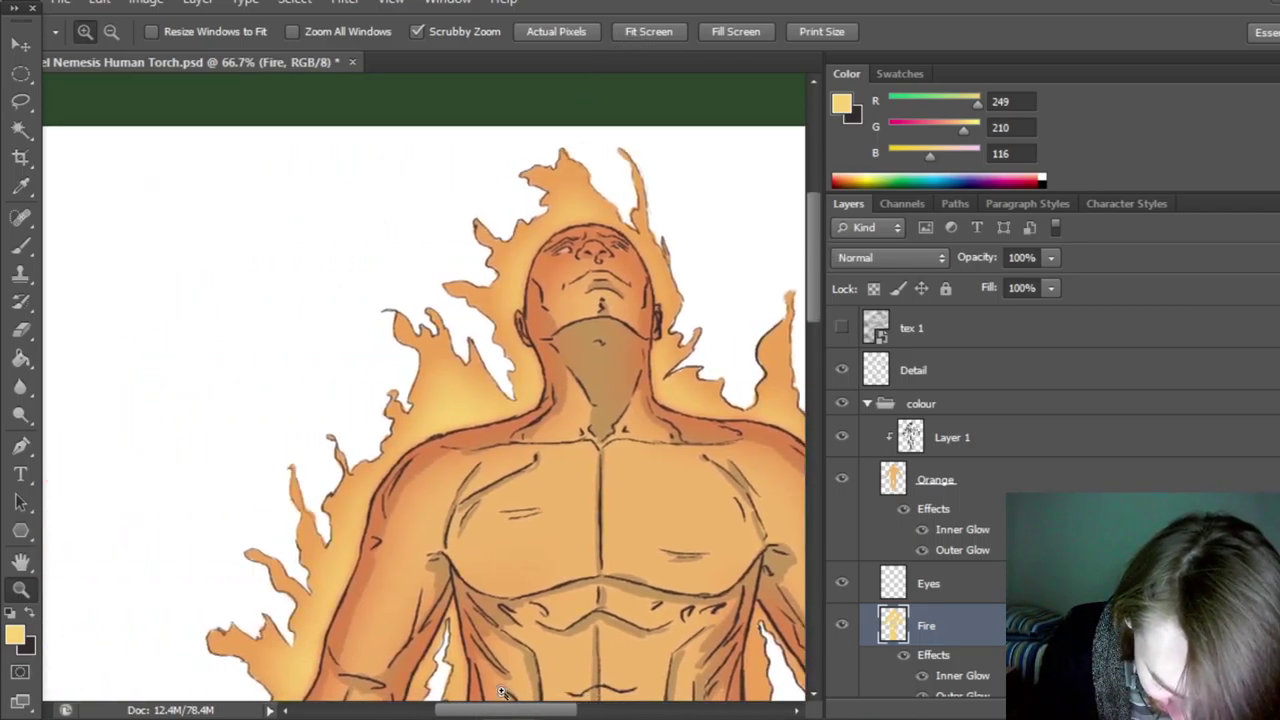
{"action": "left_click", "coordinate": [649, 32]}
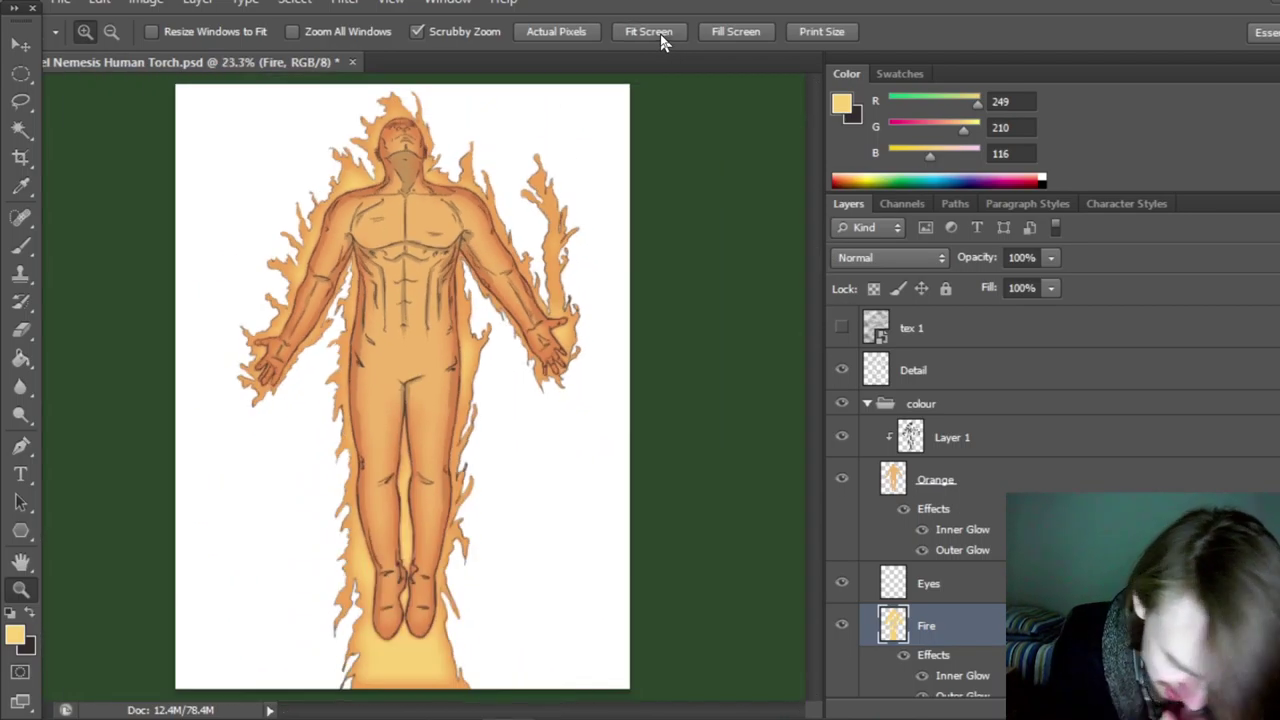
Set the blend mode of the Fire layer's Outer Glow to Normal.
{"action": "double_click", "coordinate": [1004, 621]}
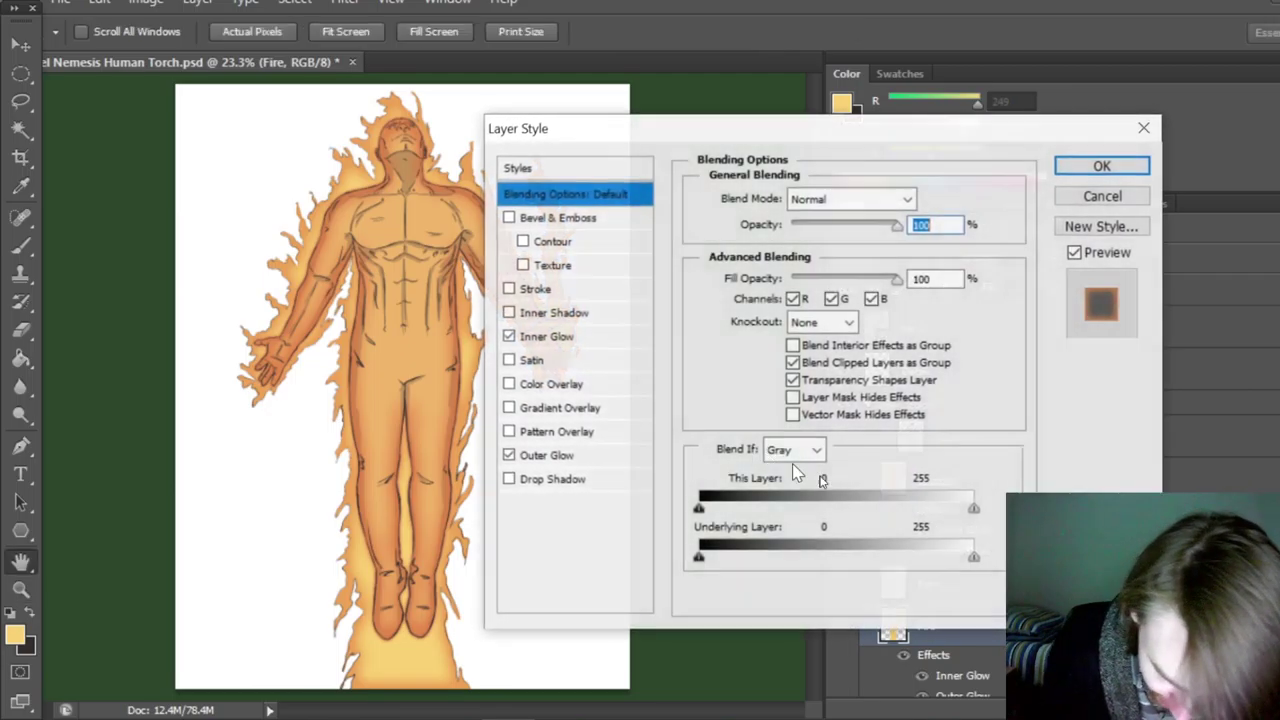
{"action": "left_click", "coordinate": [552, 456]}
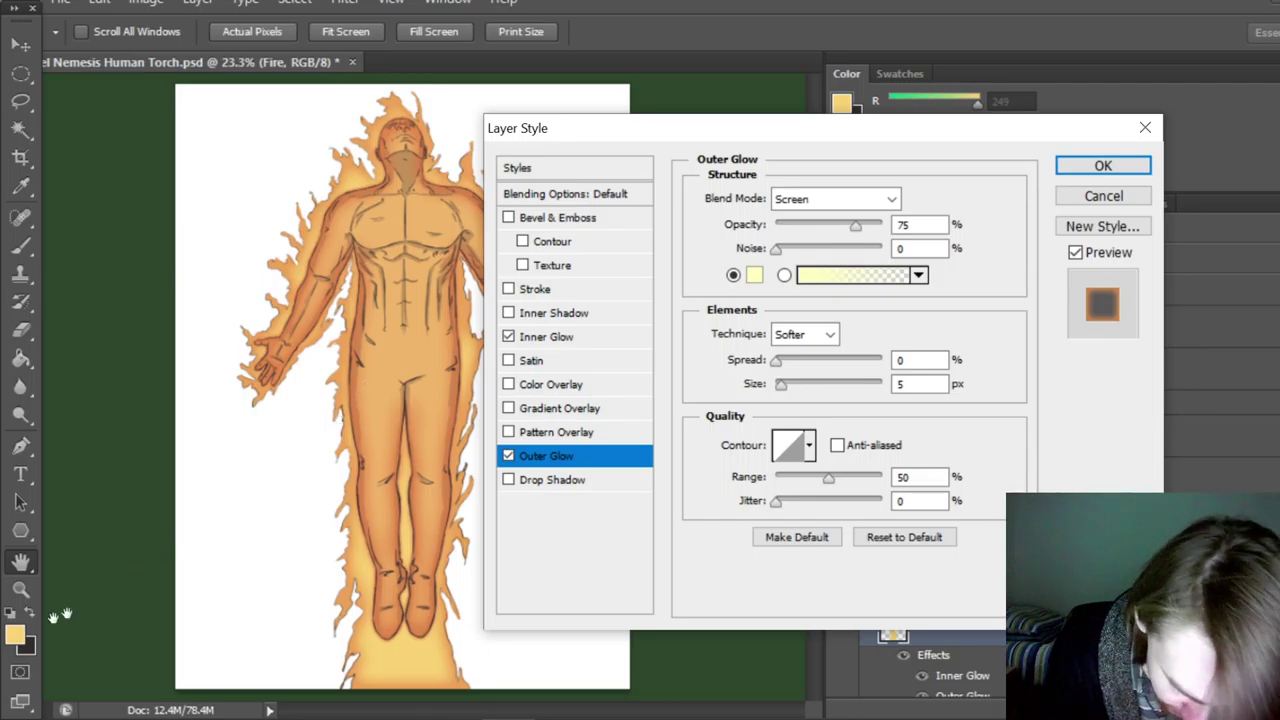
{"action": "left_click", "coordinate": [891, 199]}
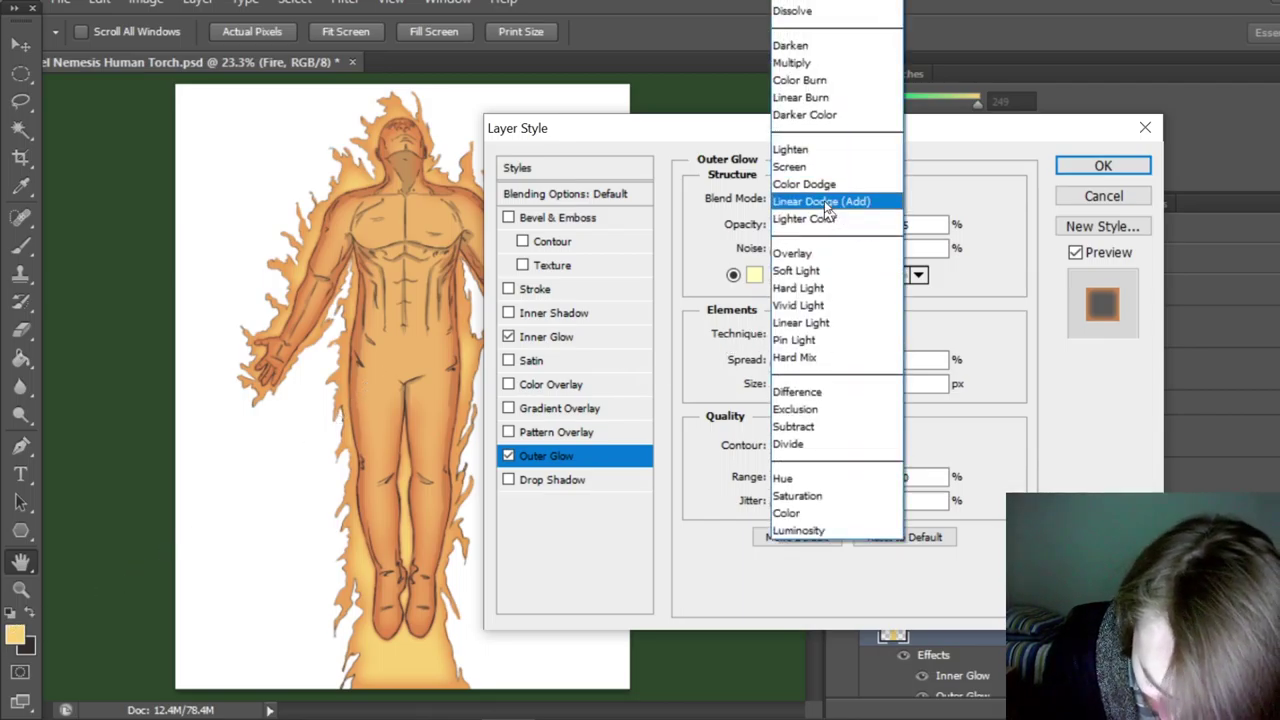
{"action": "left_click", "coordinate": [795, 9]}
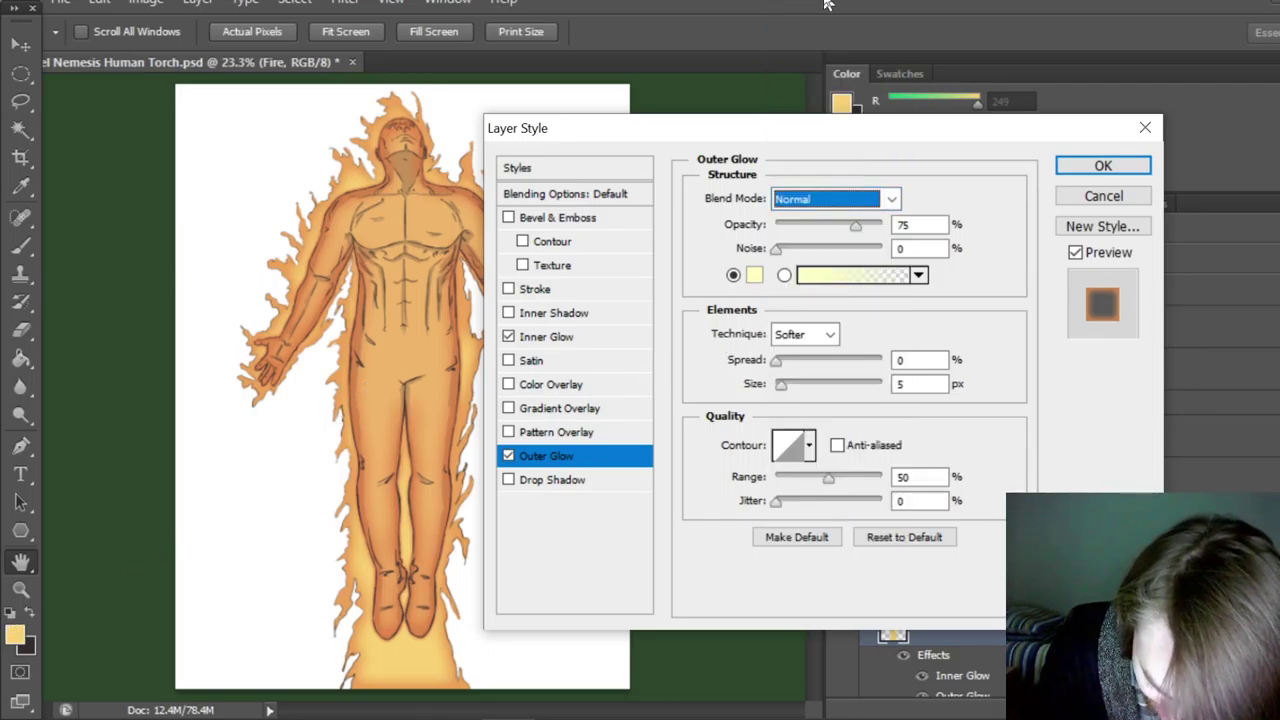
Give the Fire layer's Outer Glow a redder, more saturated orange based on the figure's colour, with 3% spread and 90 px size.
{"action": "left_click", "coordinate": [753, 274]}
{"action": "left_click", "coordinate": [404, 345]}
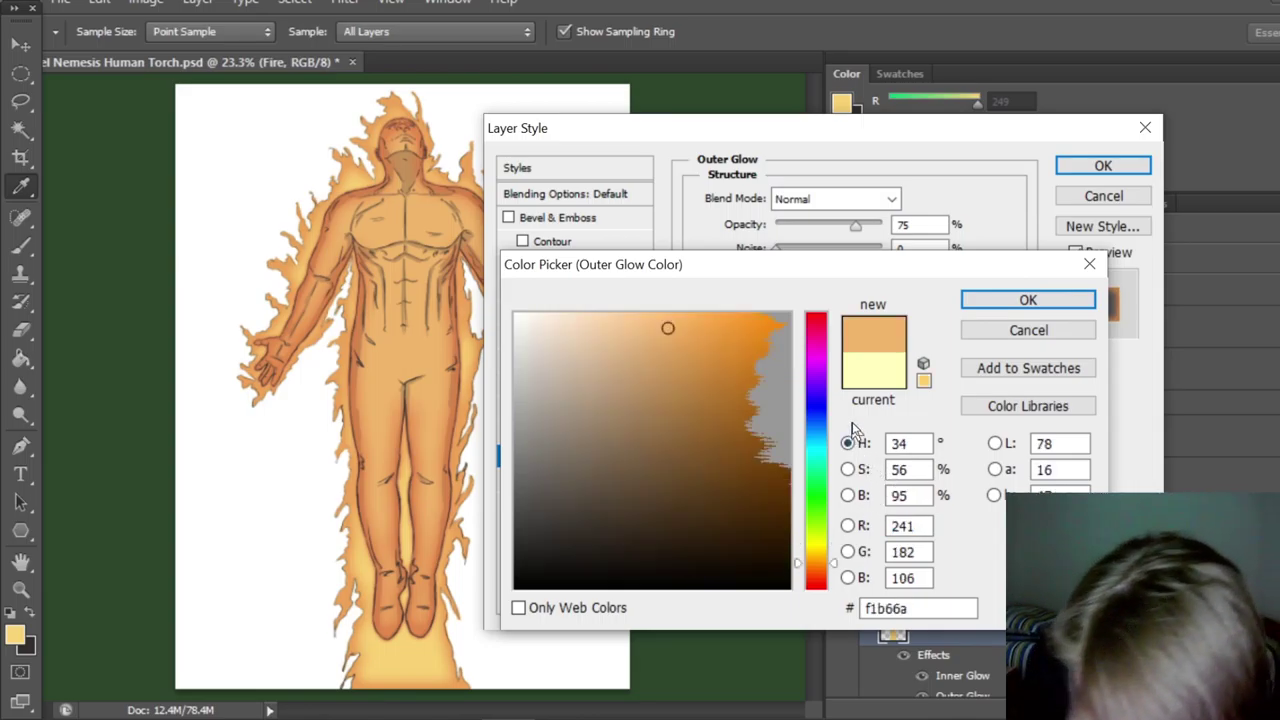
{"action": "key", "text": "Down"}
{"action": "key", "text": "Down"}
{"action": "key", "text": "Down"}
{"action": "key", "text": "Down"}
{"action": "key", "text": "Down"}
{"action": "key", "text": "Down"}
{"action": "key", "text": "Down"}
{"action": "key", "text": "Down"}
{"action": "key", "text": "Down"}
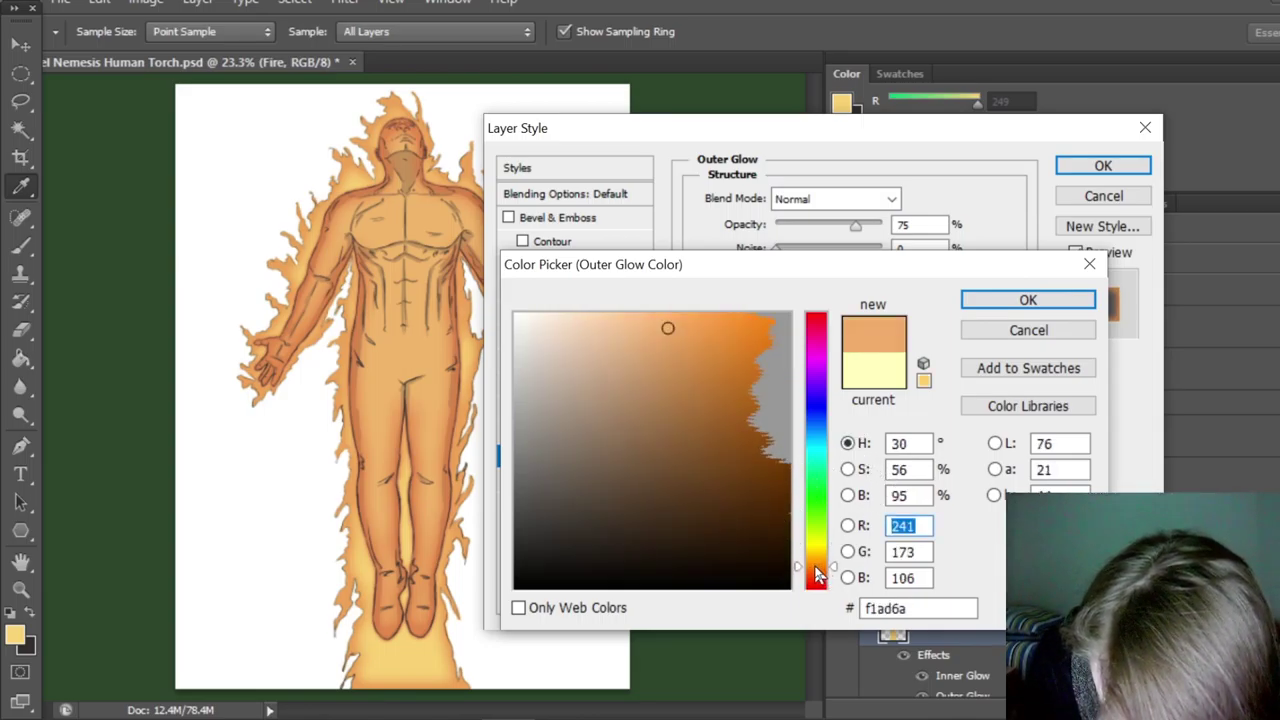
{"action": "left_click_drag", "start_coordinate": [667, 327], "coordinate": [713, 328]}
{"action": "left_click", "coordinate": [1017, 303]}
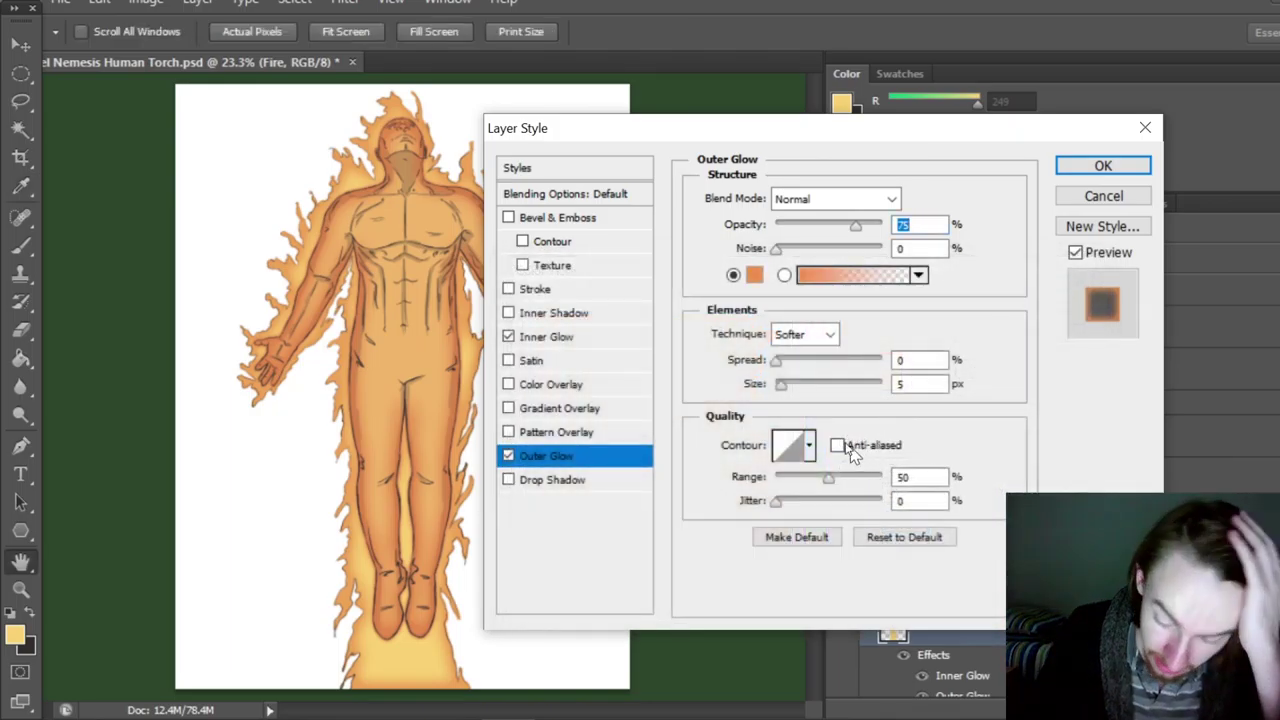
{"action": "left_click_drag", "start_coordinate": [784, 387], "coordinate": [808, 368]}
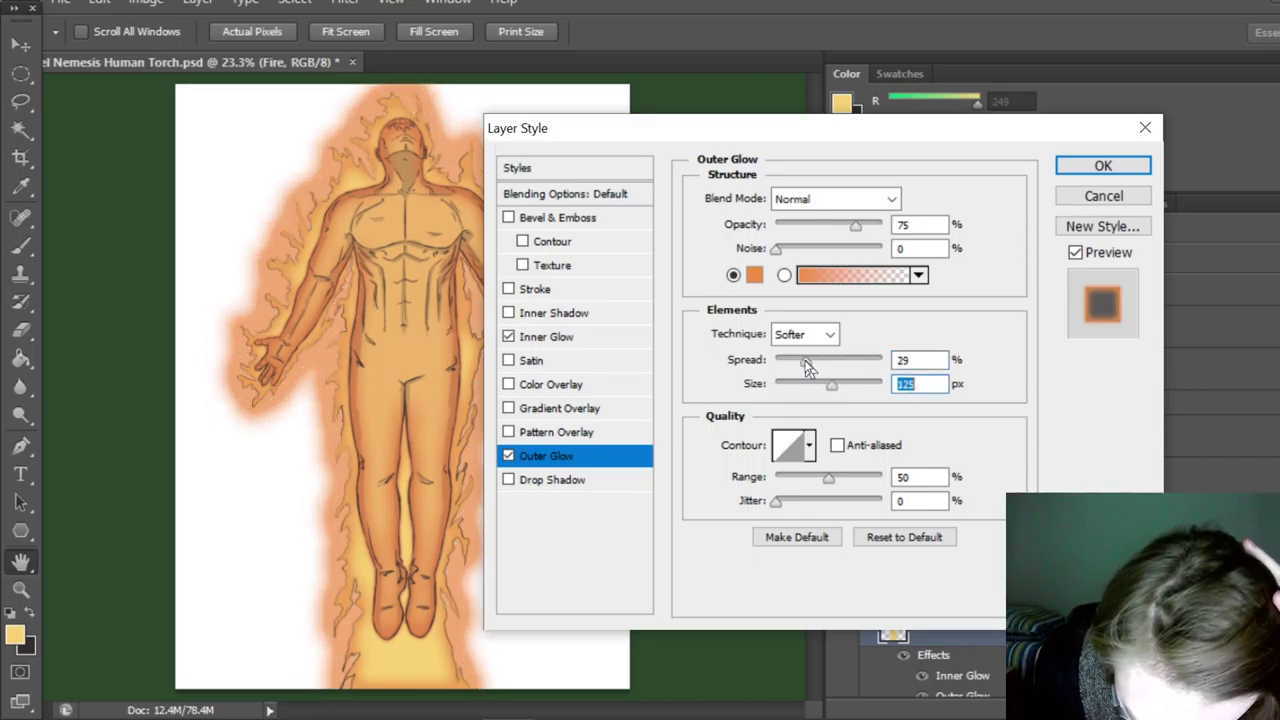
{"action": "left_click", "coordinate": [1103, 165]}
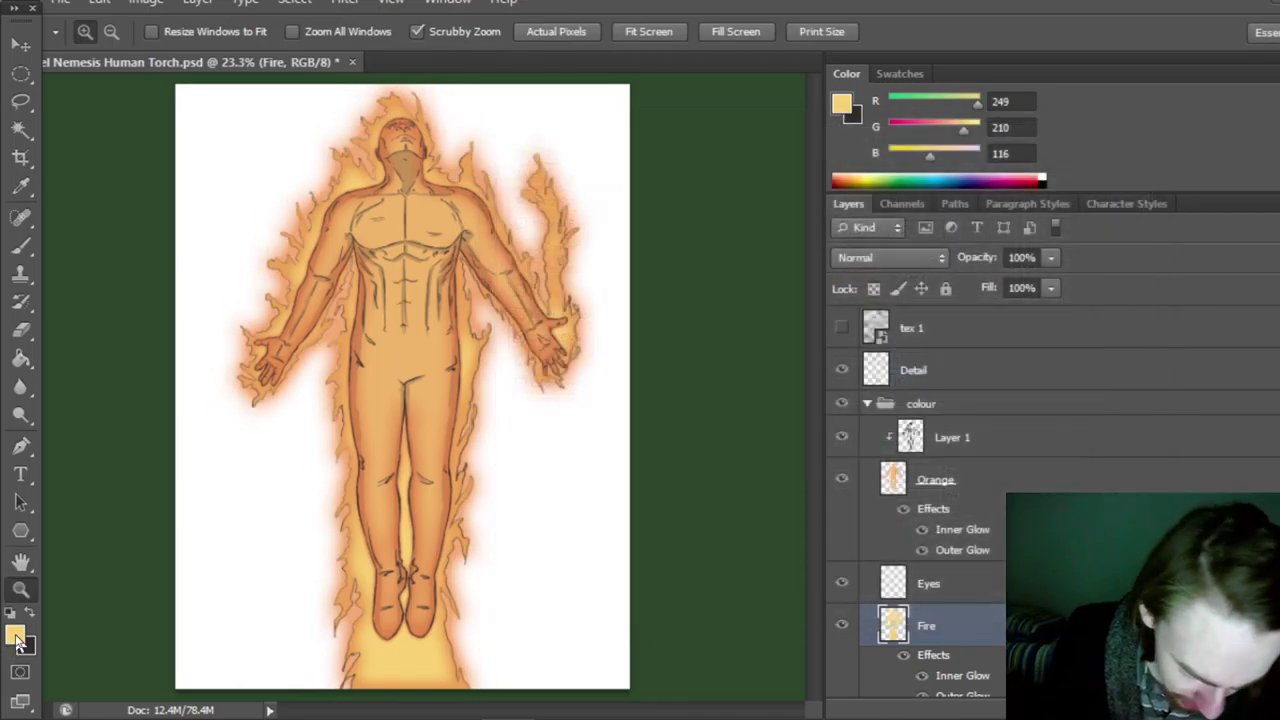
Tighten the Fire layer's Outer Glow with 13% spread and a smaller size, apply it and inspect the flames around the legs.
{"action": "double_click", "coordinate": [990, 609]}
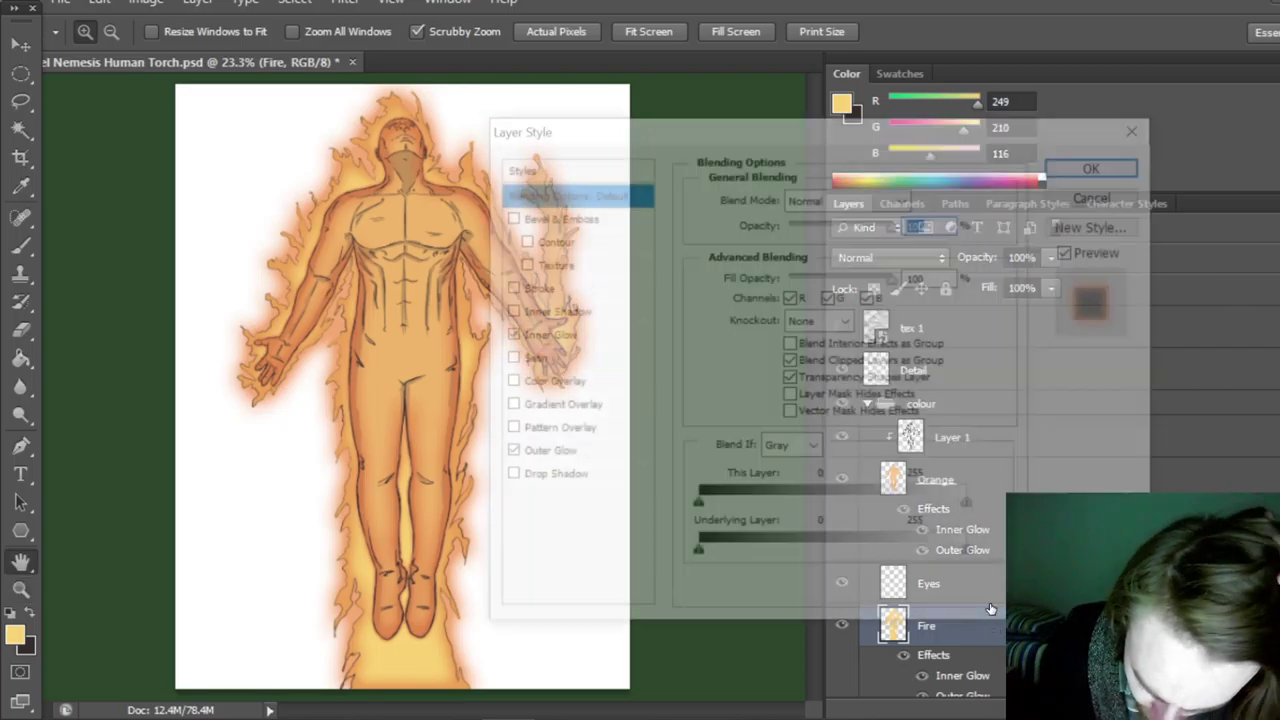
{"action": "left_click", "coordinate": [576, 455]}
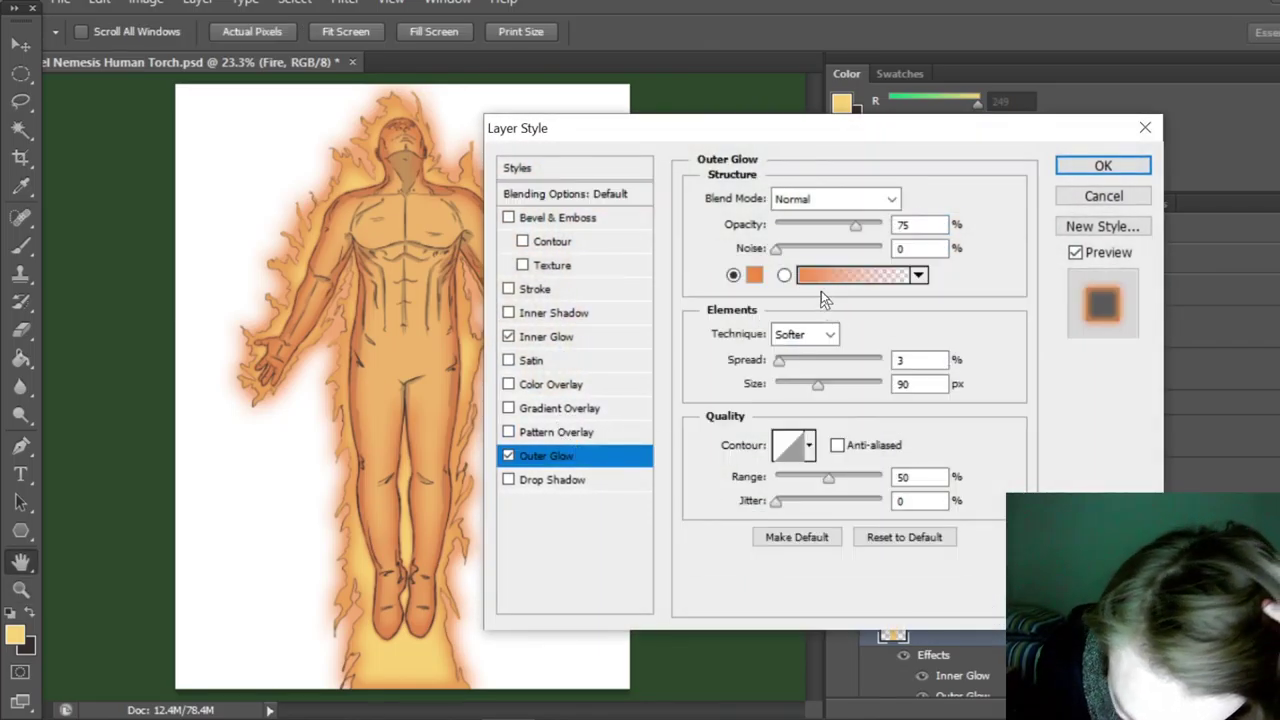
{"action": "mouse_move", "coordinate": [815, 390]}
{"action": "left_mouse_down"}
{"action": "mouse_move", "coordinate": [784, 366]}
{"action": "mouse_move", "coordinate": [805, 389]}
{"action": "left_mouse_up"}
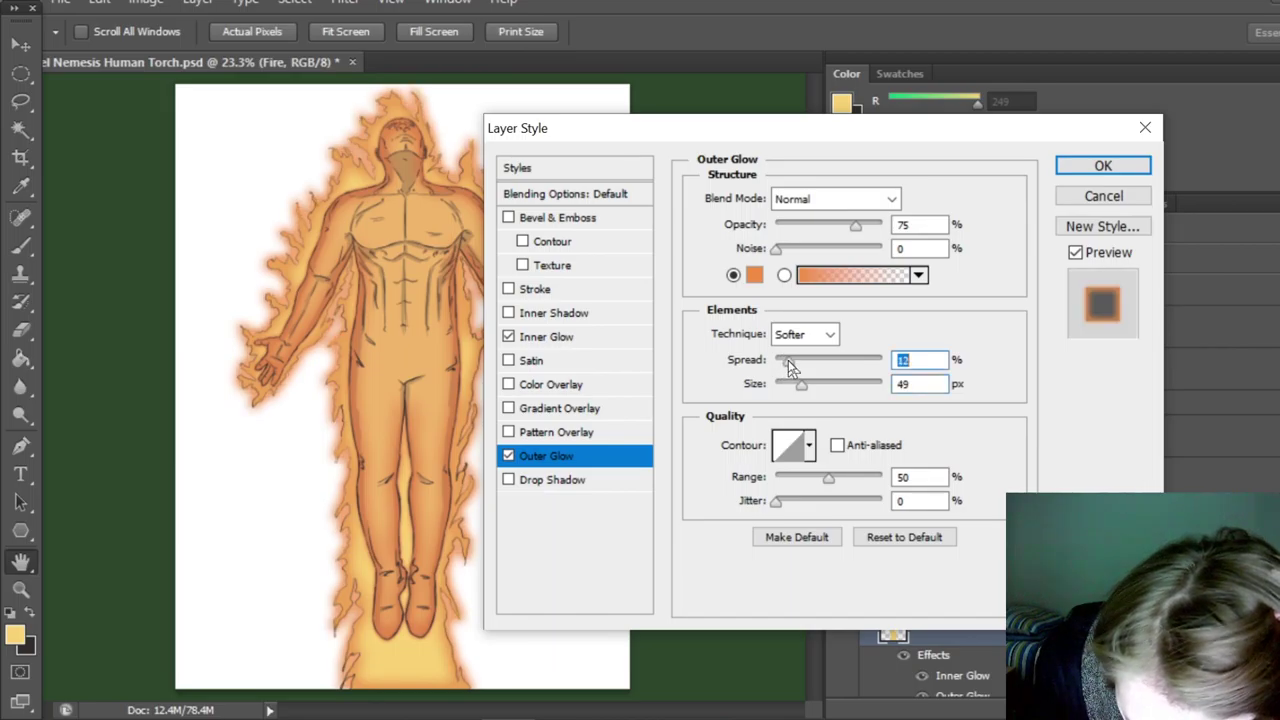
{"action": "left_click_drag", "start_coordinate": [787, 368], "coordinate": [793, 368]}
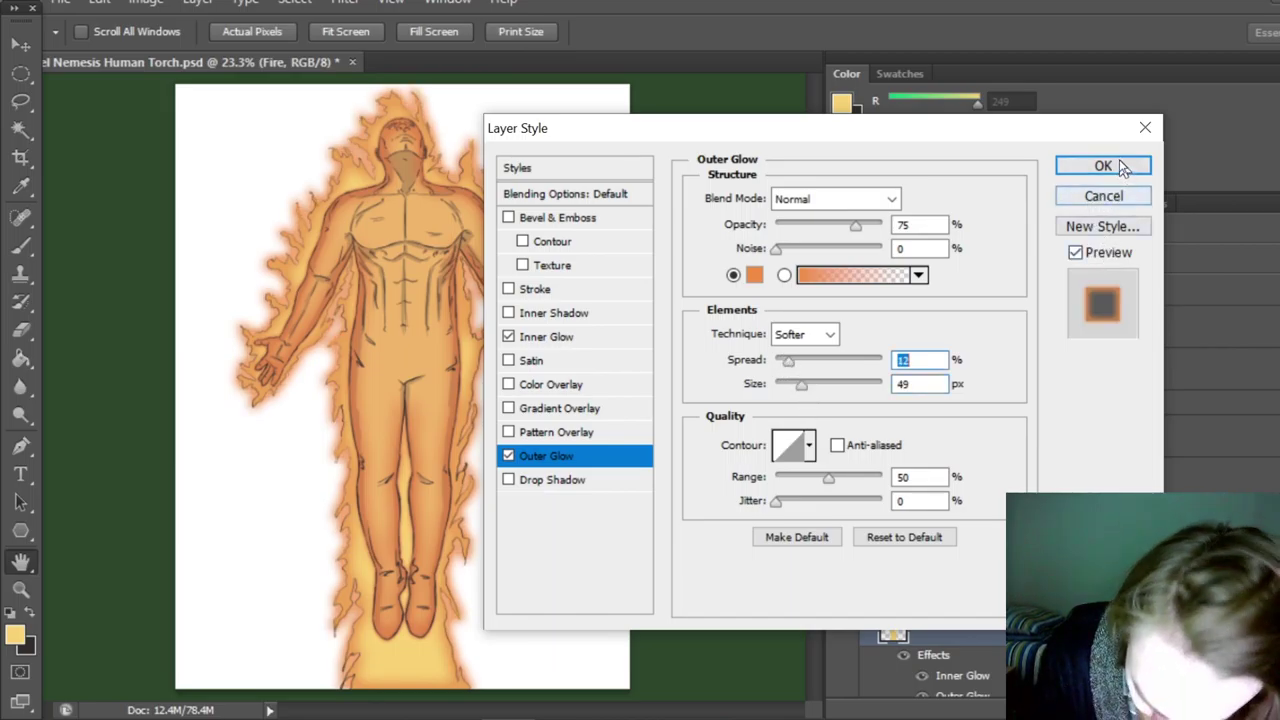
{"action": "mouse_move", "coordinate": [803, 391]}
{"action": "left_mouse_down"}
{"action": "mouse_move", "coordinate": [791, 366]}
{"action": "mouse_move", "coordinate": [808, 392]}
{"action": "mouse_move", "coordinate": [796, 386]}
{"action": "left_mouse_up"}
{"action": "mouse_move", "coordinate": [798, 386]}
{"action": "left_mouse_down"}
{"action": "mouse_move", "coordinate": [790, 361]}
{"action": "mouse_move", "coordinate": [808, 384]}
{"action": "left_mouse_up"}
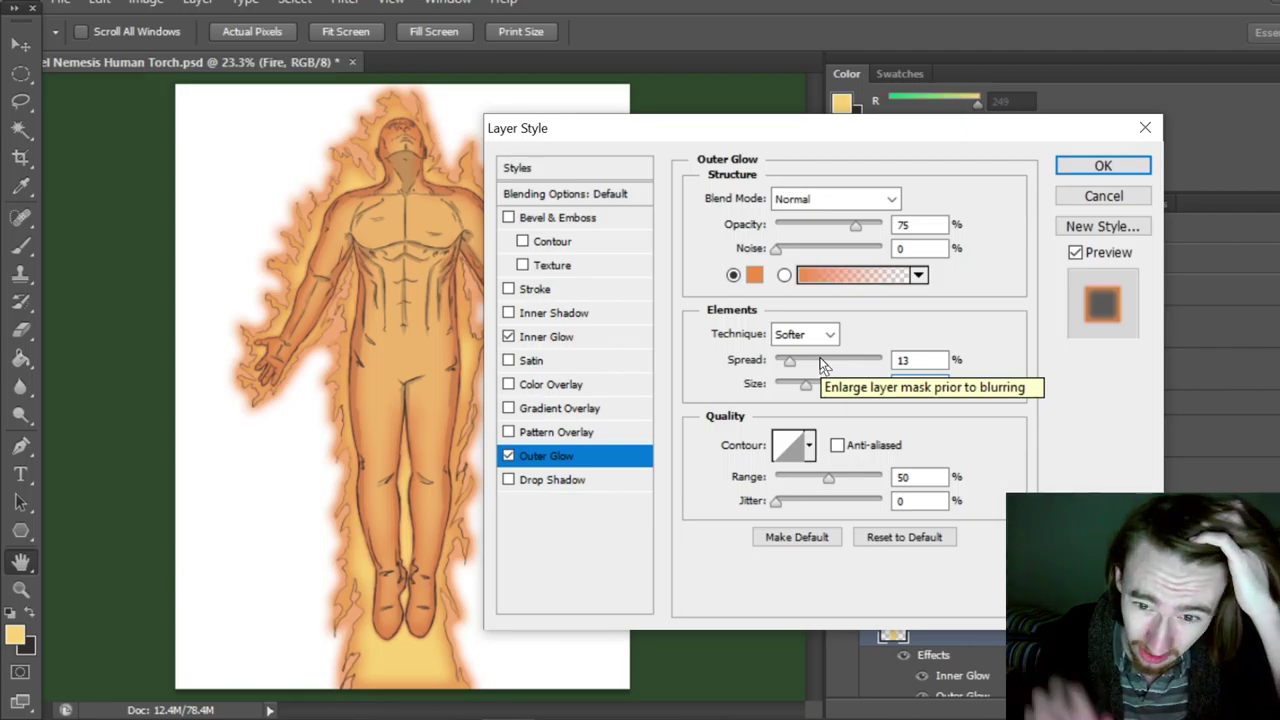
{"action": "left_click_drag", "start_coordinate": [807, 386], "coordinate": [800, 386]}
{"action": "key", "text": "z"}
{"action": "left_click", "coordinate": [1103, 166]}
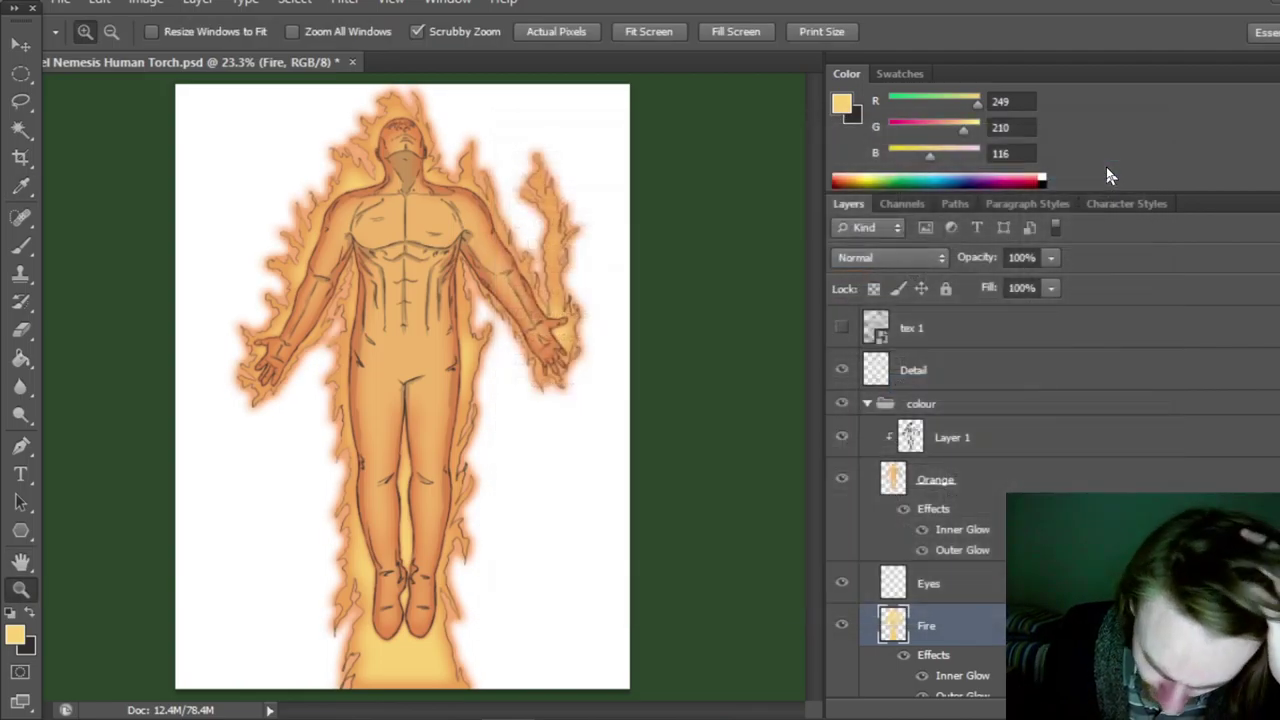
{"action": "left_click", "coordinate": [276, 485]}
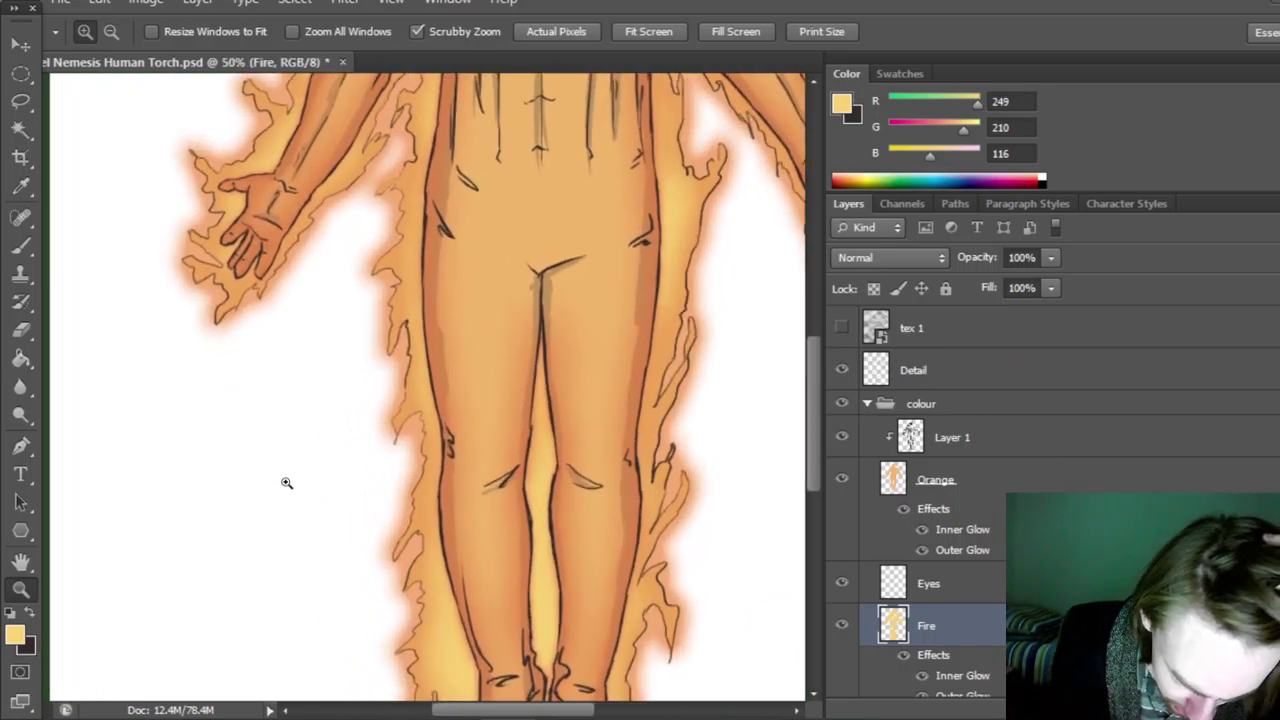
Paint small glowing sparks on the Fire layer beside both legs and around the outstretched hand with the 30 px brush.
{"action": "left_click", "coordinate": [33, 243]}
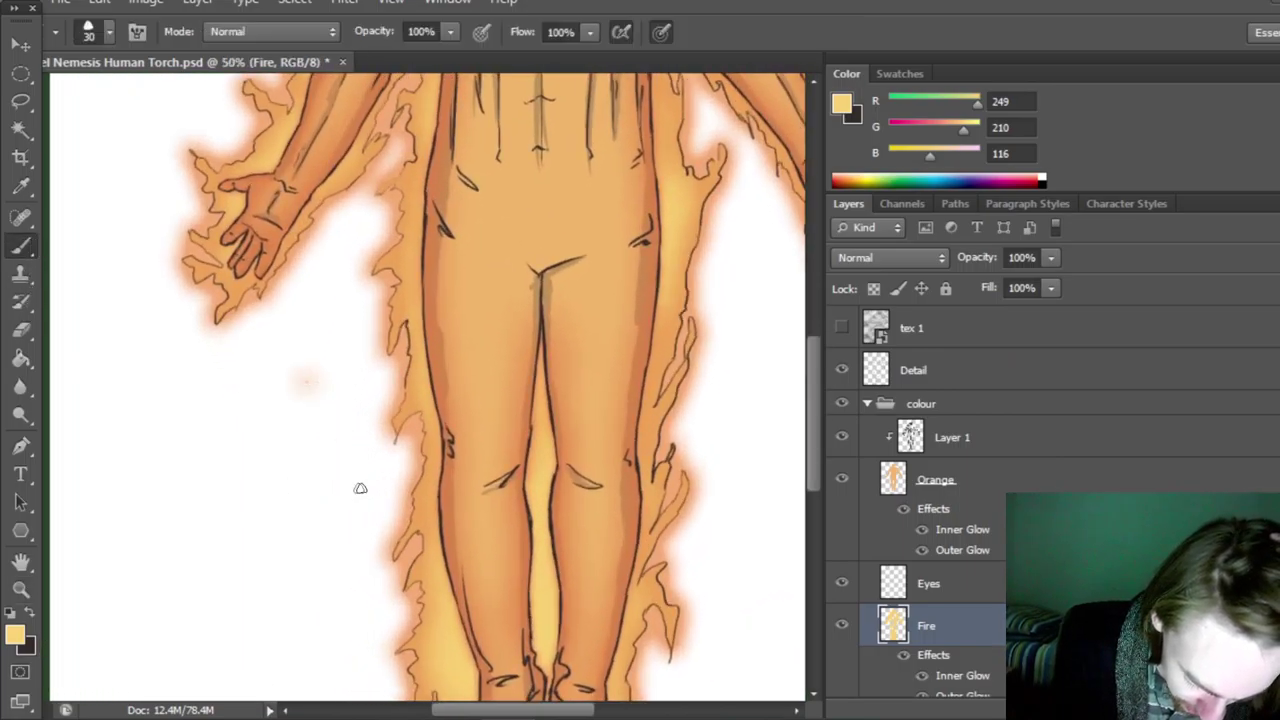
{"action": "left_click", "coordinate": [740, 388]}
{"action": "left_click", "coordinate": [754, 424]}
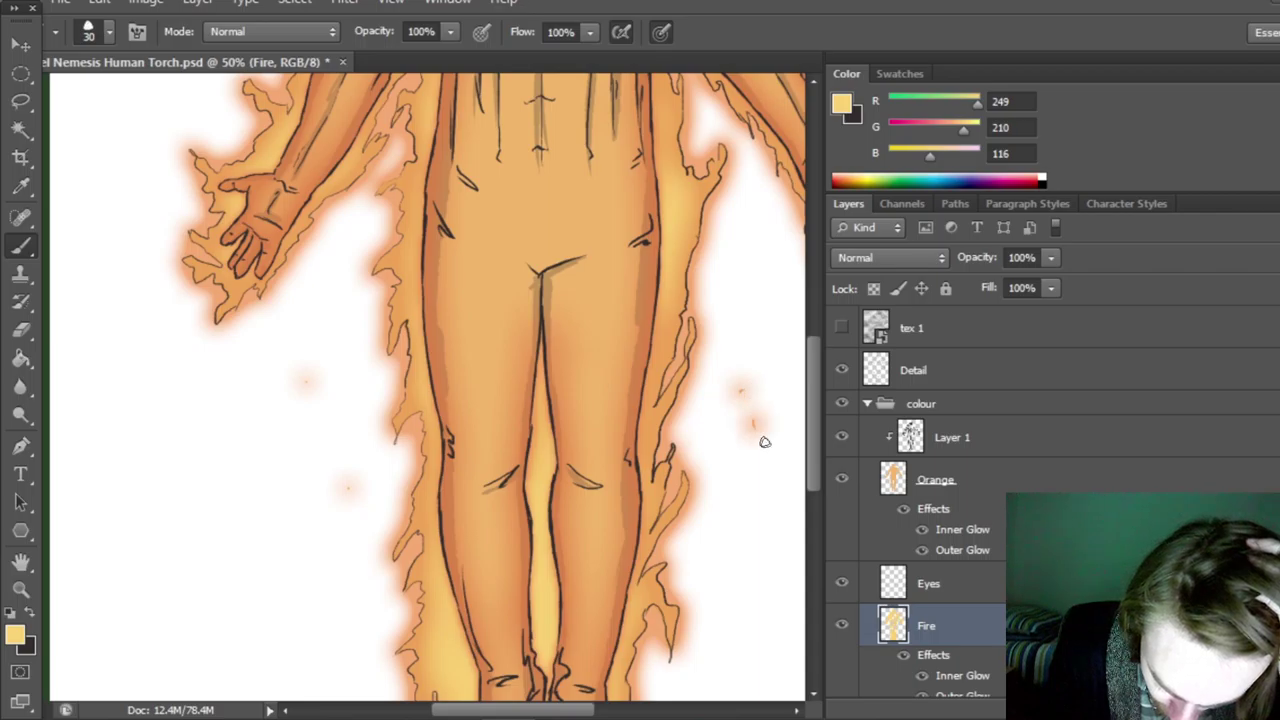
{"action": "scroll", "coordinate": [630, 662], "scroll_direction": "right", "scroll_amount": 3}
{"action": "left_click", "coordinate": [619, 251]}
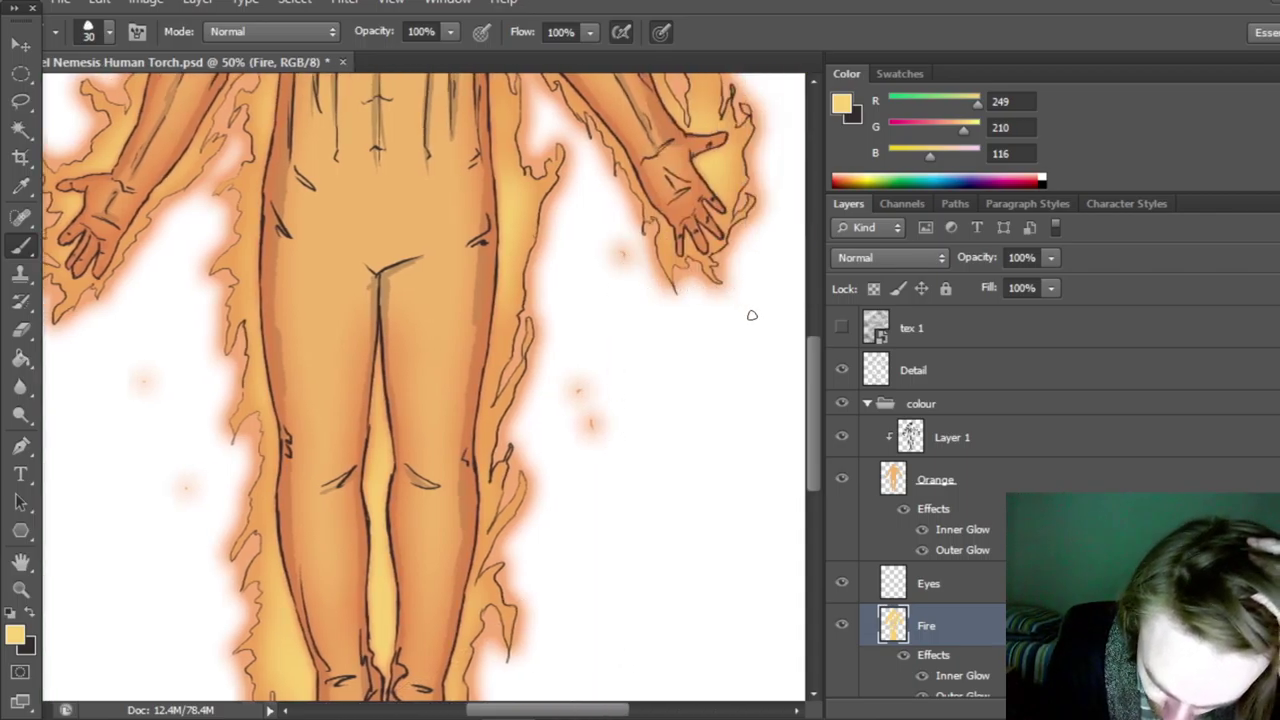
{"action": "left_click", "coordinate": [752, 302]}
Dab more small sparks on the Fire layer around the flames at the figure's head and shoulders.
{"action": "left_click_drag", "start_coordinate": [815, 376], "coordinate": [820, 256]}
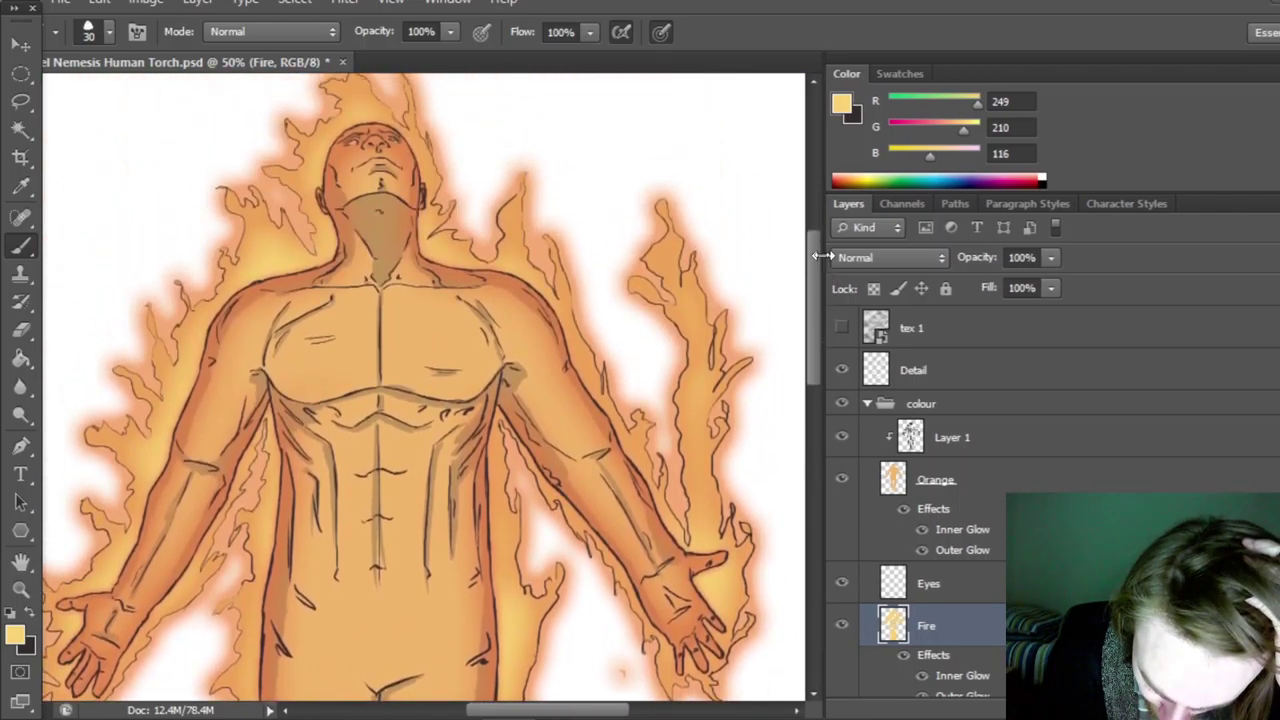
{"action": "left_click", "coordinate": [564, 179]}
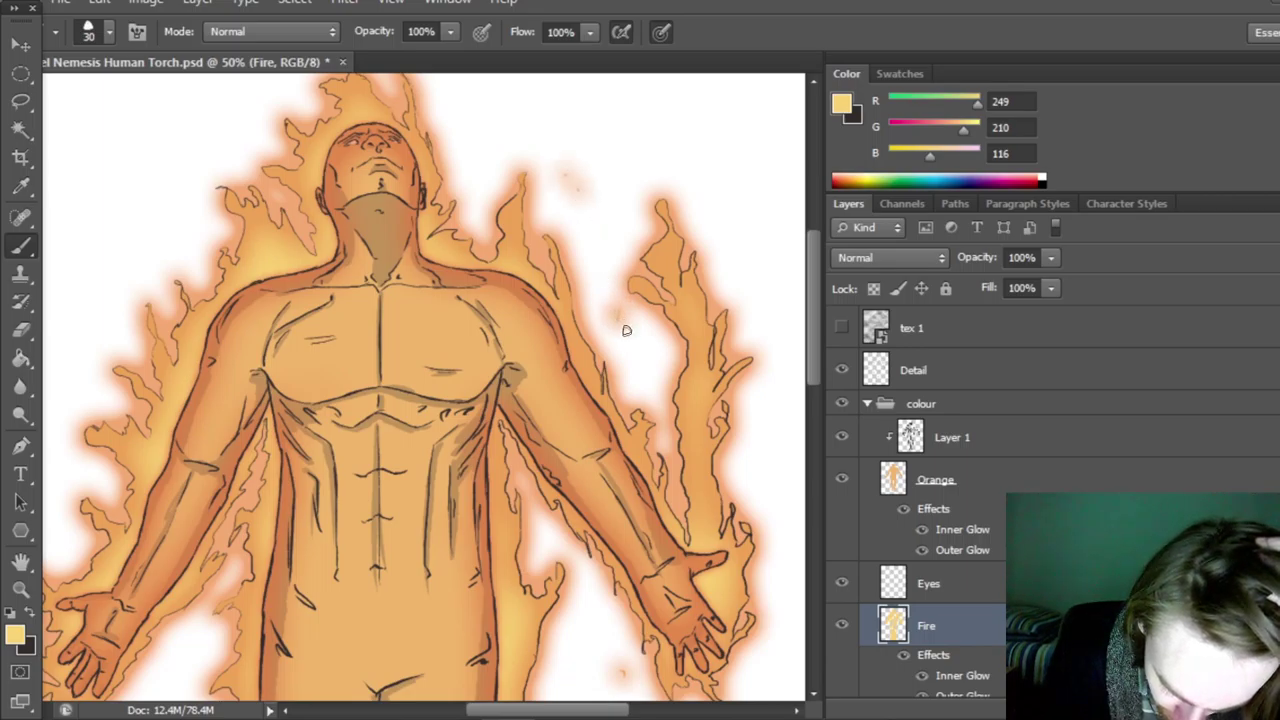
{"action": "left_click", "coordinate": [463, 140]}
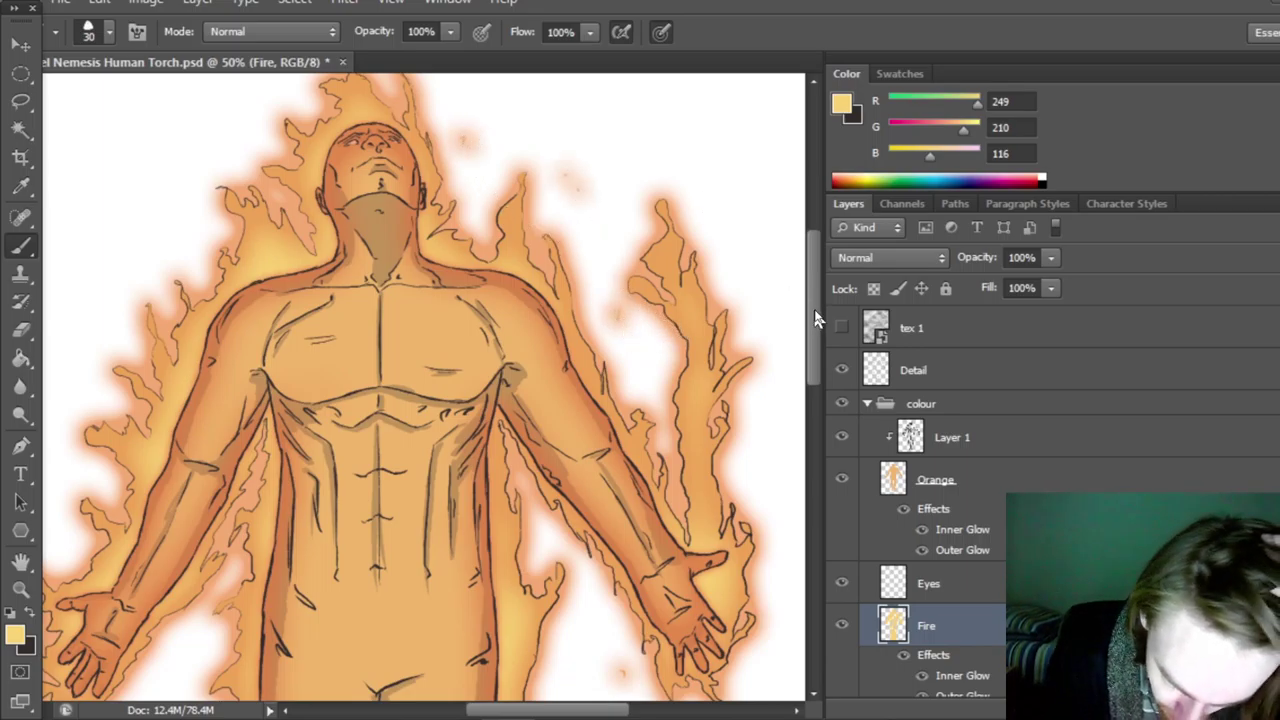
{"action": "scroll", "coordinate": [814, 320], "scroll_direction": "up", "scroll_amount": 3}
{"action": "left_click", "coordinate": [266, 219]}
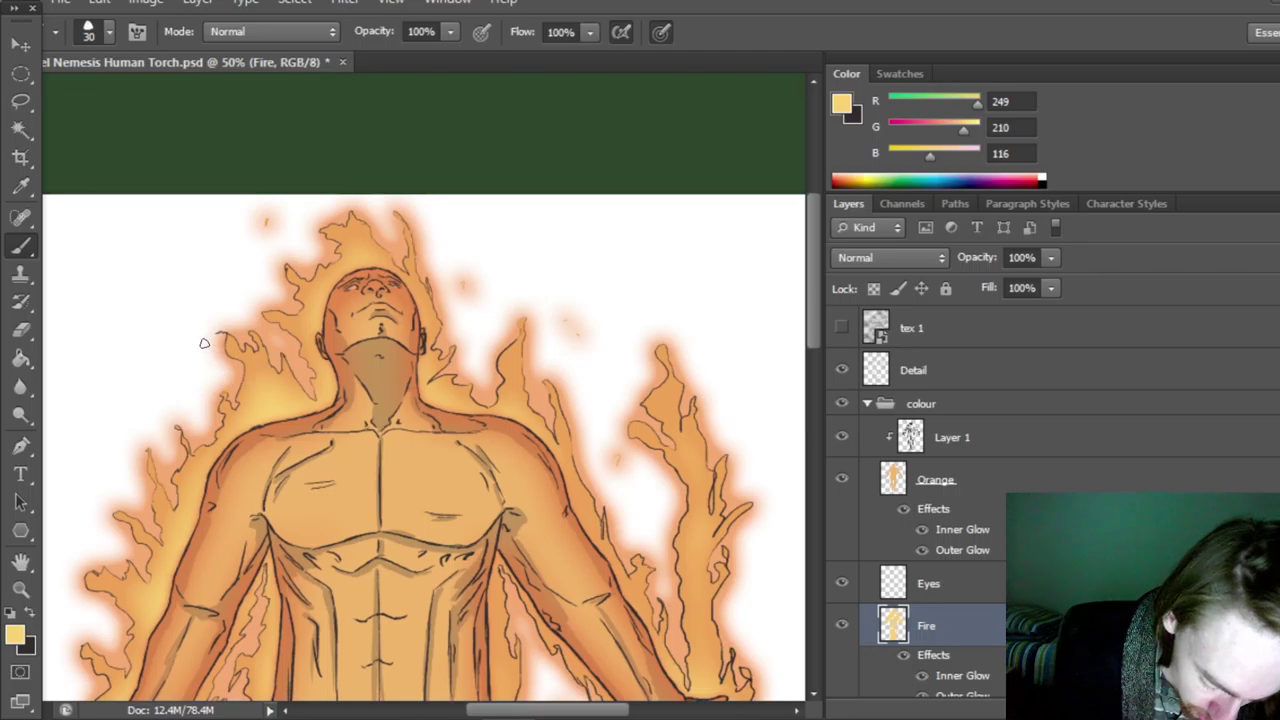
{"action": "left_click", "coordinate": [204, 343]}
{"action": "left_click", "coordinate": [142, 409]}
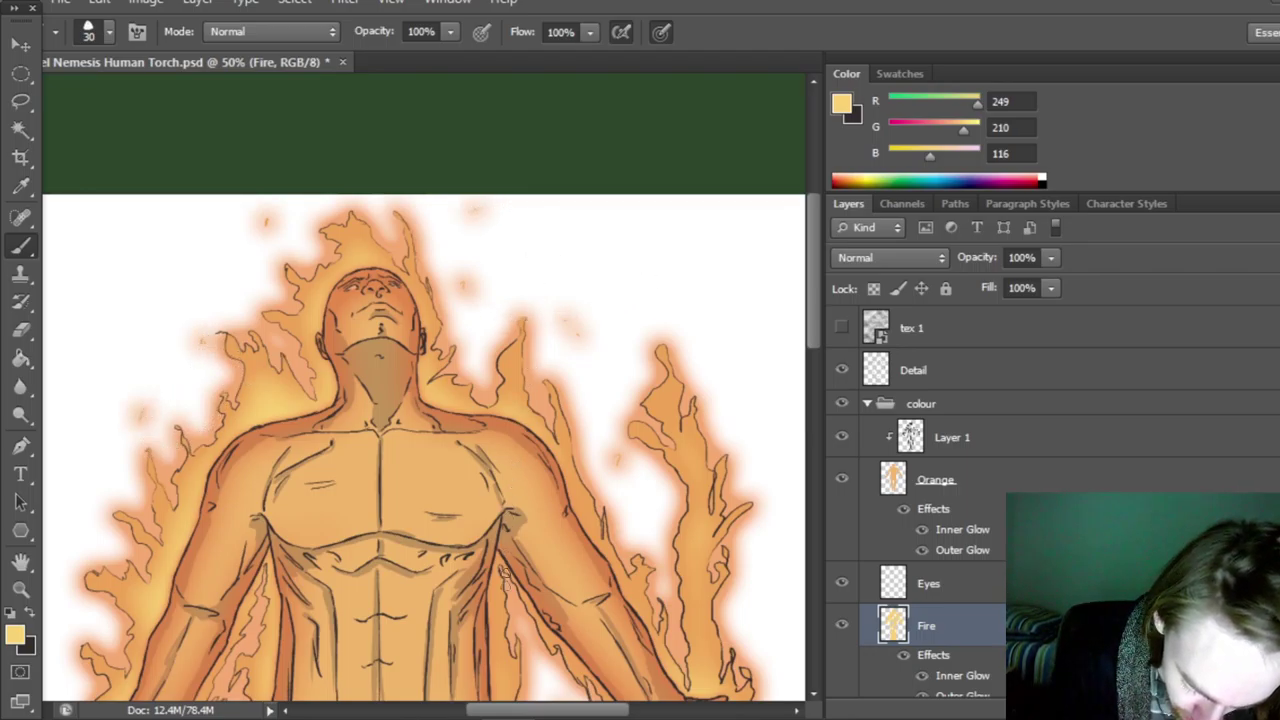
Add small sparks to the Fire layer along the lowered arm and hand on the image's left side.
{"action": "left_click_drag", "start_coordinate": [523, 708], "coordinate": [466, 708]}
{"action": "left_click_drag", "start_coordinate": [818, 305], "coordinate": [792, 343]}
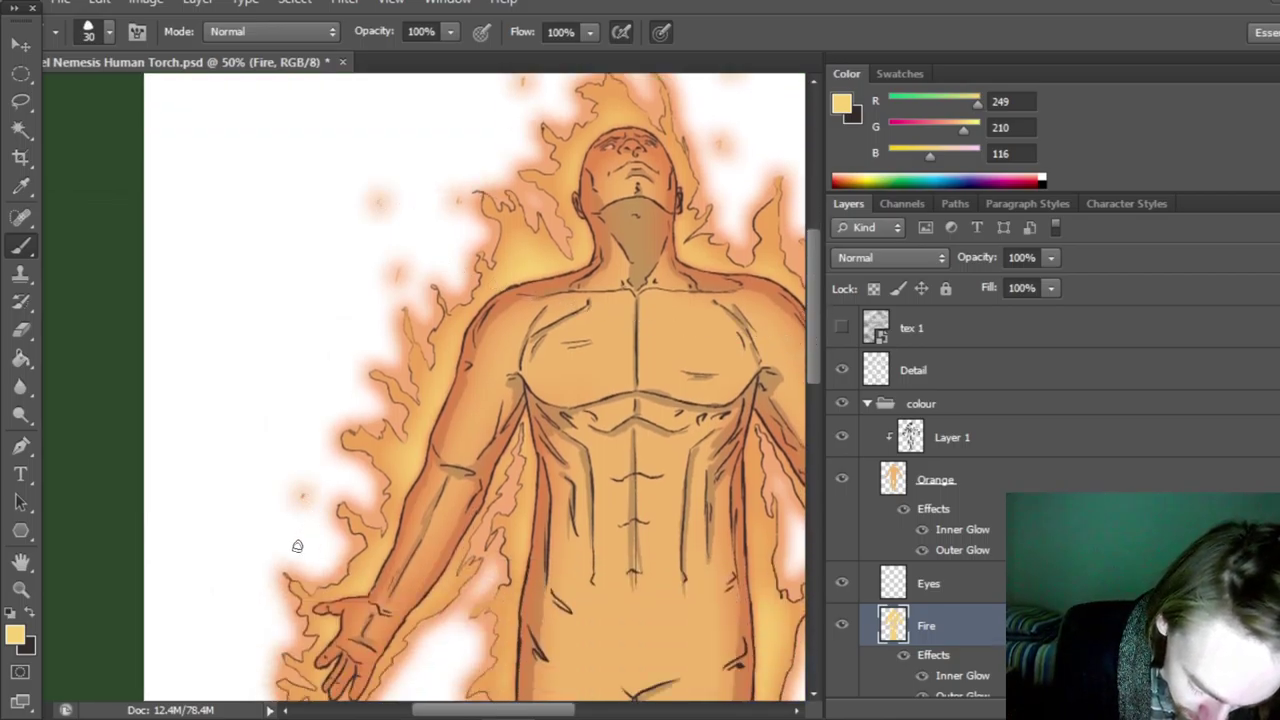
{"action": "scroll", "coordinate": [792, 394], "scroll_direction": "down", "scroll_amount": 2}
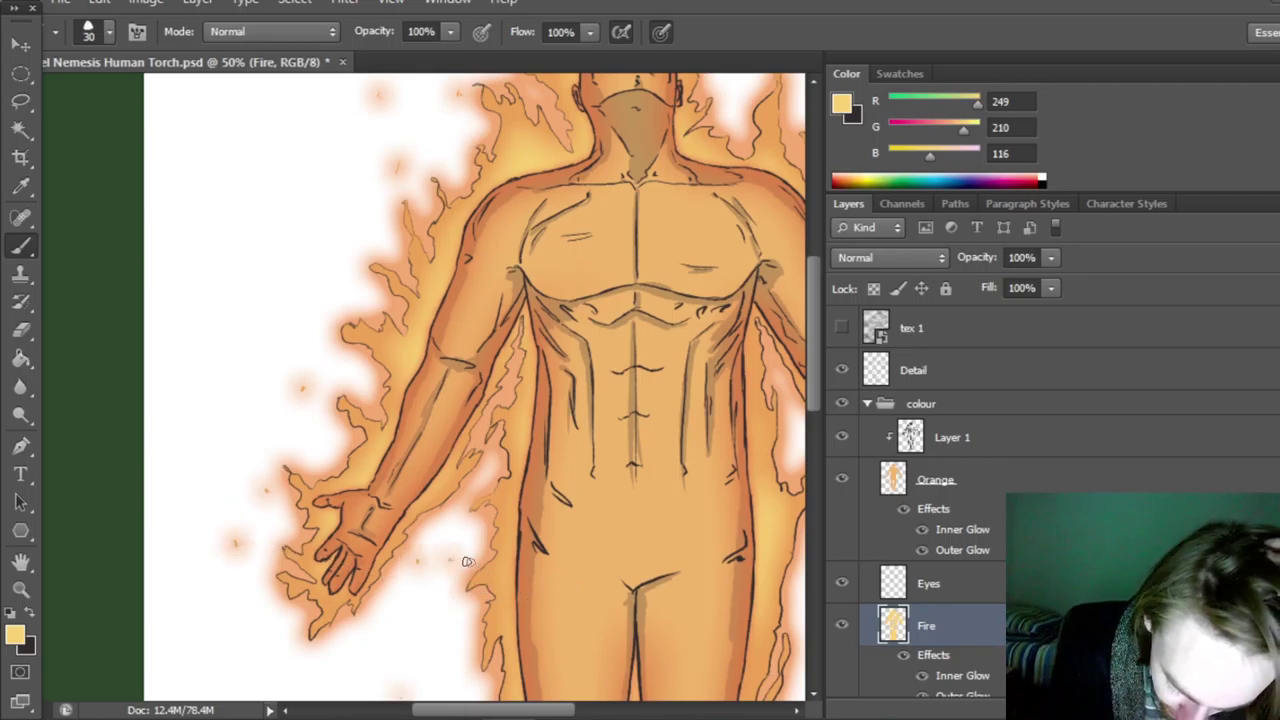
{"action": "scroll", "coordinate": [810, 436], "scroll_direction": "down", "scroll_amount": 2}
{"action": "scroll", "coordinate": [810, 436], "scroll_direction": "down", "scroll_amount": 2}
{"action": "scroll", "coordinate": [546, 631], "scroll_direction": "left", "scroll_amount": 2}
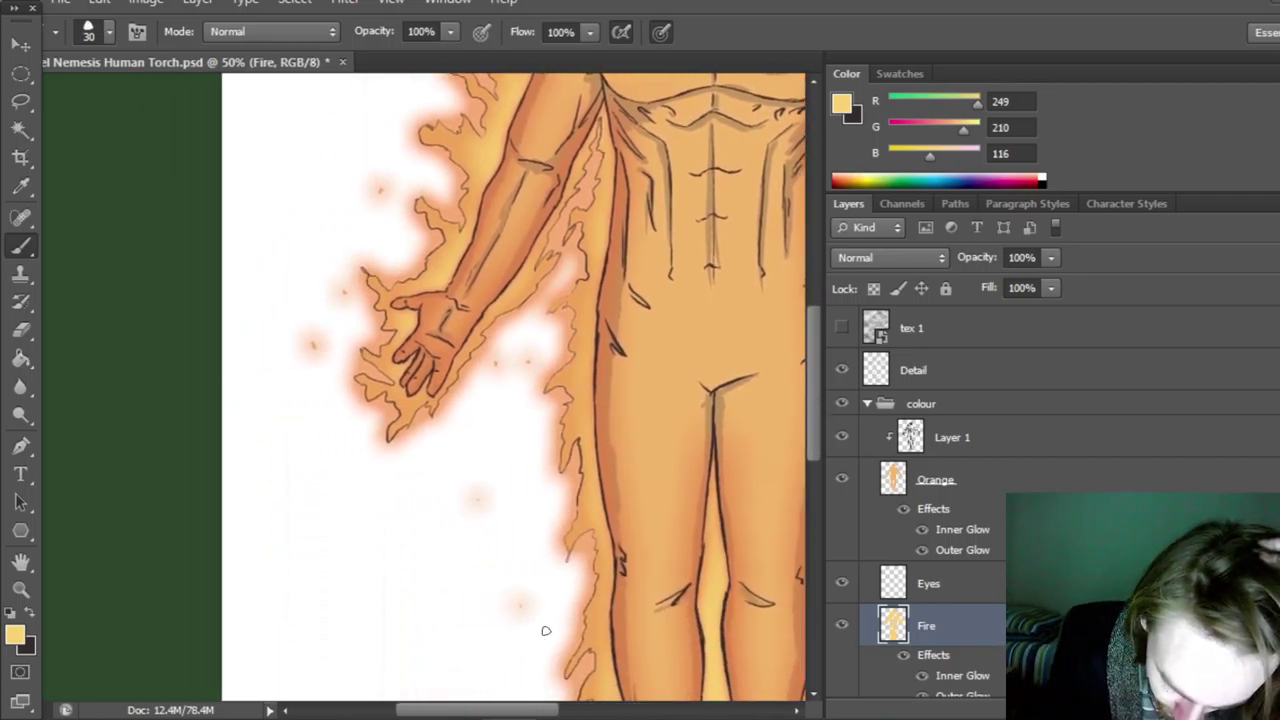
Add the last sparks beside the figure's other arm and legs, view the whole drawing and save the document.
{"action": "scroll", "coordinate": [366, 251], "scroll_direction": "up", "scroll_amount": 3}
{"action": "scroll", "coordinate": [700, 277], "scroll_direction": "right", "scroll_amount": 4}
{"action": "scroll", "coordinate": [403, 429], "scroll_direction": "right", "scroll_amount": 3}
{"action": "scroll", "coordinate": [403, 429], "scroll_direction": "down", "scroll_amount": 3}
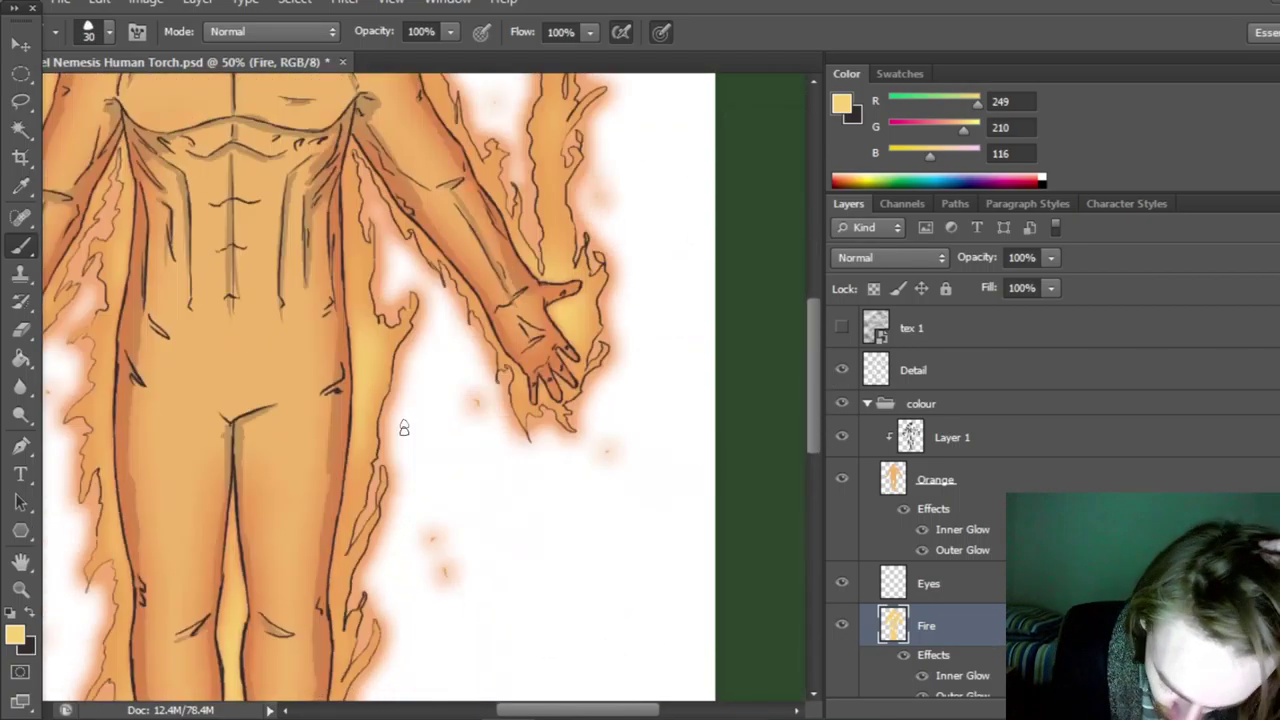
{"action": "scroll", "coordinate": [403, 429], "scroll_direction": "down", "scroll_amount": 6}
{"action": "scroll", "coordinate": [403, 429], "scroll_direction": "left", "scroll_amount": 3}
{"action": "key", "text": "z"}
{"action": "left_click", "coordinate": [647, 32]}
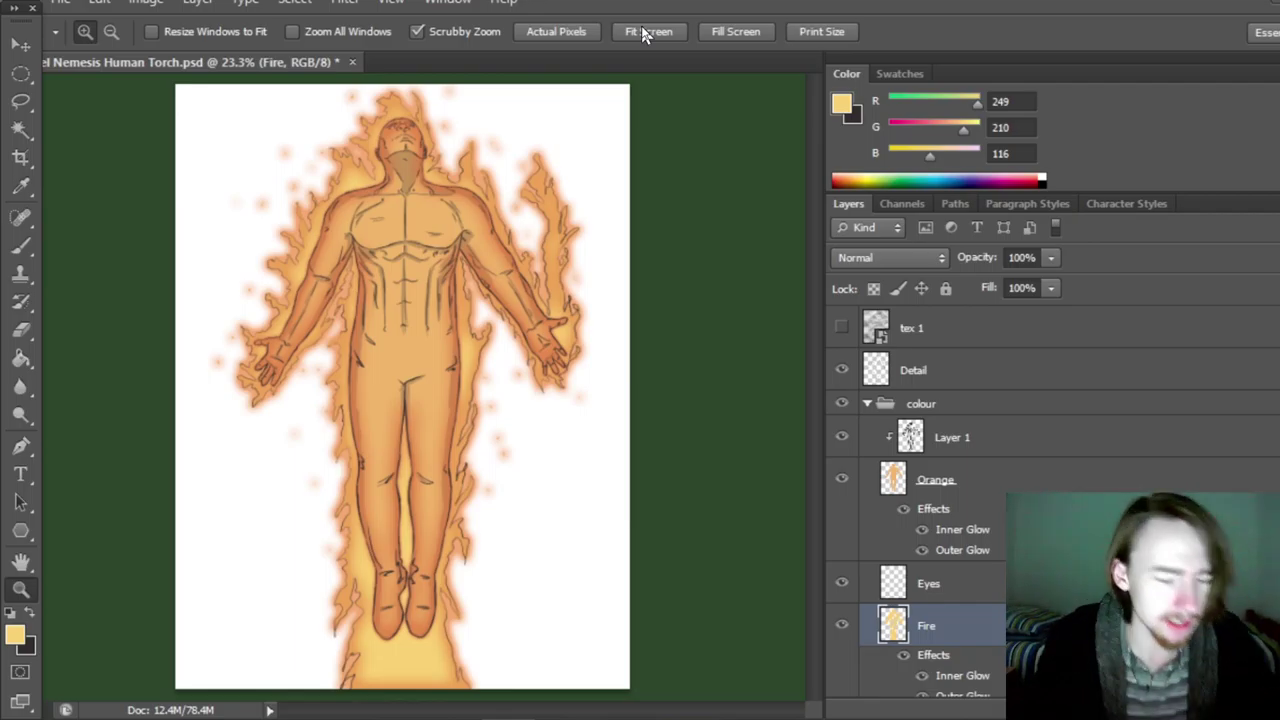
{"action": "key", "text": "ctrl+s"}
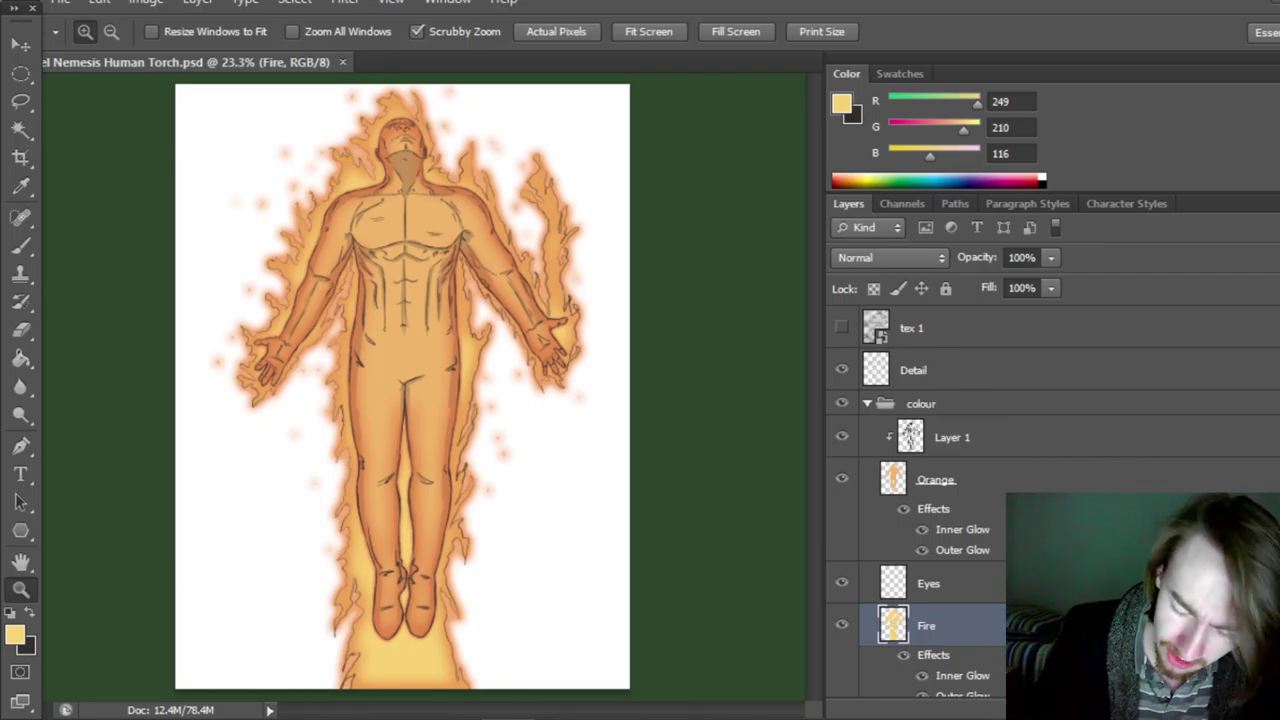
Collapse the colour group, make the Background layer active and save the document.
{"action": "scroll", "coordinate": [915, 500], "scroll_direction": "down", "scroll_amount": 2}
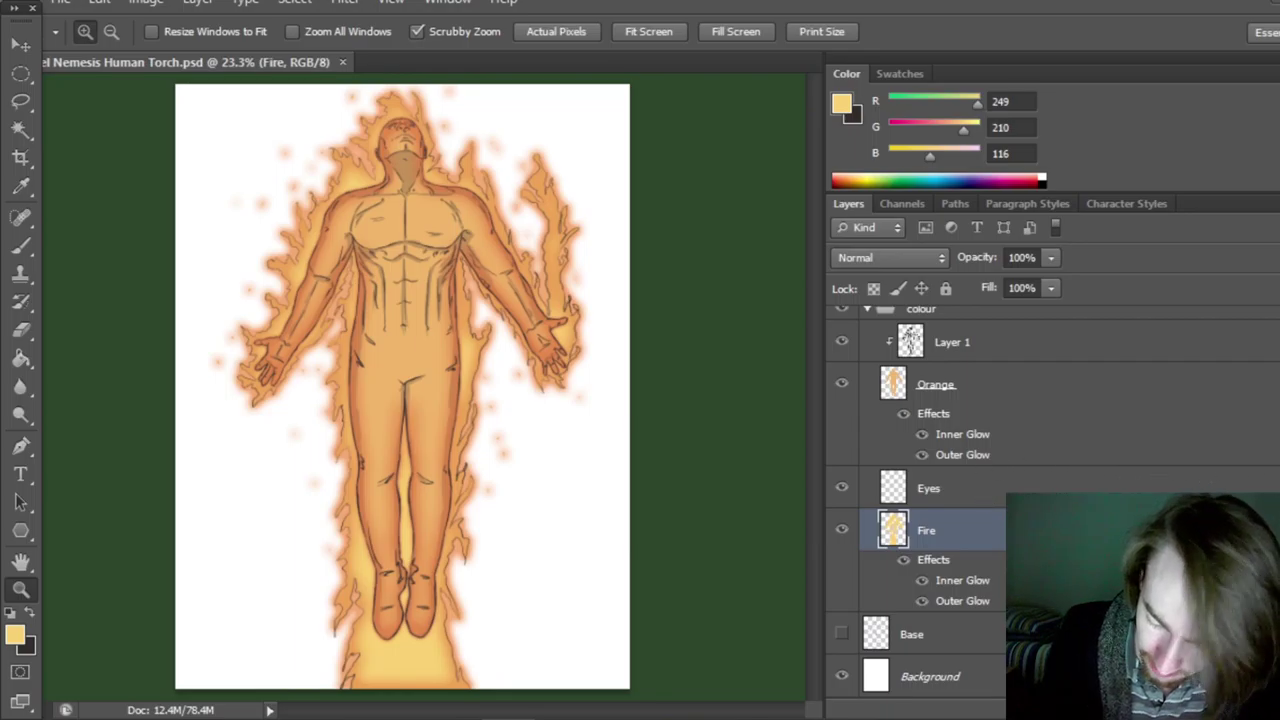
{"action": "scroll", "coordinate": [862, 390], "scroll_direction": "up", "scroll_amount": 3}
{"action": "left_click", "coordinate": [867, 390]}
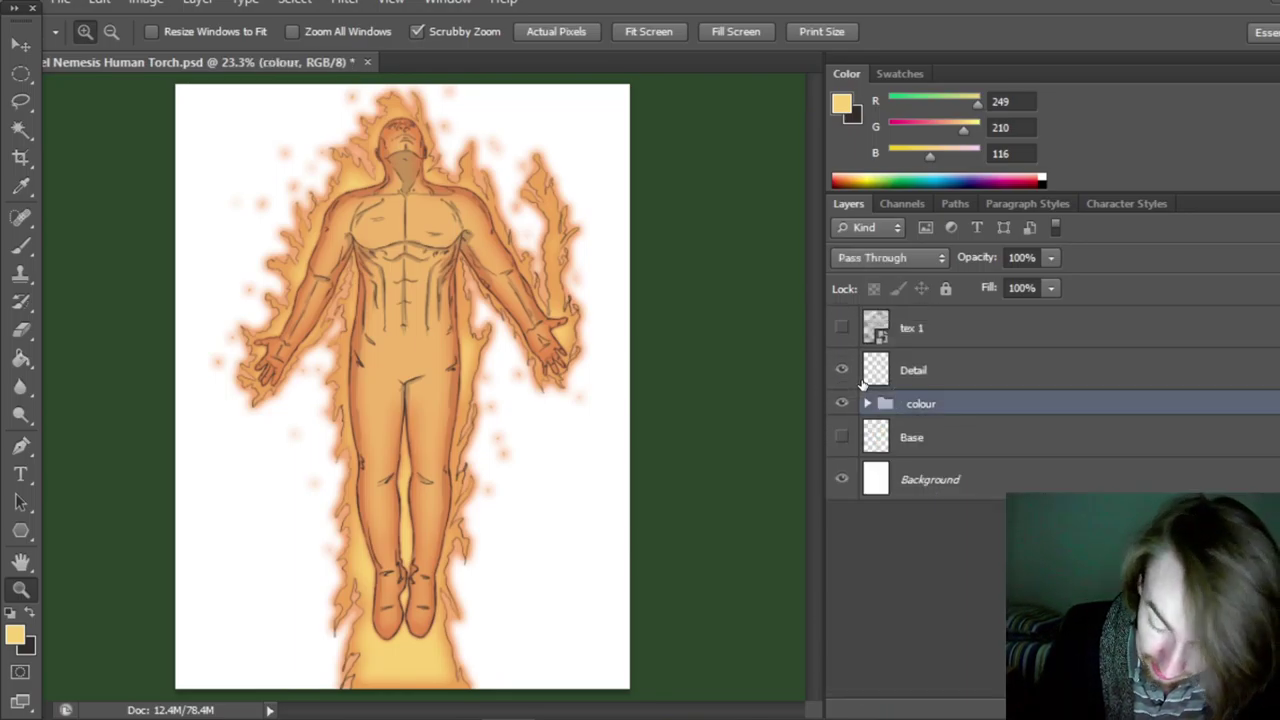
{"action": "left_click", "coordinate": [943, 470]}
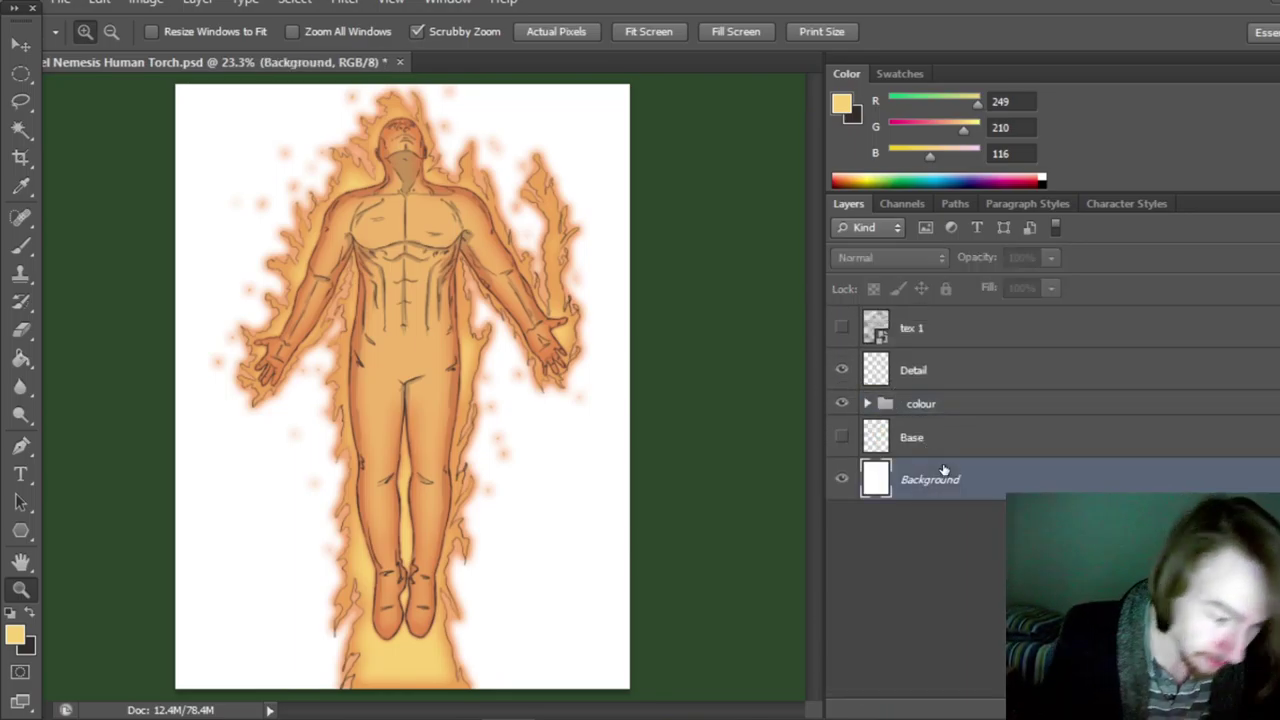
{"action": "key", "text": "ctrl+s"}
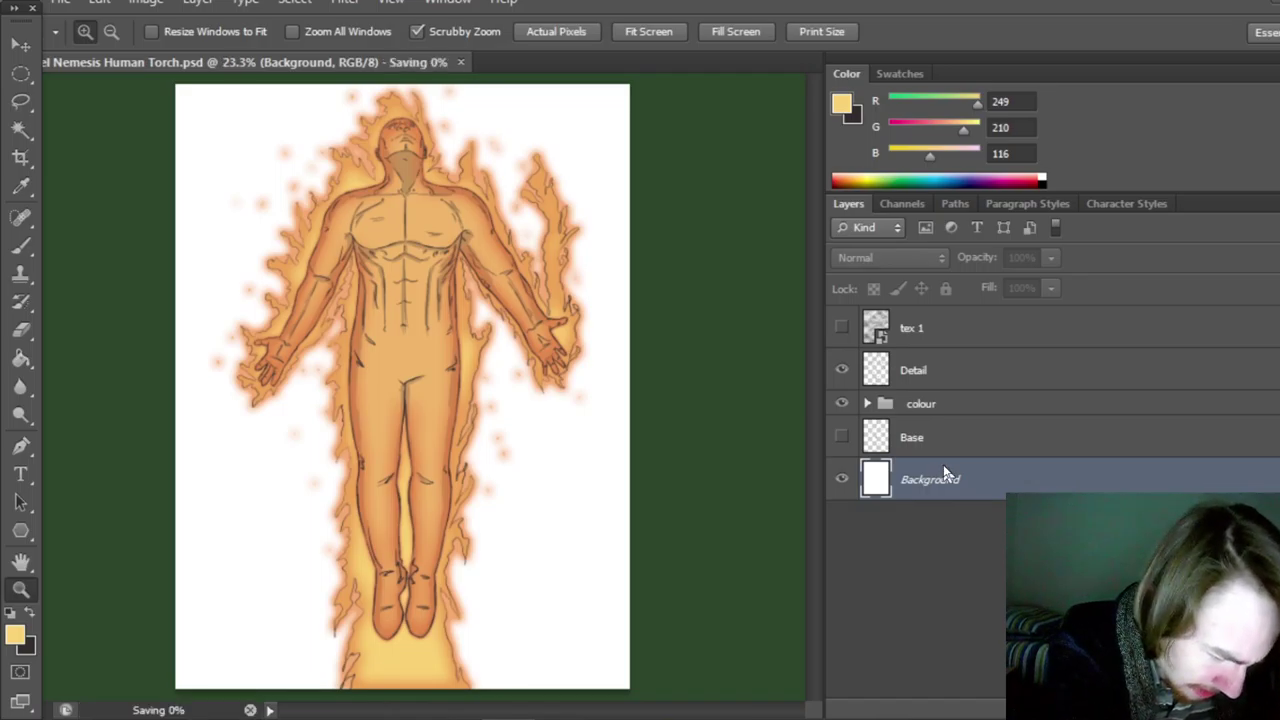
Bring the blurred MN Background layer from Marvel Nemesis Spider-Man.psd in above the Background layer, and show the tex 1 texture.
{"action": "left_click", "coordinate": [29, 615]}
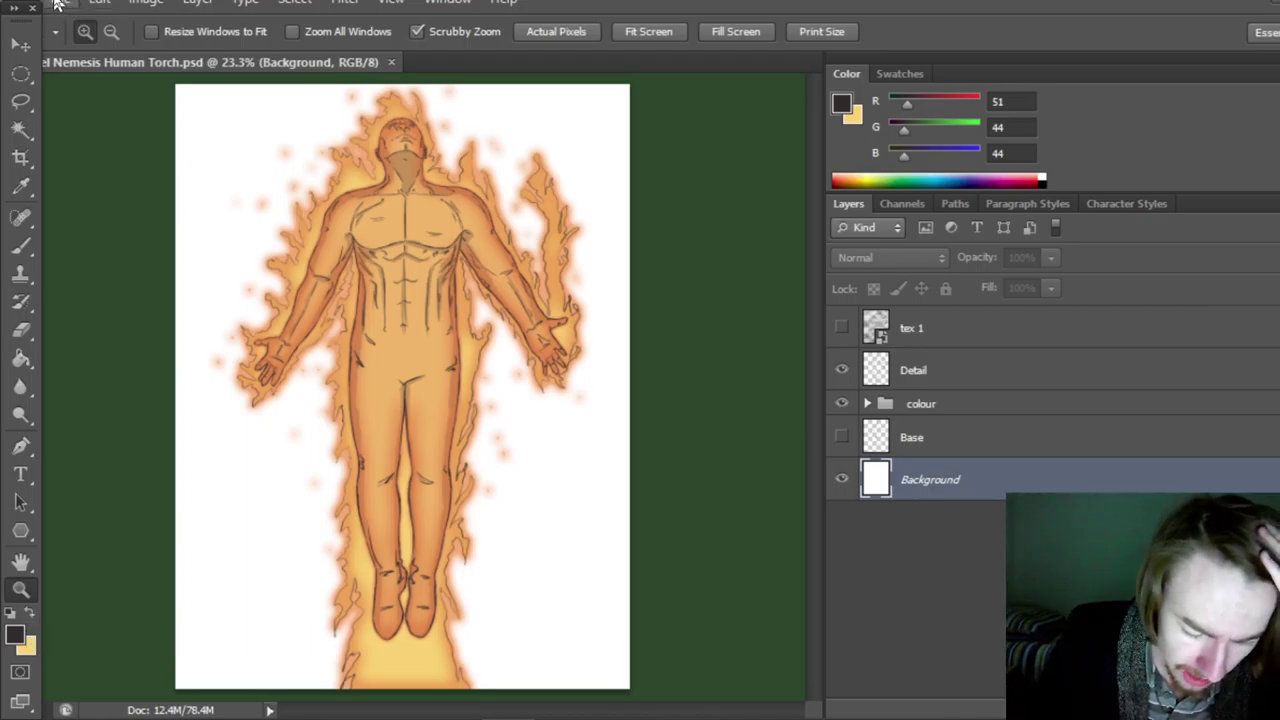
{"action": "left_click", "coordinate": [57, 4]}
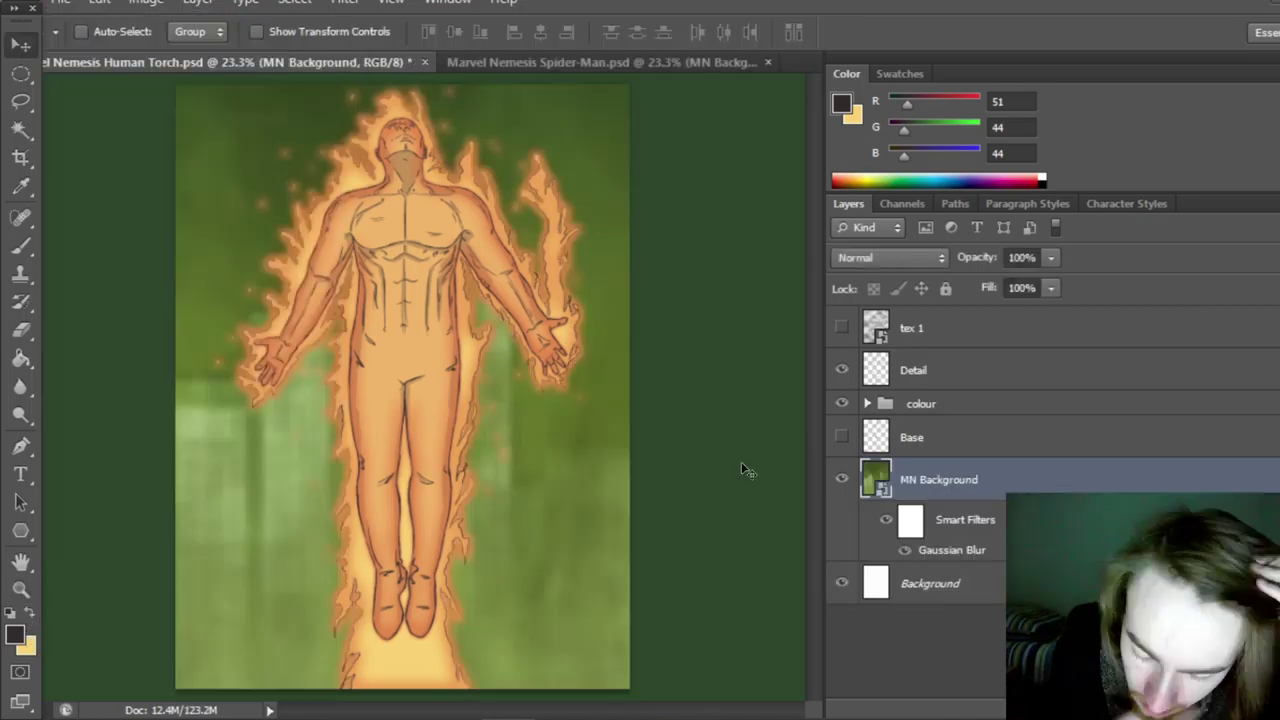
{"action": "left_click", "coordinate": [937, 327]}
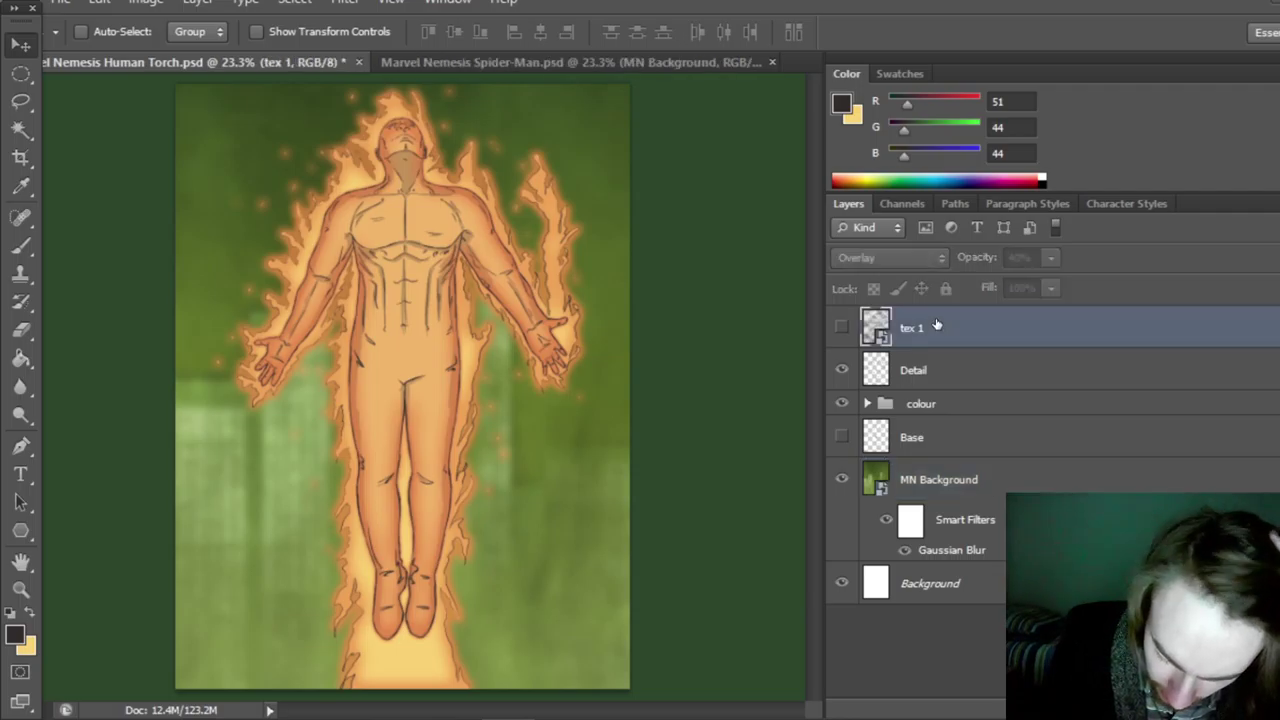
{"action": "left_click", "coordinate": [842, 328]}
Copy Gradient Map 1 from the Spider-Man document into the Human Torch document, place it below tex 1 and hide it.
{"action": "left_click", "coordinate": [560, 62]}
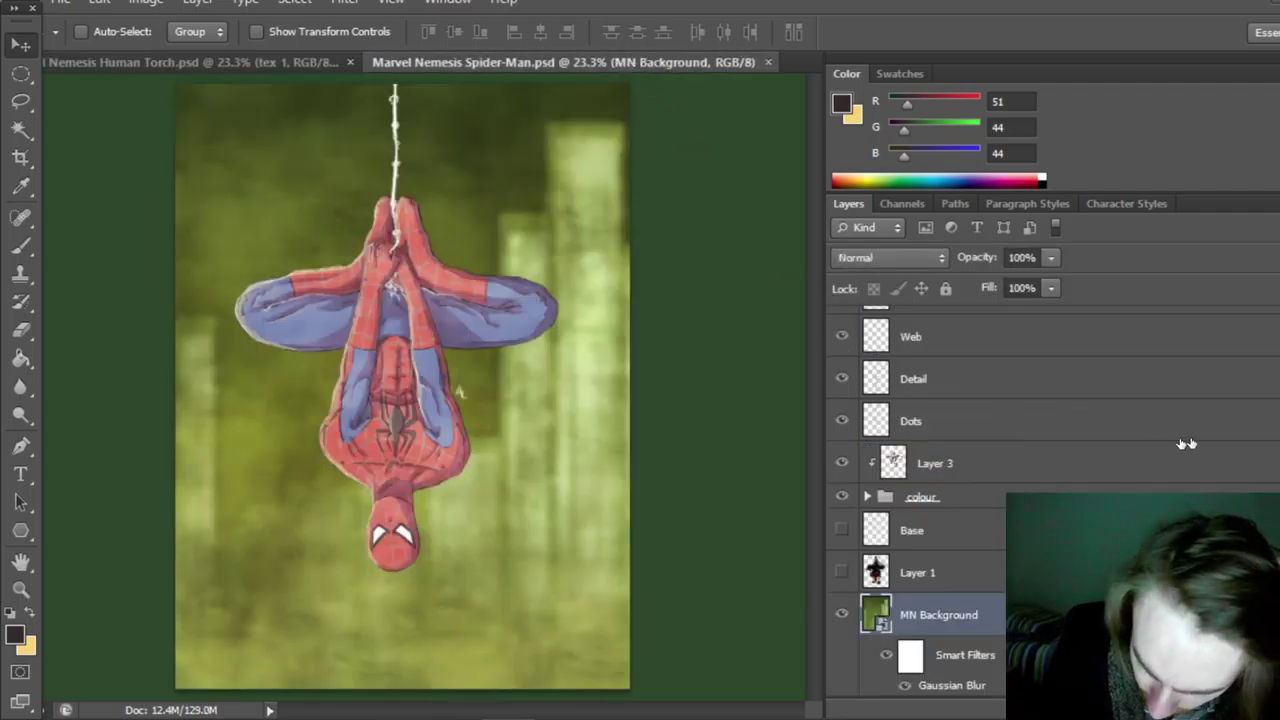
{"action": "scroll", "coordinate": [1186, 443], "scroll_direction": "up", "scroll_amount": 3}
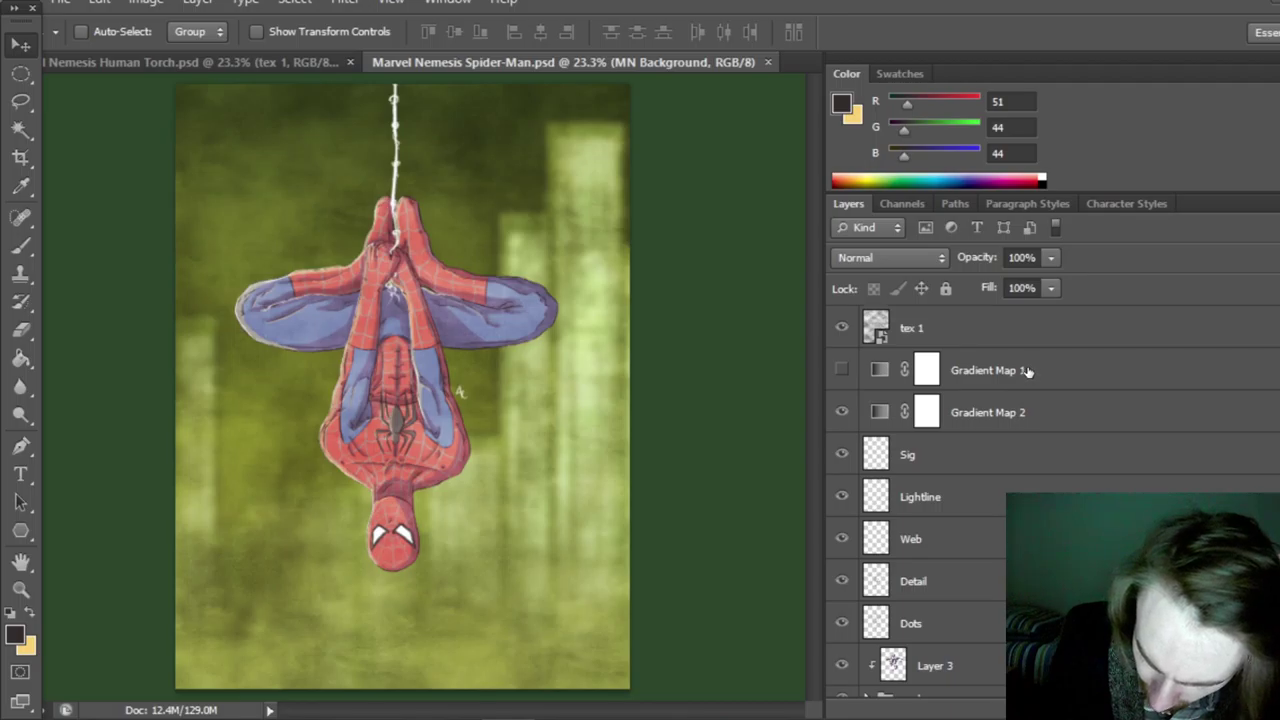
{"action": "left_click_drag", "start_coordinate": [1027, 371], "coordinate": [455, 538]}
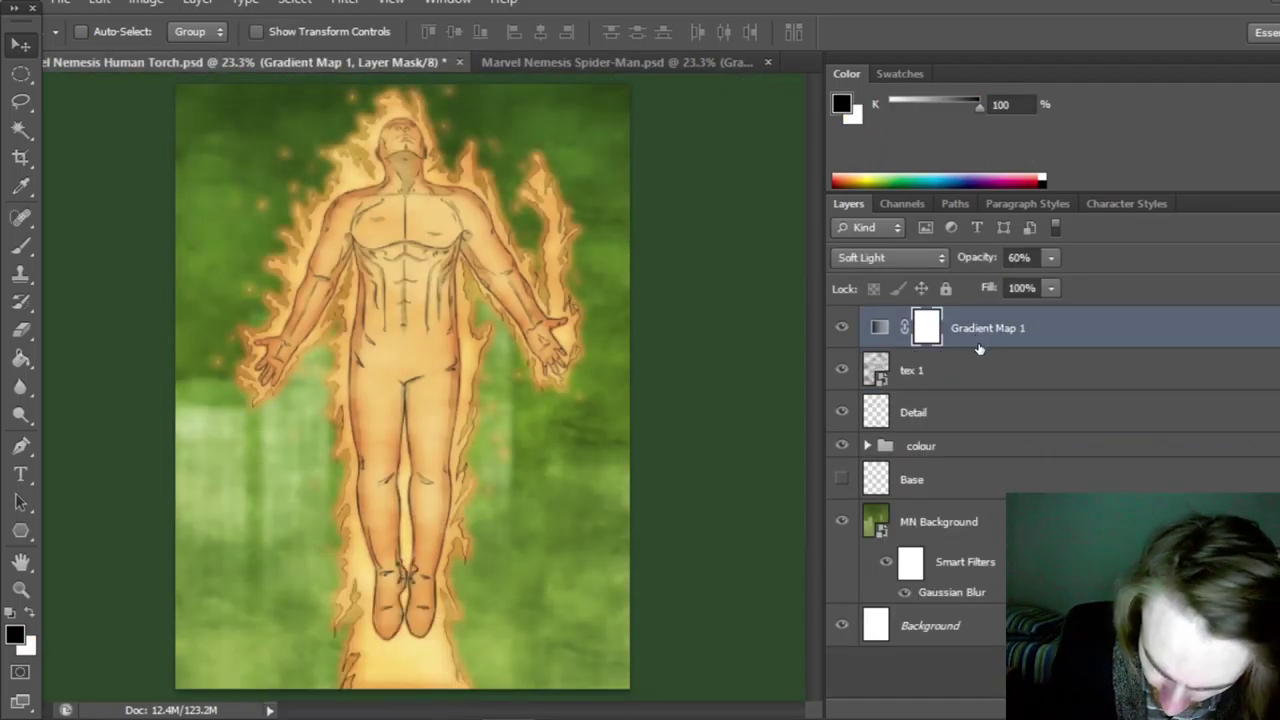
{"action": "left_click_drag", "start_coordinate": [985, 330], "coordinate": [951, 392]}
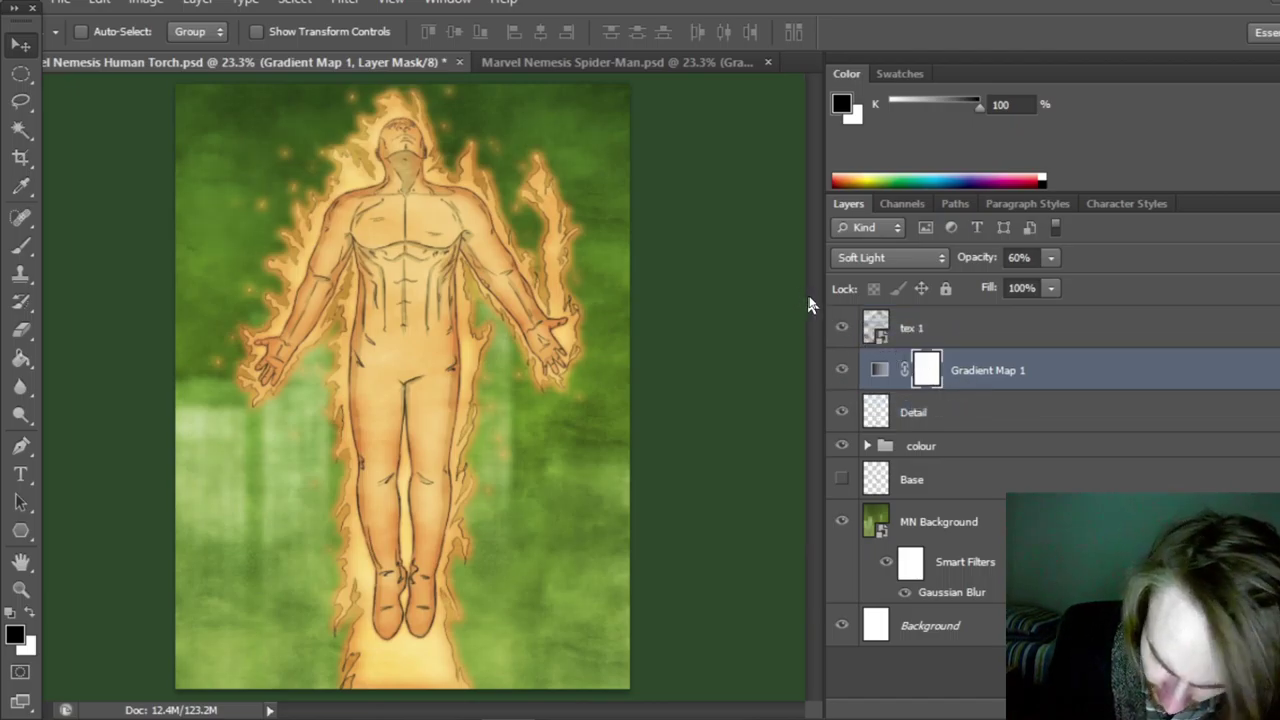
{"action": "left_click", "coordinate": [841, 370]}
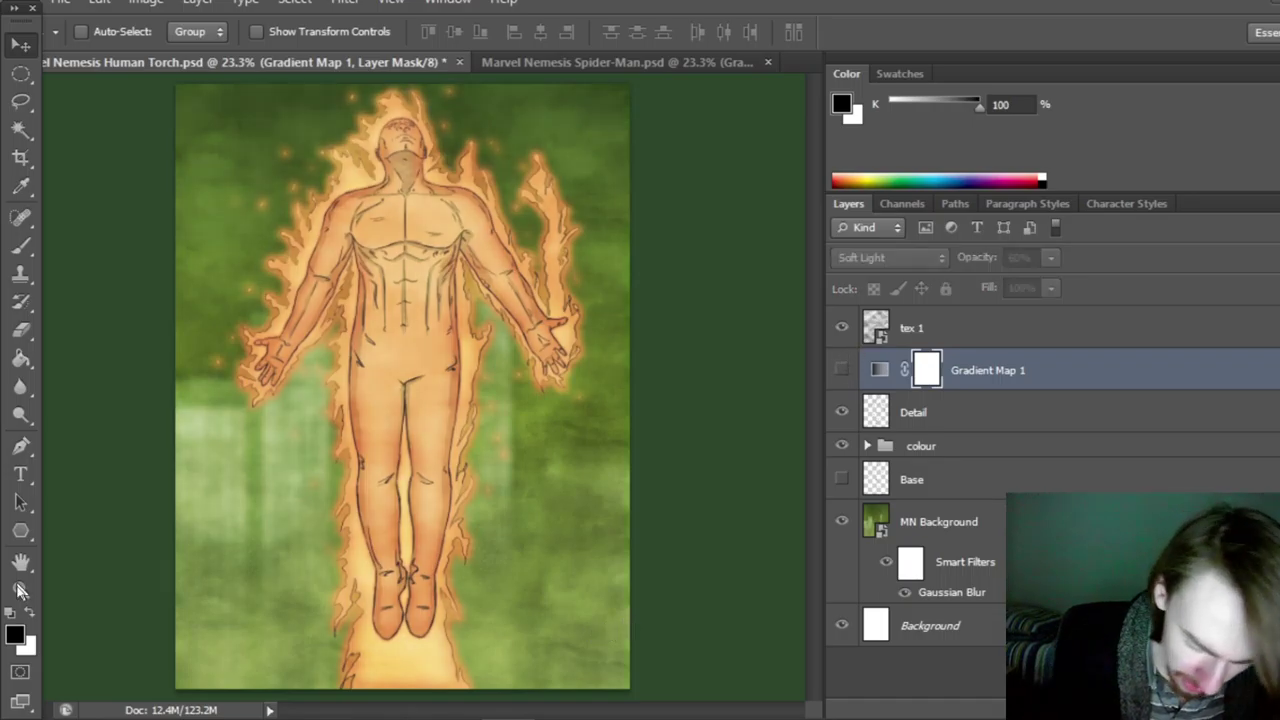
Make the Detail layer active and set the foreground colour to white (ffffff).
{"action": "left_click", "coordinate": [979, 415]}
{"action": "left_click", "coordinate": [30, 612]}
{"action": "left_click", "coordinate": [14, 634]}
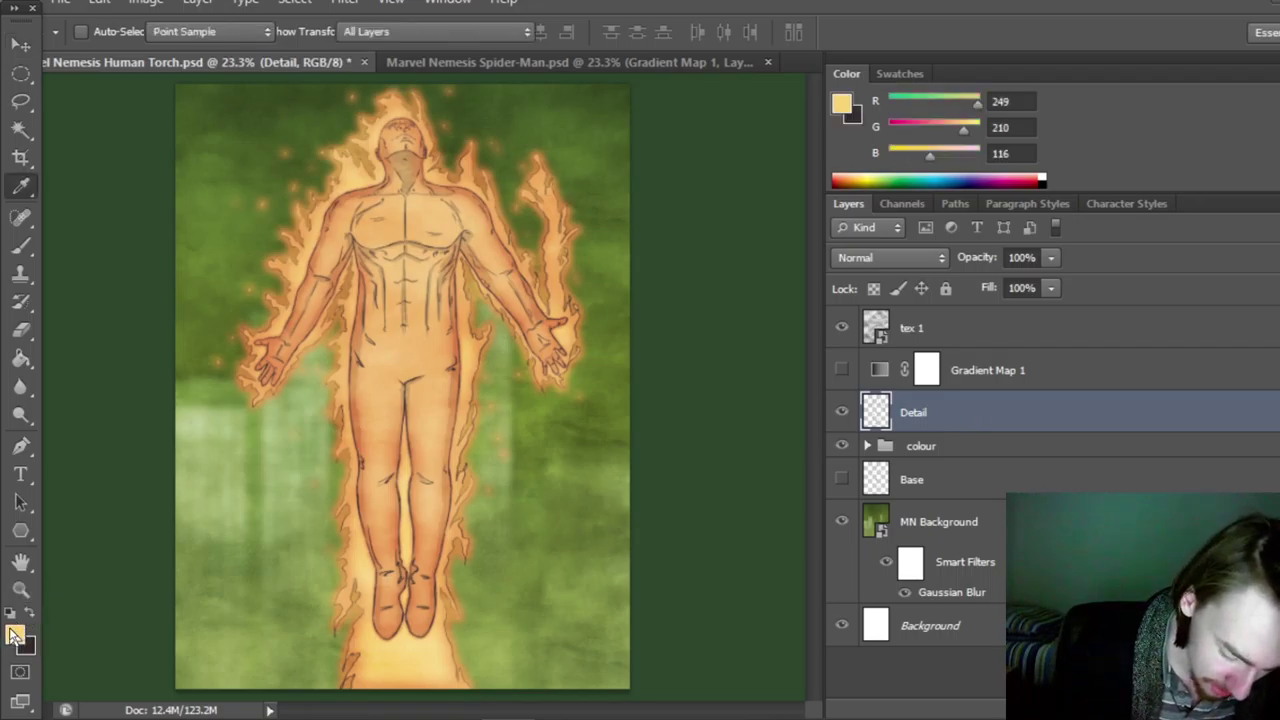
{"action": "left_click", "coordinate": [609, 314]}
{"action": "left_click_drag", "start_coordinate": [609, 314], "coordinate": [437, 295]}
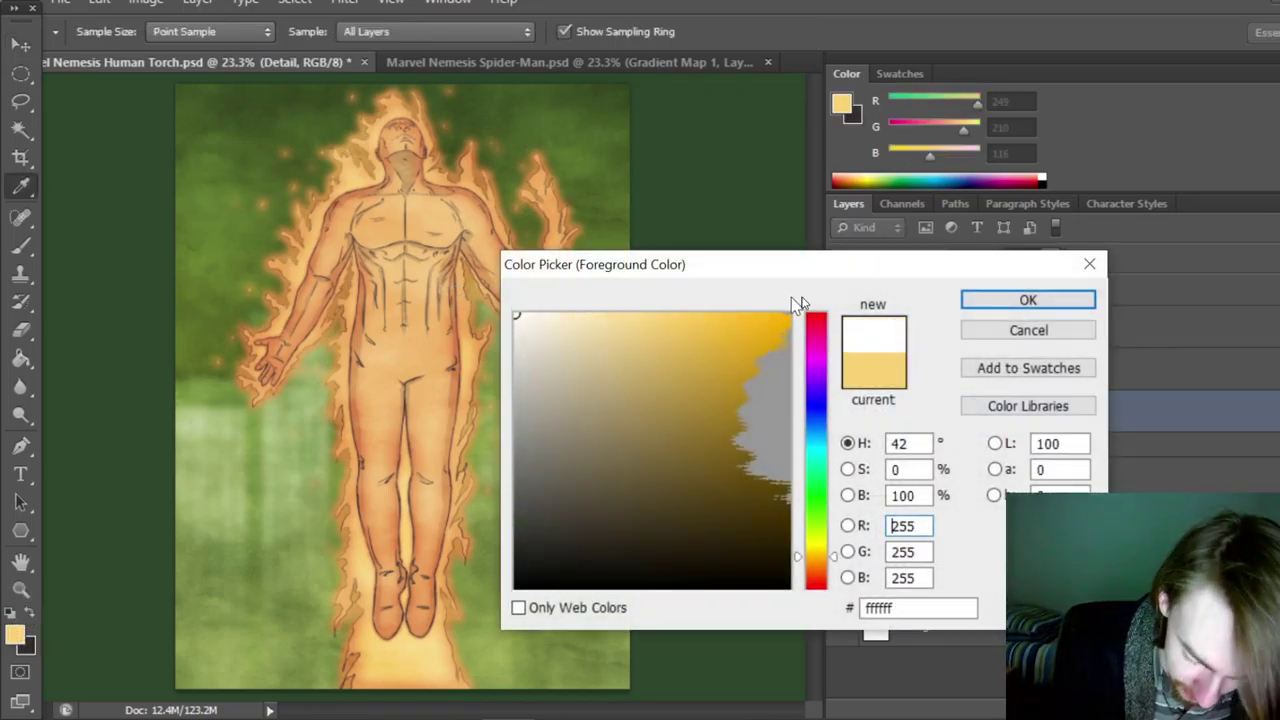
{"action": "left_click", "coordinate": [975, 302]}
Handwrite the artist's initials in white on the Detail layer between the leg and hand, using the 15 px brush tip.
{"action": "key", "text": "b"}
{"action": "left_click", "coordinate": [111, 33]}
{"action": "left_click", "coordinate": [121, 268]}
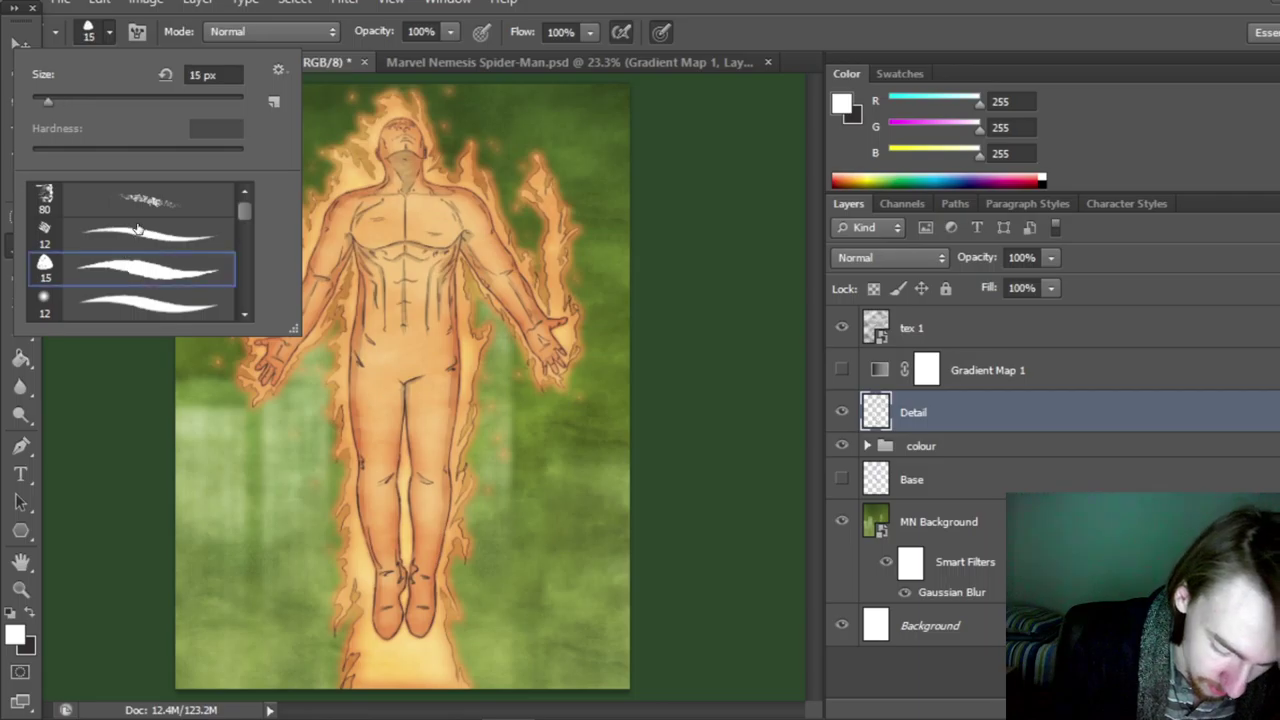
{"action": "key", "text": "Return"}
{"action": "left_click", "coordinate": [20, 590]}
{"action": "left_click", "coordinate": [491, 480]}
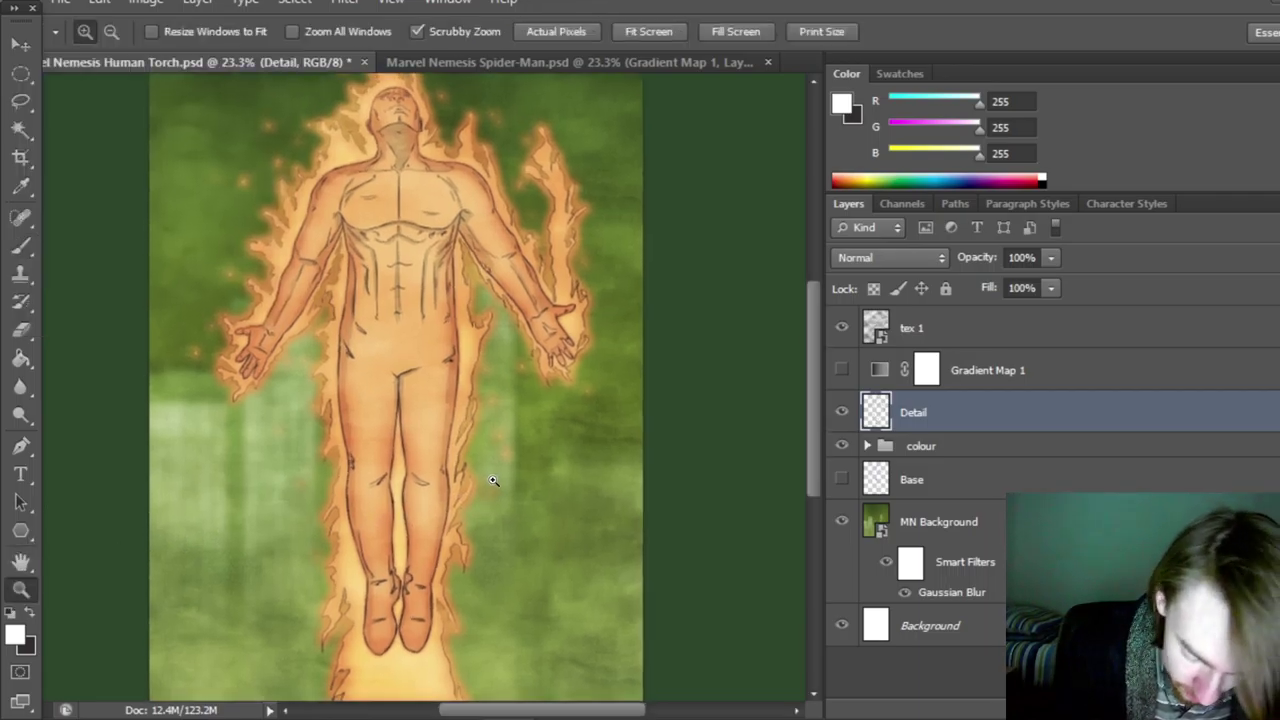
{"action": "left_click", "coordinate": [491, 478]}
{"action": "left_click", "coordinate": [491, 478]}
{"action": "scroll", "coordinate": [780, 380], "scroll_direction": "up", "scroll_amount": 2}
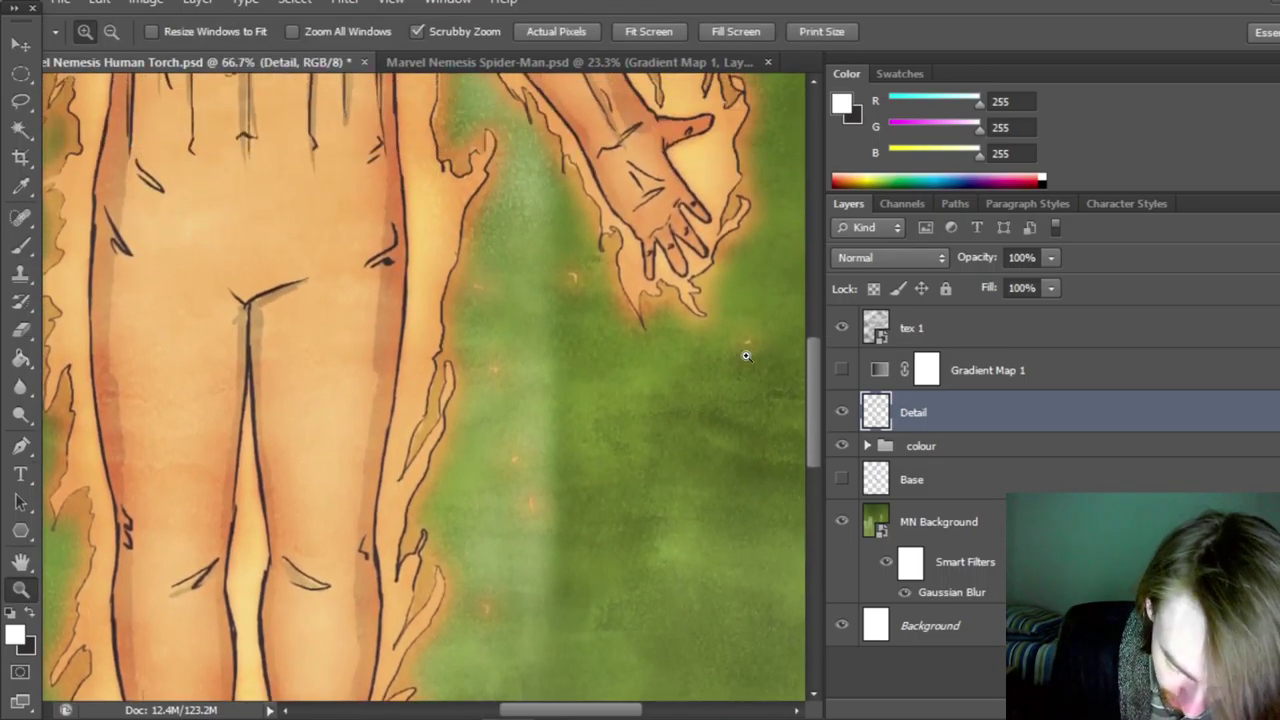
{"action": "left_click", "coordinate": [20, 245]}
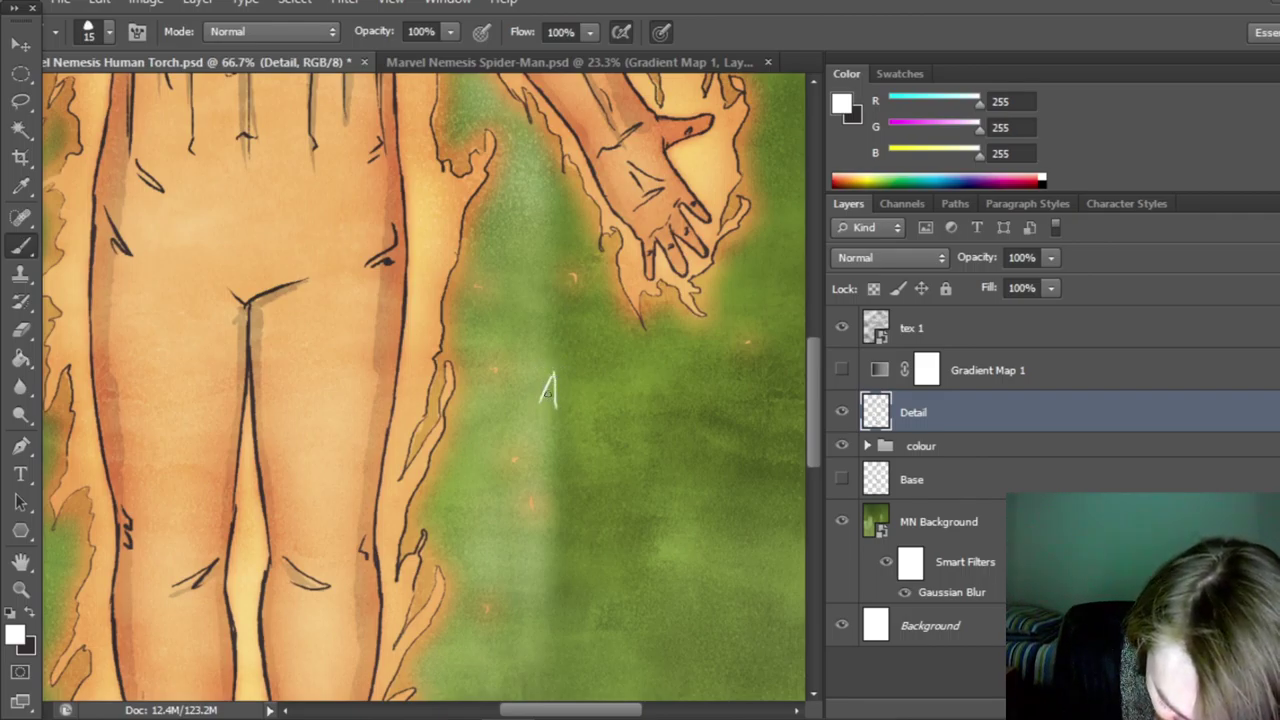
Fit the whole signed picture in view and save the document.
{"action": "left_click", "coordinate": [20, 590]}
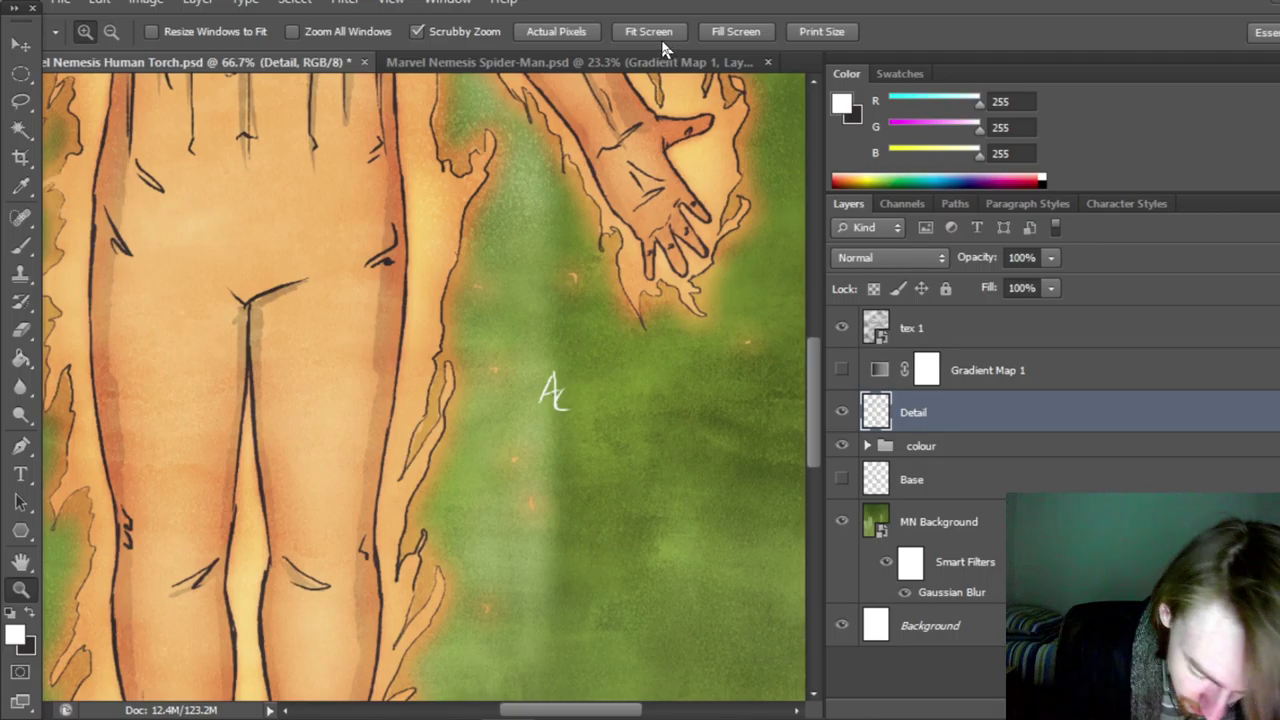
{"action": "left_click", "coordinate": [654, 36]}
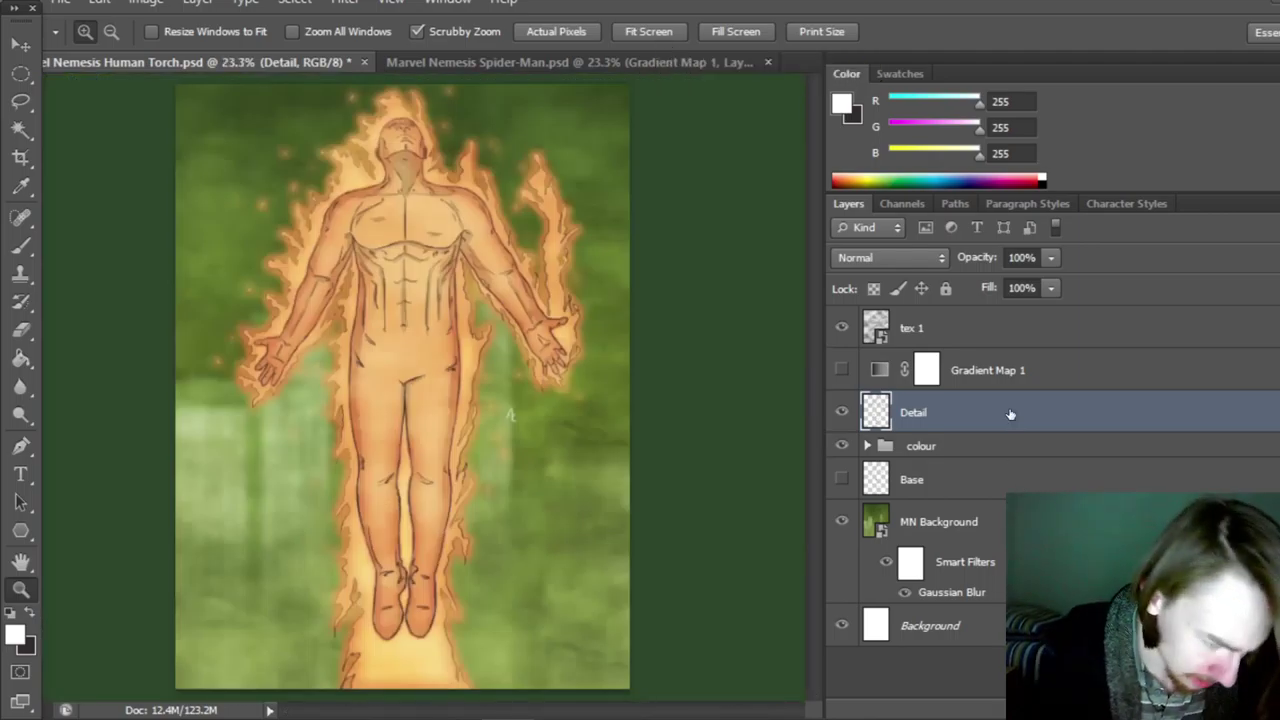
{"action": "key", "text": "ctrl+s"}
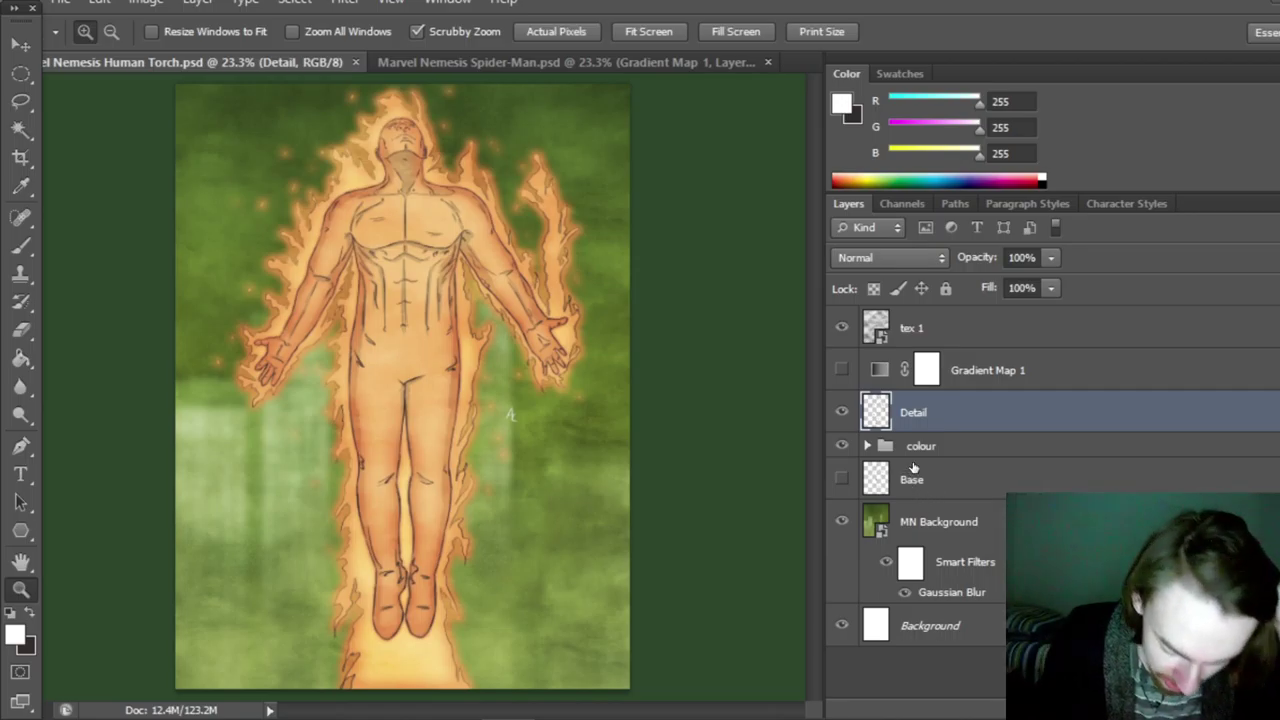
Lasso the handwritten initials on the Detail layer and cut them onto a new layer of their own.
{"action": "left_click", "coordinate": [531, 509]}
{"action": "left_click", "coordinate": [537, 509]}
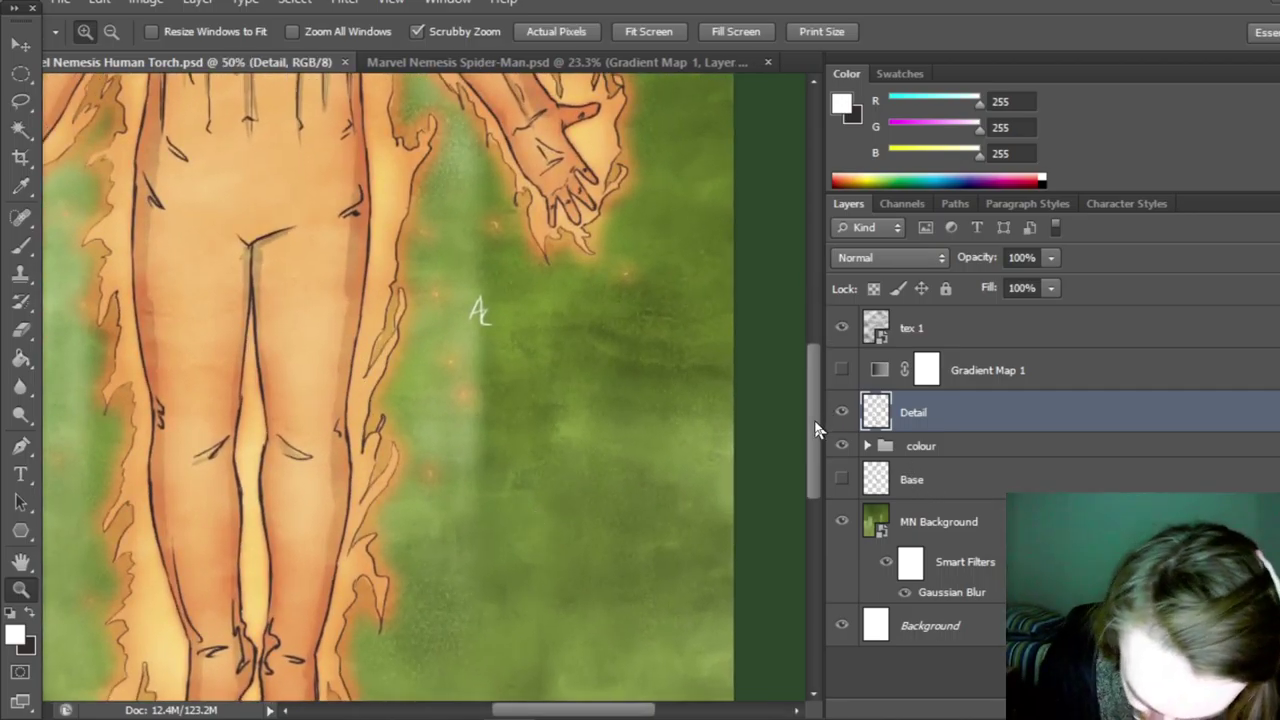
{"action": "scroll", "coordinate": [815, 430], "scroll_direction": "up", "scroll_amount": 2}
{"action": "left_click", "coordinate": [512, 501]}
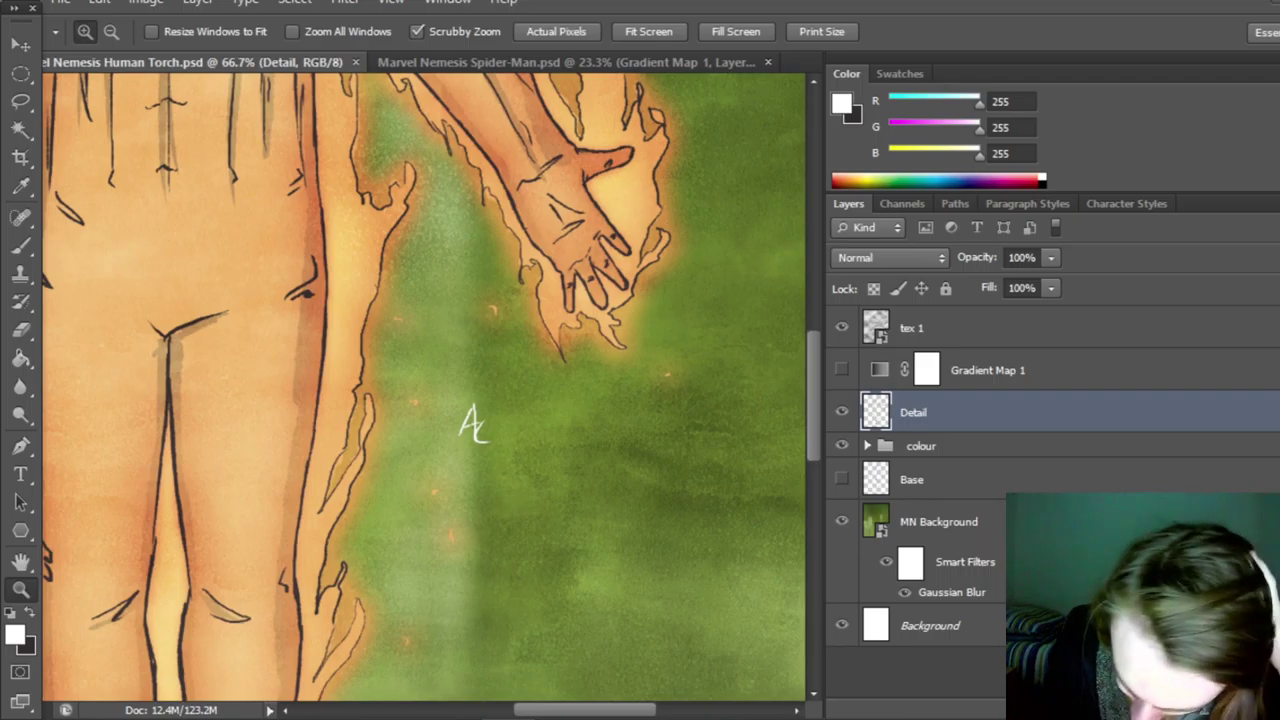
{"action": "left_click", "coordinate": [20, 101]}
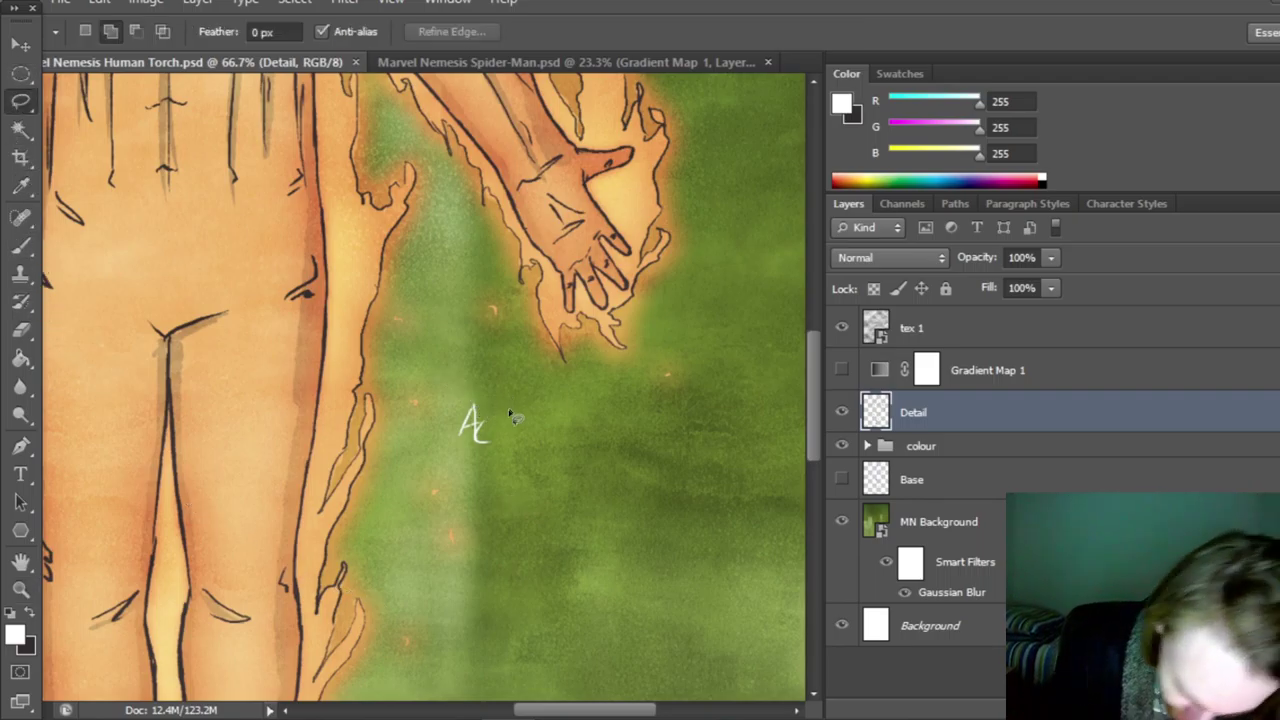
{"action": "mouse_move", "coordinate": [510, 415]}
{"action": "left_mouse_down"}
{"action": "mouse_move", "coordinate": [442, 459]}
{"action": "mouse_move", "coordinate": [508, 418]}
{"action": "left_mouse_up"}
{"action": "right_click", "coordinate": [470, 425]}
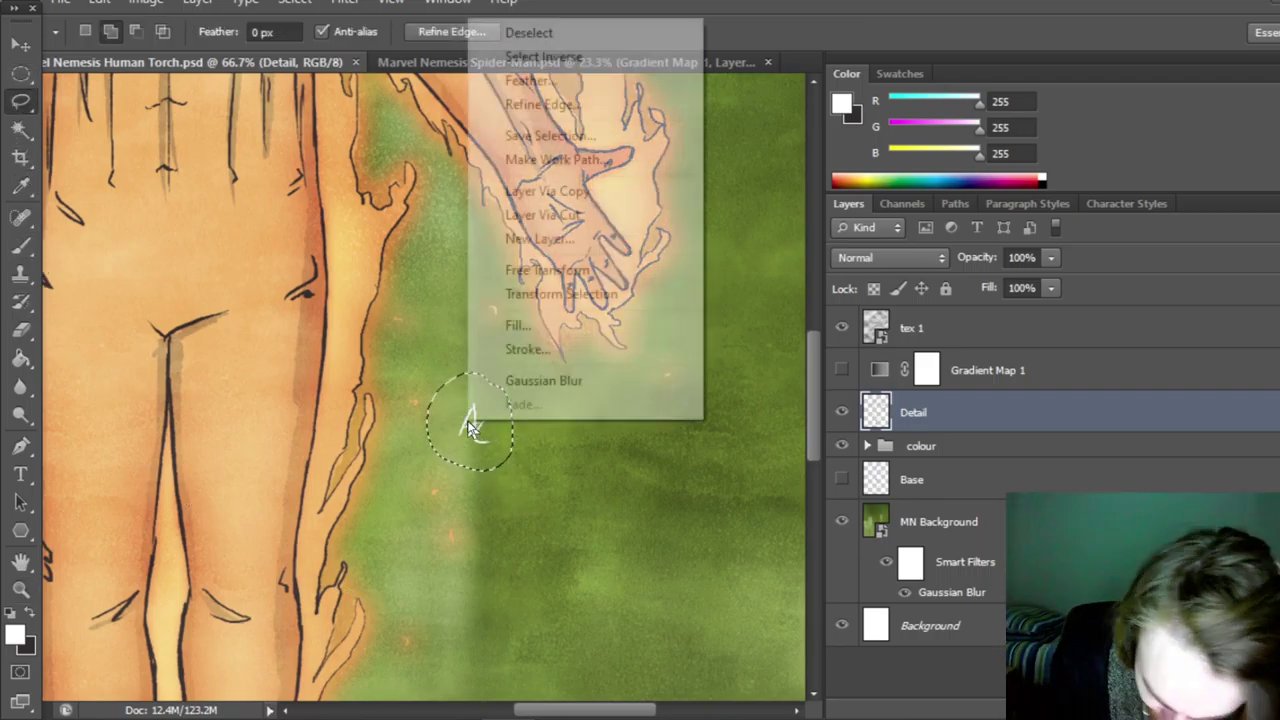
{"action": "left_click", "coordinate": [571, 214]}
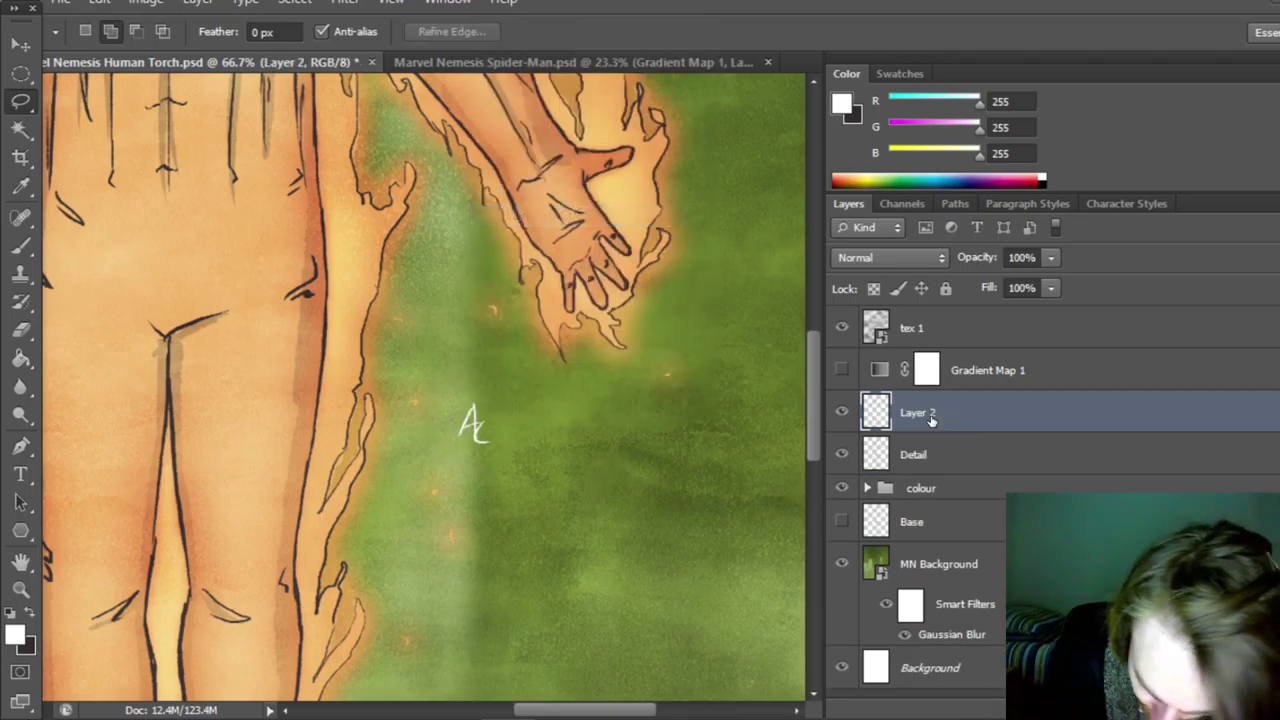
Rename the new signature layer as Sig.
{"action": "double_click", "coordinate": [931, 420]}
{"action": "type", "text": "Sig"}
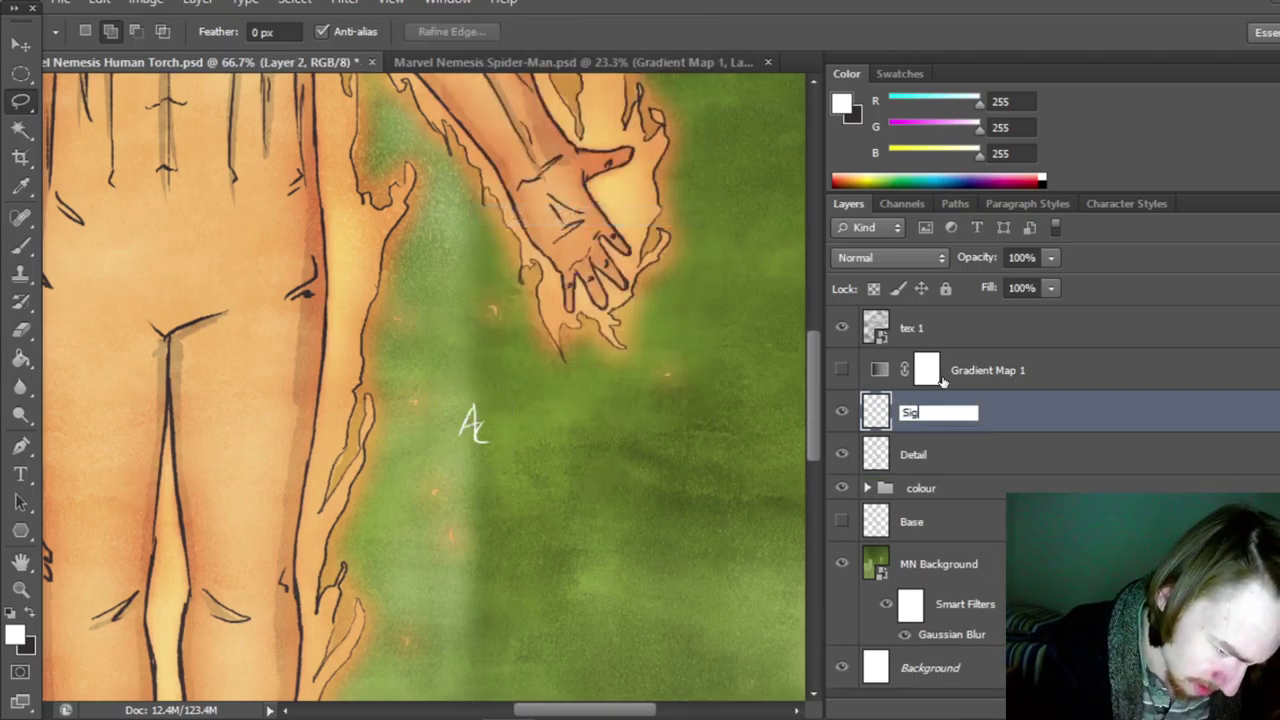
{"action": "key", "text": "Return"}
Fit the whole picture in view and save the document with its separate Sig layer.
{"action": "left_click", "coordinate": [21, 590]}
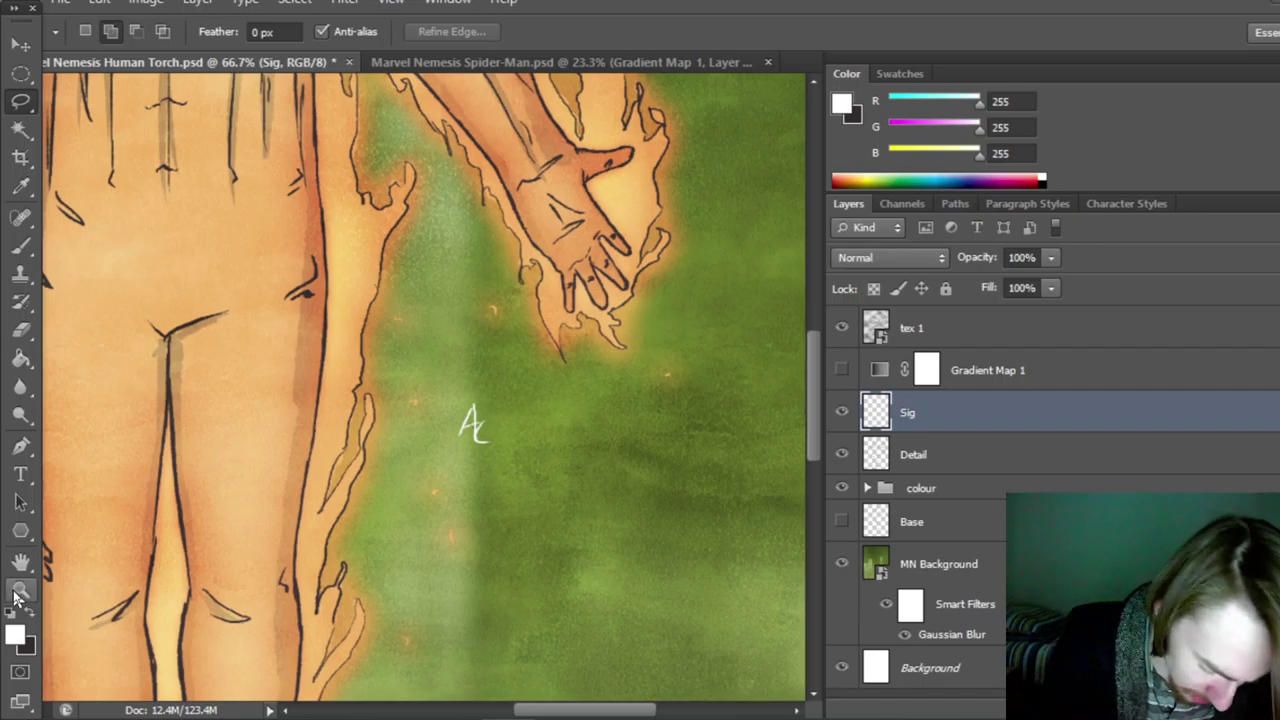
{"action": "left_click", "coordinate": [645, 32]}
{"action": "key", "text": "ctrl+s"}
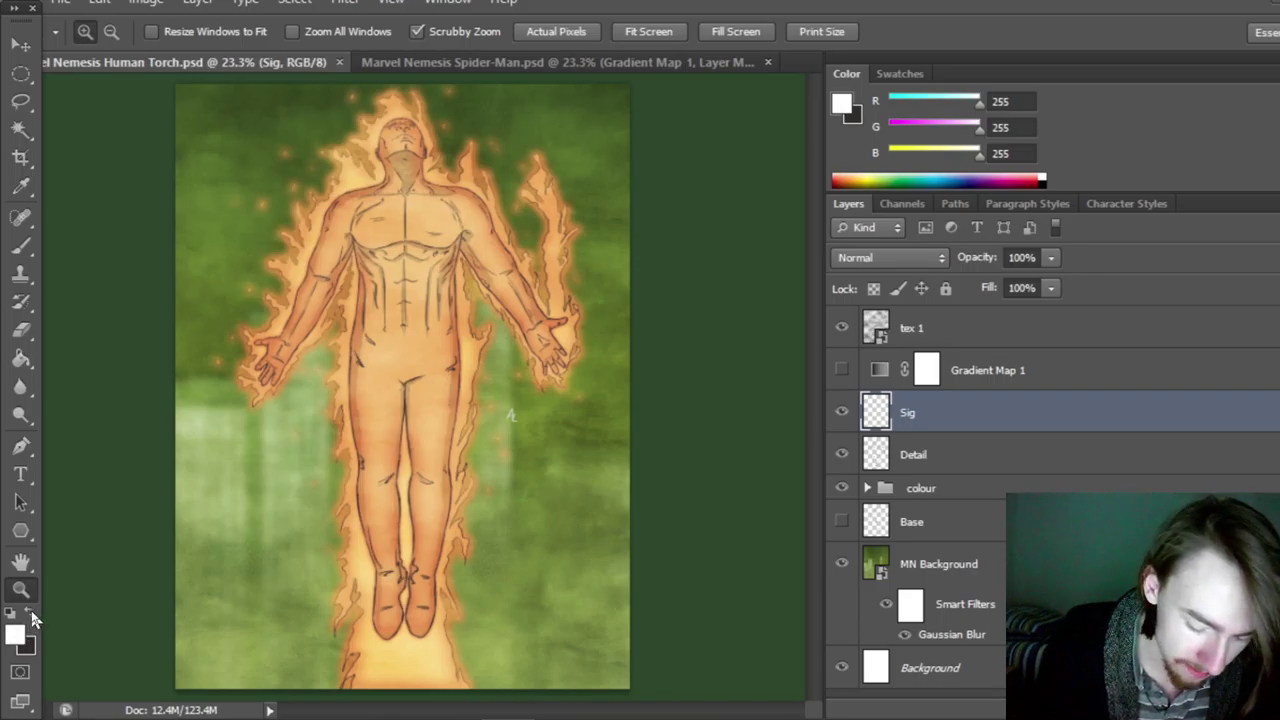
Swap the foreground and background colours and close the Spider-Man document.
{"action": "left_click", "coordinate": [33, 614]}
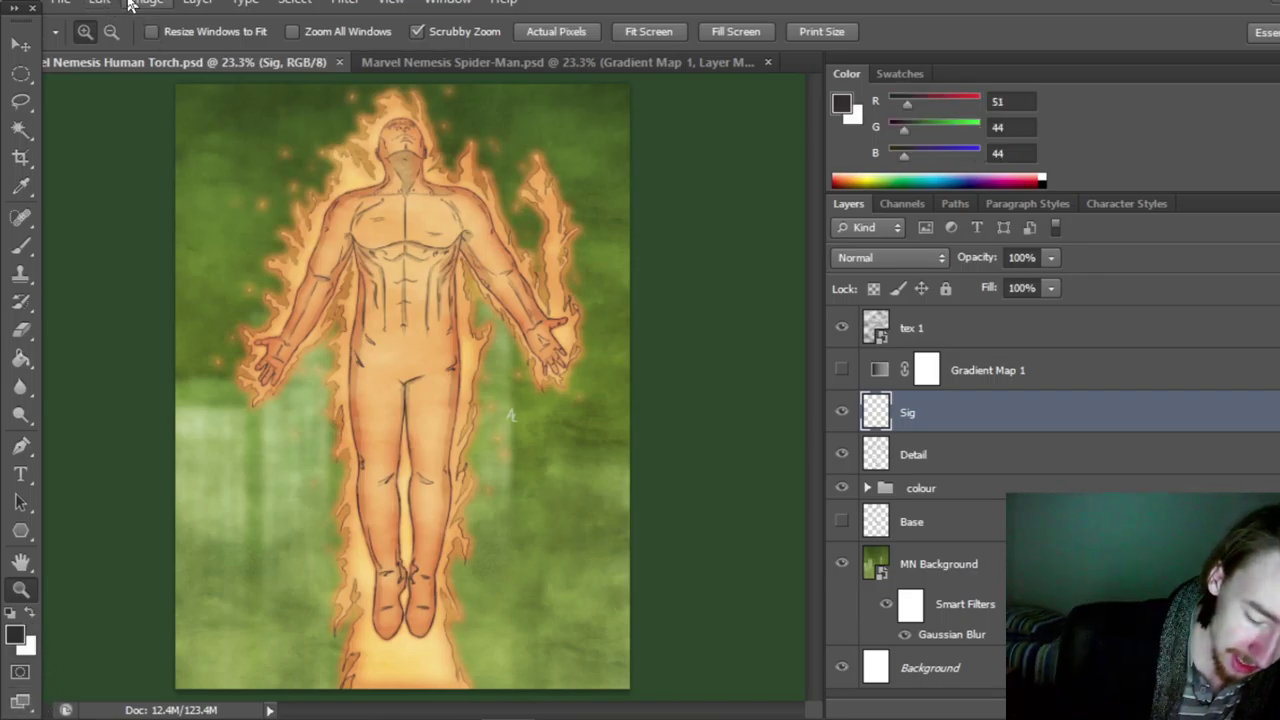
{"action": "left_click", "coordinate": [768, 62]}
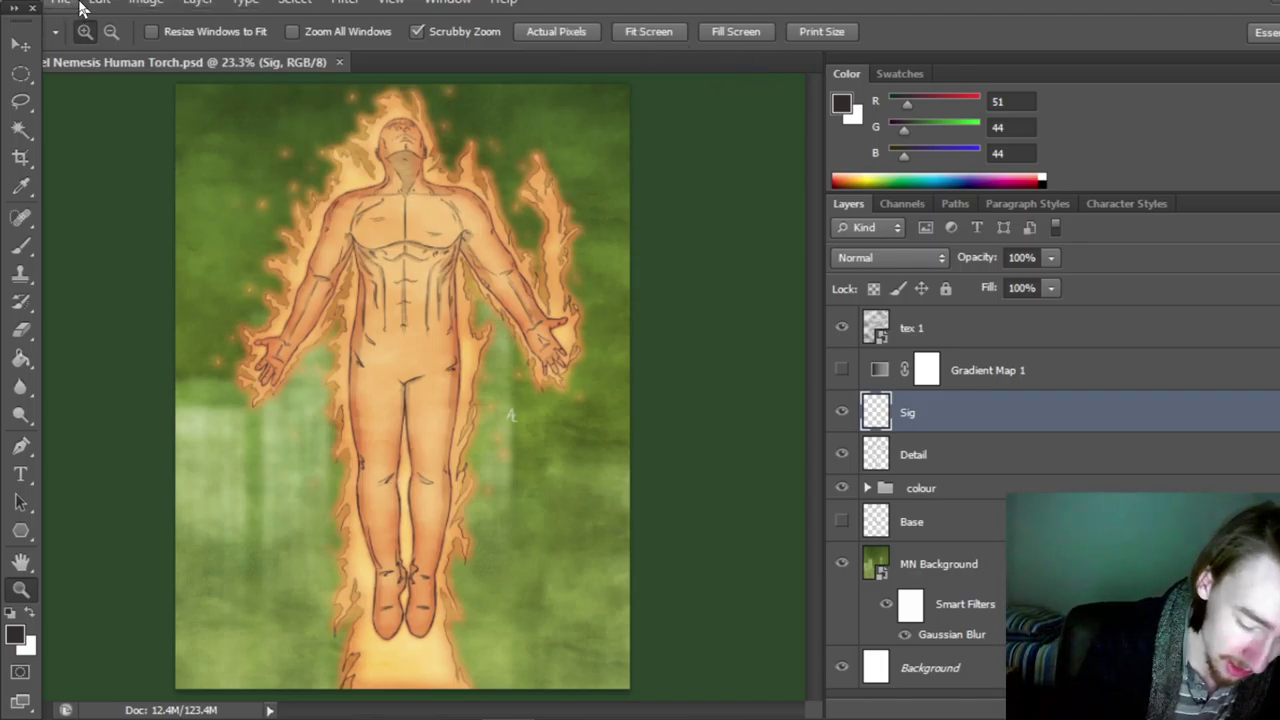
Add a Gradient Map adjustment layer directly above the Sig layer, keeping the default name and Normal mode.
{"action": "left_click", "coordinate": [142, 3]}
{"action": "mouse_move", "coordinate": [197, 3]}
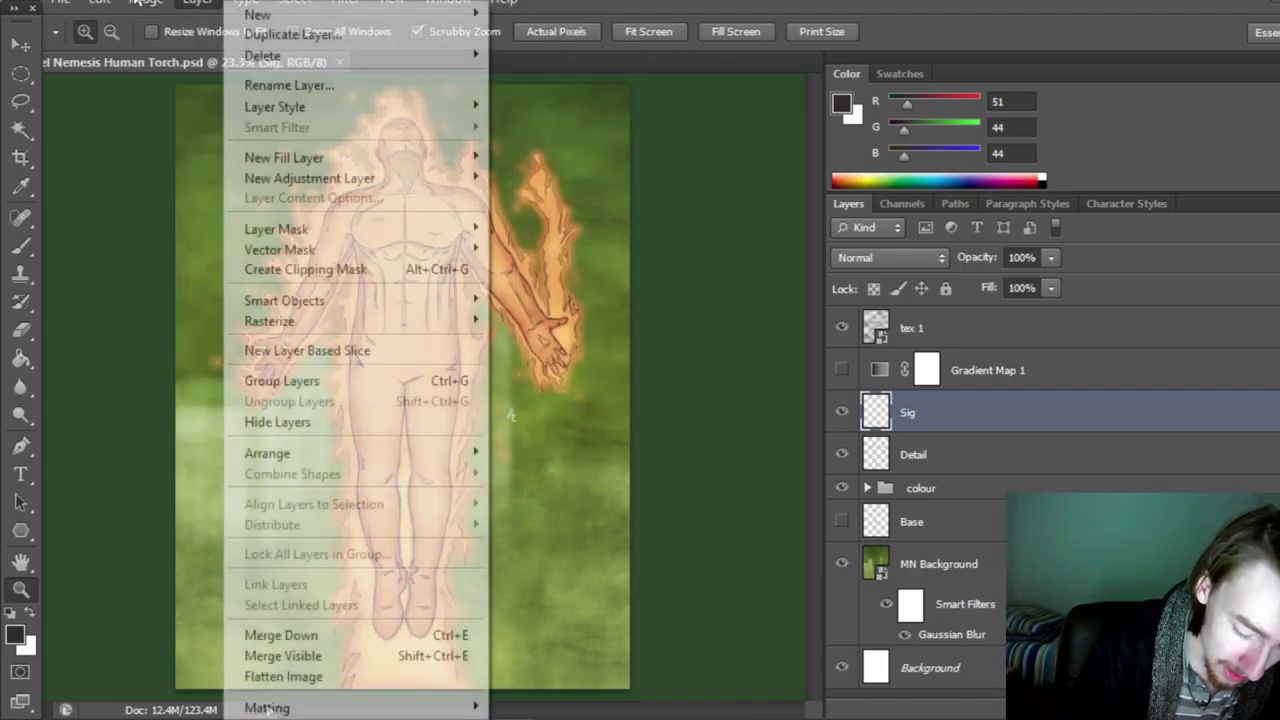
{"action": "mouse_move", "coordinate": [390, 178]}
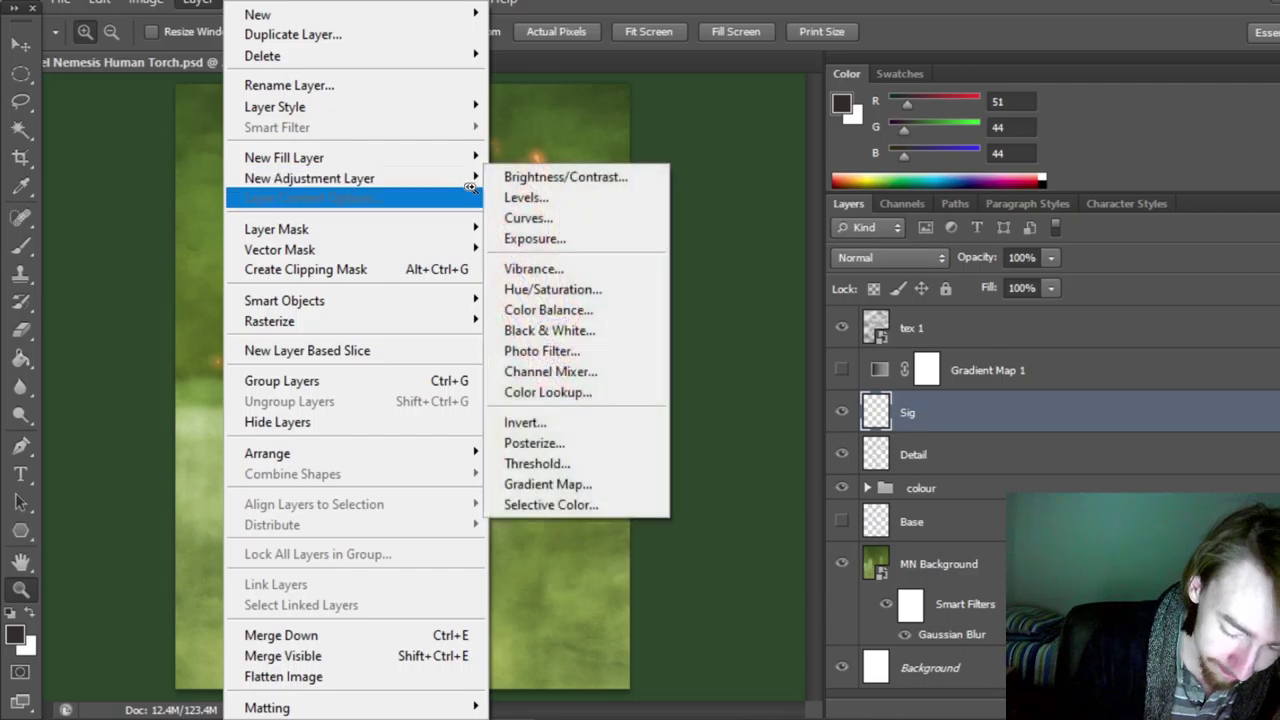
{"action": "left_click", "coordinate": [571, 483]}
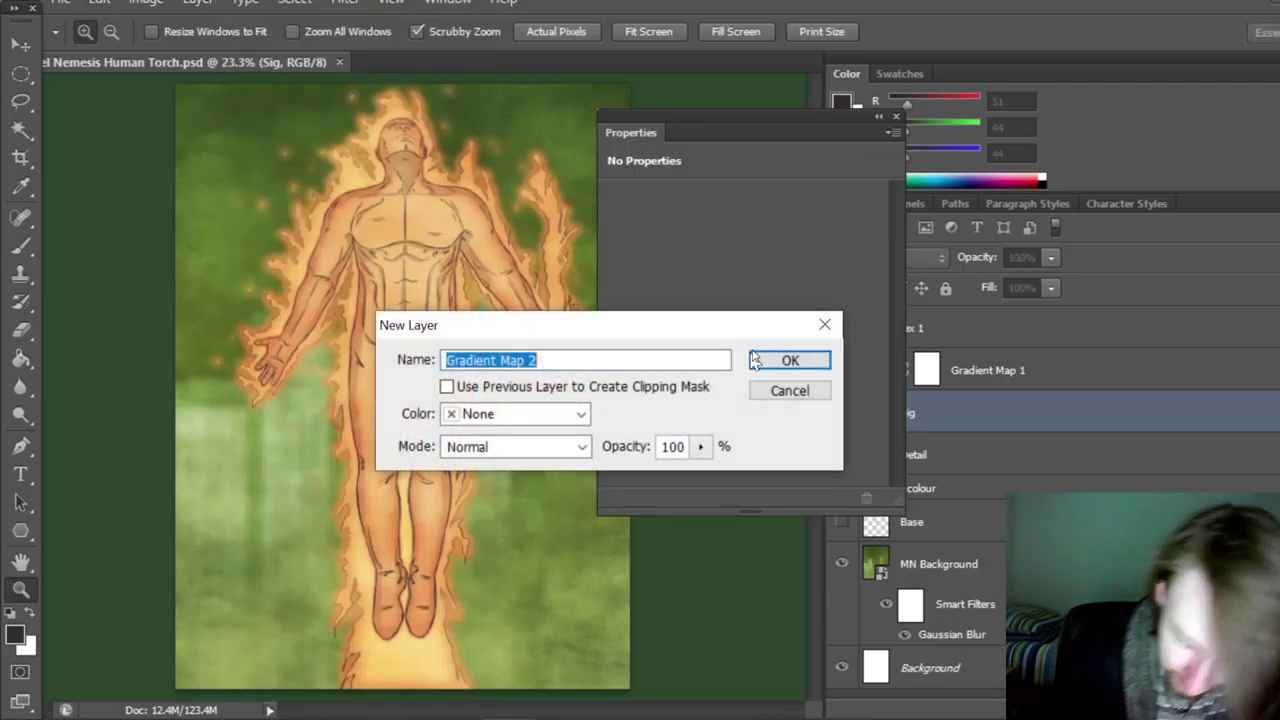
{"action": "left_click", "coordinate": [758, 360]}
Edit the new gradient map and set its dark end stop at 0% to a dark brown.
{"action": "left_click", "coordinate": [615, 198]}
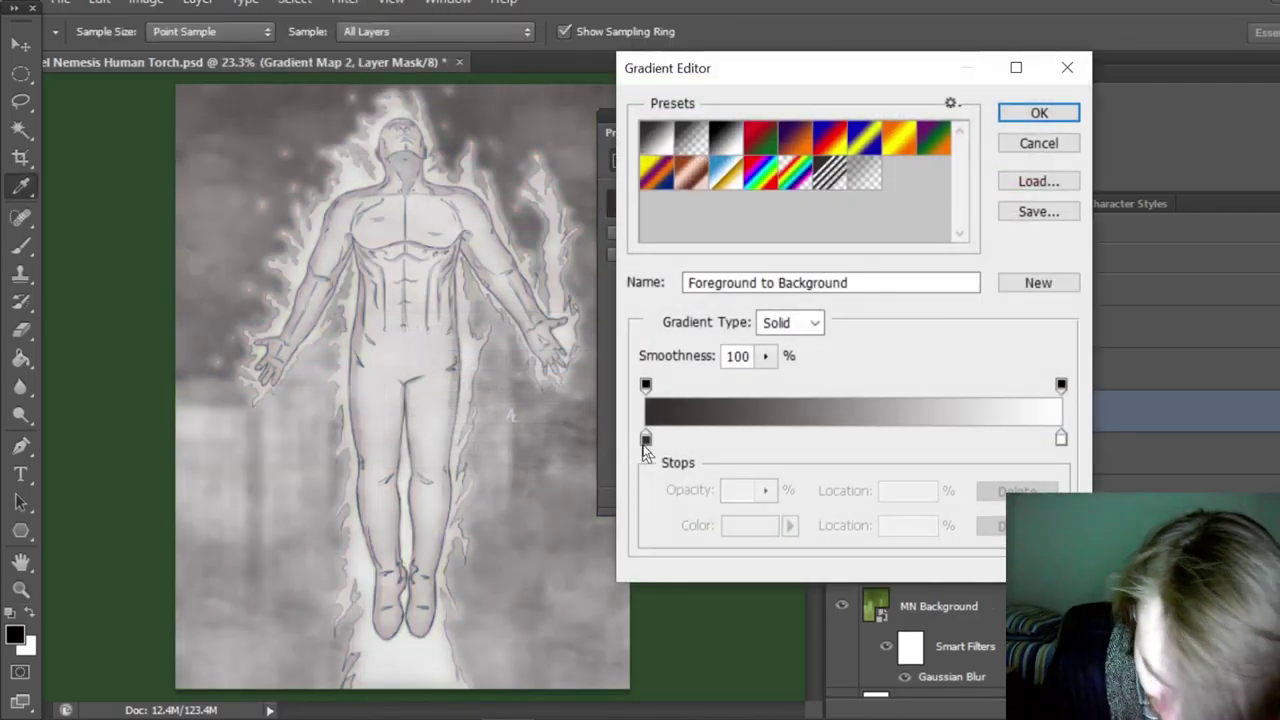
{"action": "left_click", "coordinate": [646, 438]}
{"action": "left_click", "coordinate": [707, 527]}
{"action": "left_click_drag", "start_coordinate": [816, 590], "coordinate": [816, 571]}
{"action": "mouse_move", "coordinate": [547, 527]}
{"action": "left_mouse_down"}
{"action": "mouse_move", "coordinate": [614, 466]}
{"action": "mouse_move", "coordinate": [631, 474]}
{"action": "mouse_move", "coordinate": [634, 506]}
{"action": "left_mouse_up"}
{"action": "left_click", "coordinate": [1020, 299]}
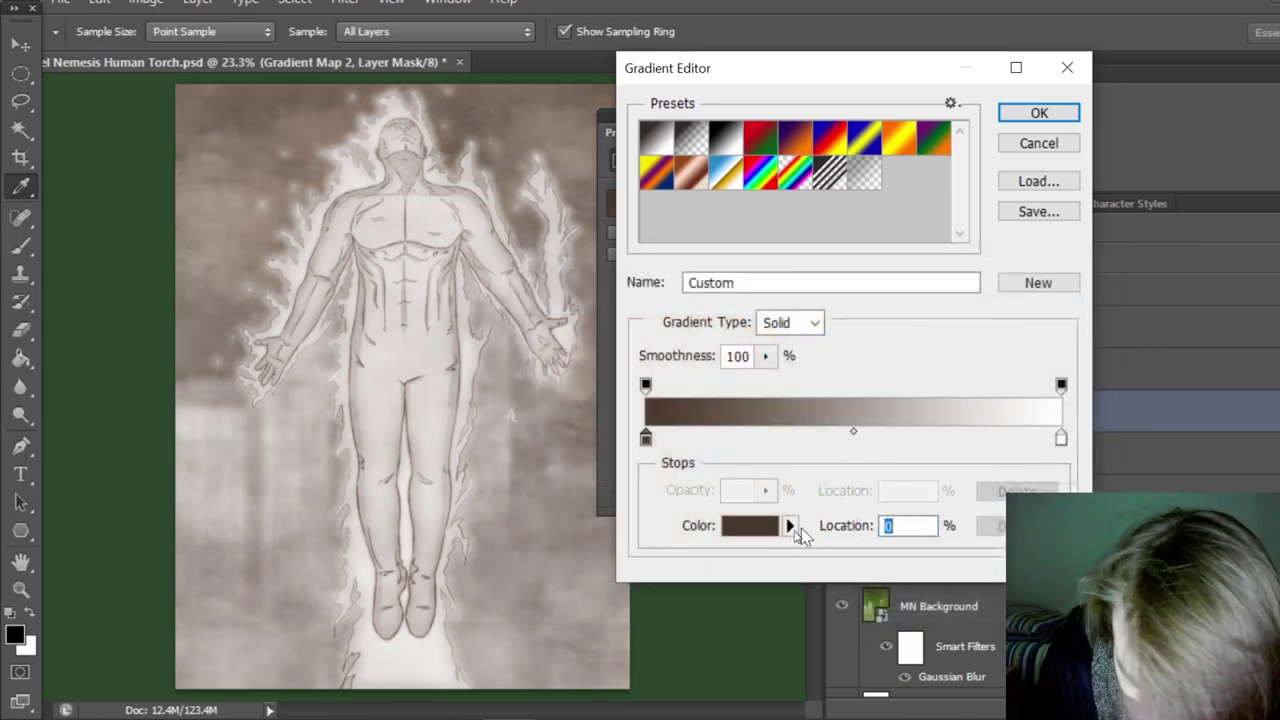
Set the gradient's light end stop at 100% to warm yellow and add a colour stop midway along the gradient.
{"action": "left_click", "coordinate": [1060, 440]}
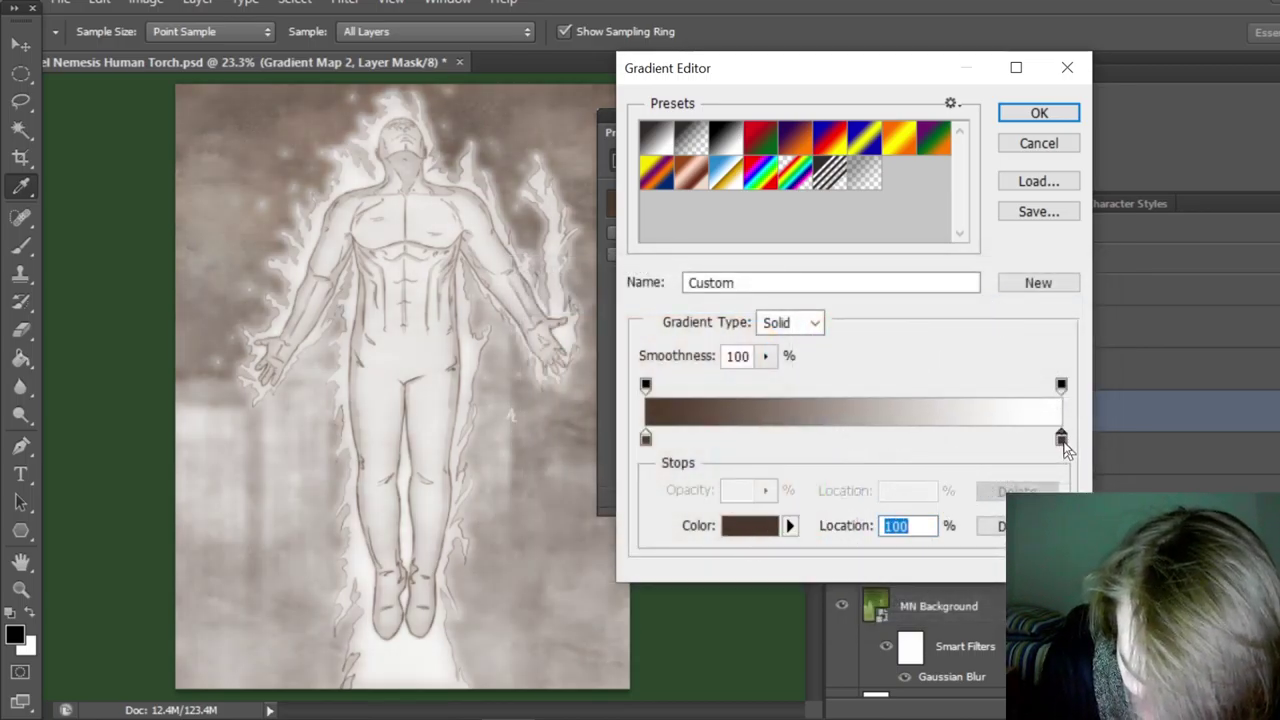
{"action": "left_click", "coordinate": [750, 525]}
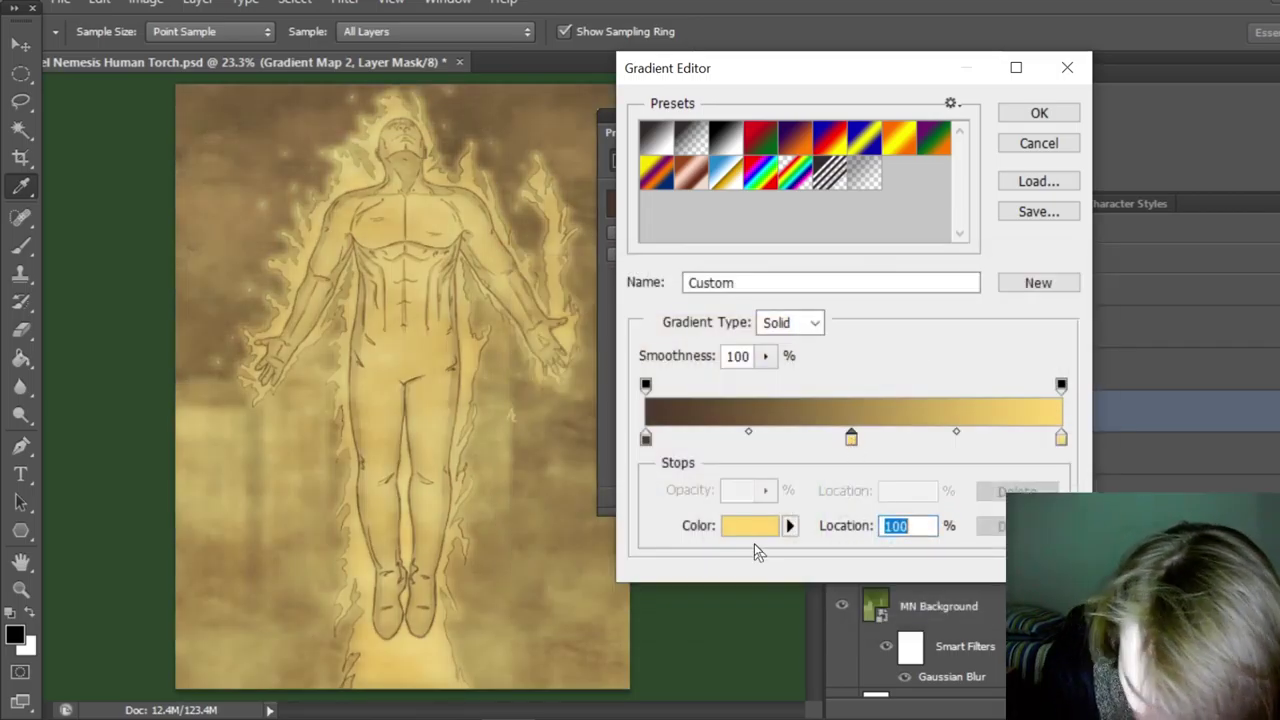
{"action": "left_click", "coordinate": [750, 525]}
{"action": "left_click", "coordinate": [651, 380]}
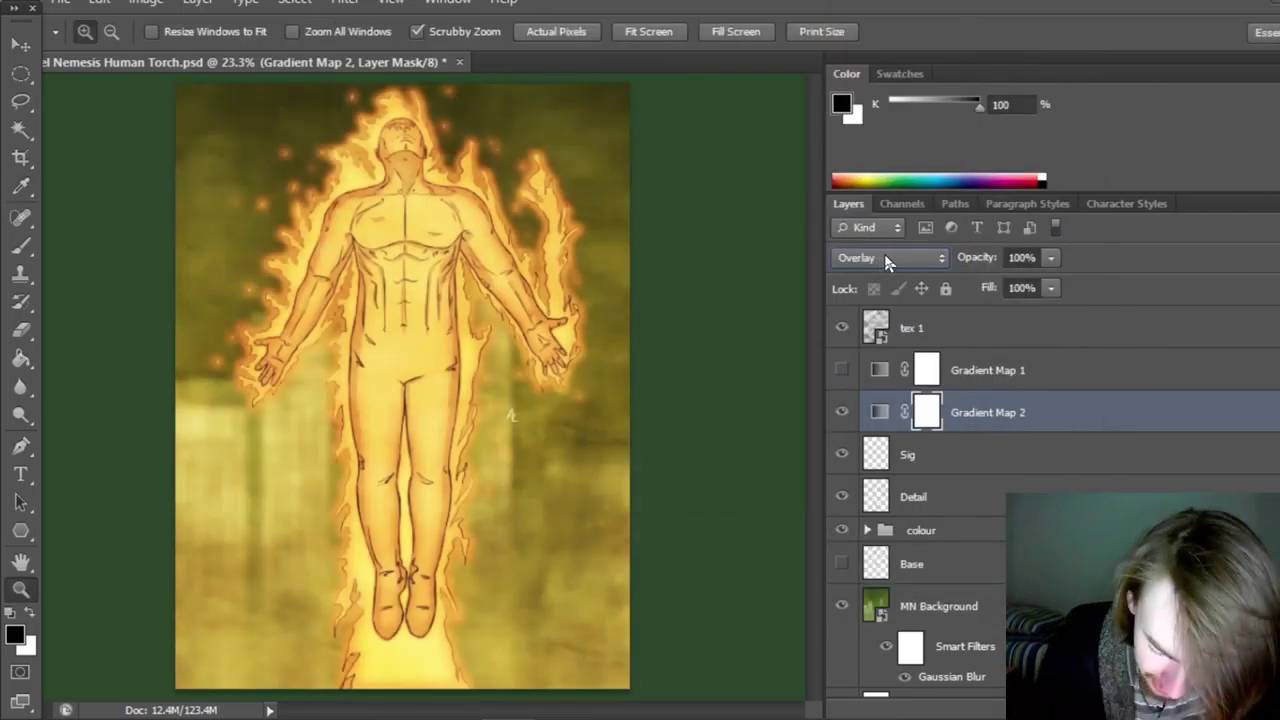
Set the new gradient map layer to Soft Light blending at 60% opacity.
{"action": "left_click", "coordinate": [884, 258]}
{"action": "left_click", "coordinate": [878, 270]}
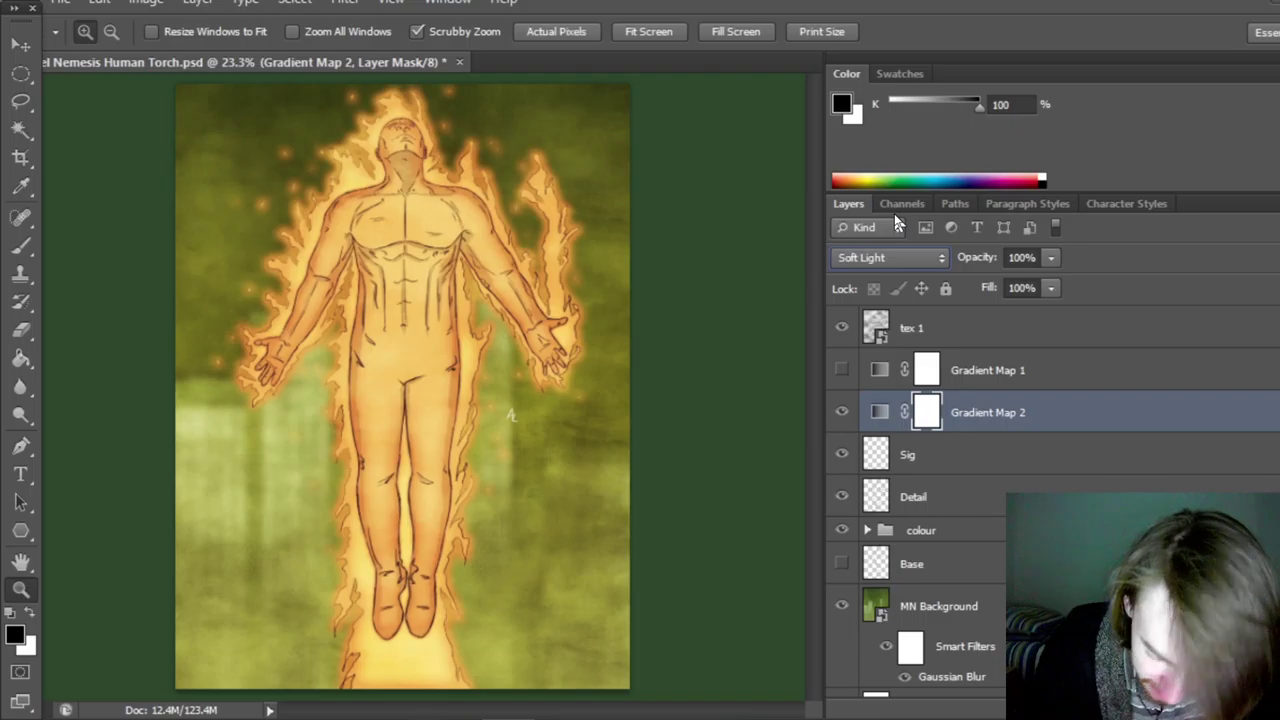
{"action": "left_click_drag", "start_coordinate": [970, 258], "coordinate": [940, 287]}
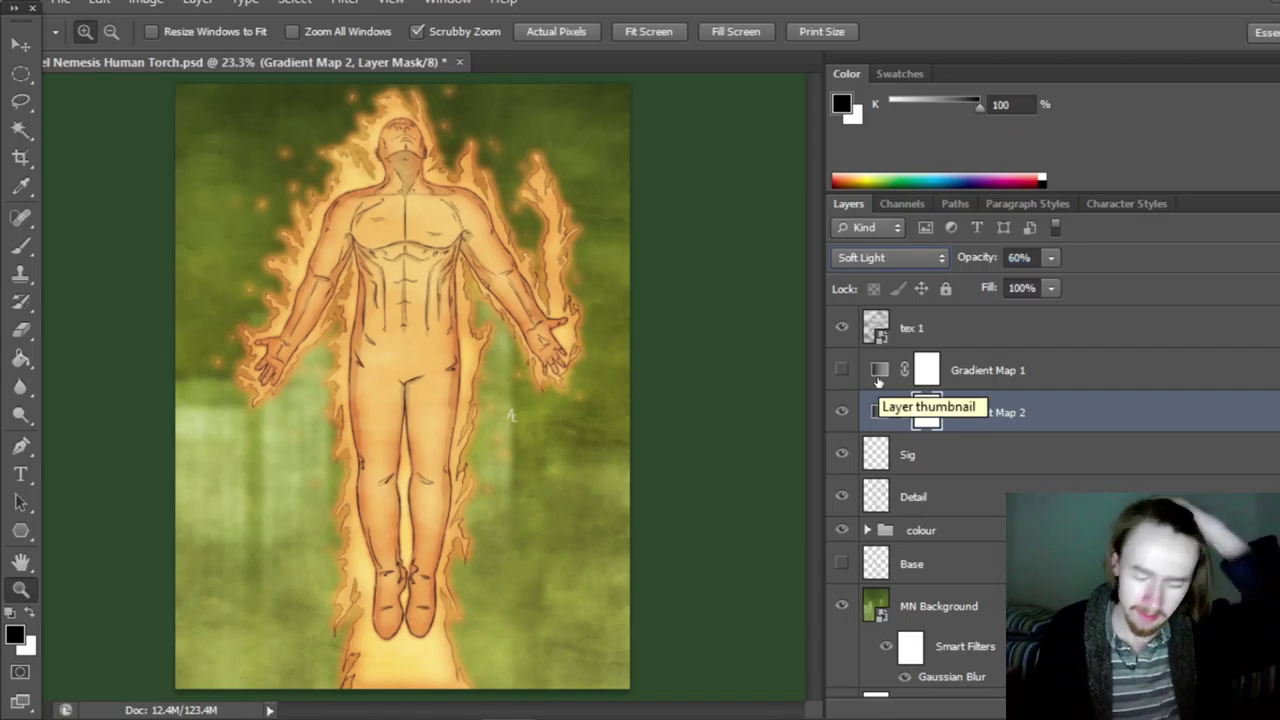
Make the Sig layer active and save the document.
{"action": "left_click", "coordinate": [948, 459]}
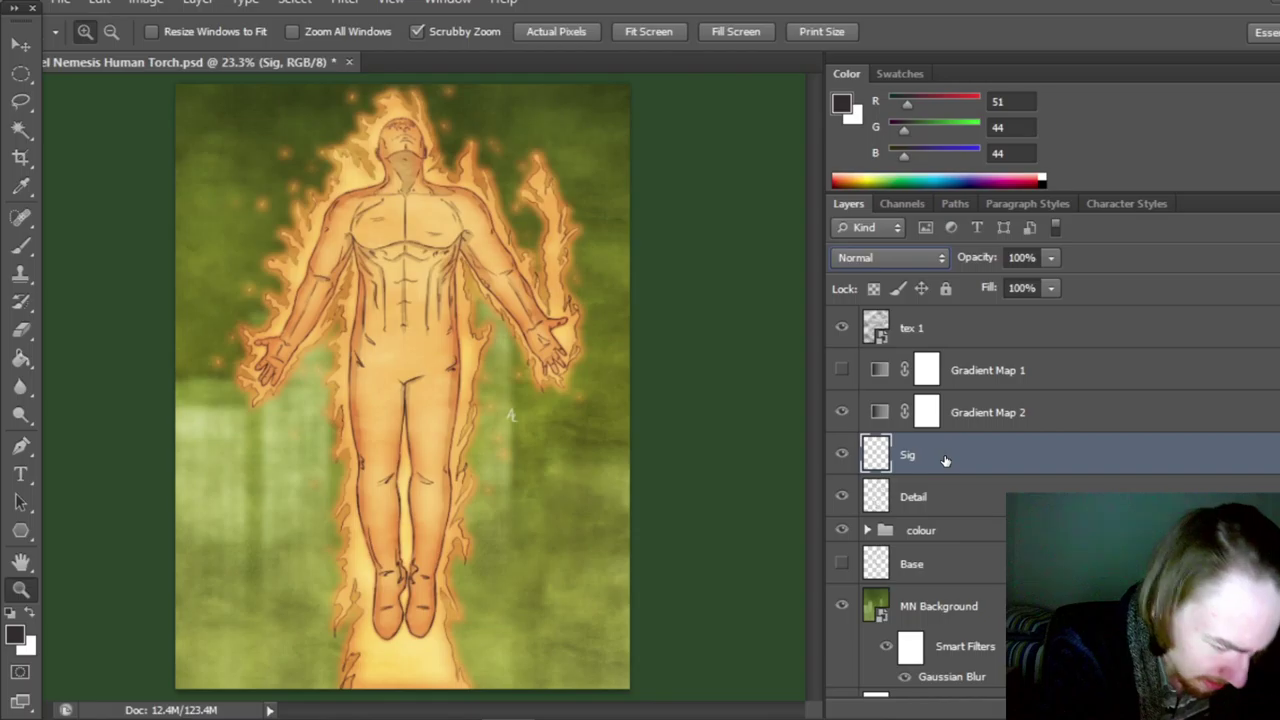
{"action": "key", "text": "ctrl+s"}
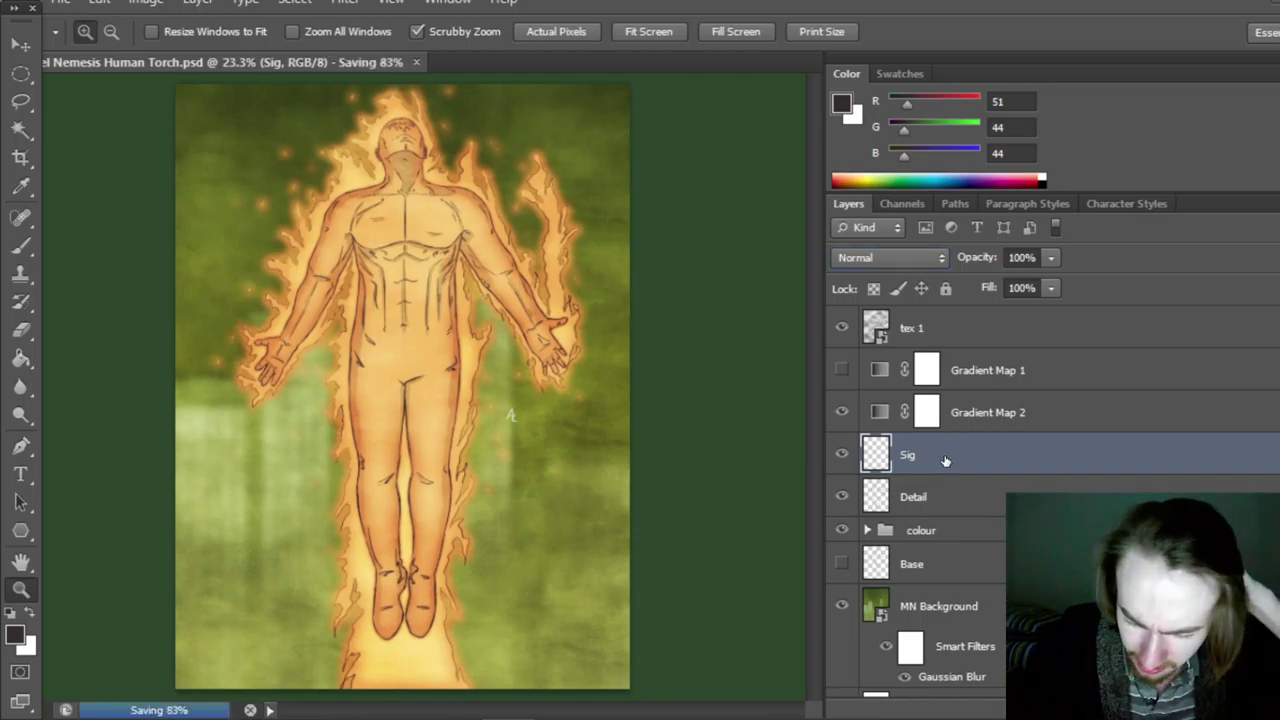